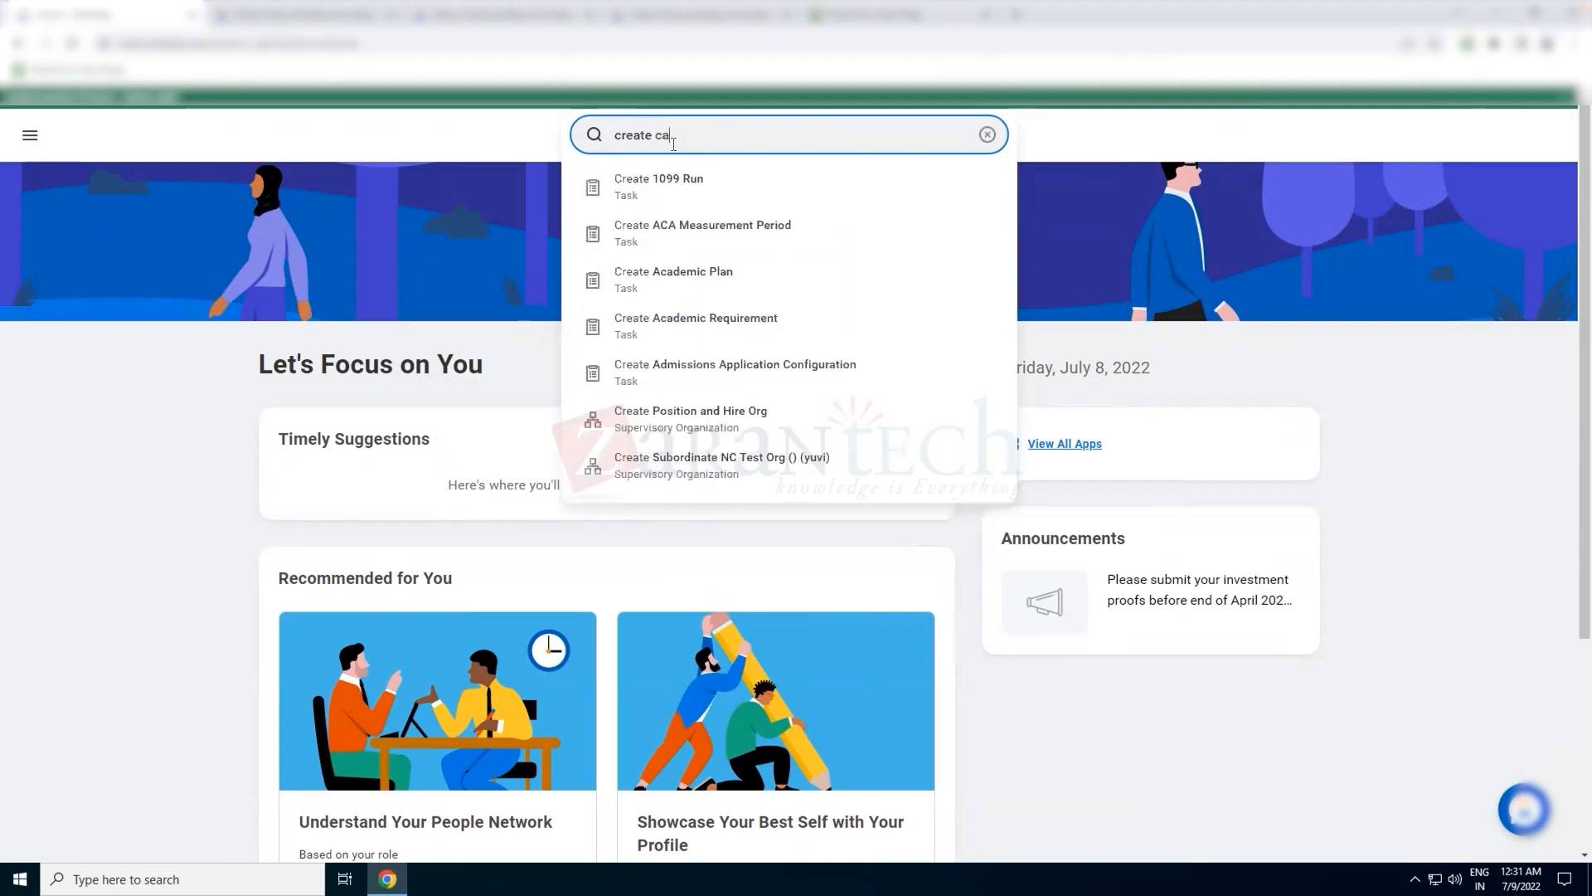
Open the Create Calculated Field task and enter ST_Home_Add_first_Space as the field name
type("l fiel")
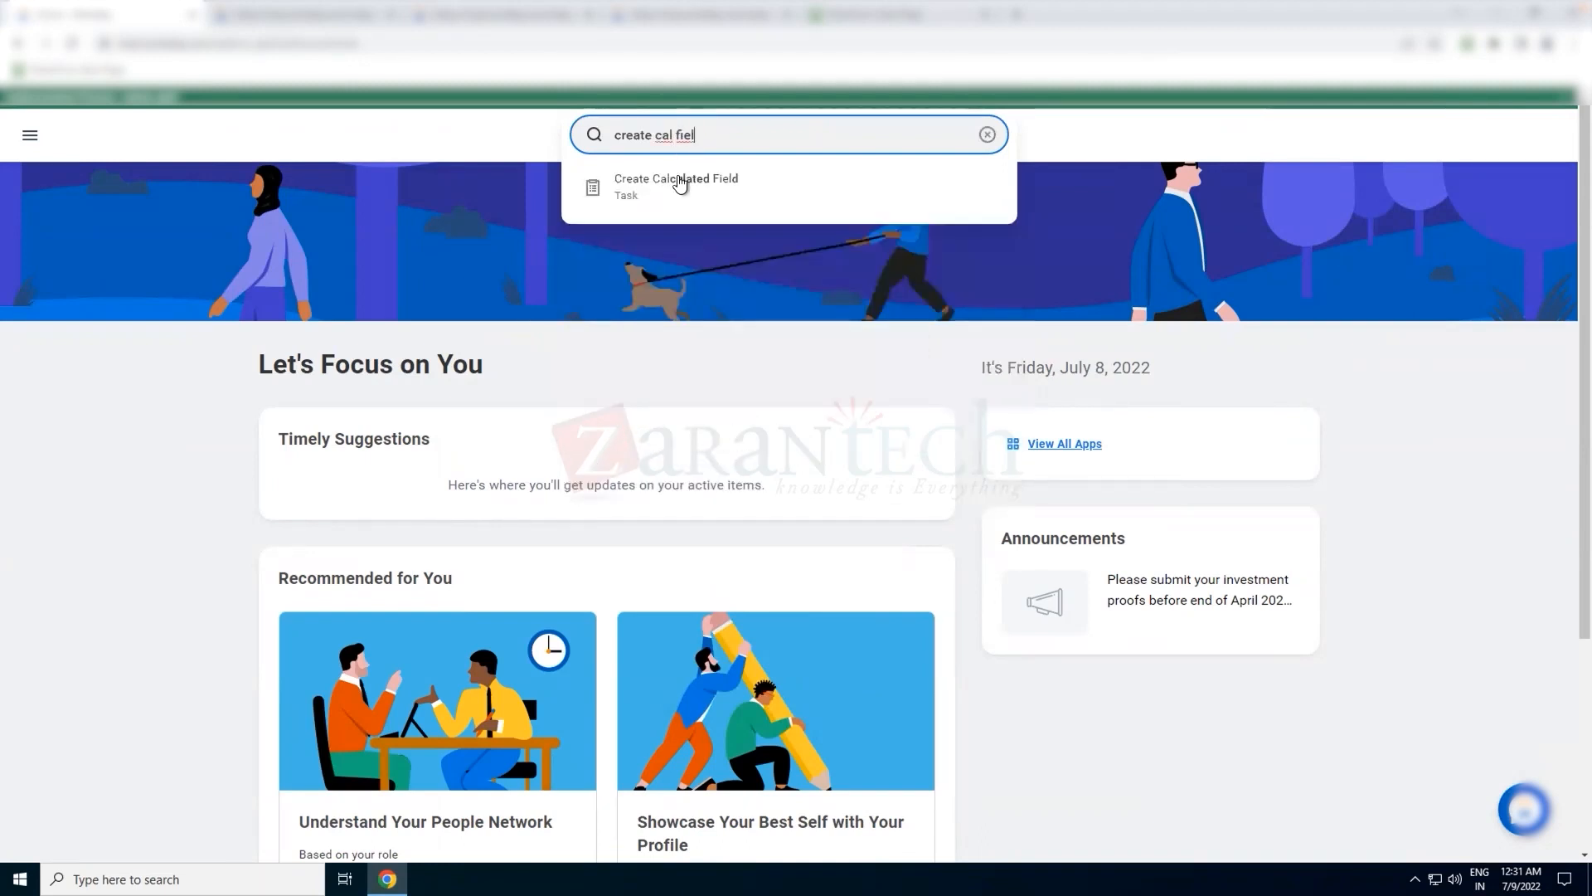
left_click(677, 181)
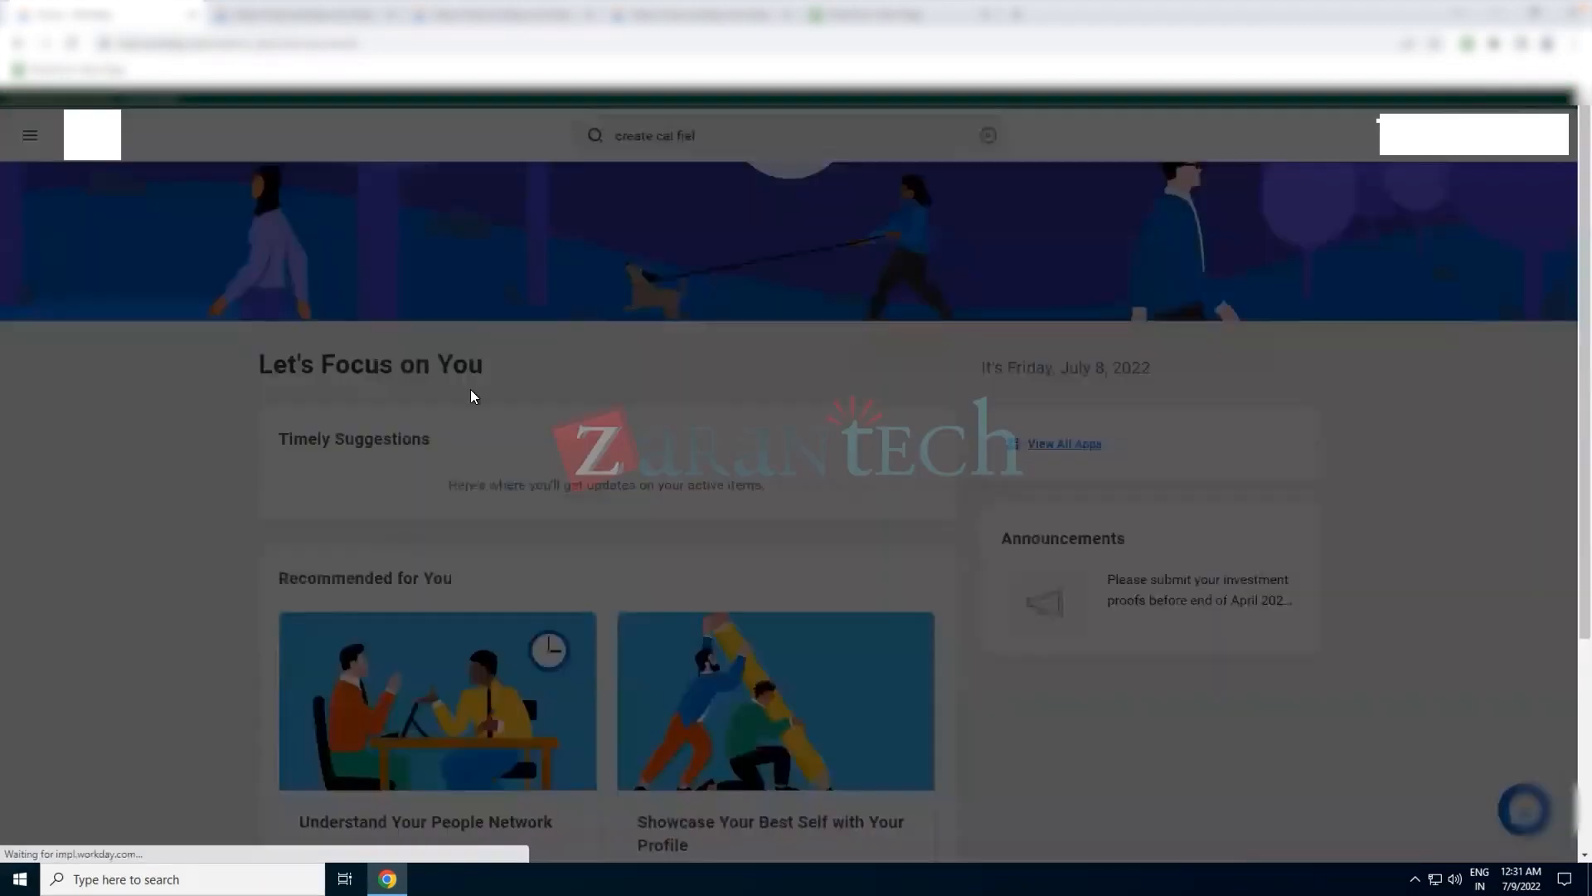
left_click(779, 289)
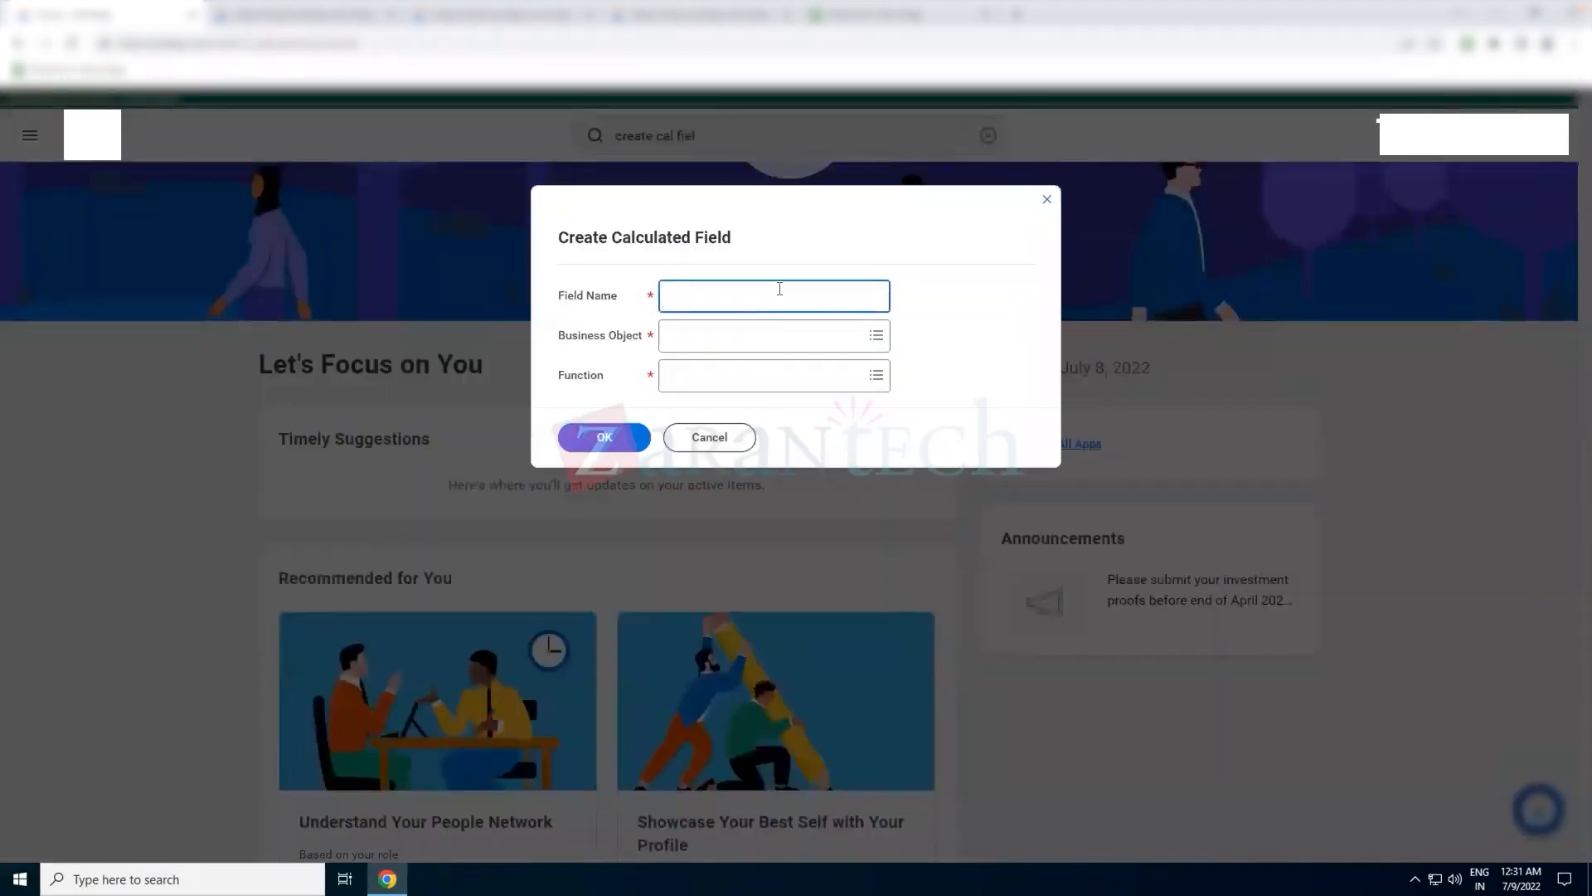
type("ST_P")
key("BackSpace")
type("Home_")
type("Add")
type("_fir")
type("irst")
type("_Space")
Set the business object to Worker and the function to Substring Text, and continue to the calculation definition
key("Tab")
type("worker")
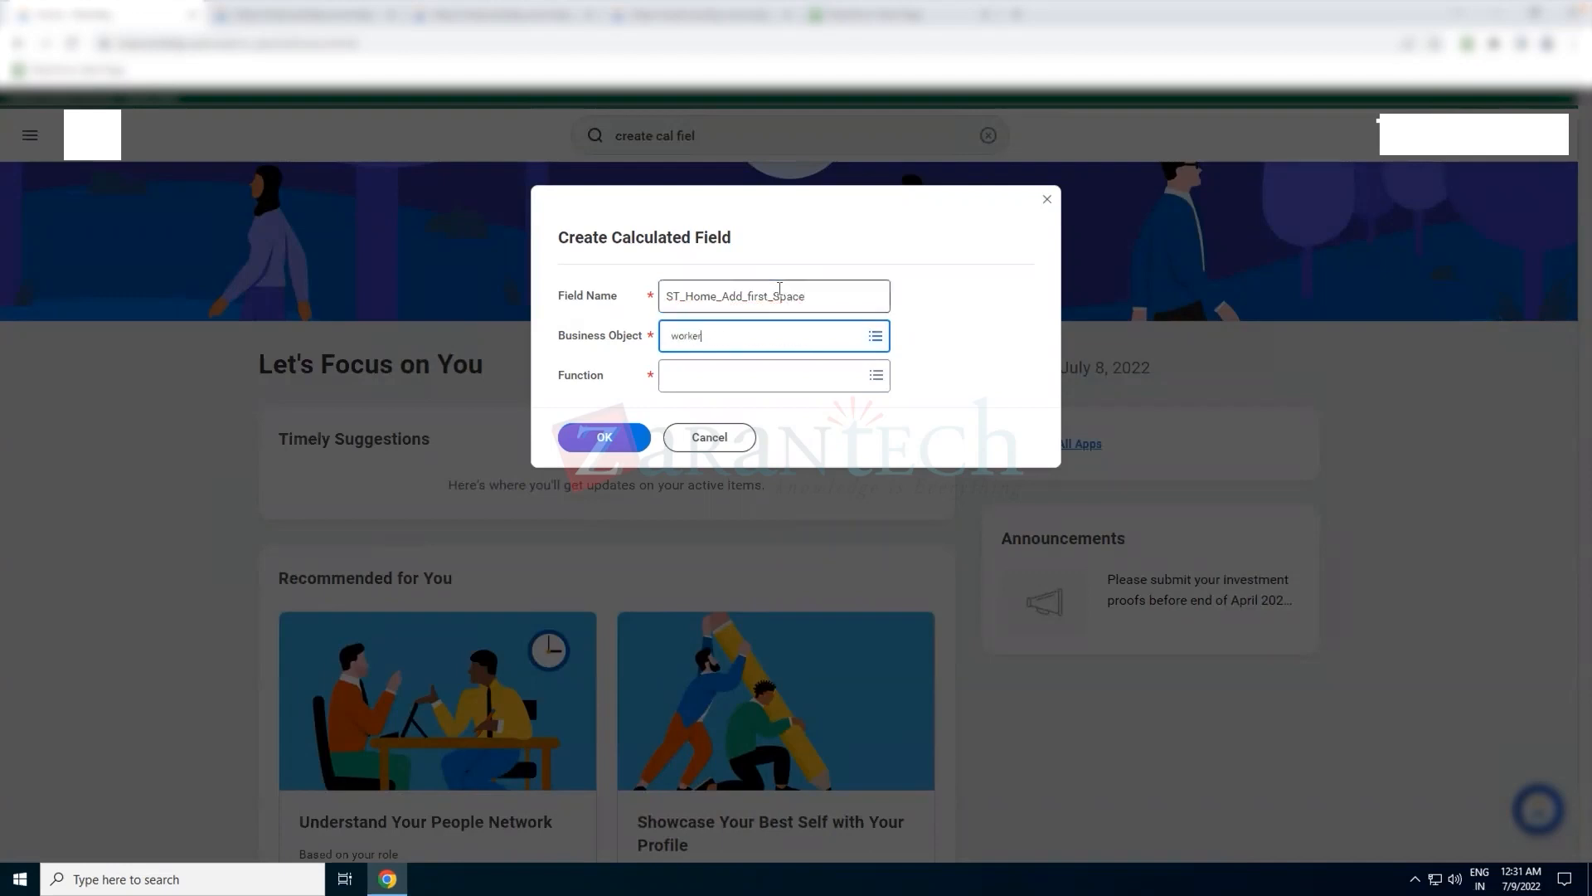
key("Return")
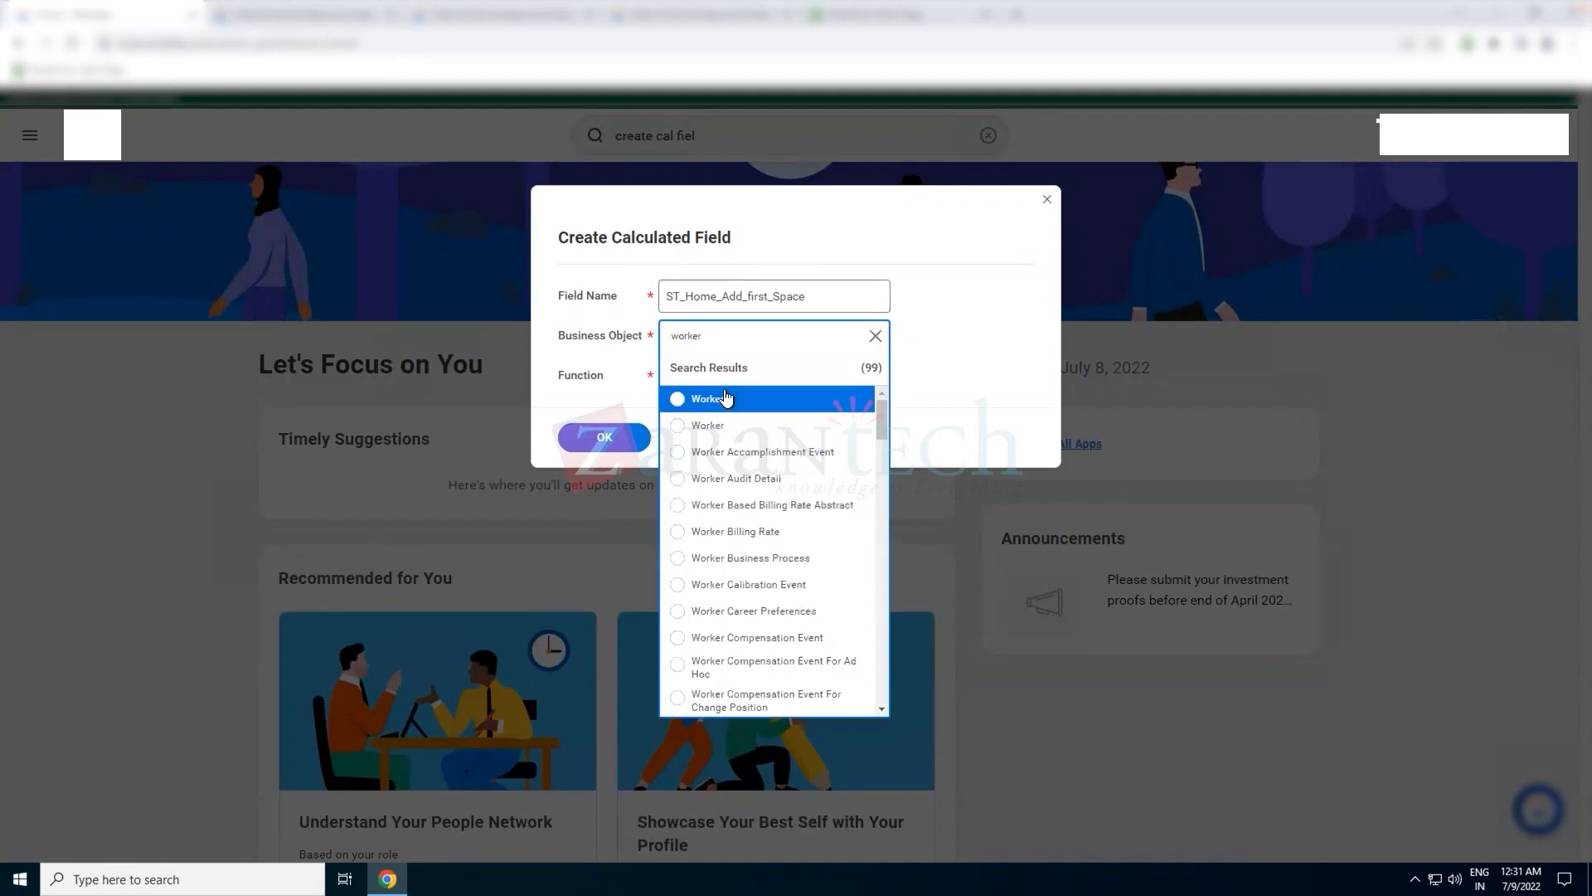
left_click(727, 399)
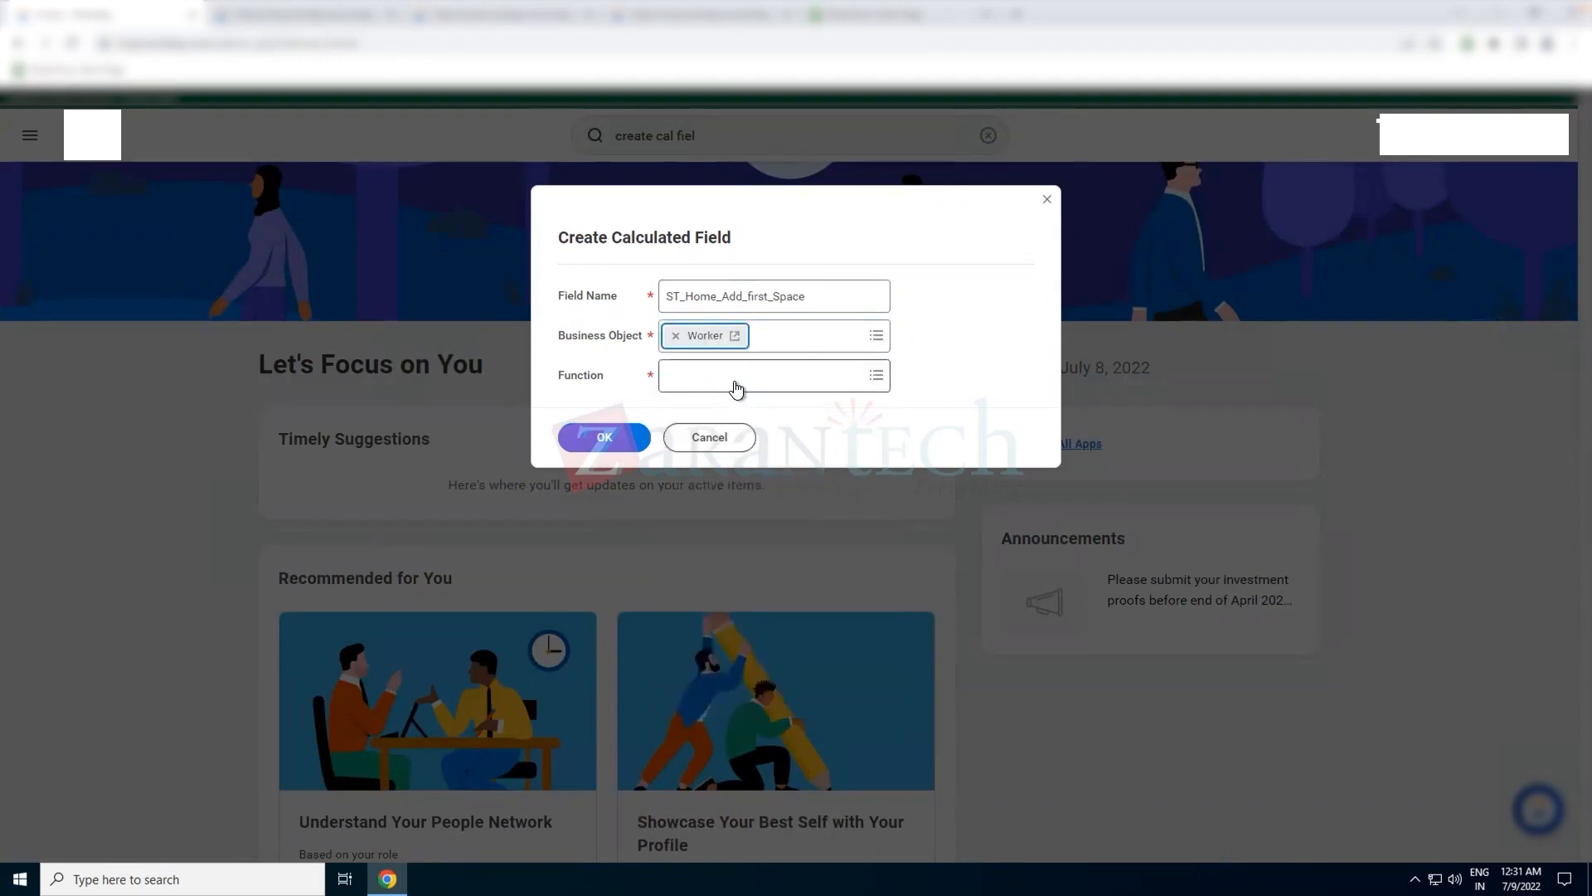
left_click(736, 380)
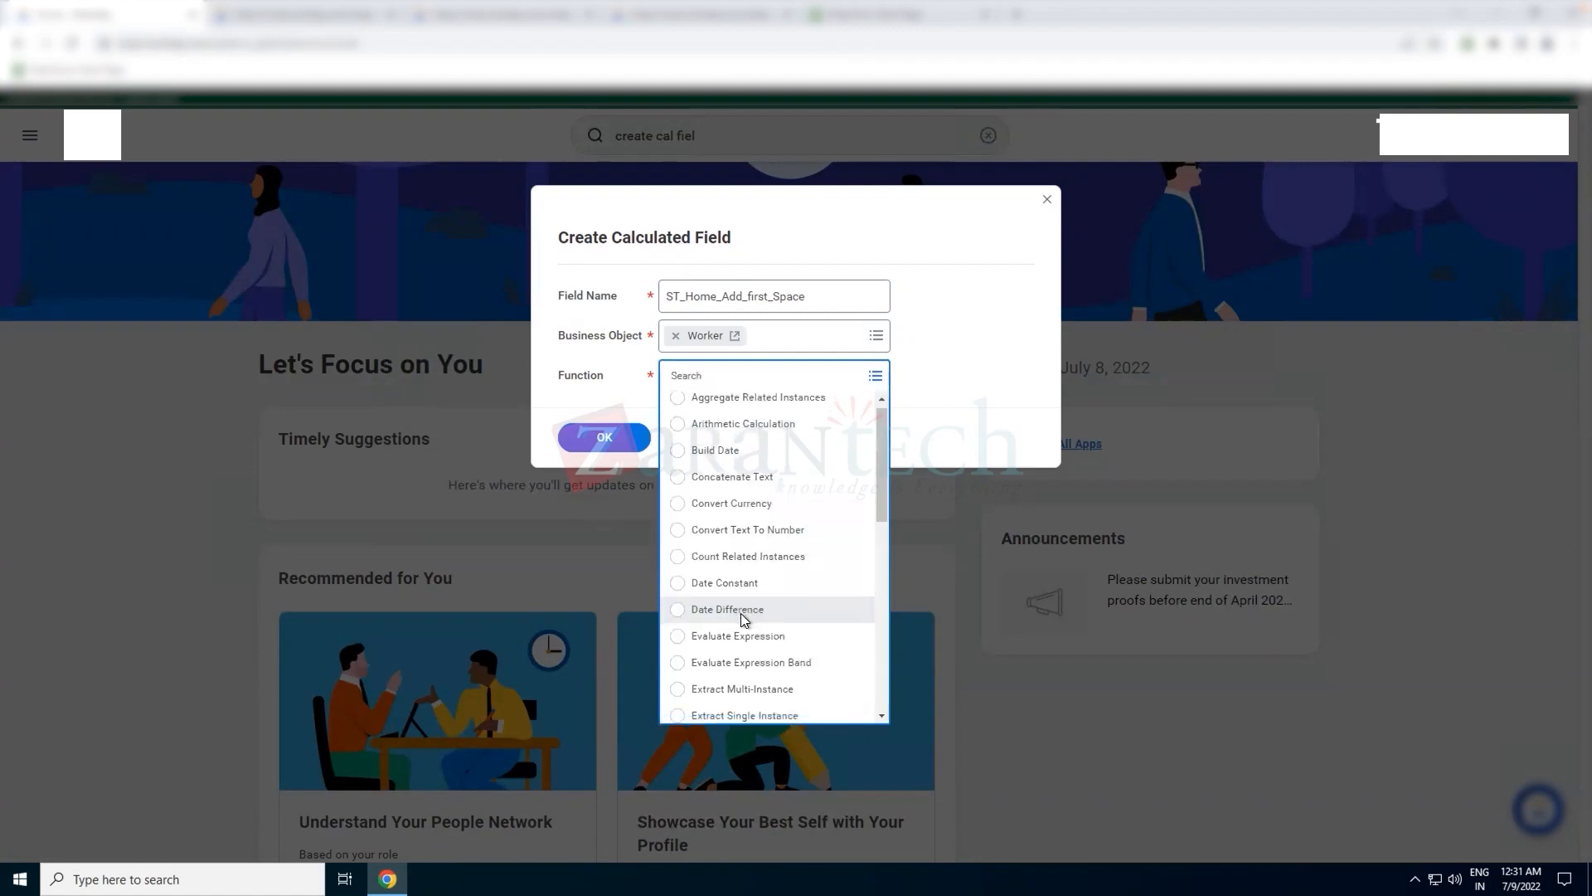
scroll(742, 618, "down", 10)
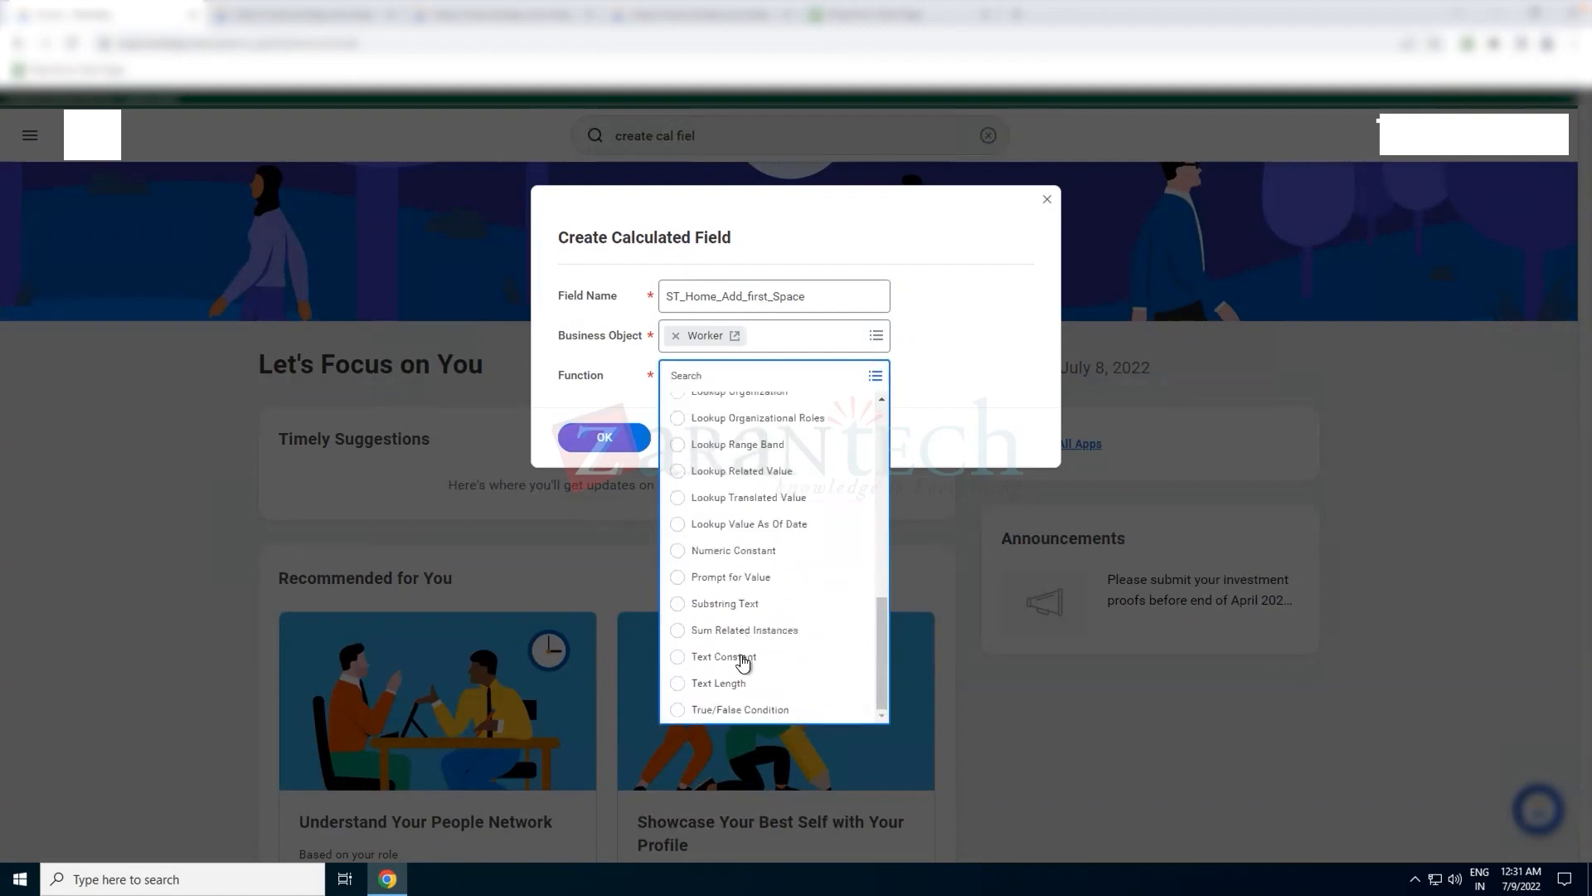
left_click(746, 605)
left_click(603, 437)
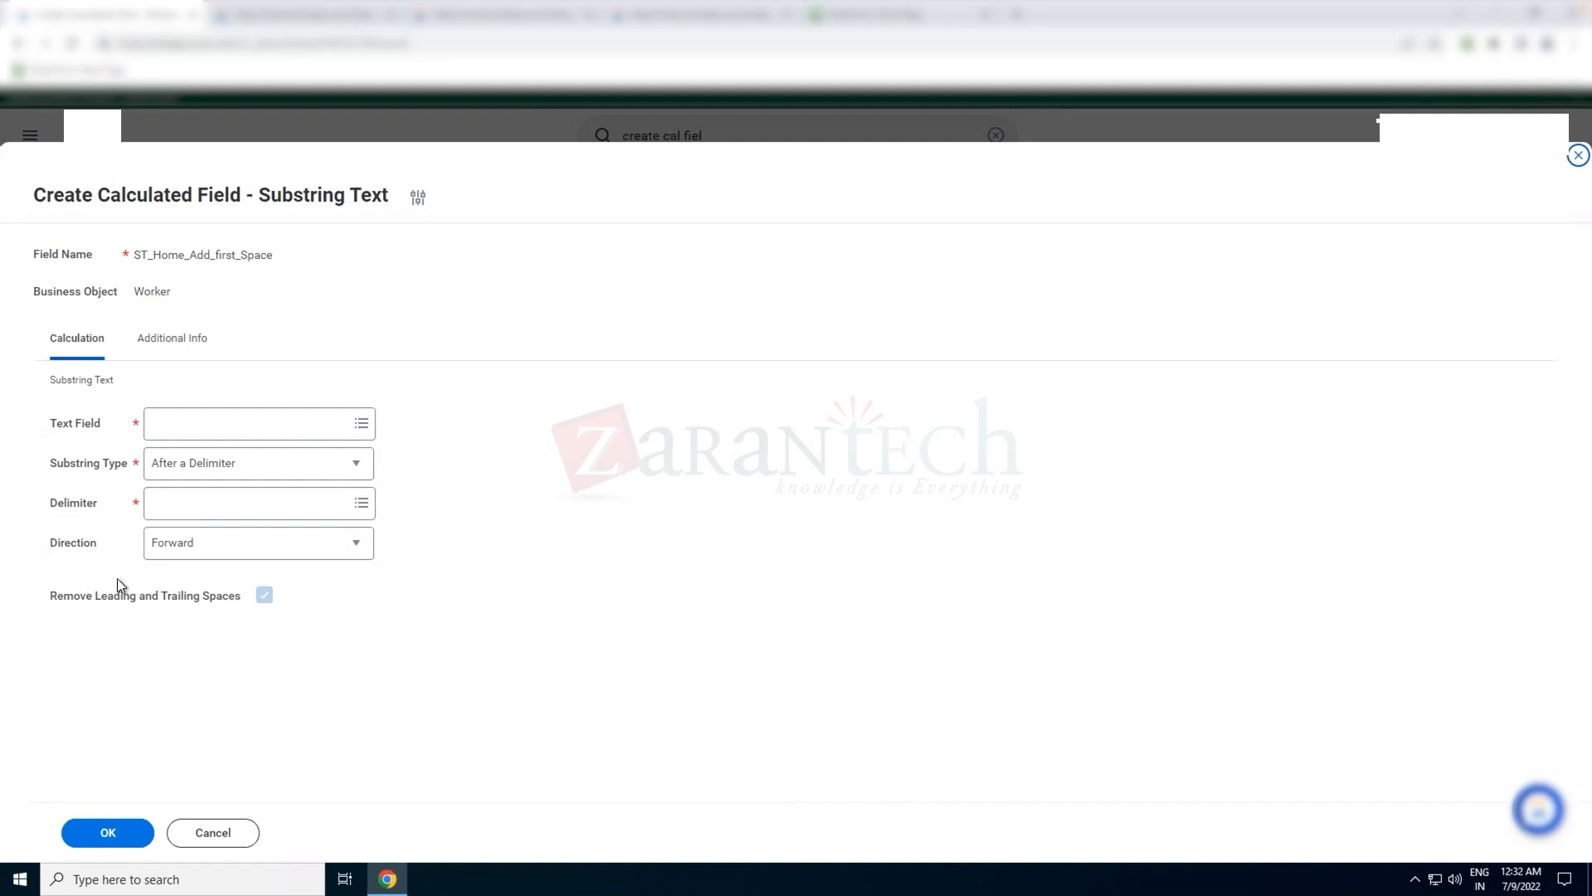
Search for "address" among the available values for the Text Field
left_click(228, 426)
type("address")
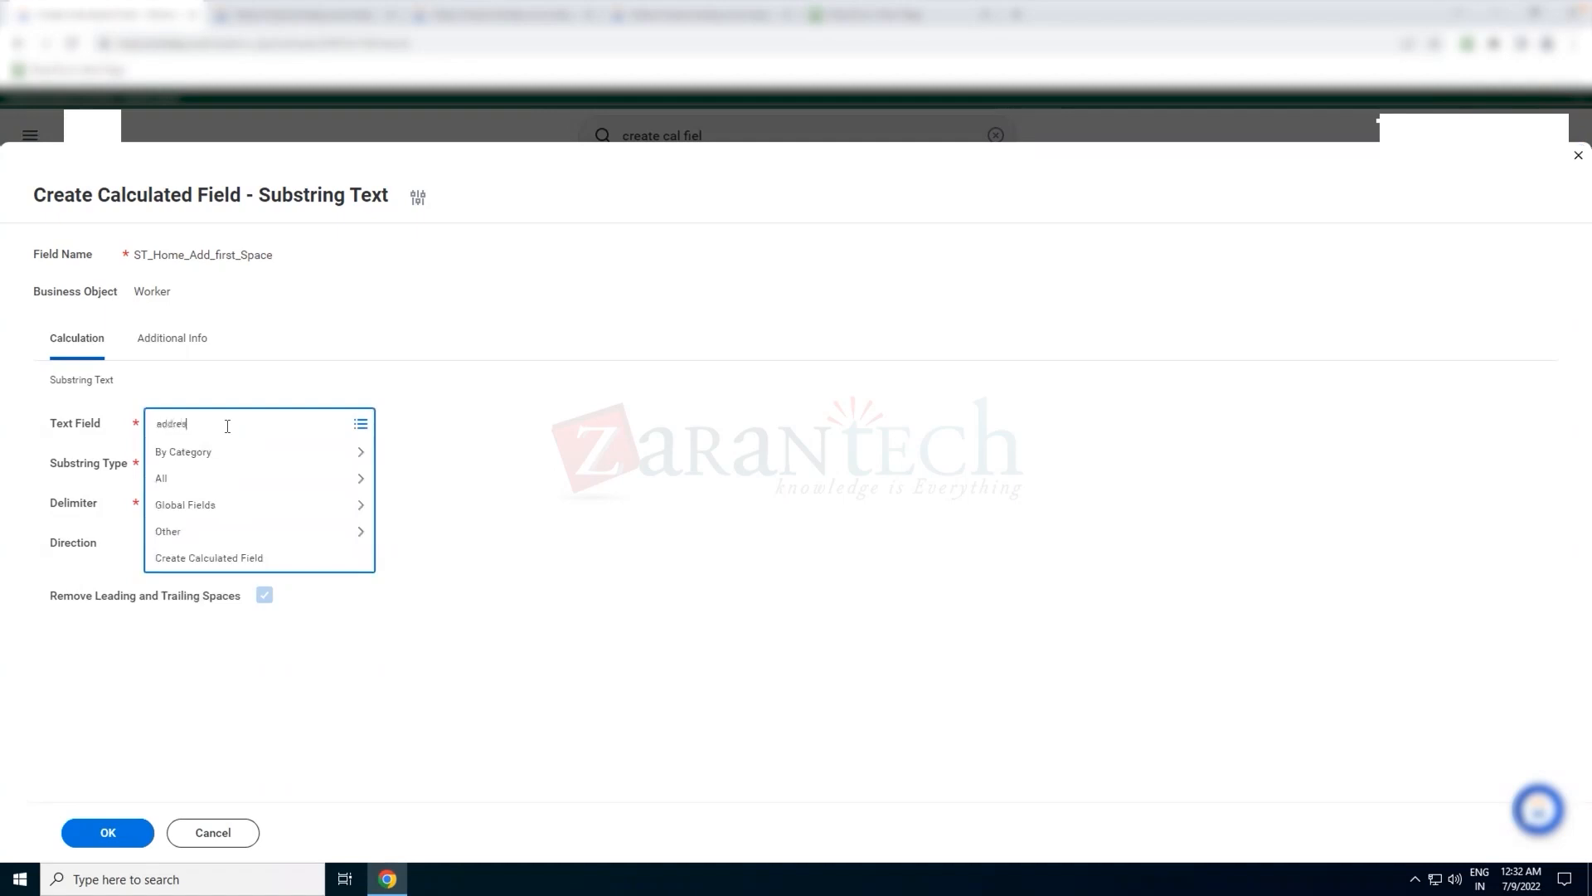
key("Return")
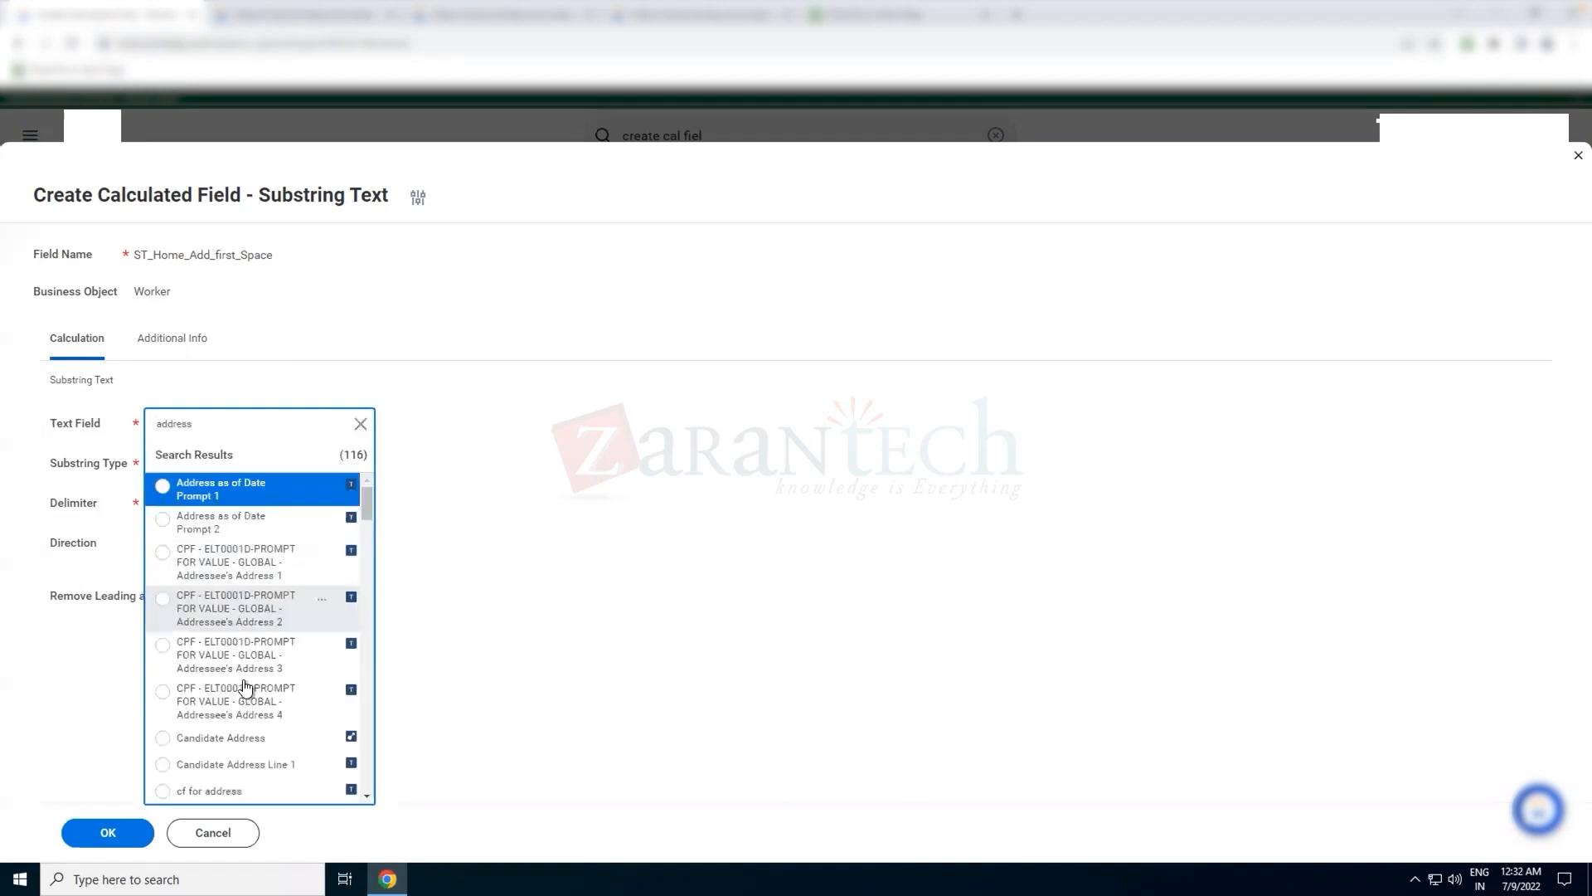
Examine the definitions of the two Full Address fields in the search results
scroll(242, 680, "down", 1)
scroll(246, 686, "down", 5)
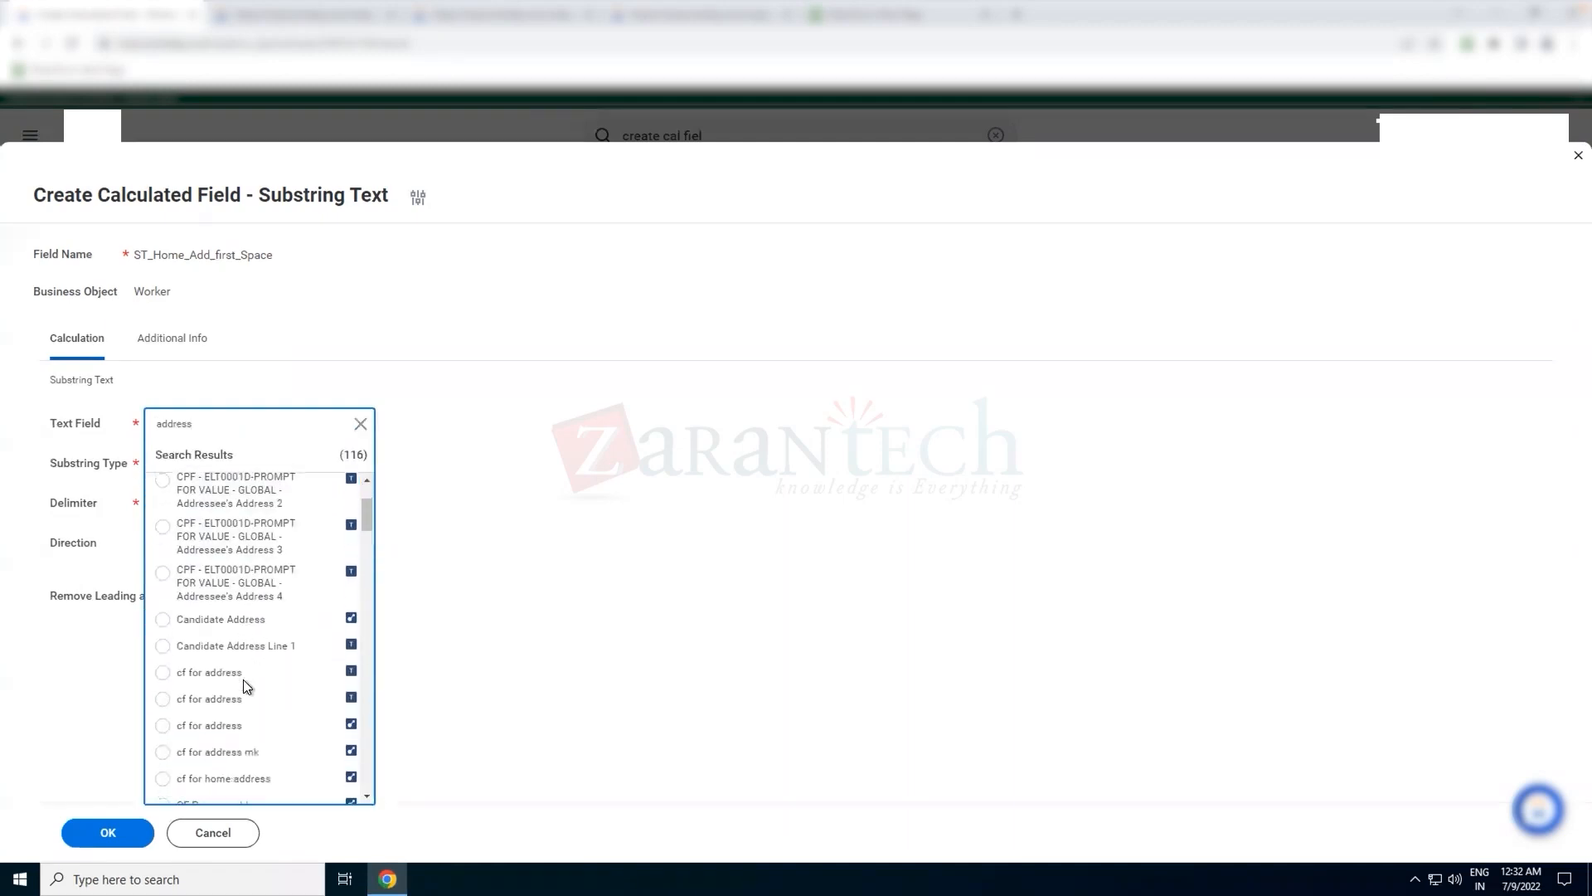
scroll(242, 680, "down", 3)
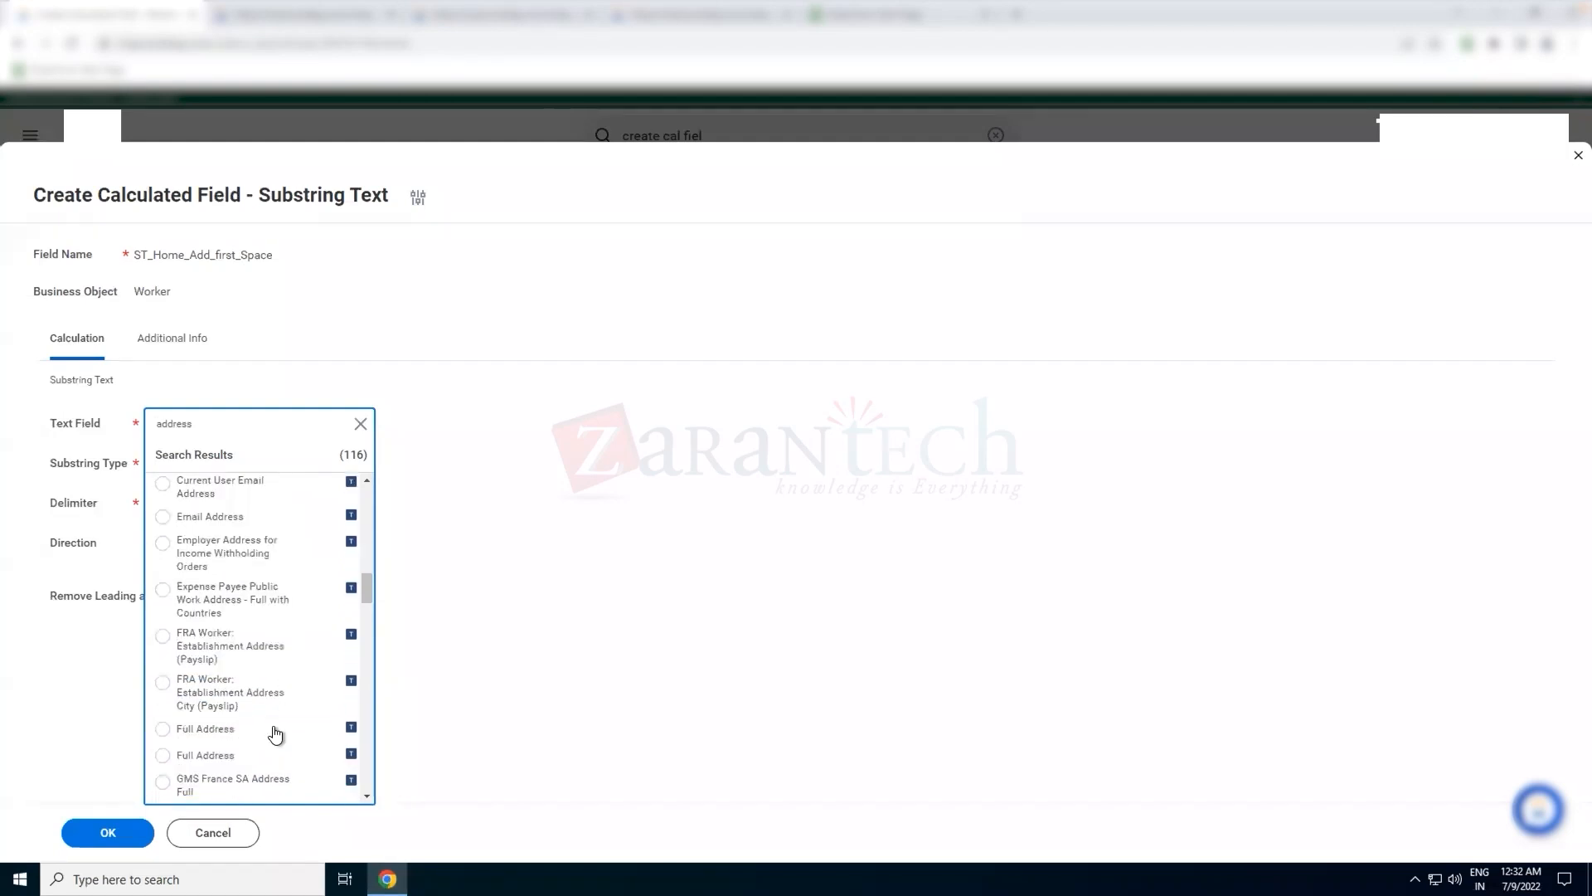
scroll(278, 722, "down", 1)
mouse_move(320, 713)
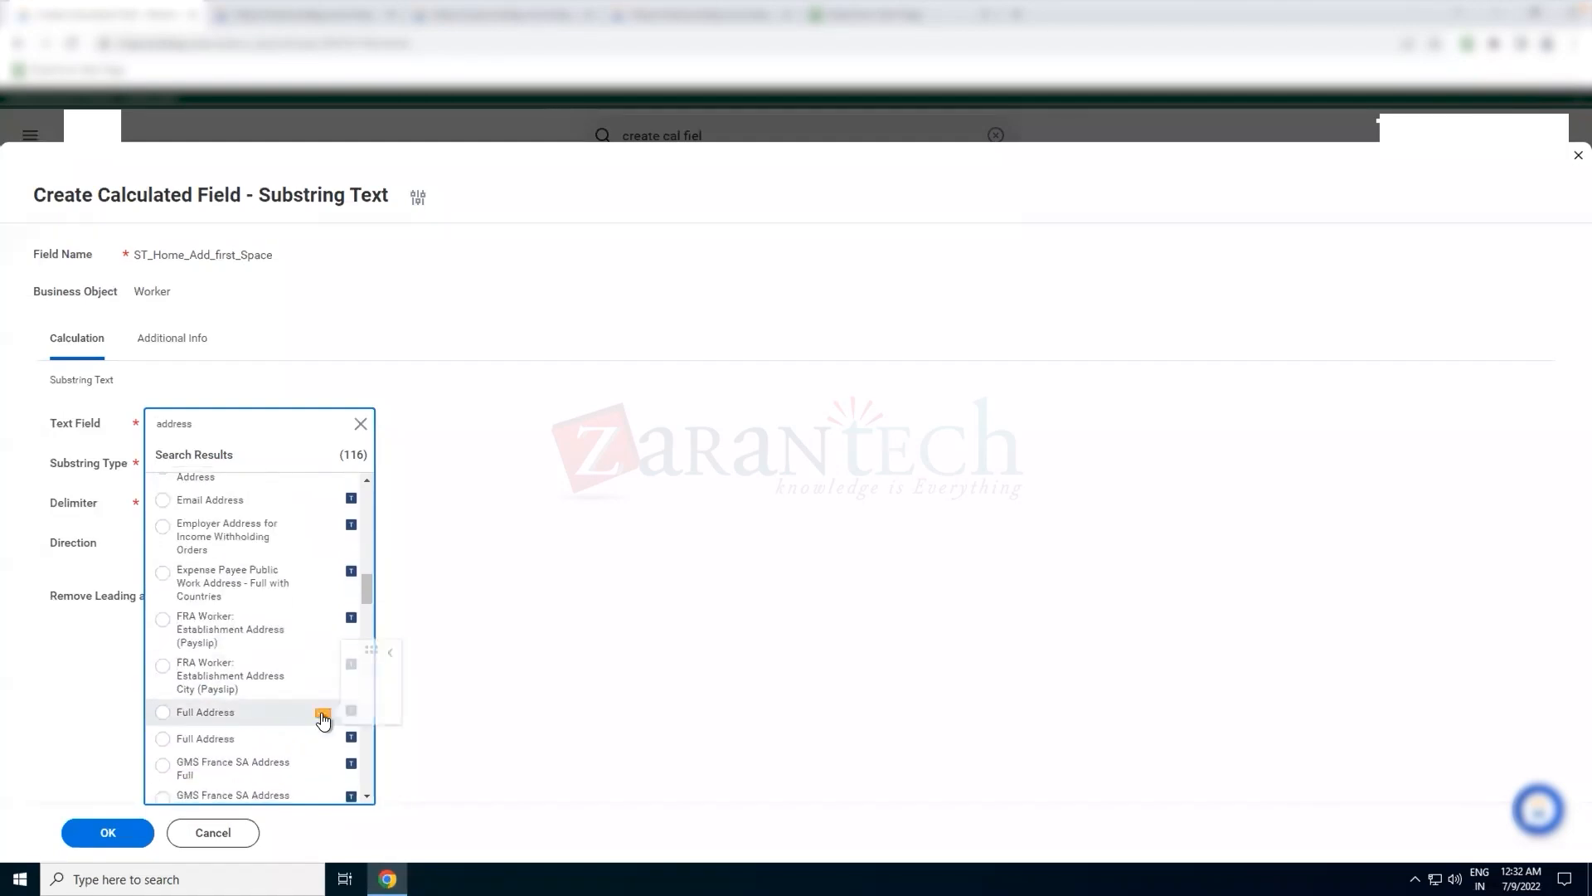
left_click(323, 715)
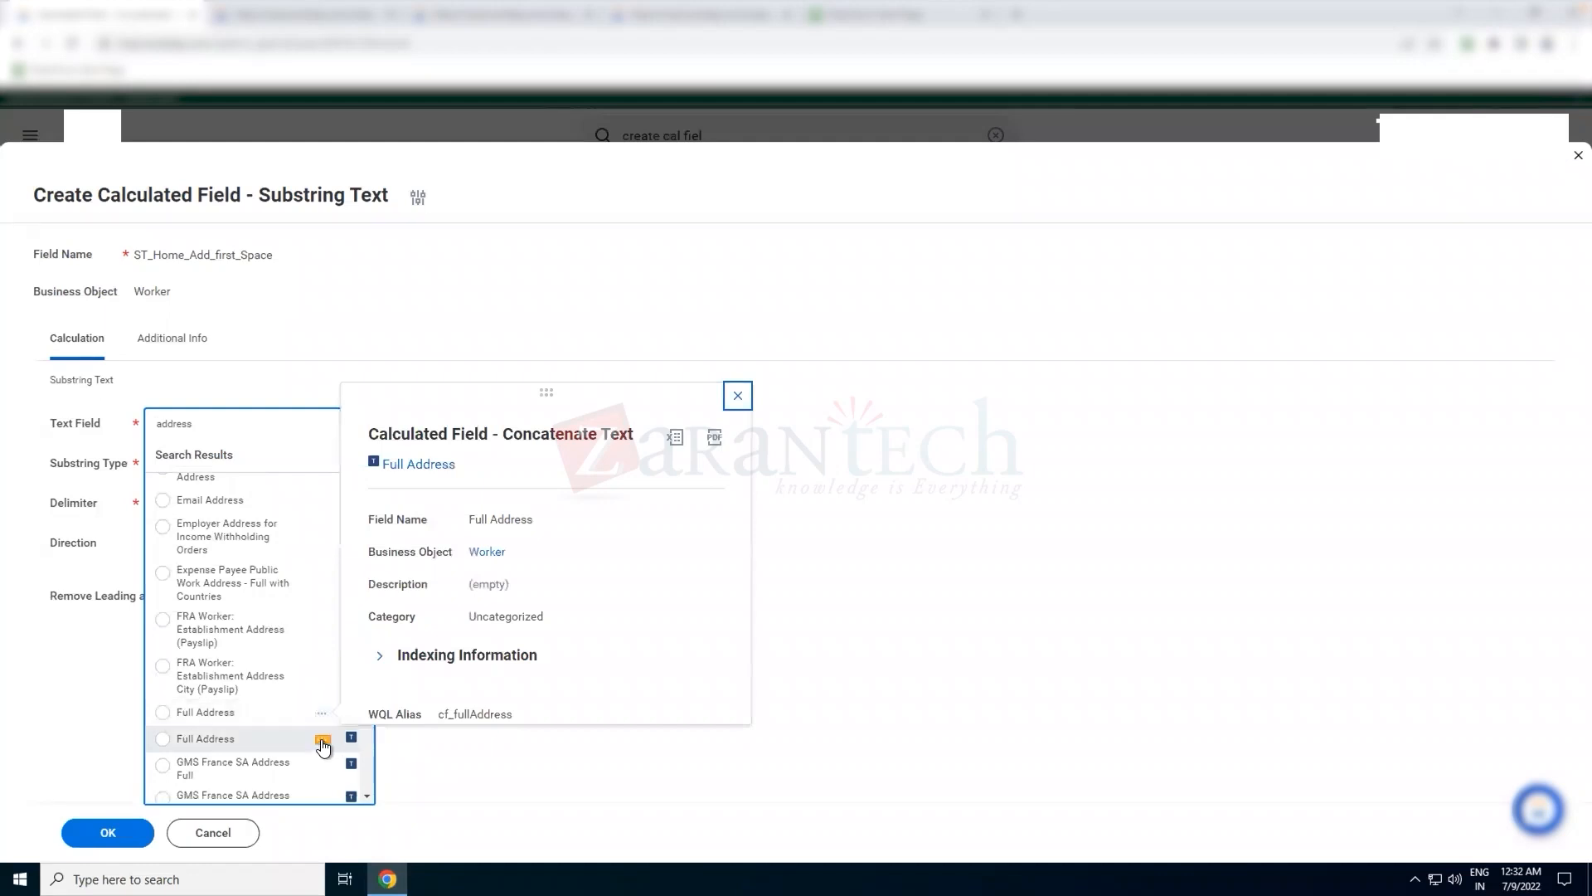
left_click(322, 742)
Choose Primary Address - Full as the Text Field of the substring calculation
scroll(323, 746, "down", 4)
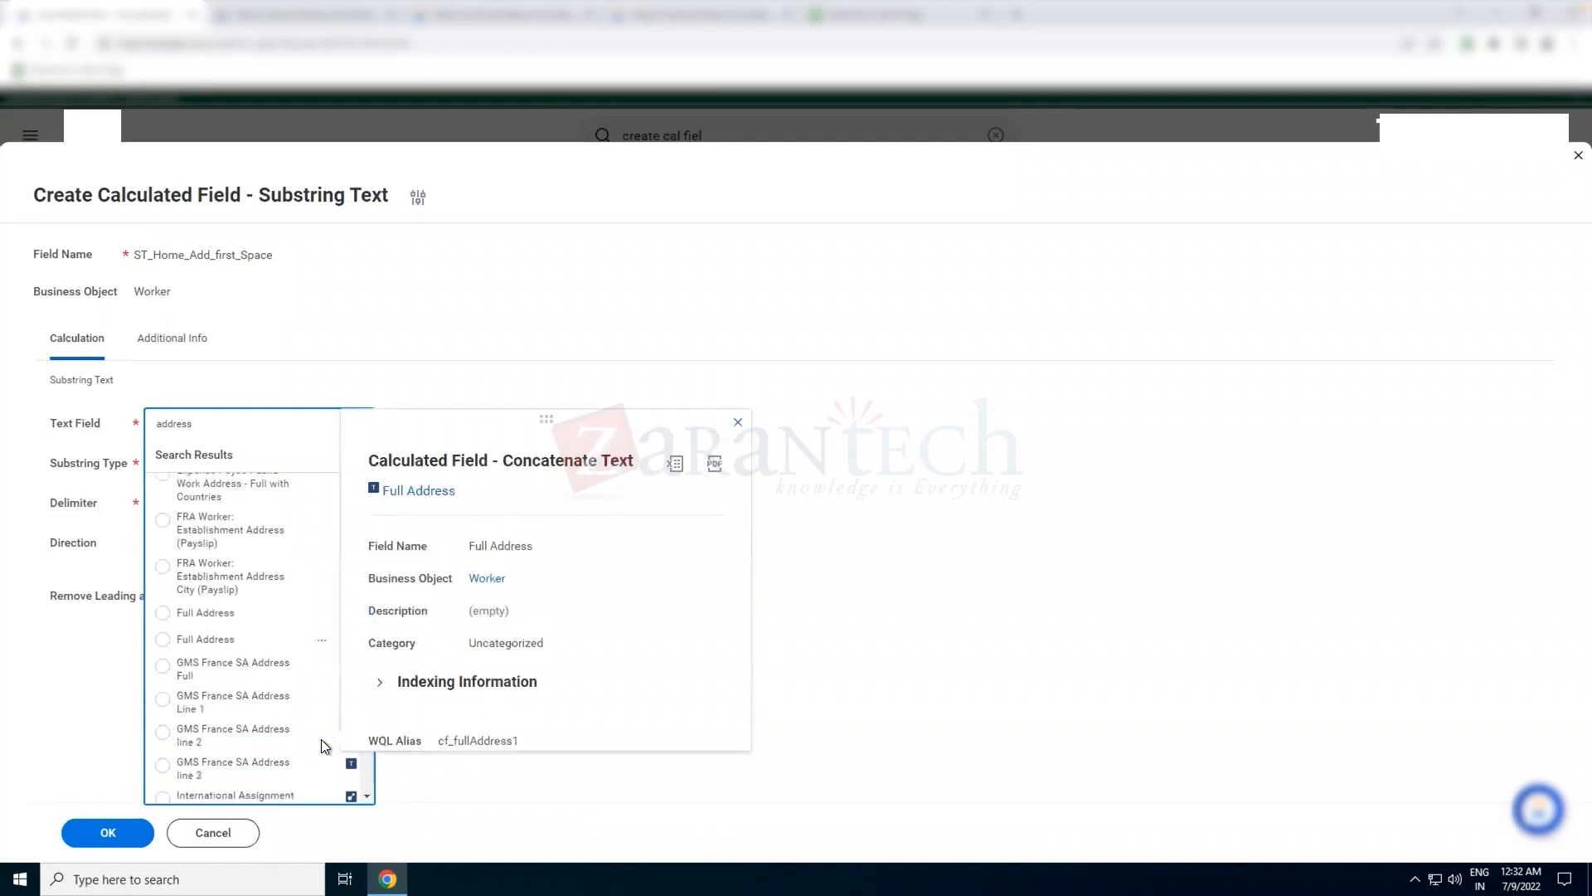
scroll(309, 756, "down", 2)
scroll(307, 759, "down", 6)
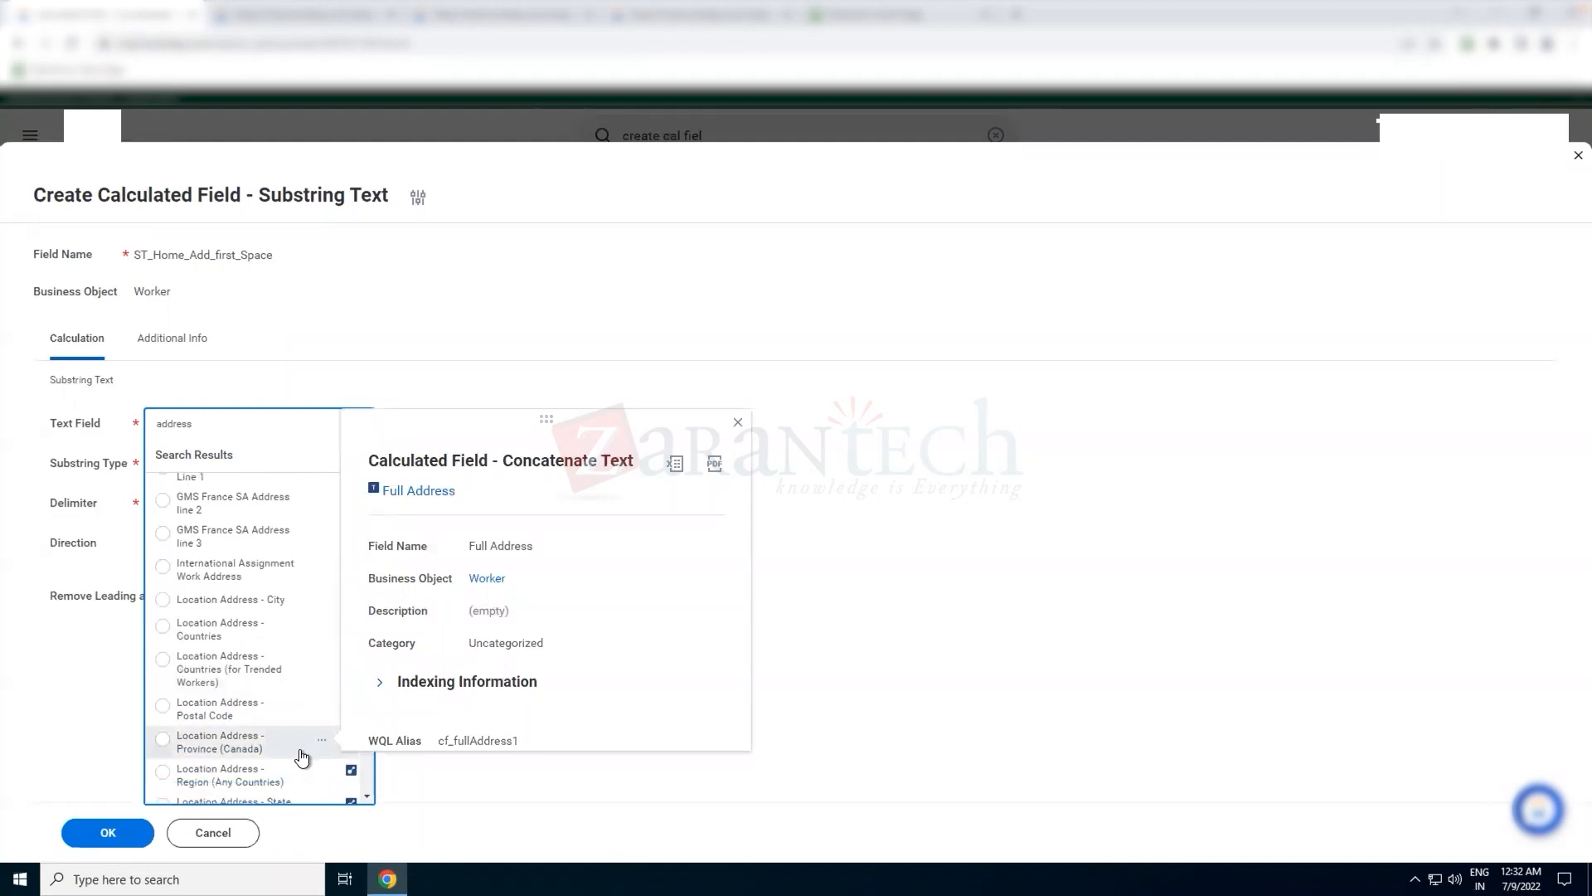
scroll(287, 716, "down", 4)
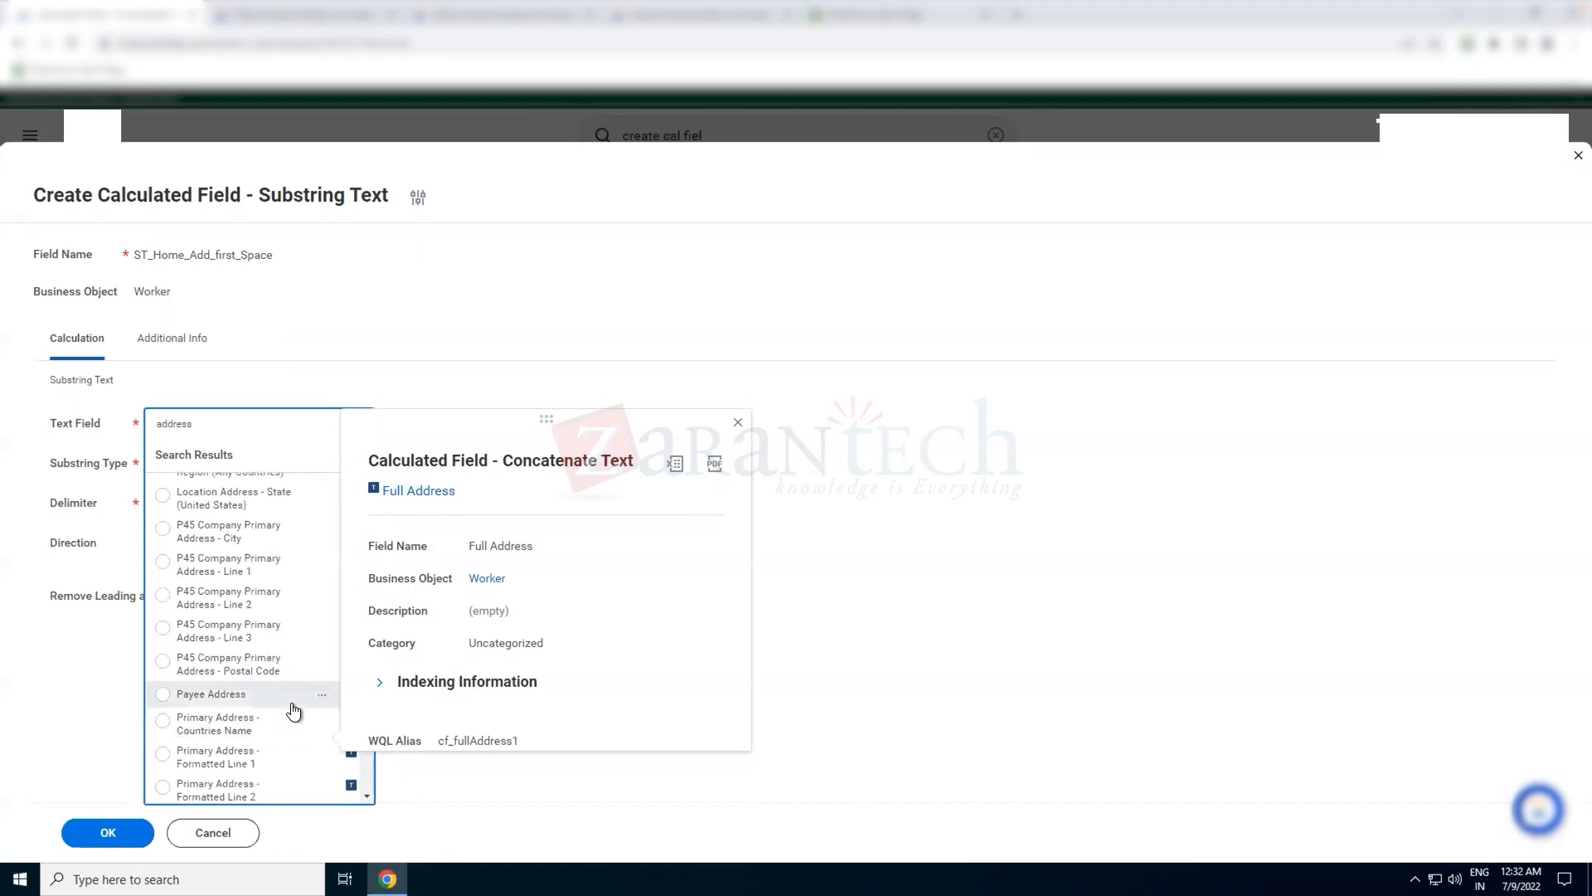
scroll(286, 727, "down", 3)
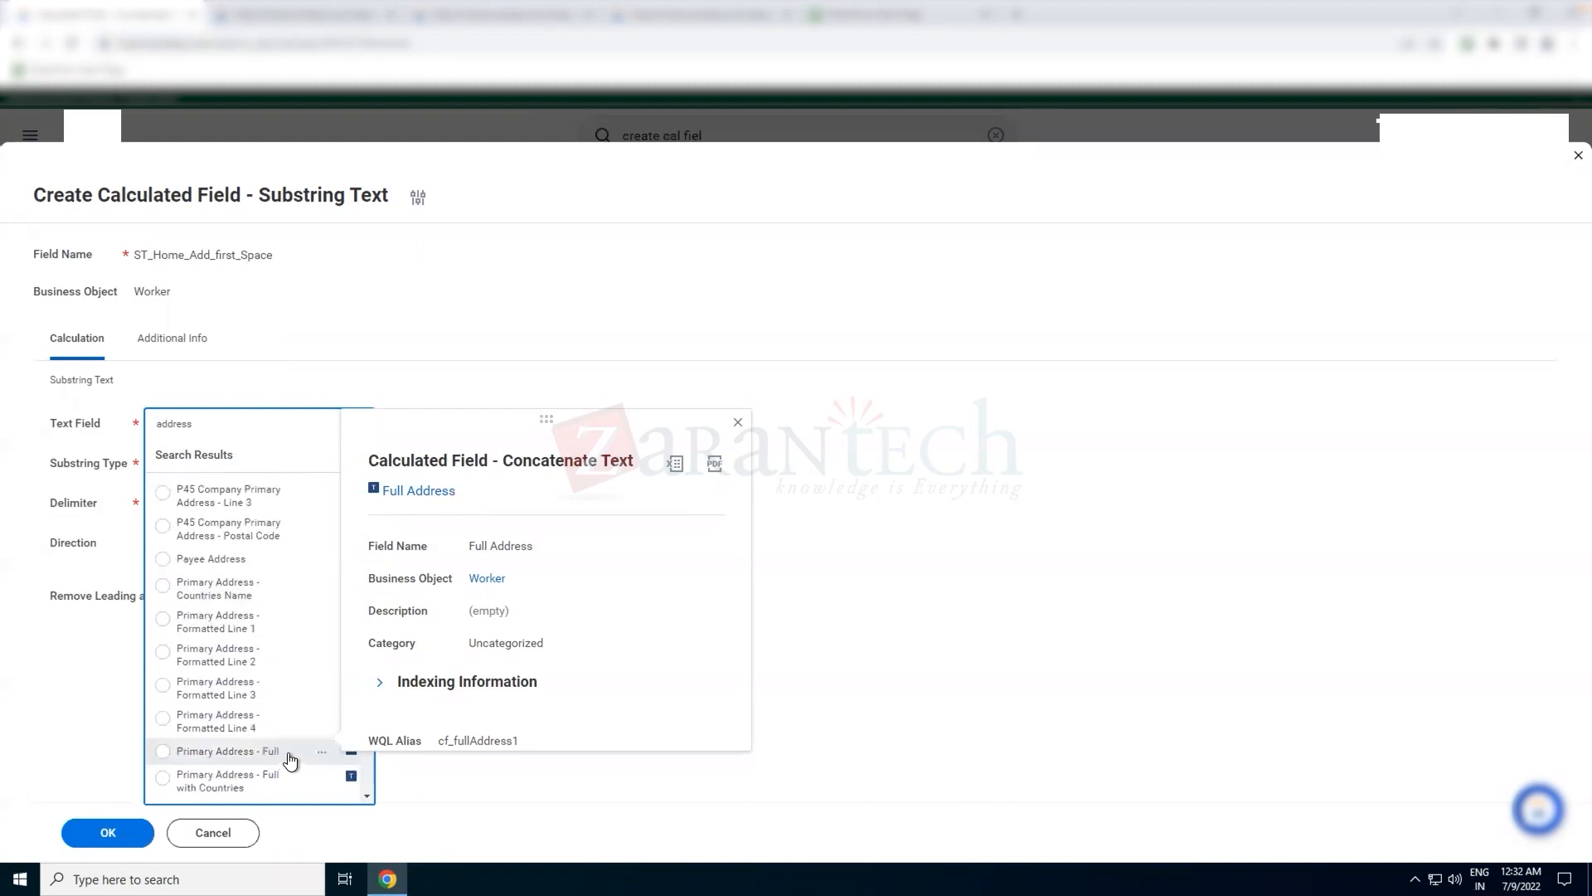
left_click(294, 756)
left_click(540, 564)
Set the Substring Type to Before a Delimiter and the Delimiter to Single Space
left_click(303, 472)
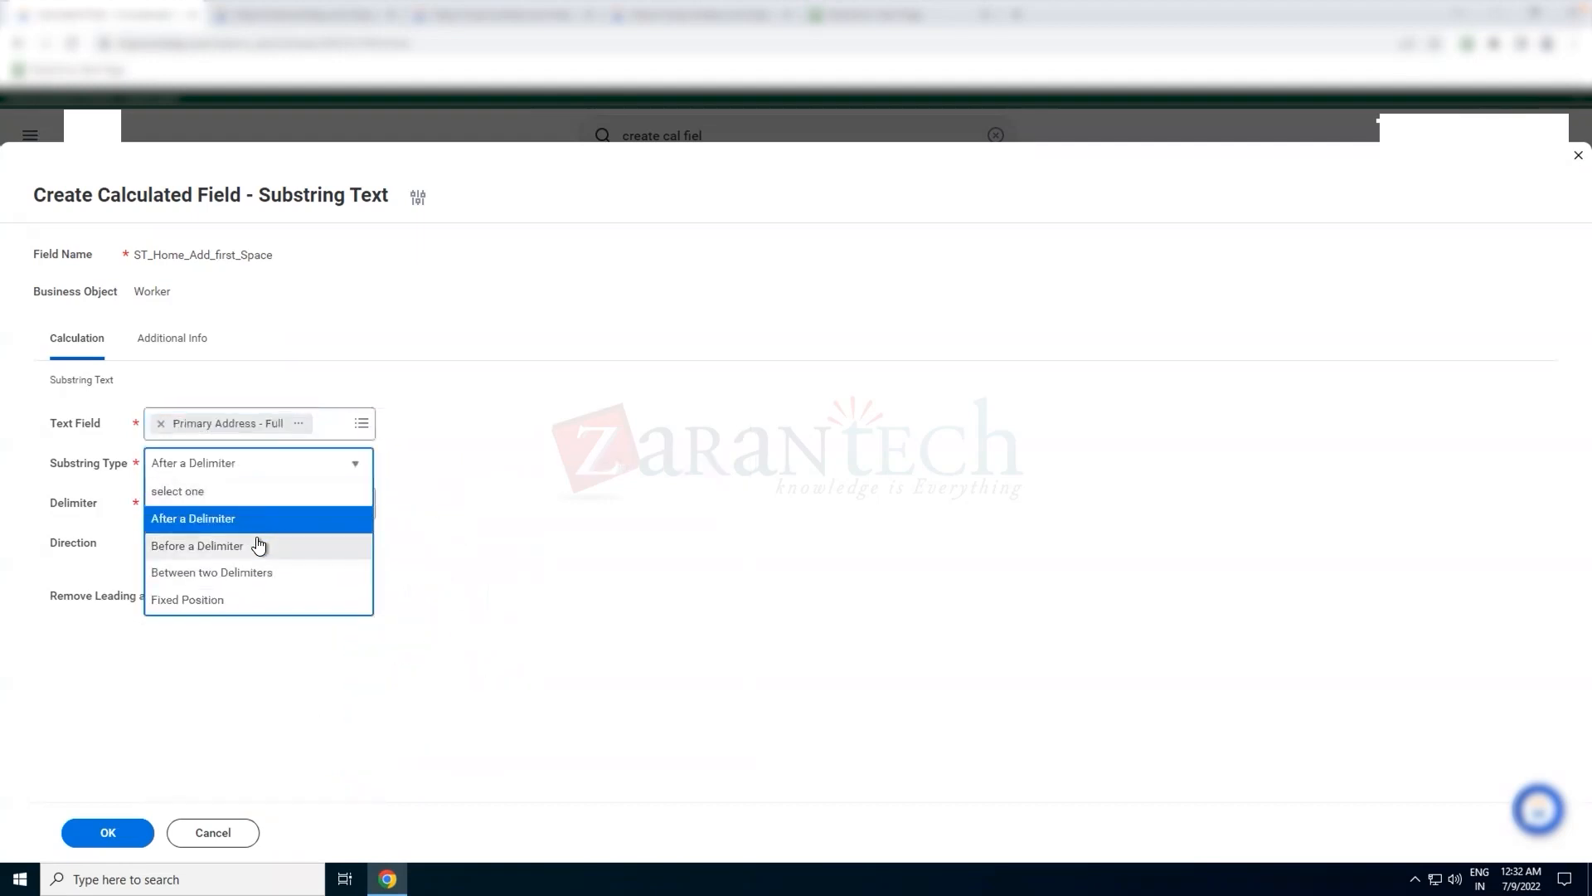
left_click(259, 545)
left_click(289, 500)
type("single s")
type("s")
type(" space")
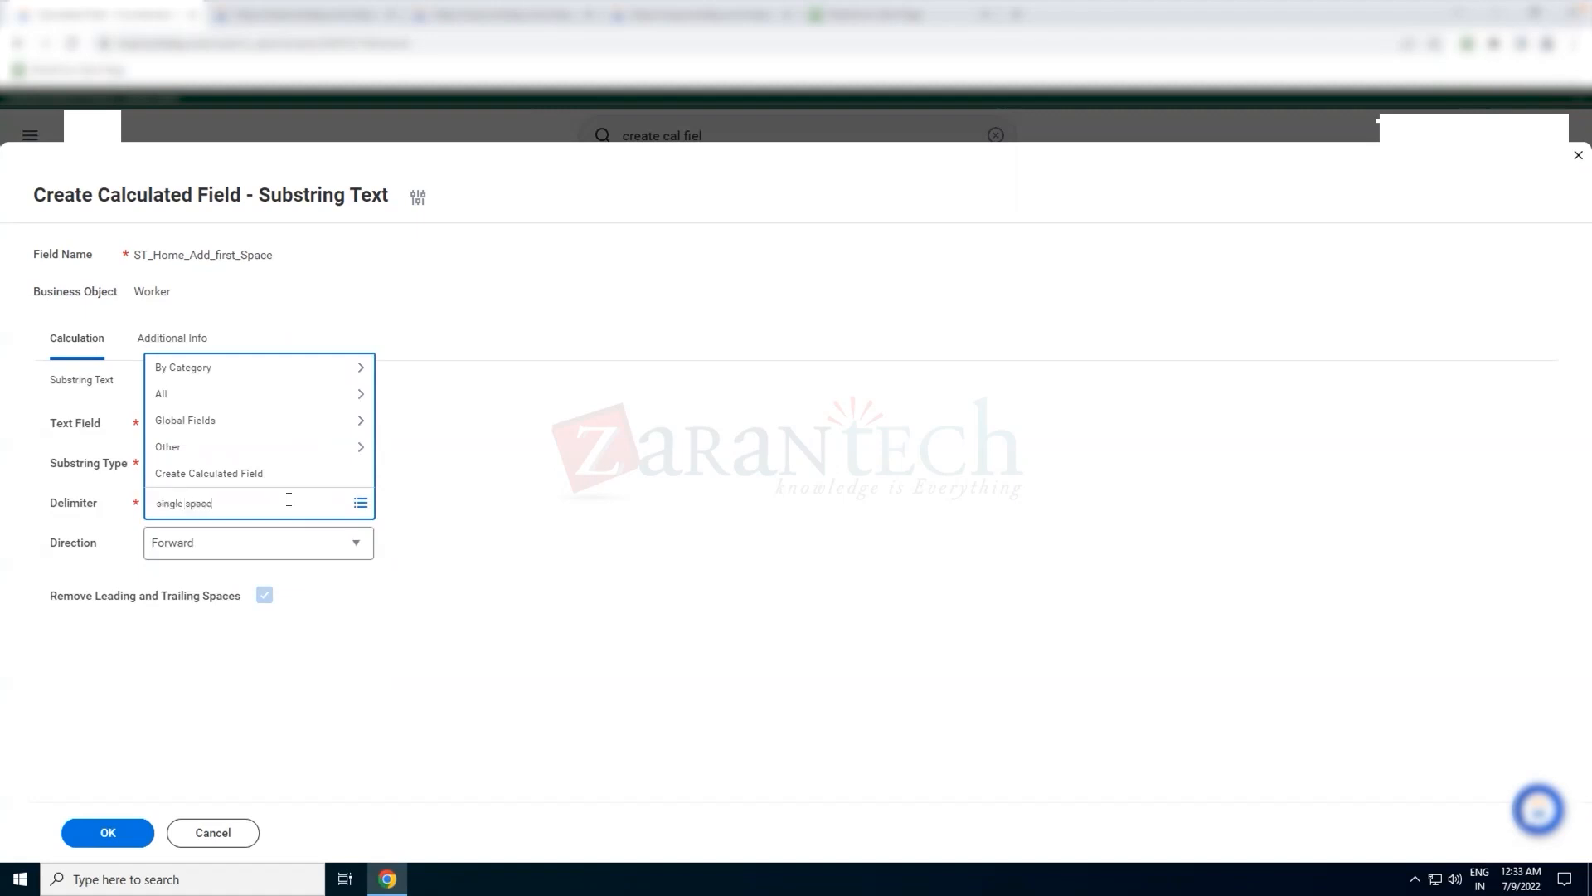
key("Return")
left_click(491, 533)
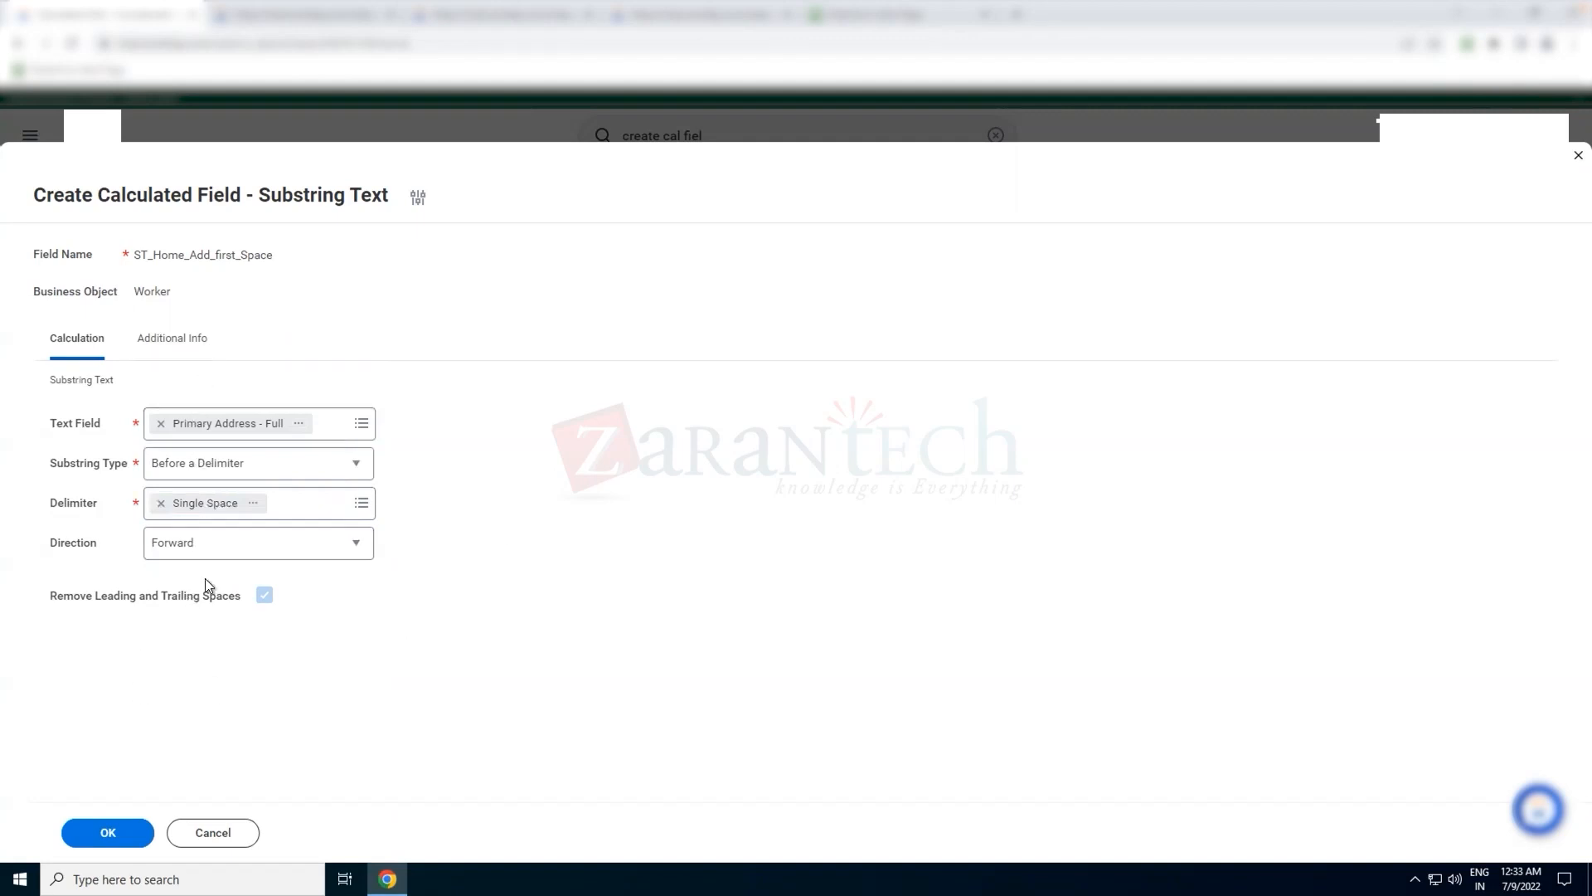
Save the substring calculated field and select its field name on the confirmation page
mouse_move(219, 479)
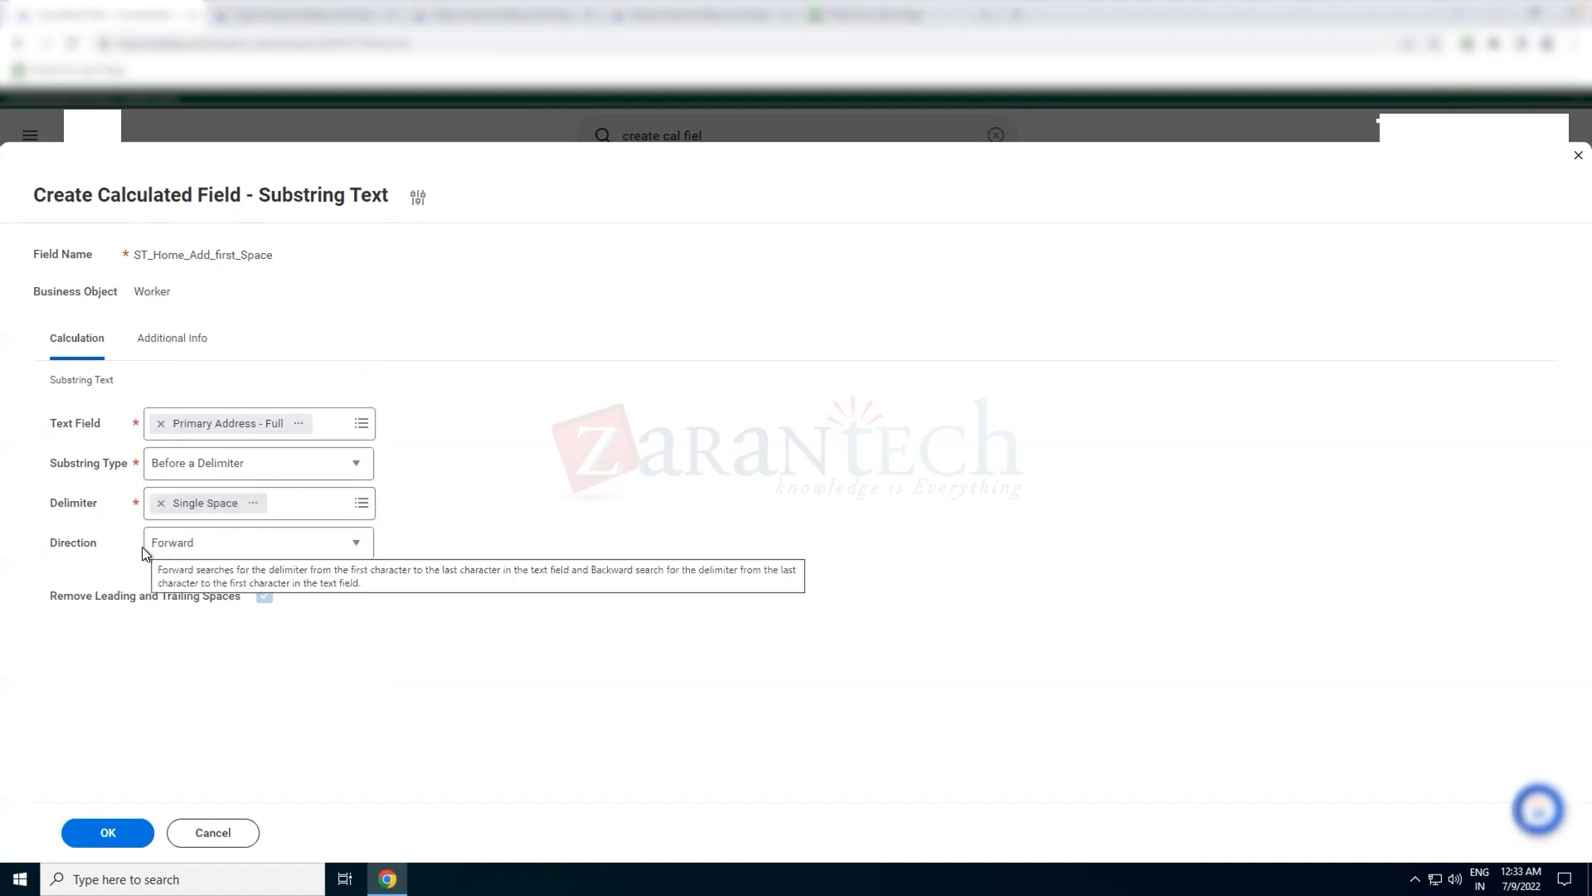
left_click(132, 836)
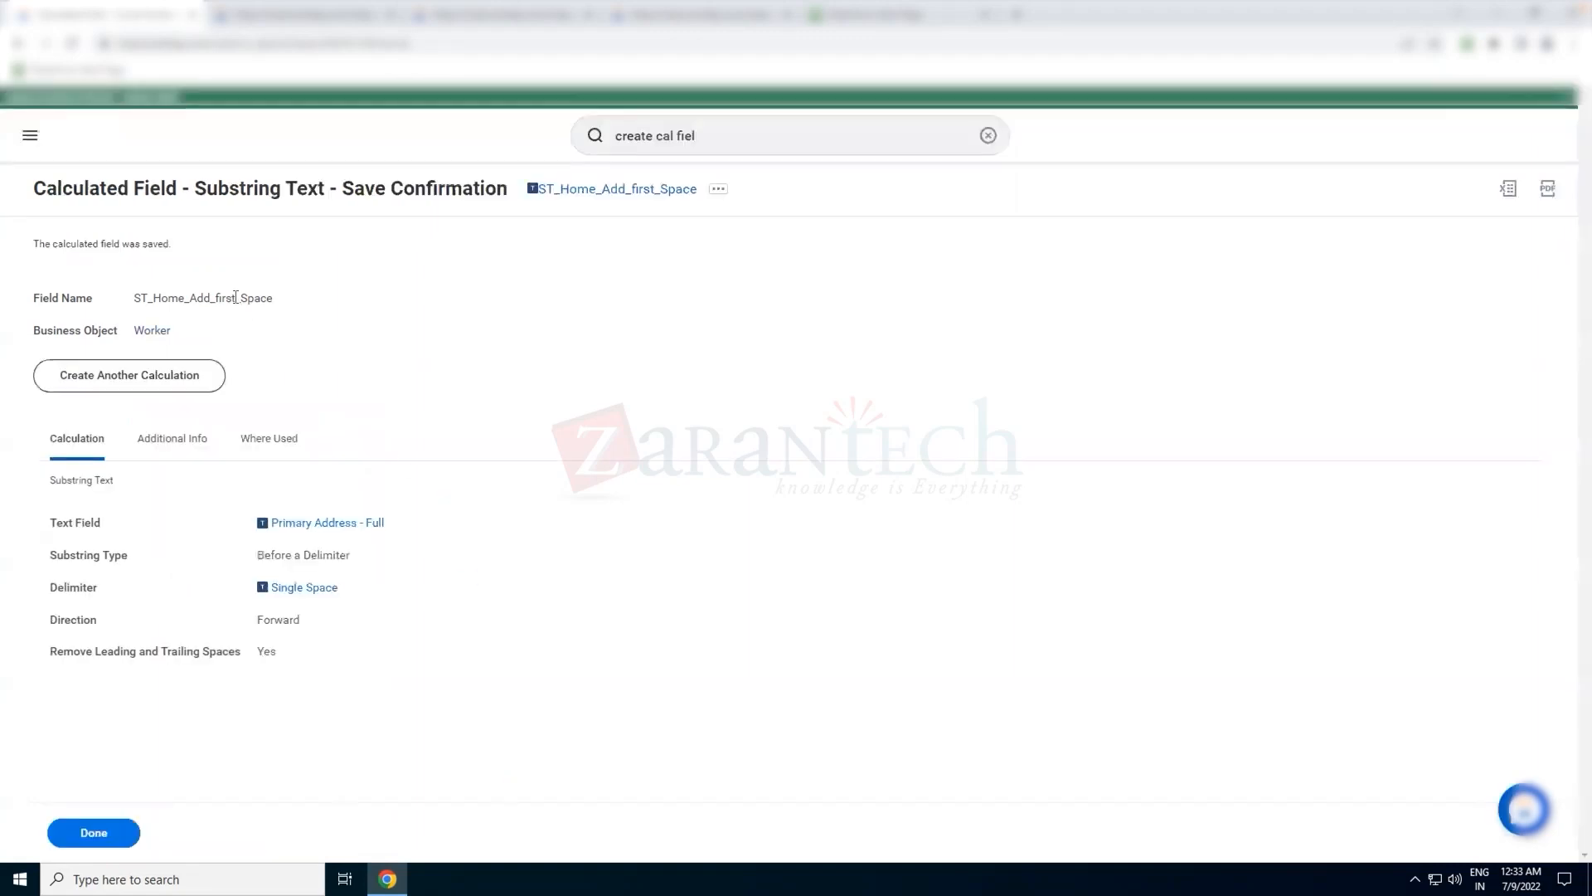
double_click(236, 297)
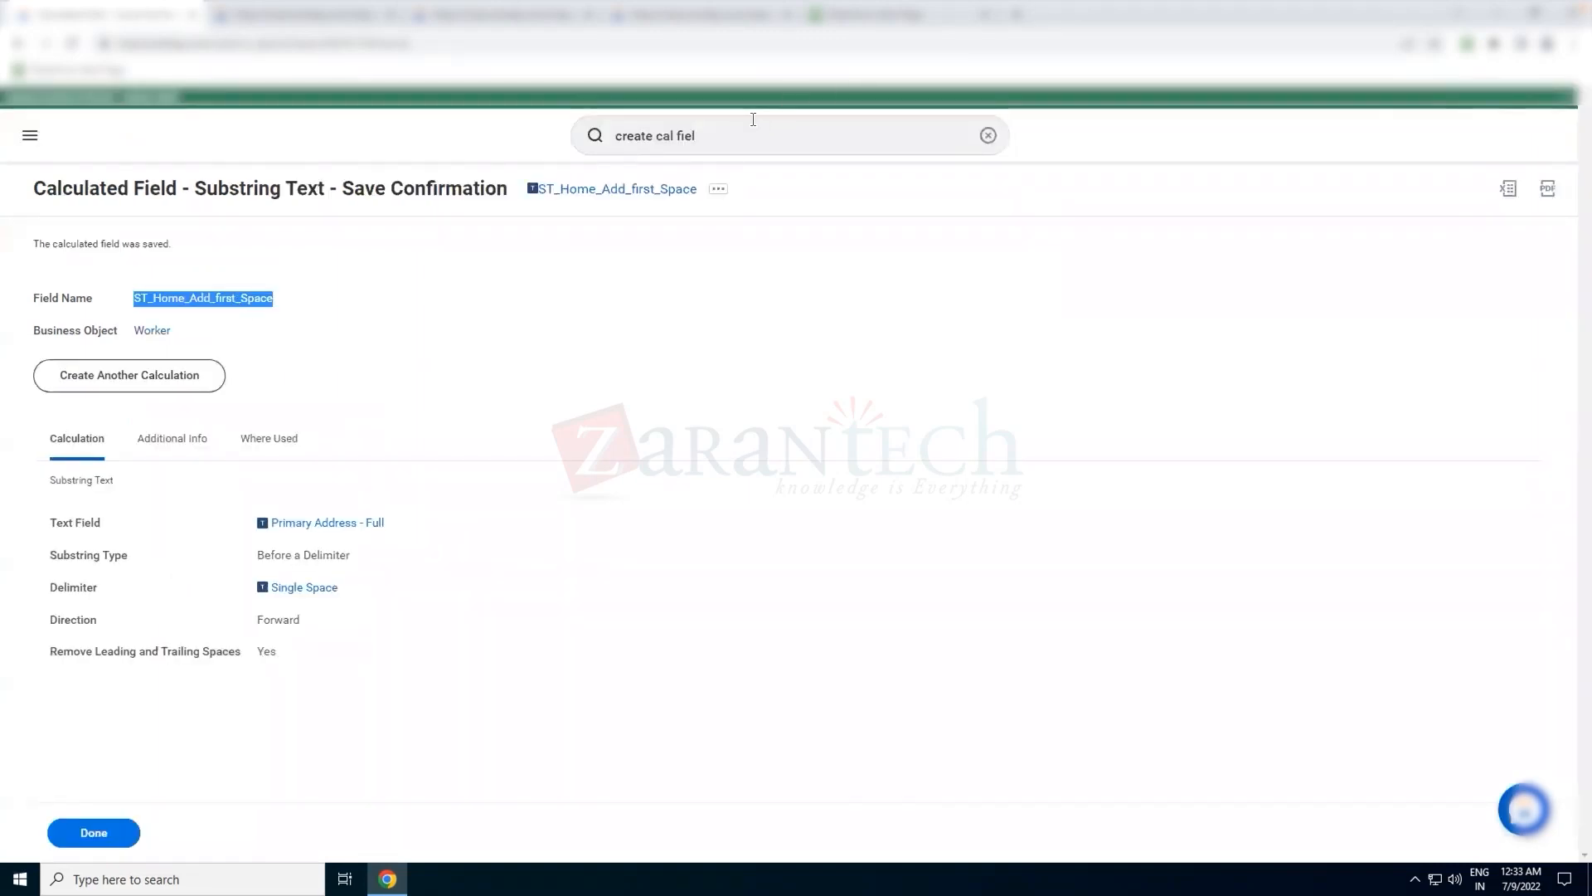
left_click(726, 131)
key("ctrl+a")
type("rd:")
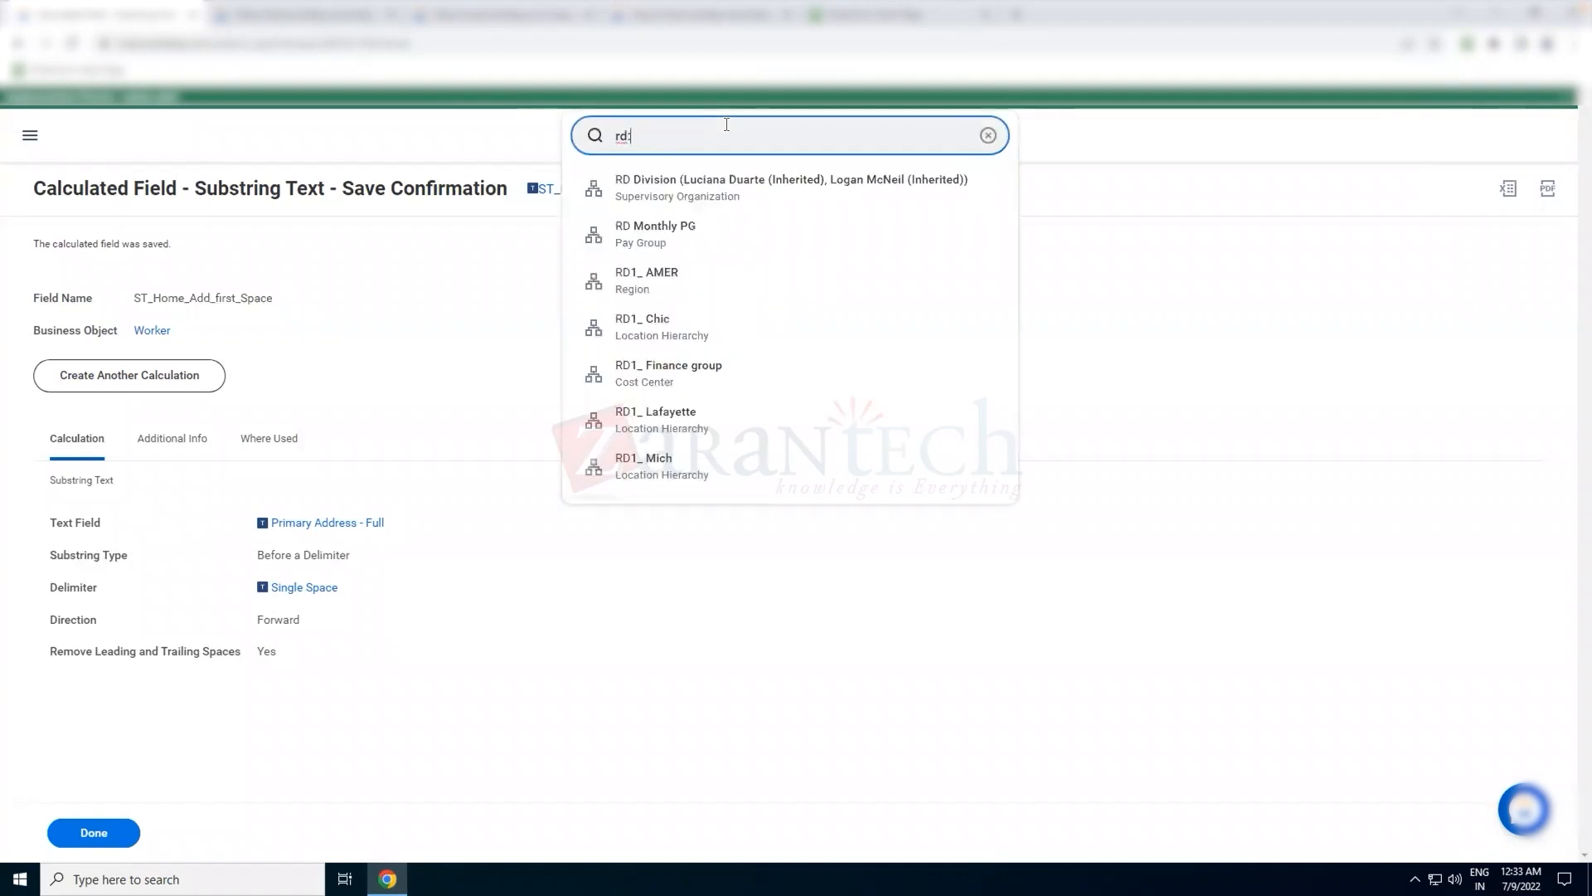
type("test aa")
key("BackSpace")
key("BackSpace")
type("zrr")
type("t")
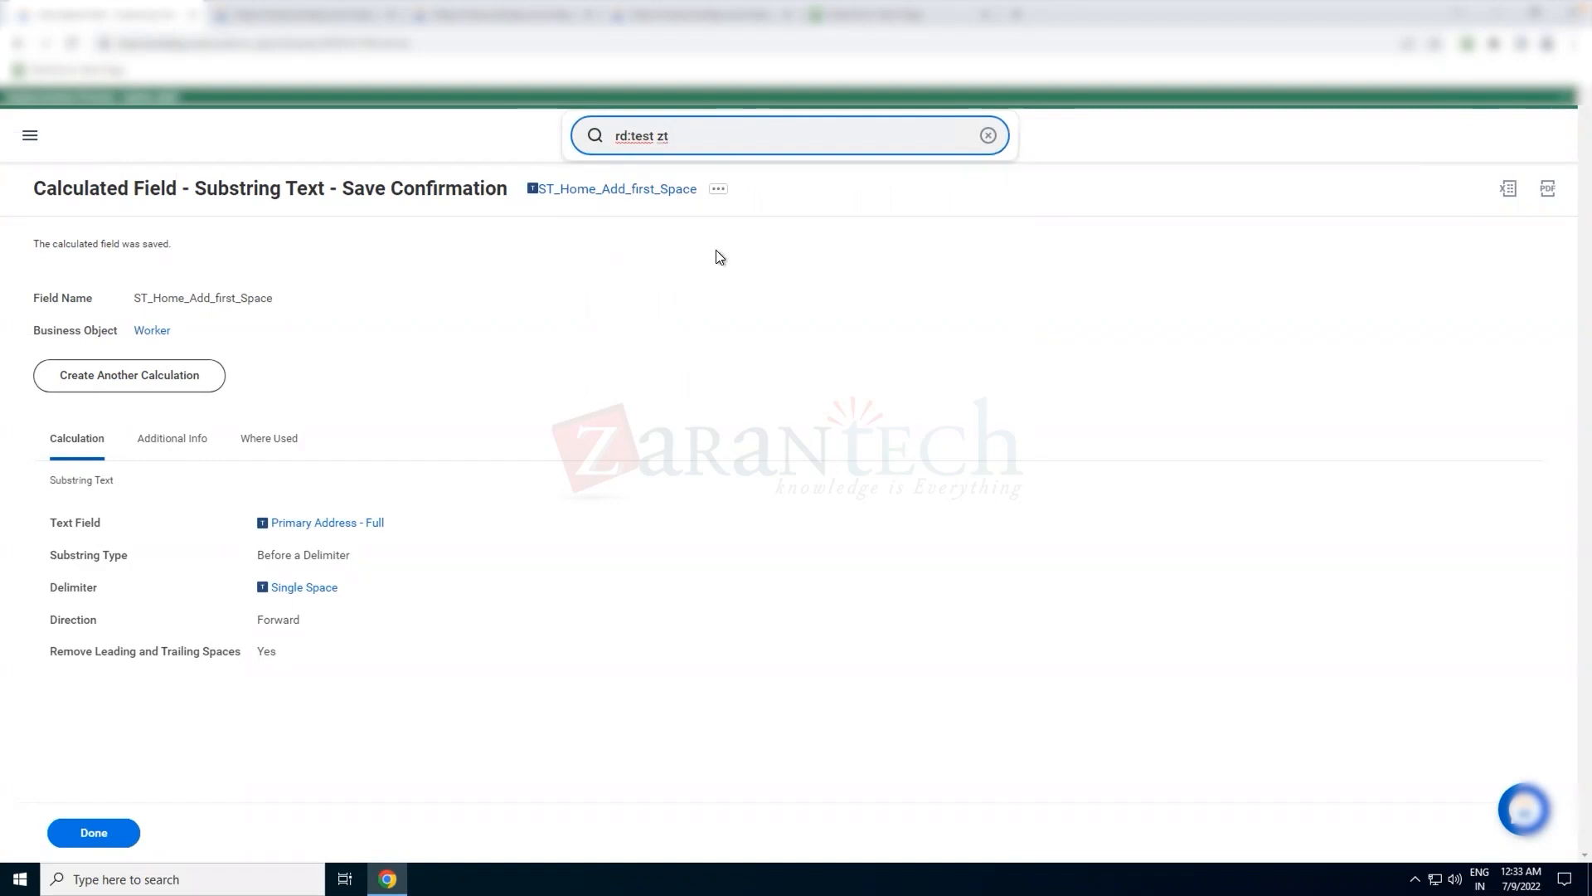
key("BackSpace")
key("Left")
key("Left")
key("Delete")
key("Delete")
key("BackSpace")
key("BackSpace")
key("BackSpace")
key("BackSpace")
key("BackSpace")
type("z")
key("BackSpace")
type(":z")
key("ctrl+a")
key("BackSpace")
Run the View Custom Report task for the custom report Test REport - ZT
type("vi")
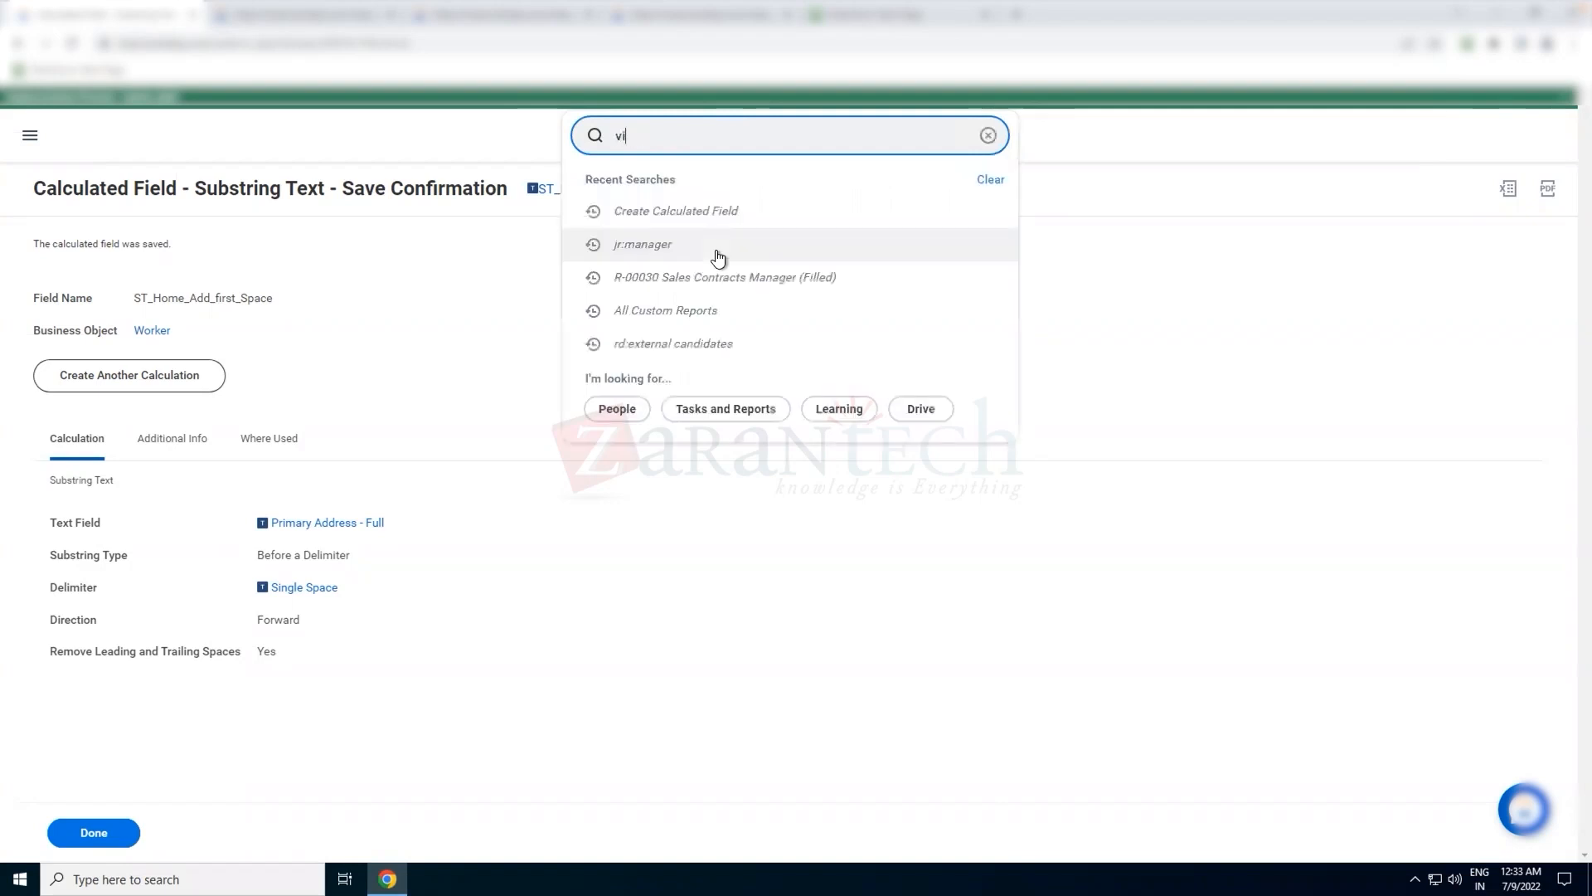
type("ew cus re")
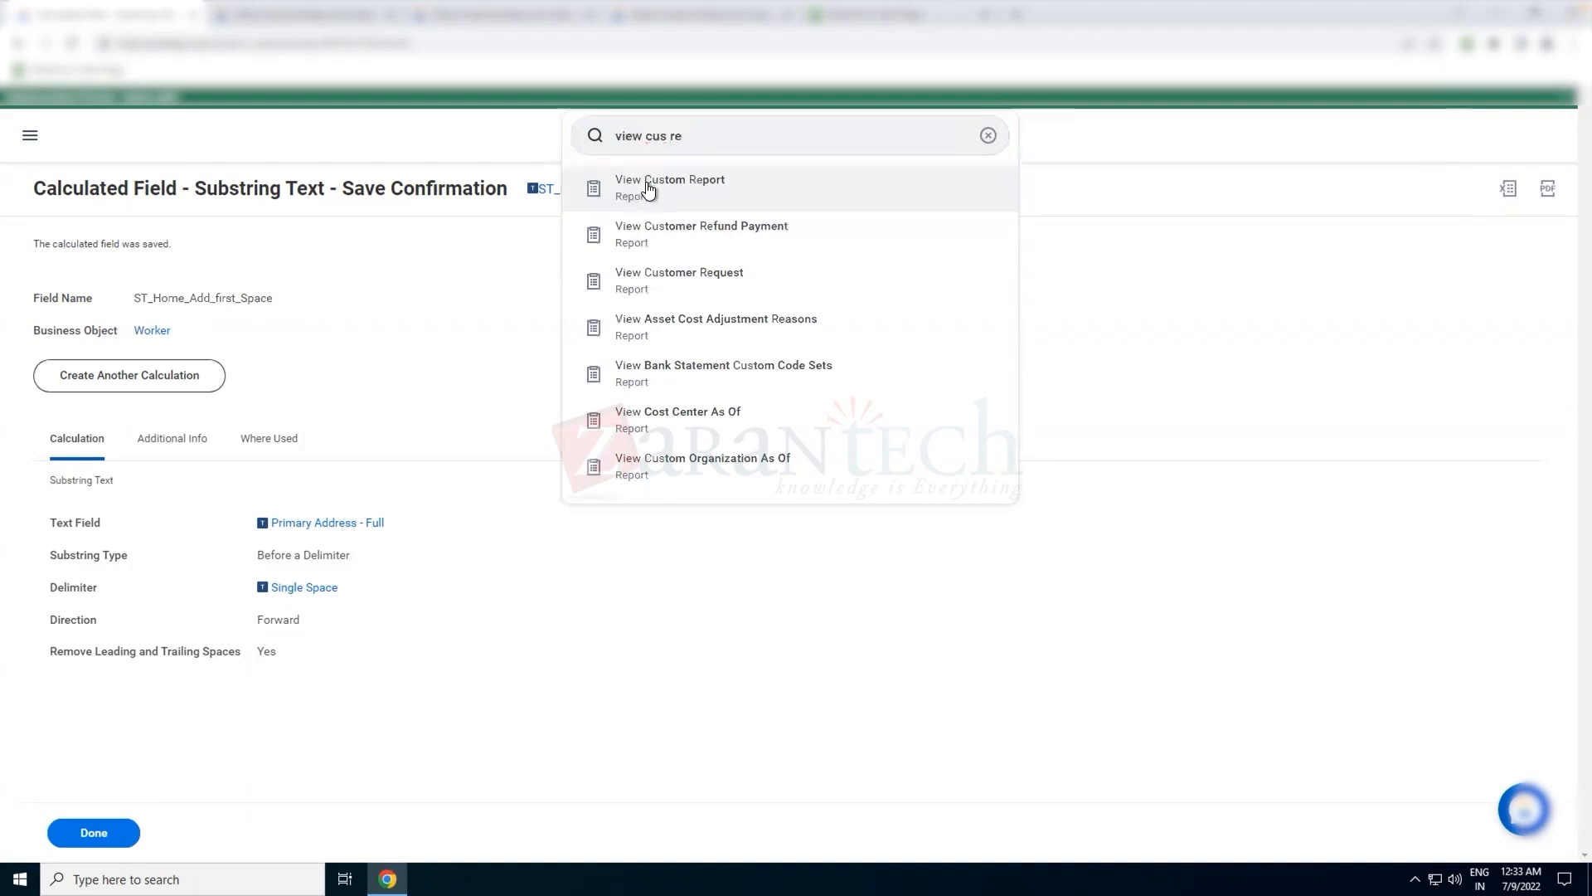
left_click(647, 193)
left_click(729, 307)
type("test z")
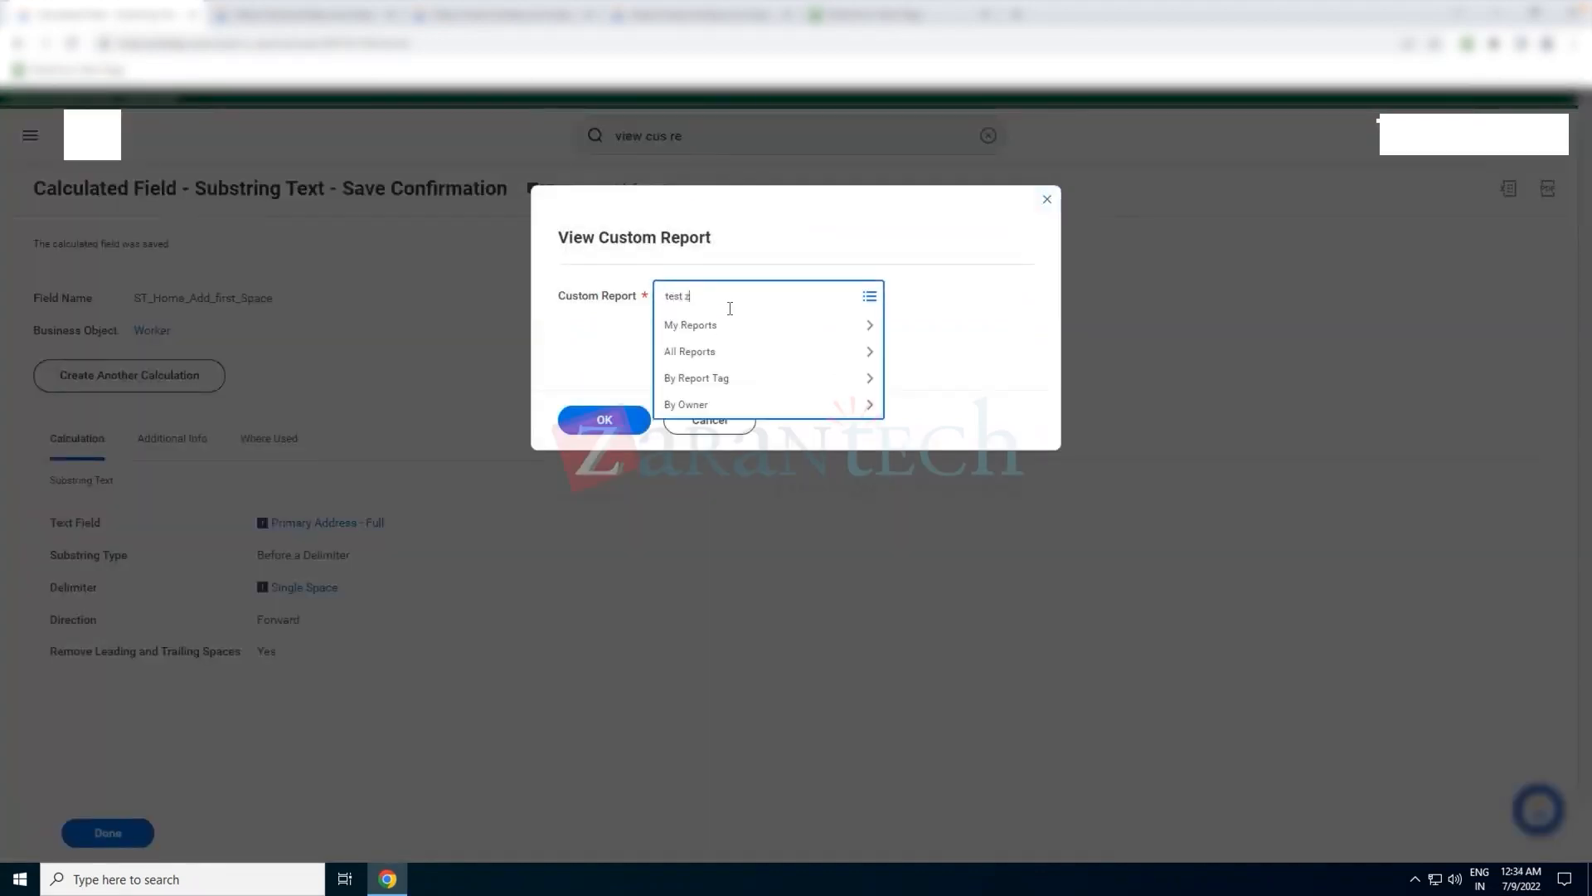
type("t")
key("Return")
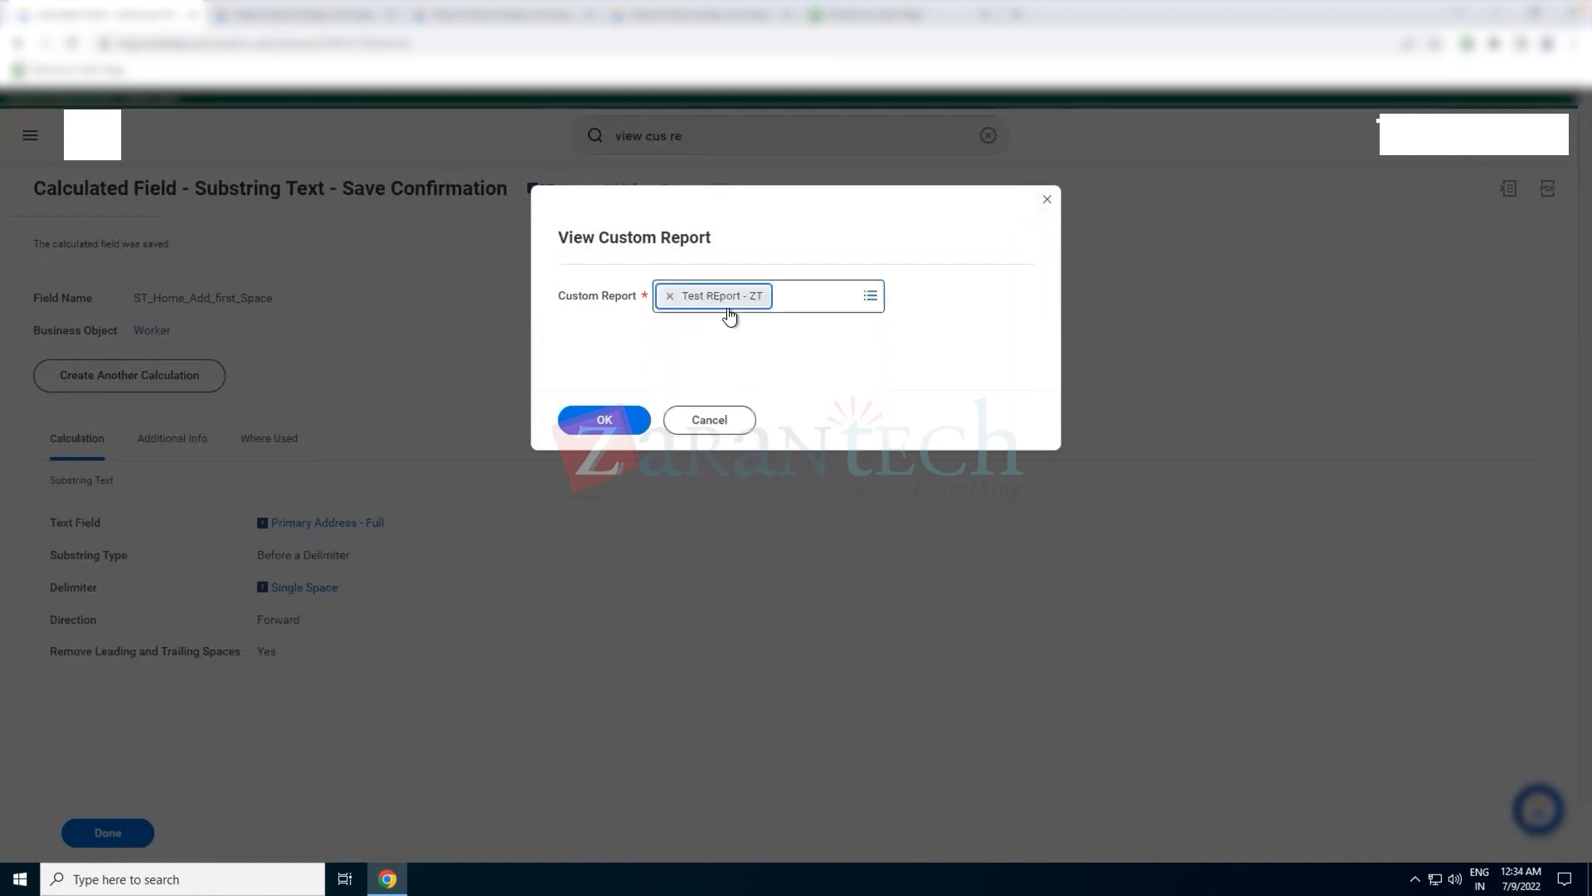
left_click(619, 426)
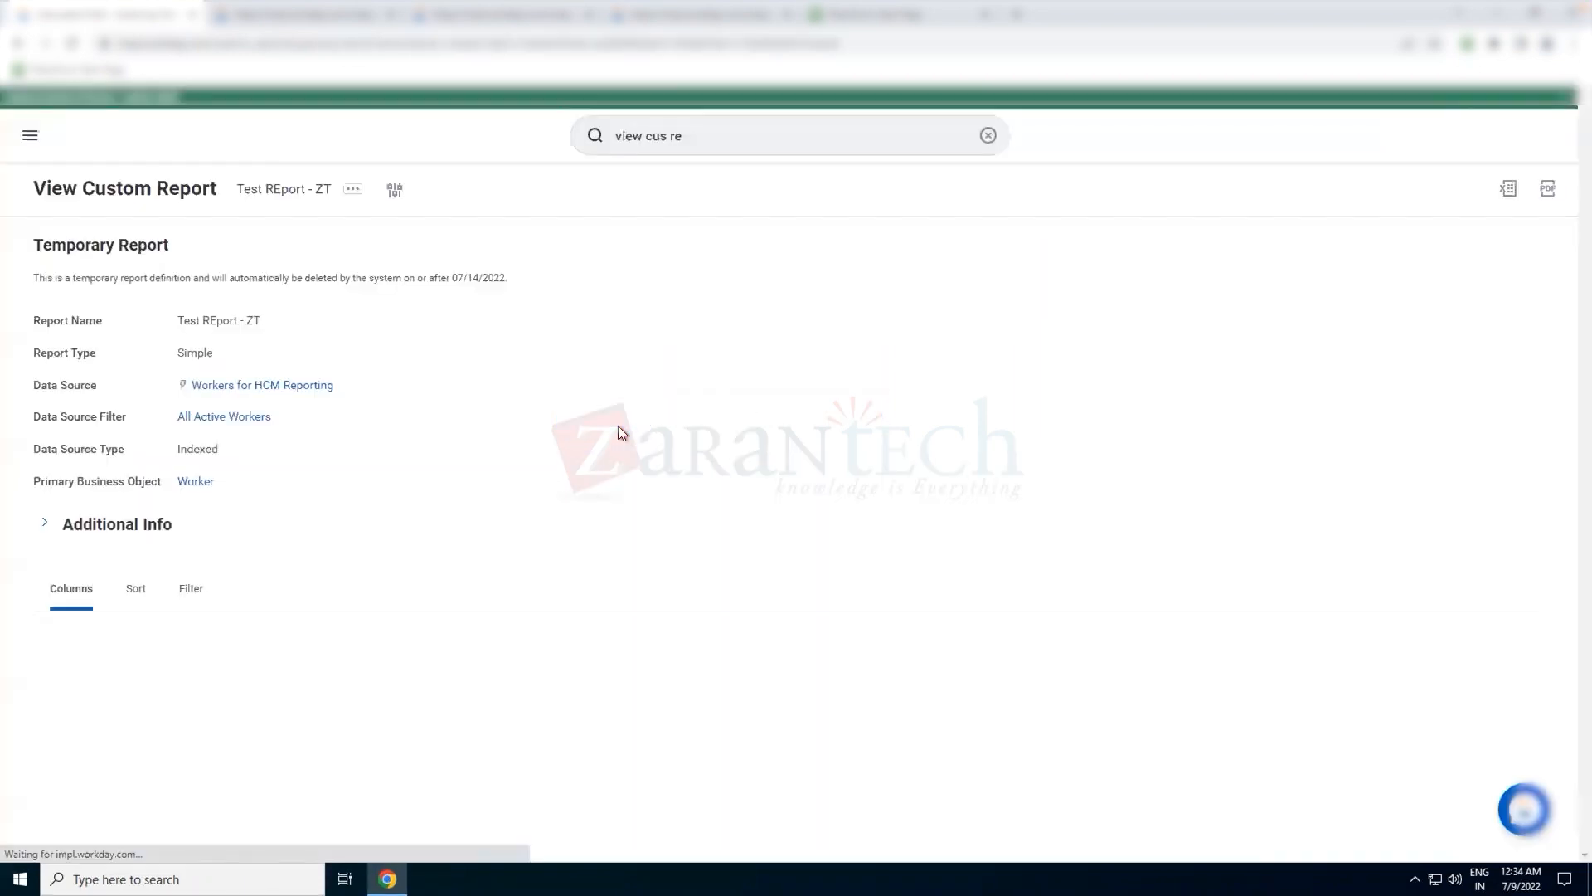
Open the Test REport - ZT custom report definition for editing
scroll(511, 429, "down", 2)
scroll(511, 430, "up", 2)
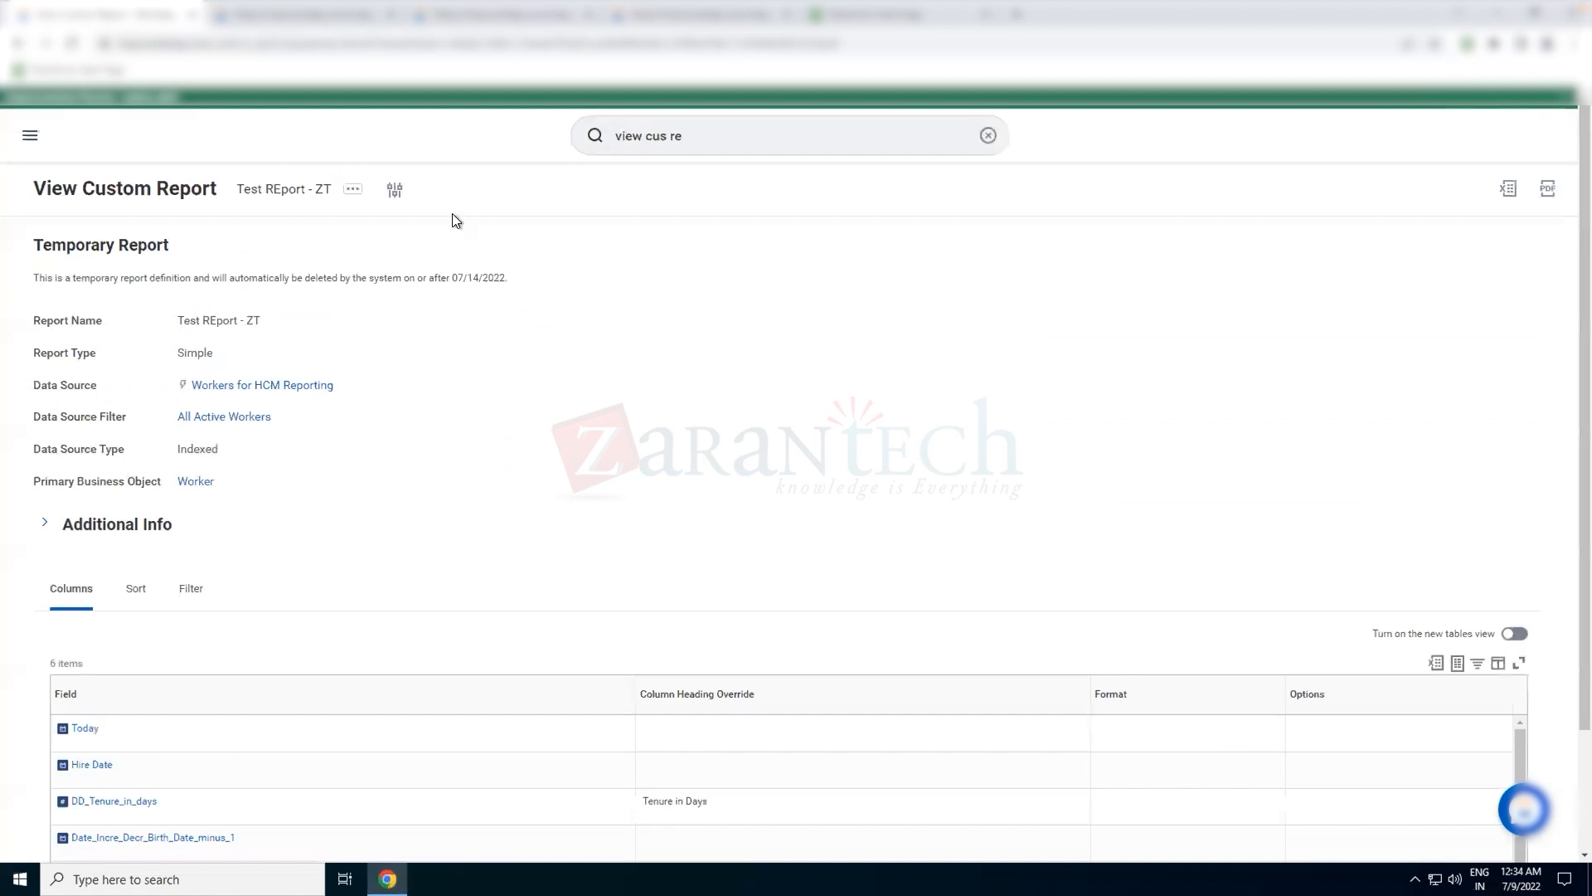
left_click(354, 190)
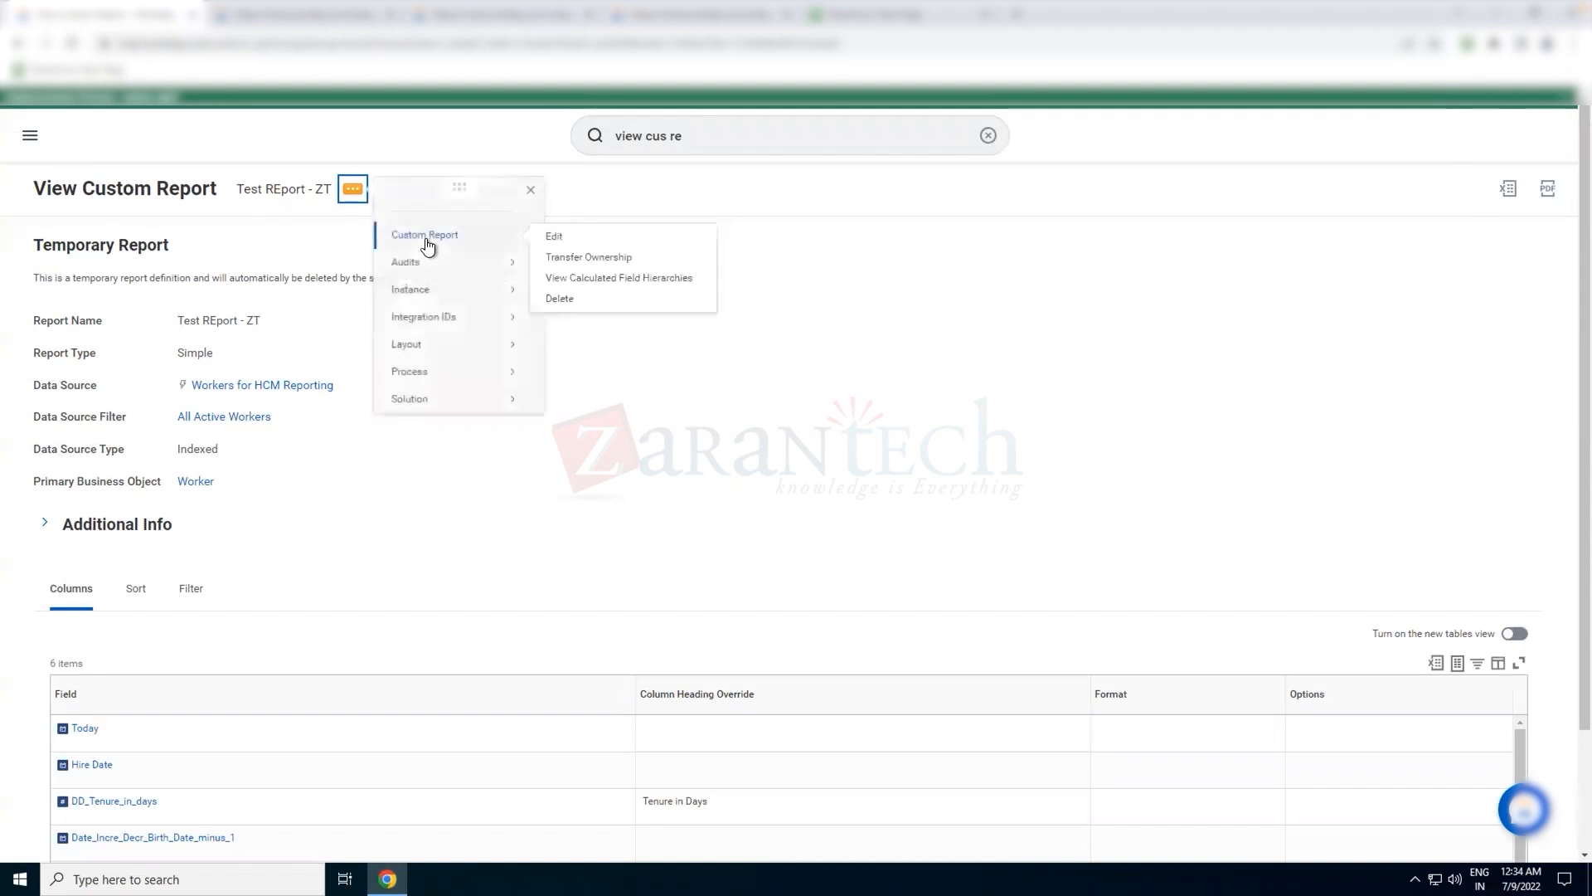
left_click(408, 455)
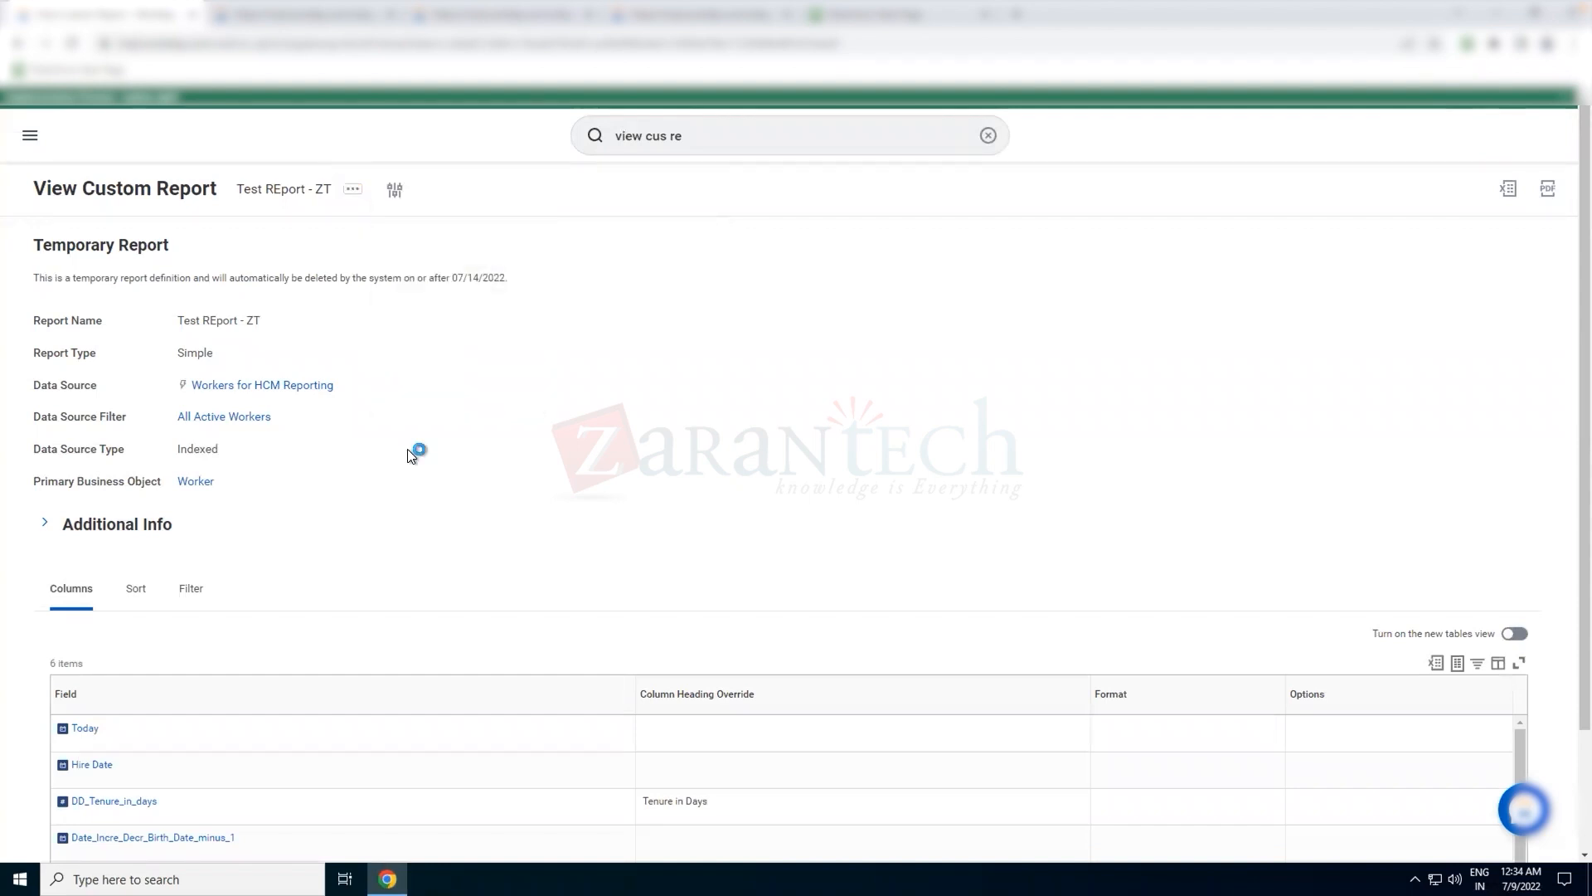
Add a new first column to the report using the field Primary Address - Full
scroll(113, 361, "down", 3)
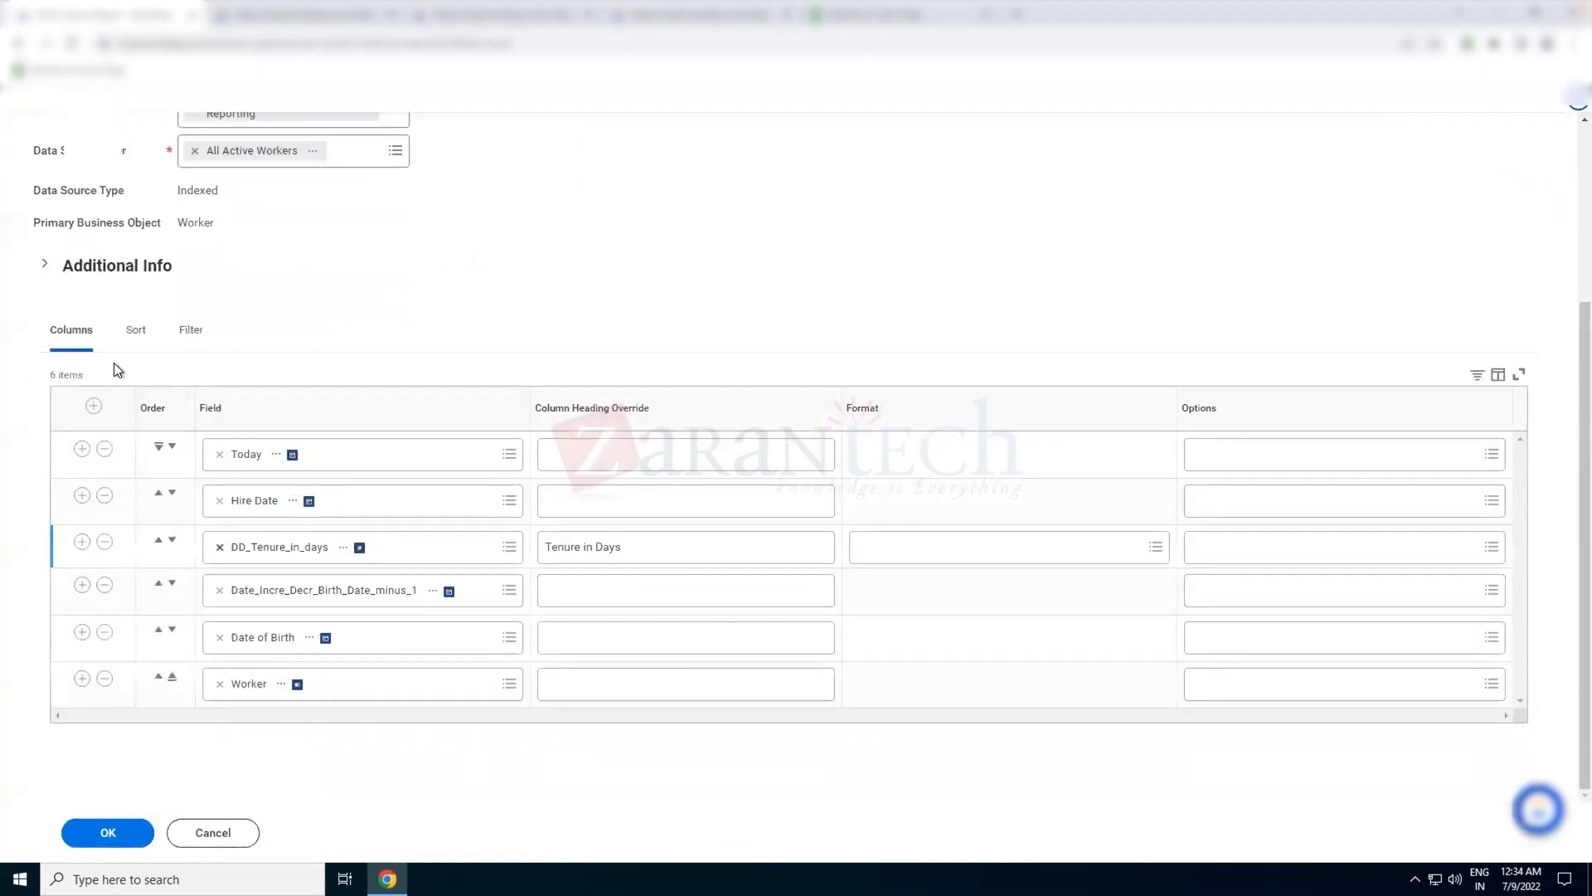
left_click(94, 406)
left_click(302, 460)
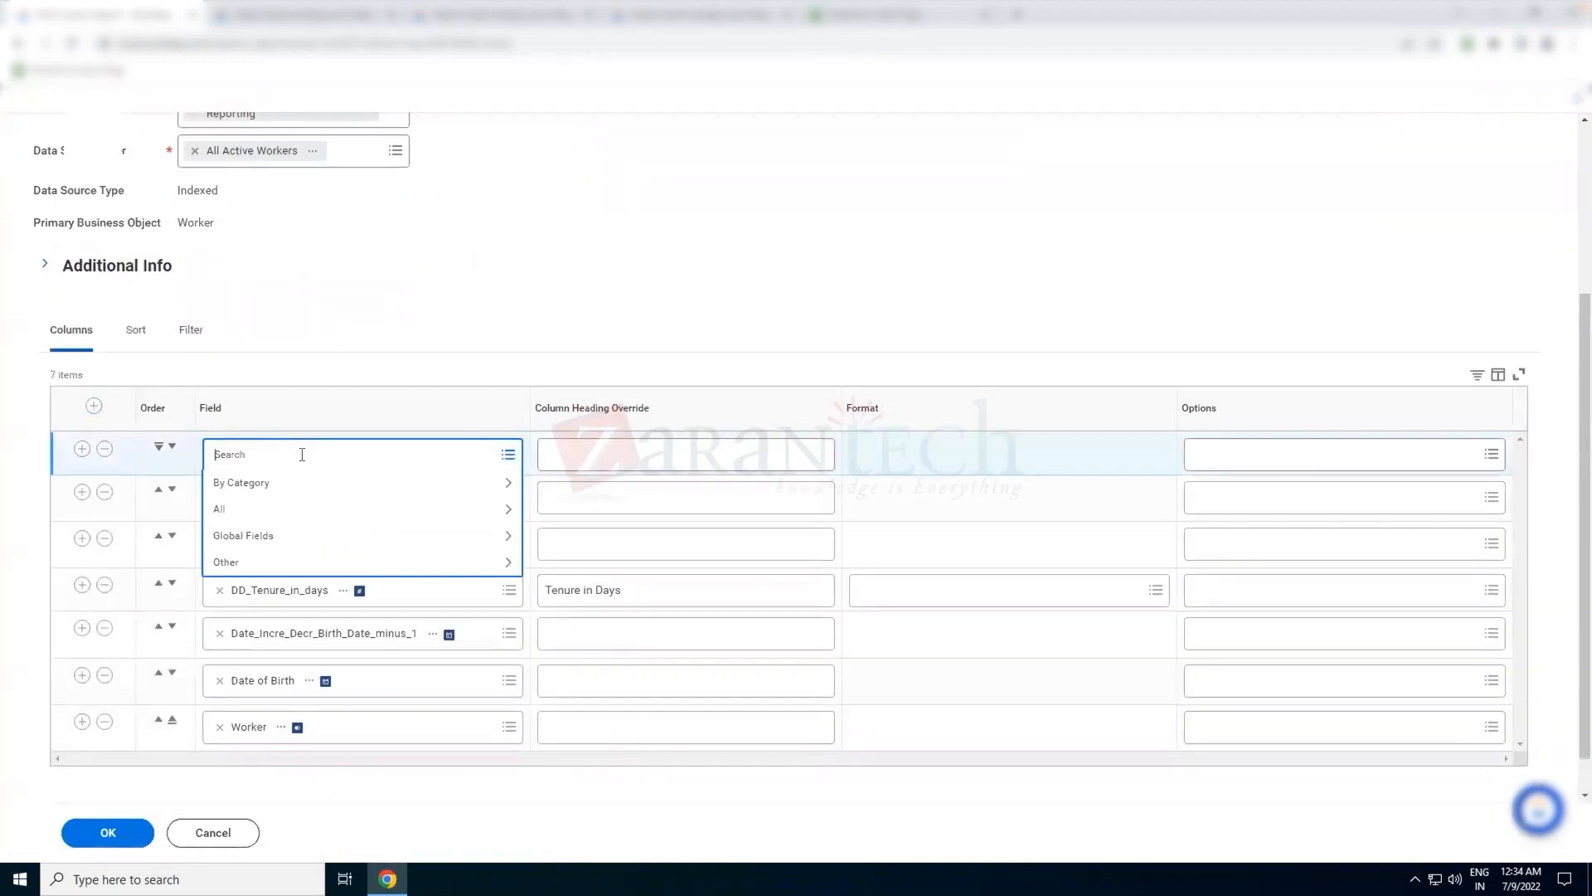
type("primary address full")
key("Return")
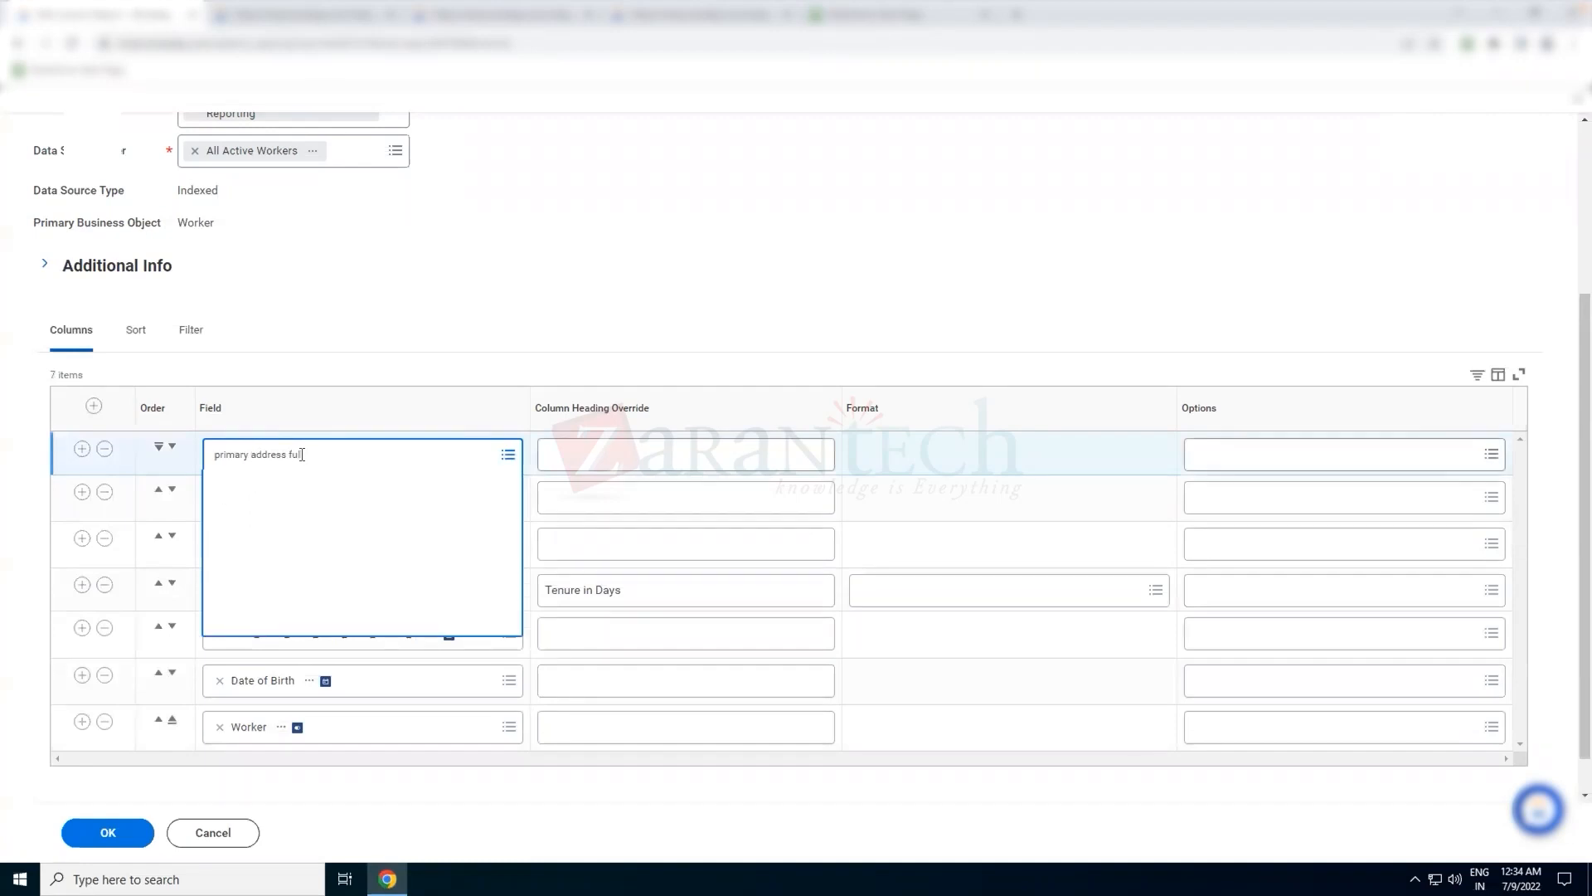
left_click(322, 514)
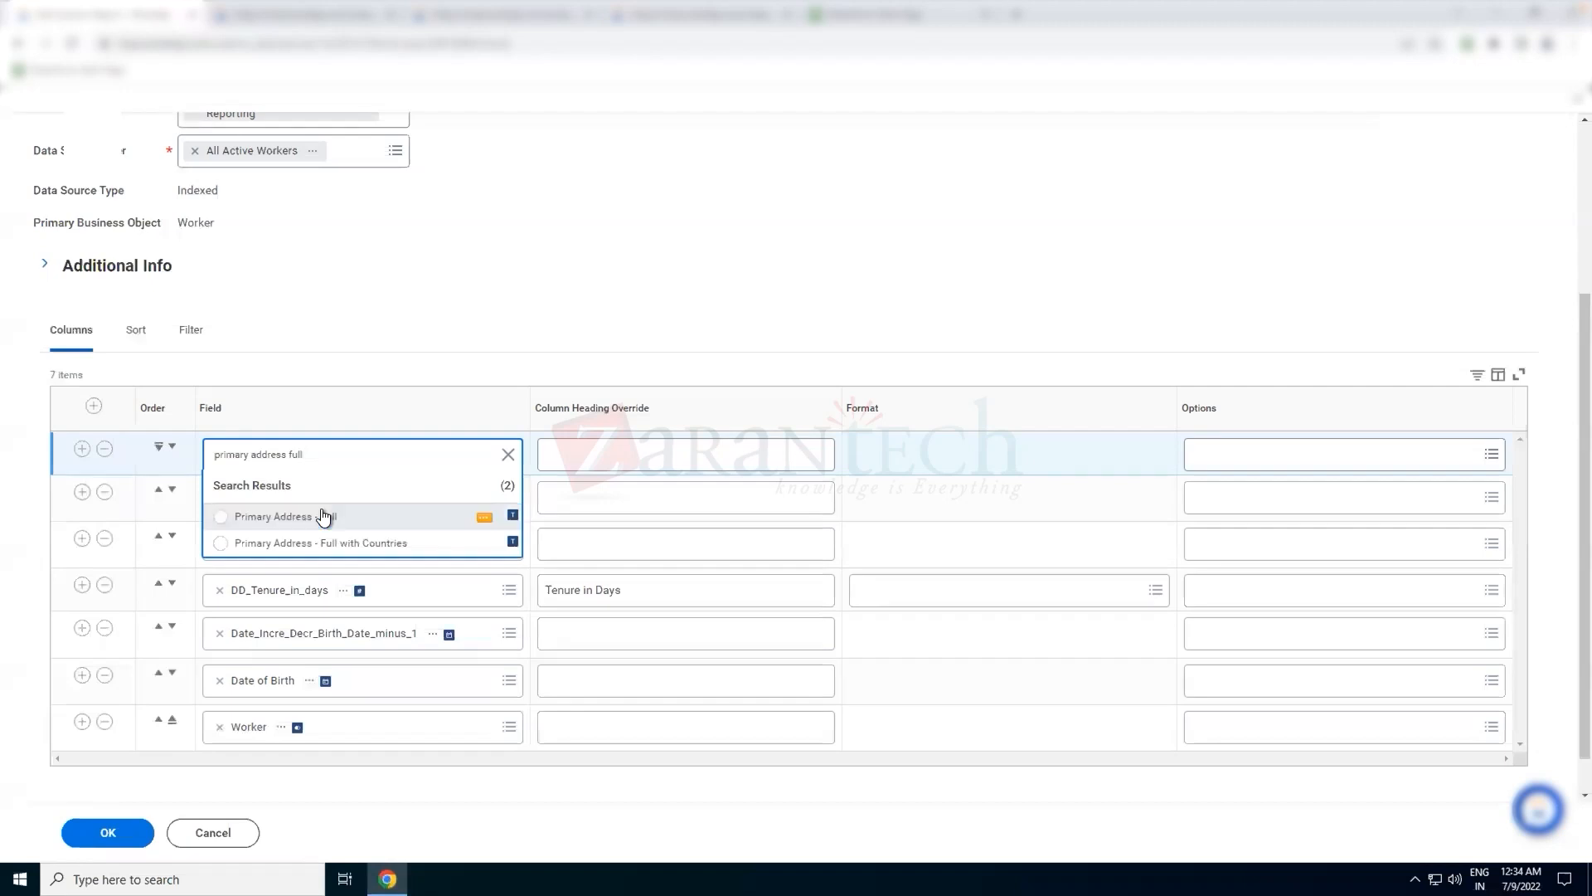
Add another first column using the calculated field ST_Home_Add_first_Space and save the report definition
left_click(94, 406)
left_click(285, 453)
type("ST_Home_Add_First_Space")
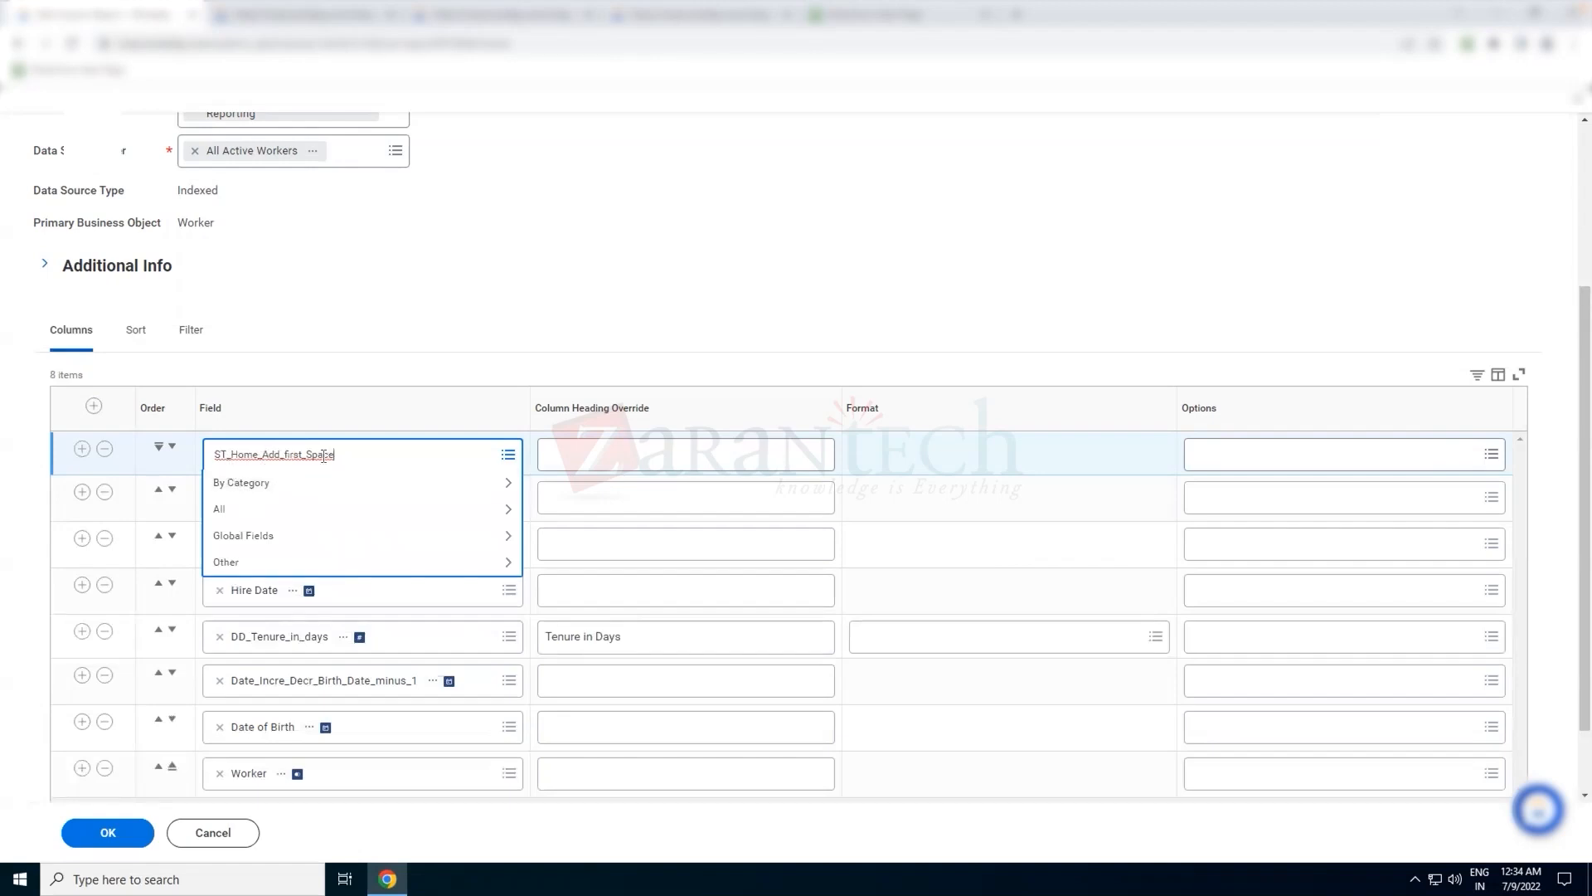
key("Return")
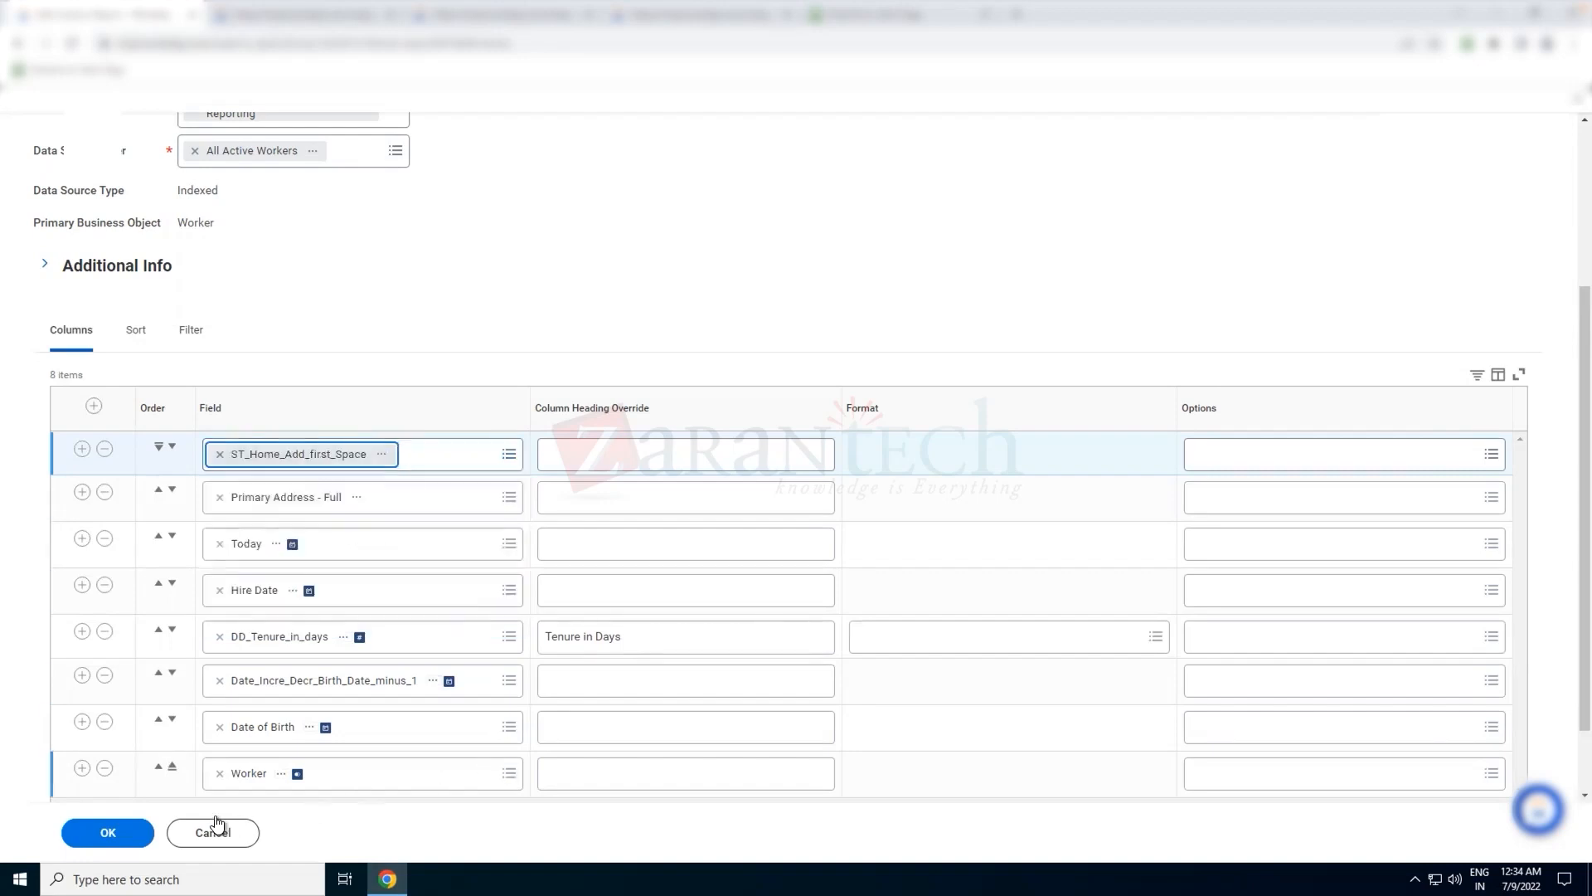
left_click(145, 833)
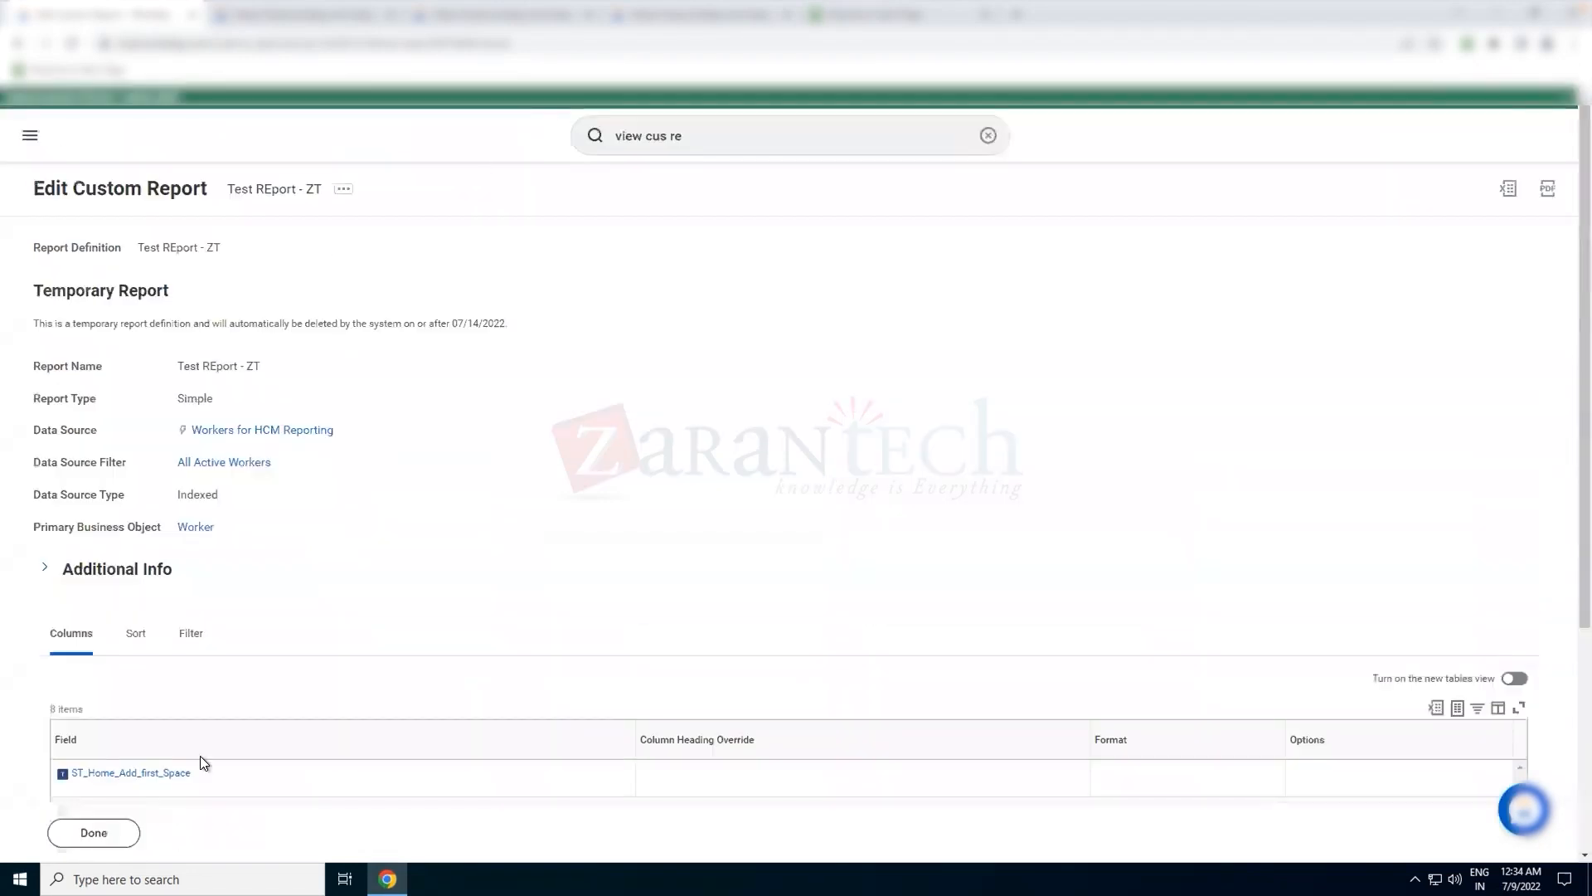
left_click(340, 187)
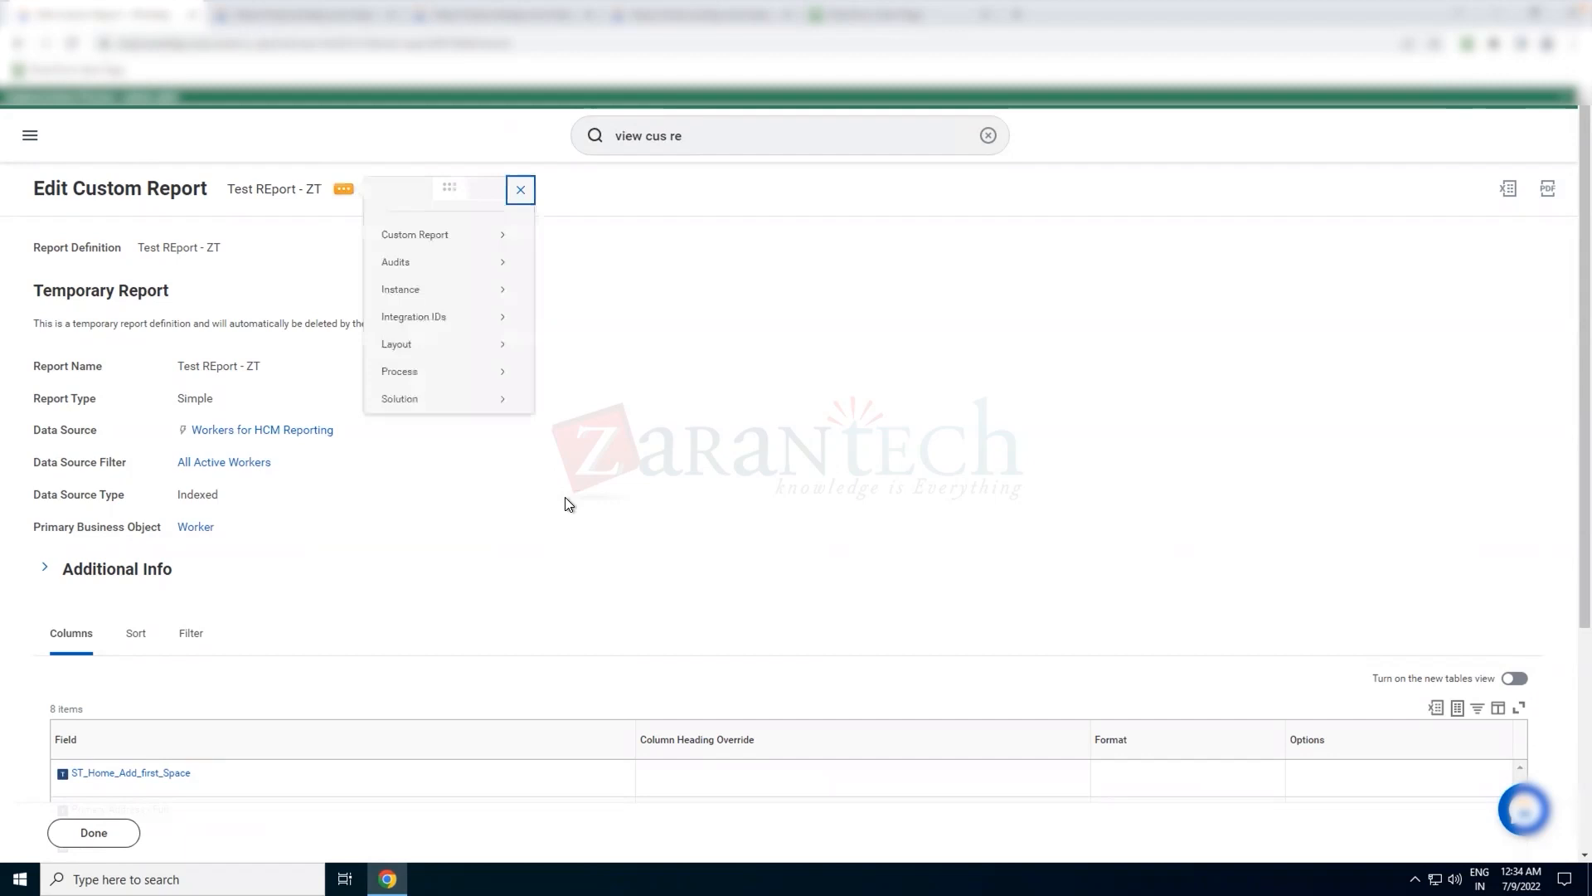
mouse_move(441, 235)
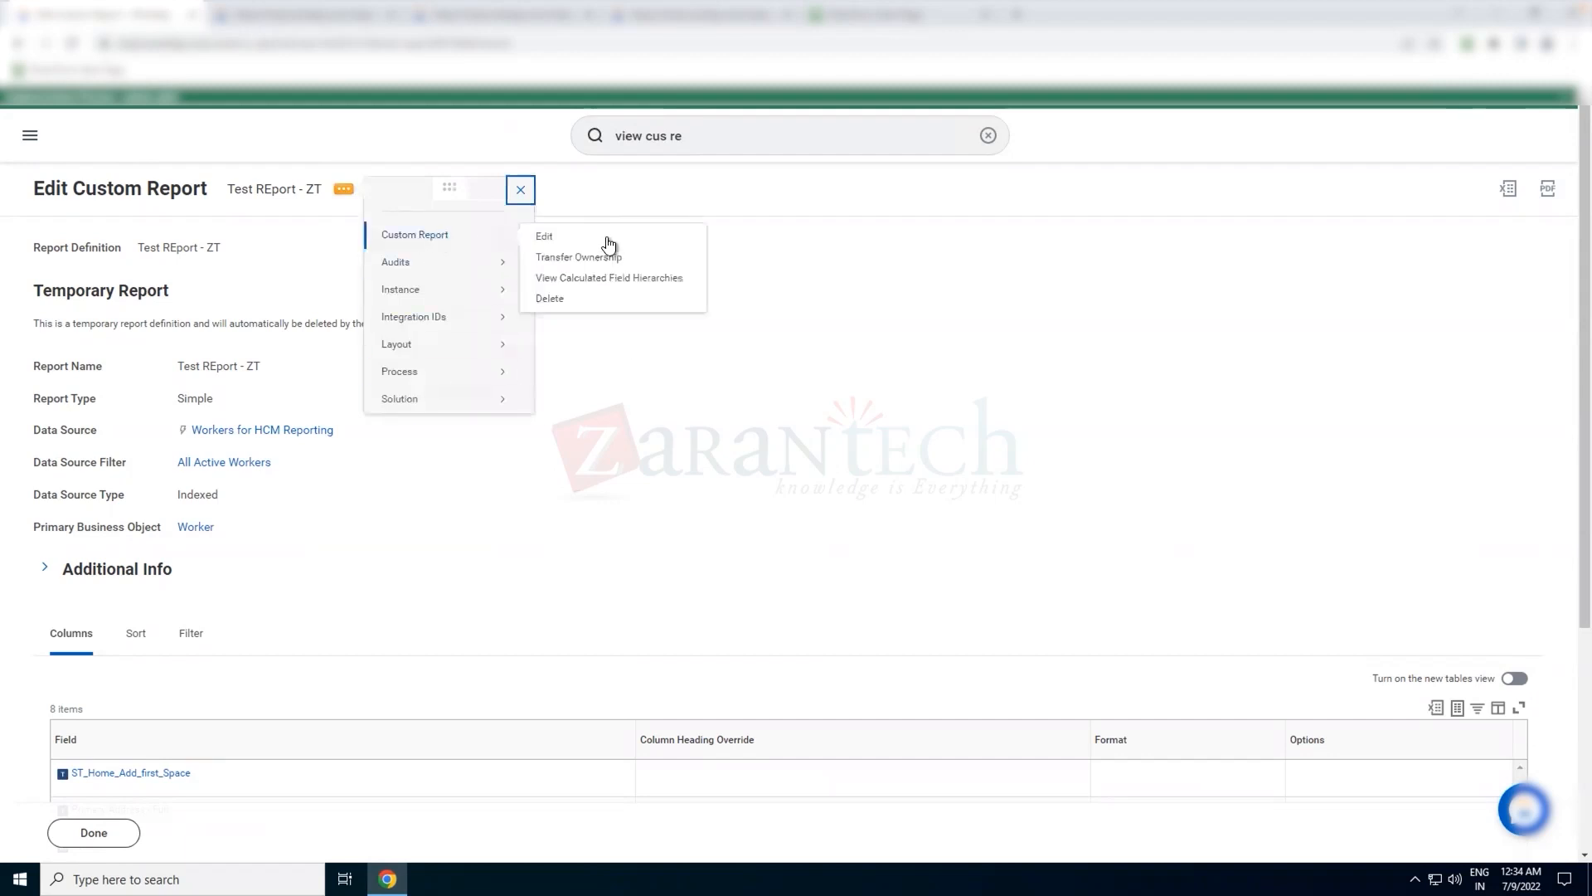
left_click(595, 257)
left_click(791, 387)
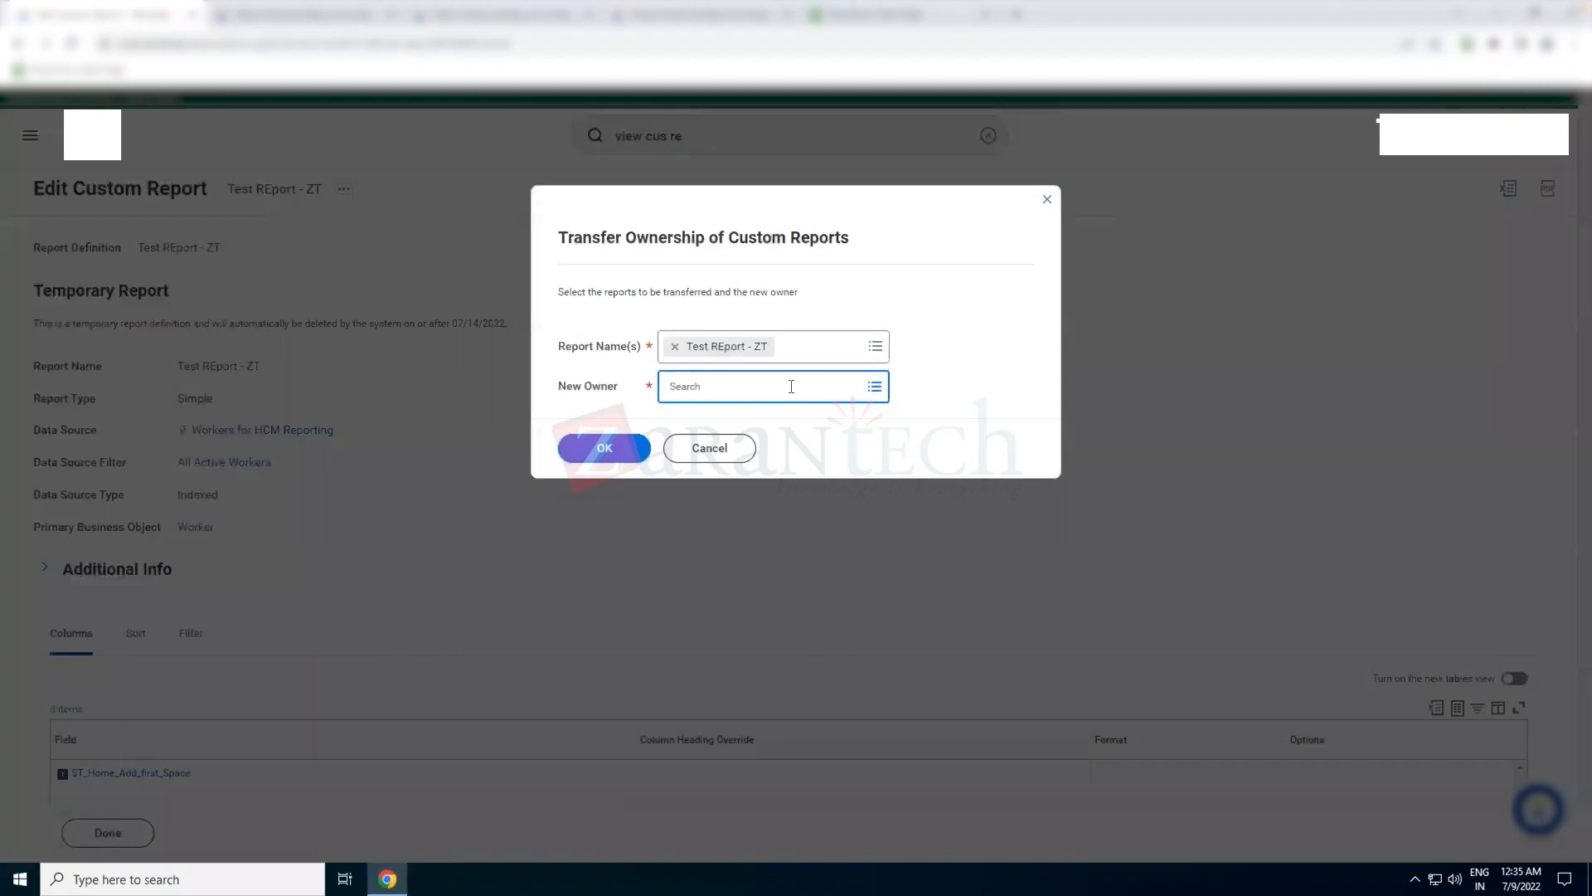
left_click(726, 448)
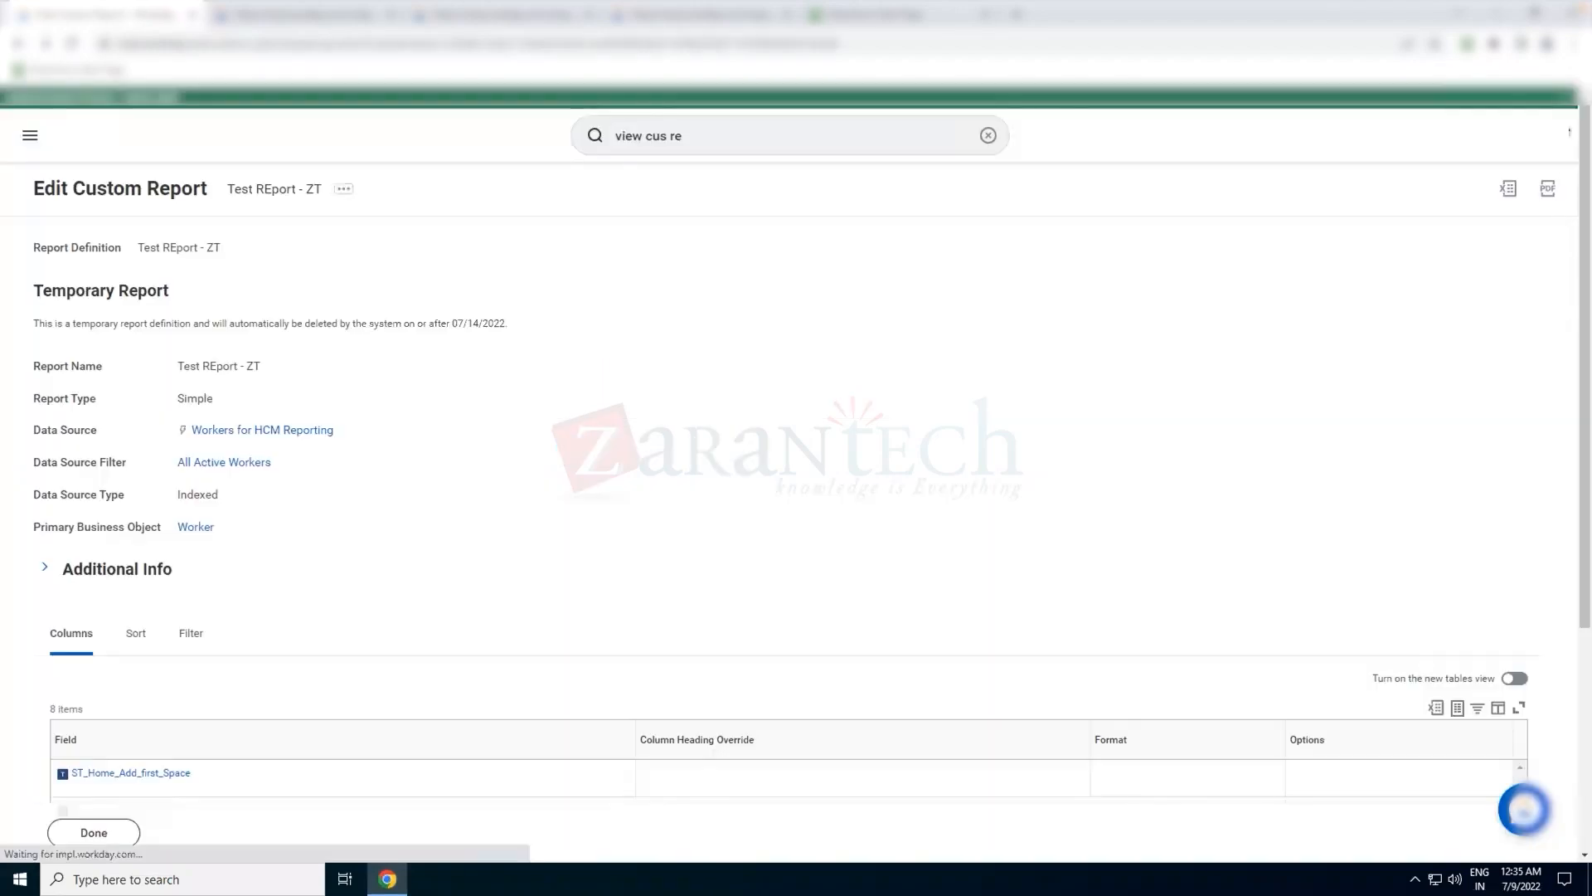
Copy the signed-in account's name and transfer ownership of Test REport - ZT to that account
left_click(1527, 141)
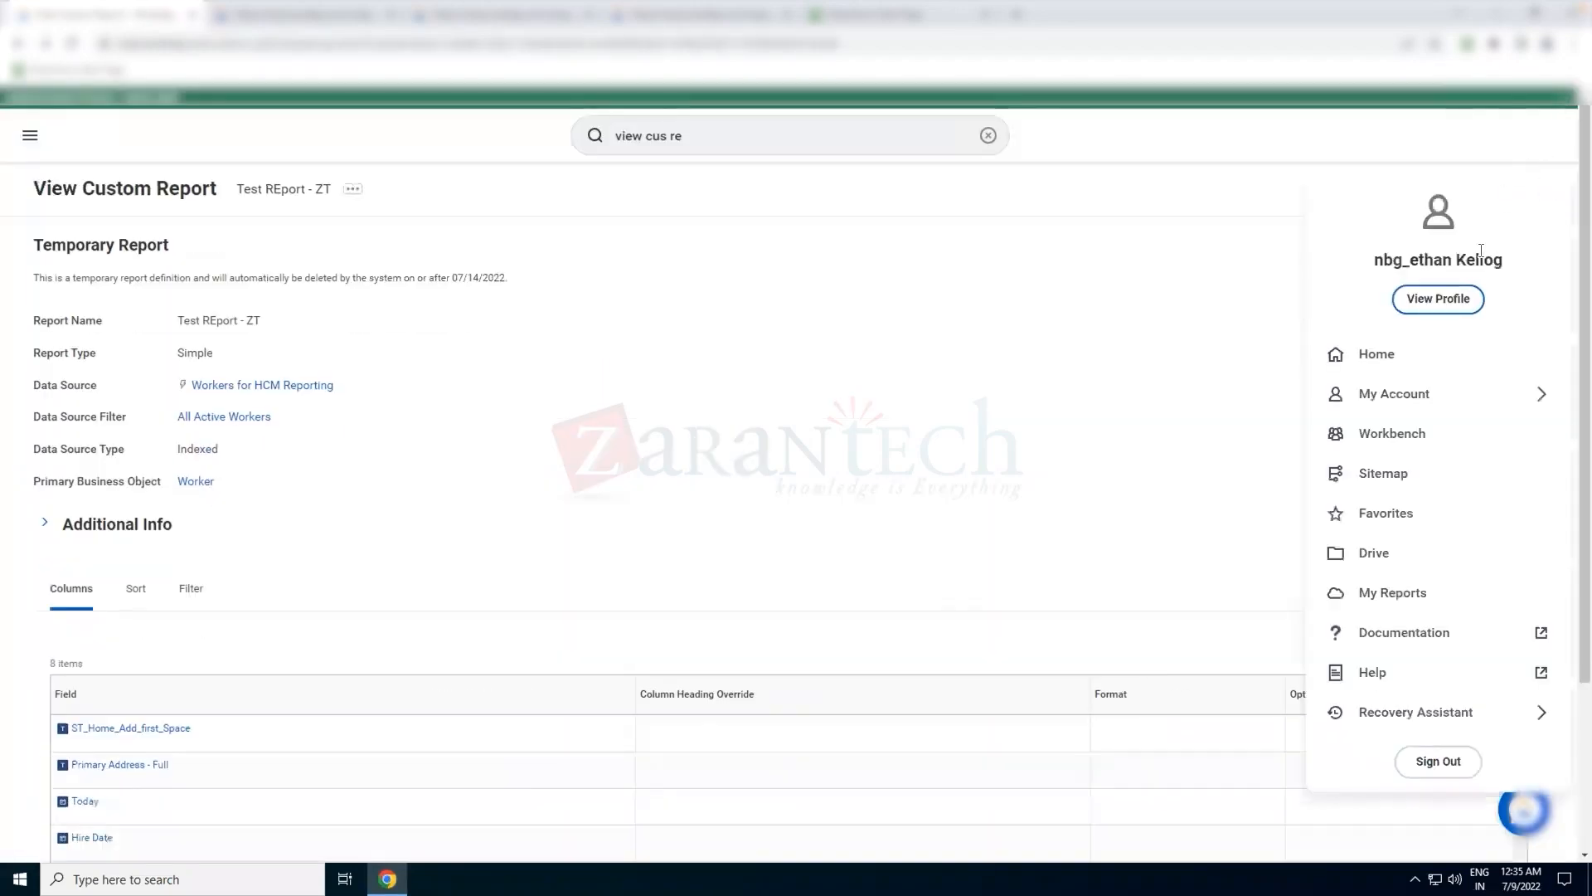
left_click_drag(1495, 260, 1322, 257)
key("ctrl+c")
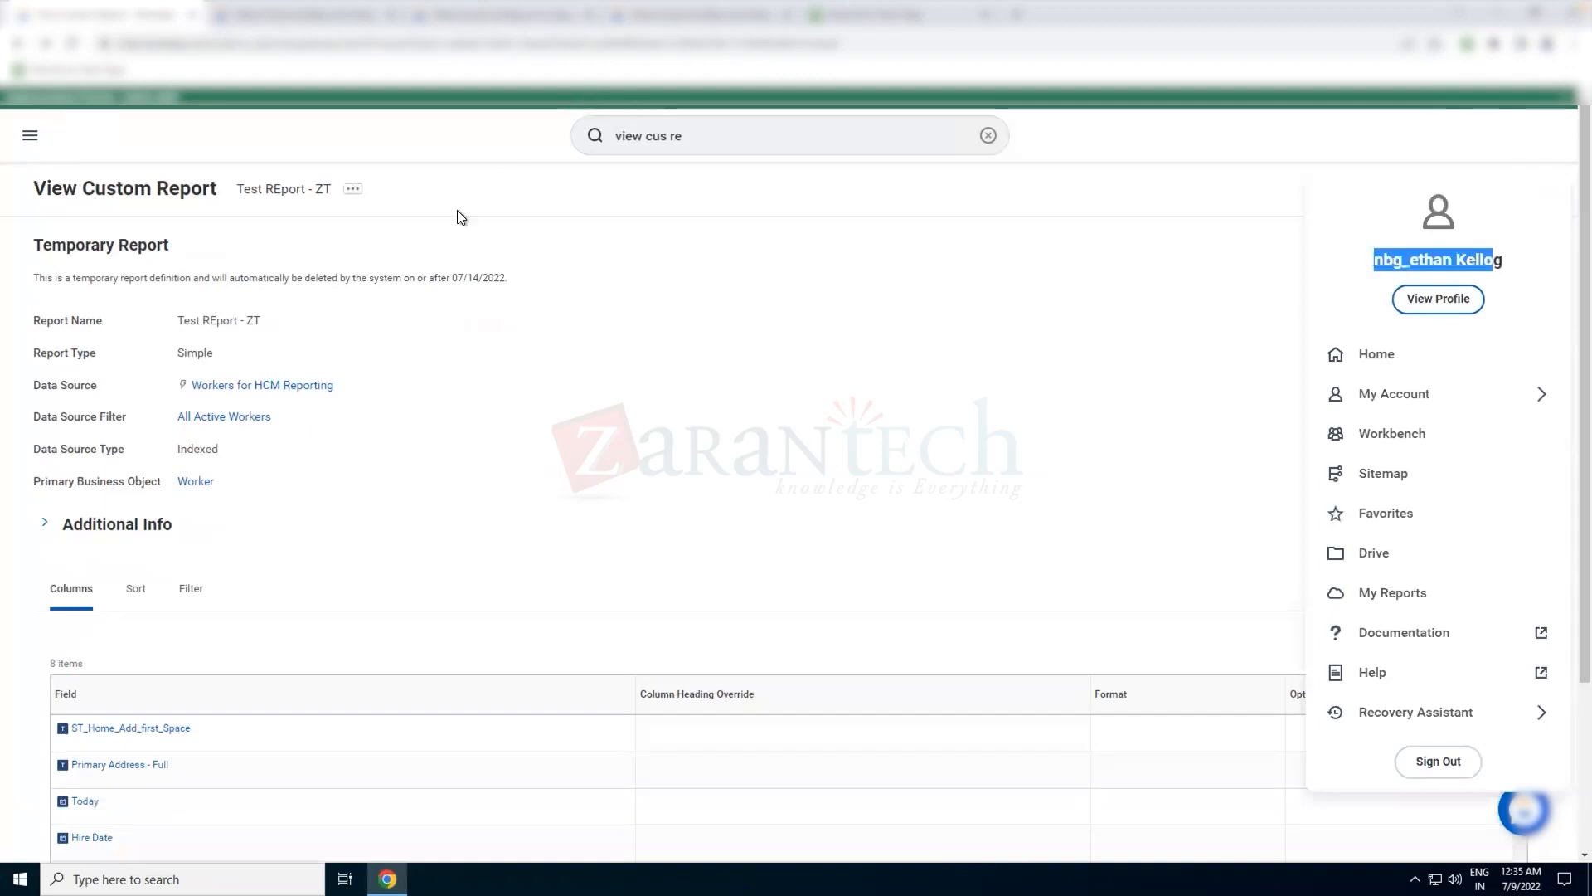
left_click(354, 189)
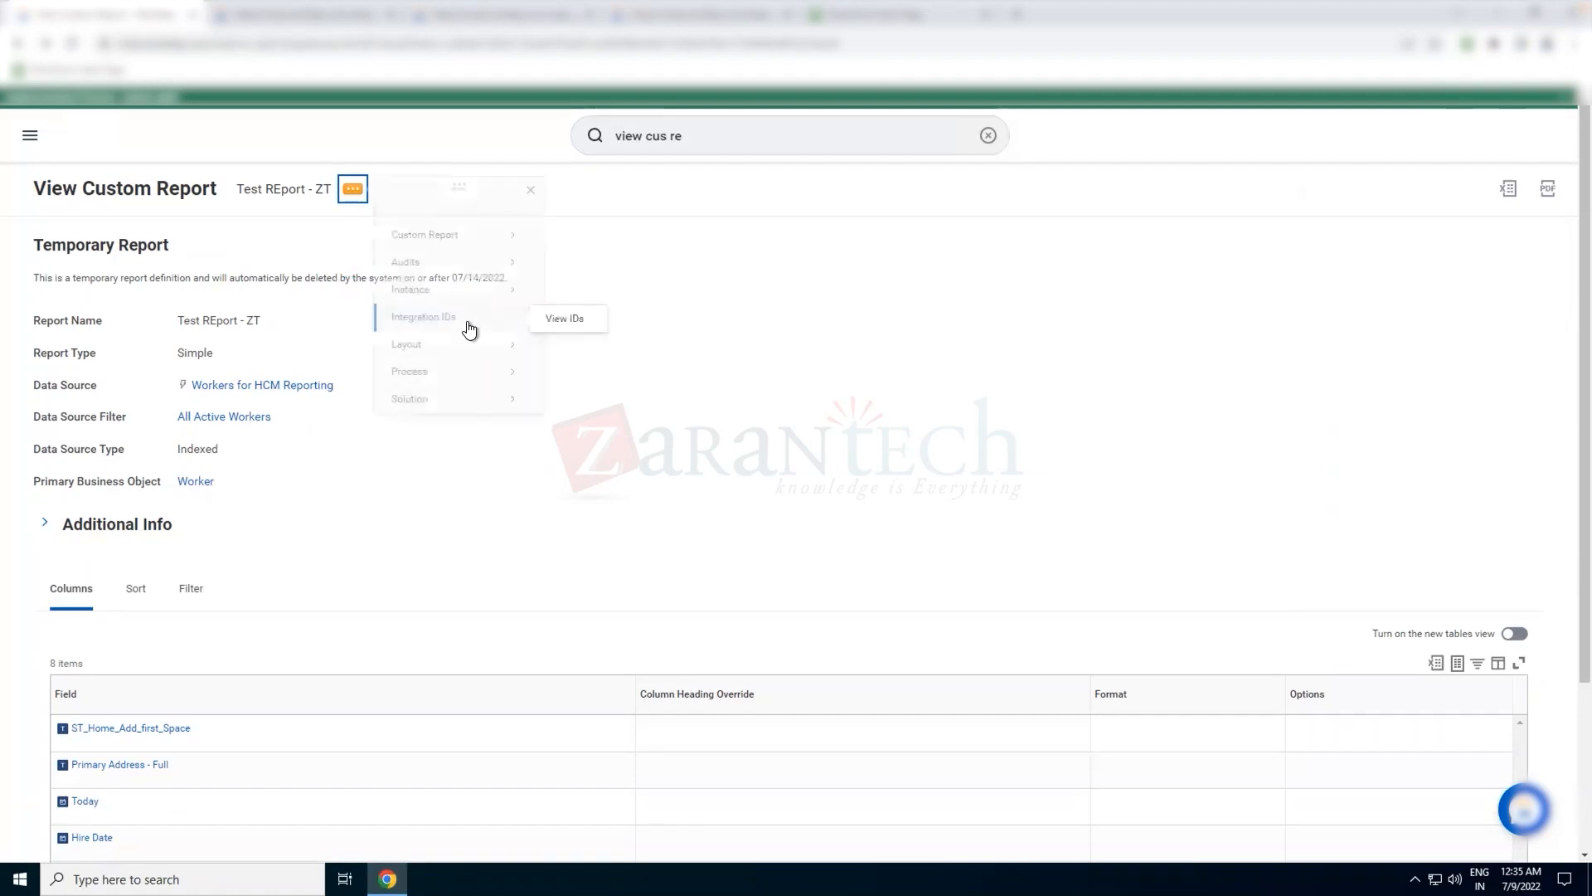
mouse_move(455, 242)
left_click(590, 257)
left_click(713, 384)
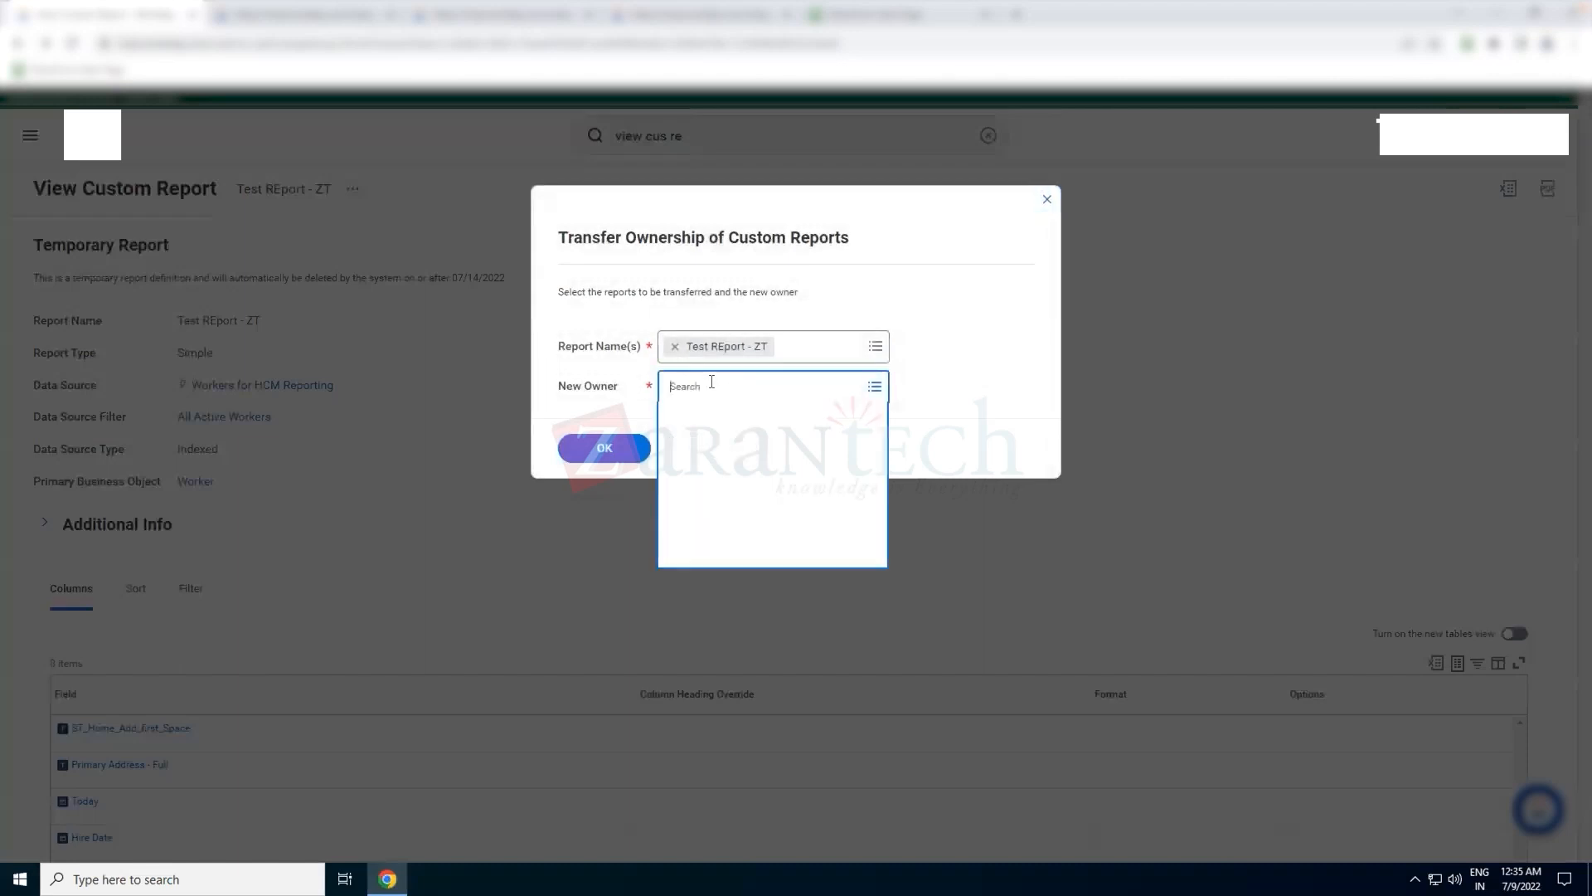
key("ctrl+v")
key("Return")
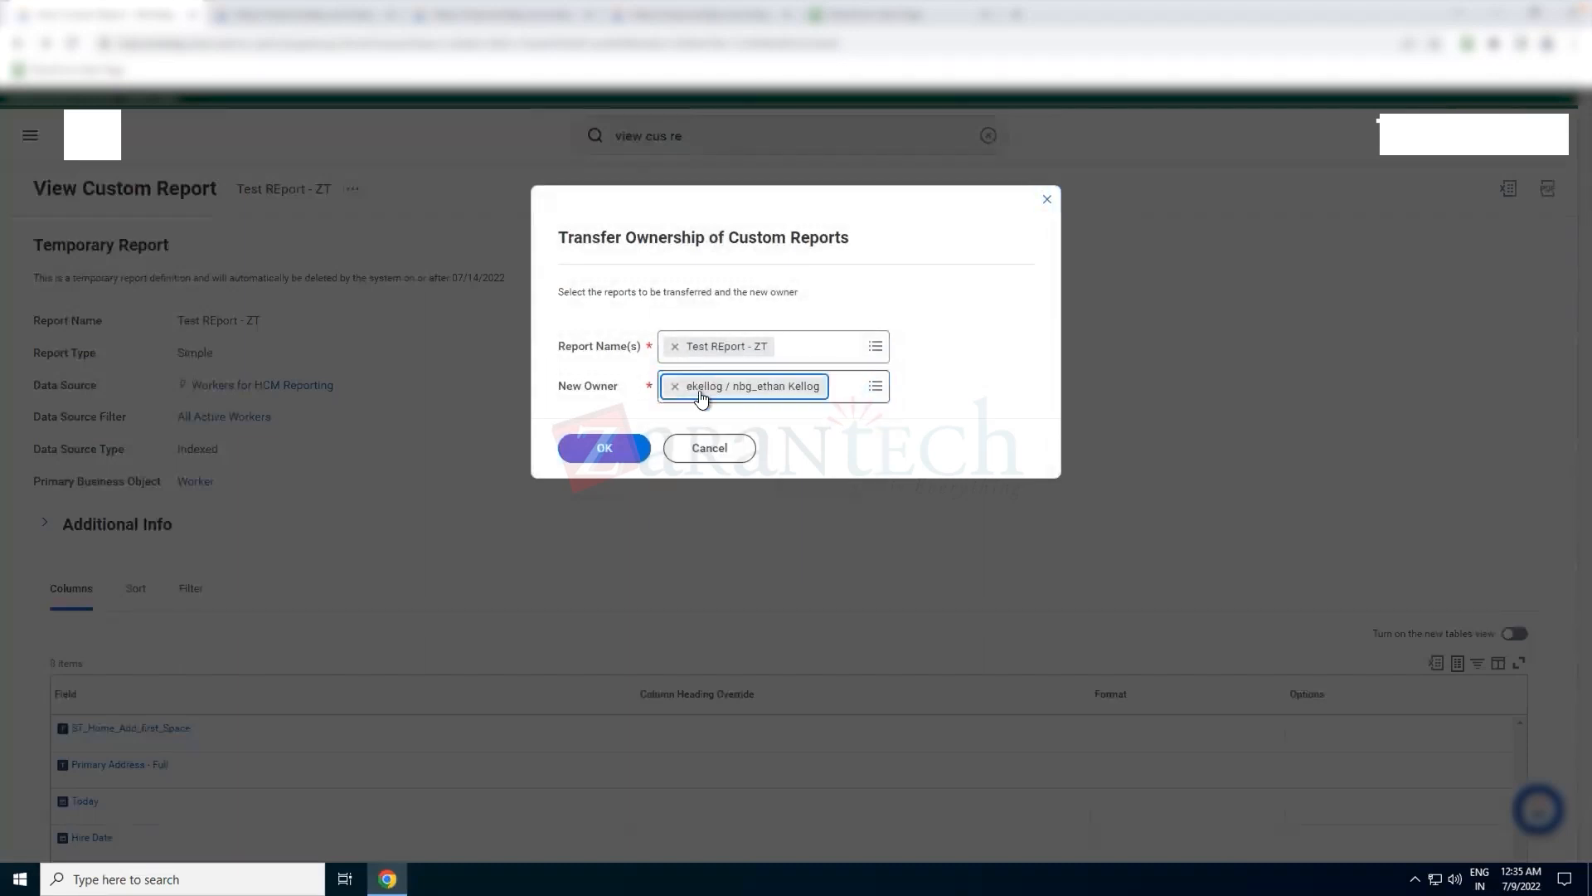
left_click(604, 448)
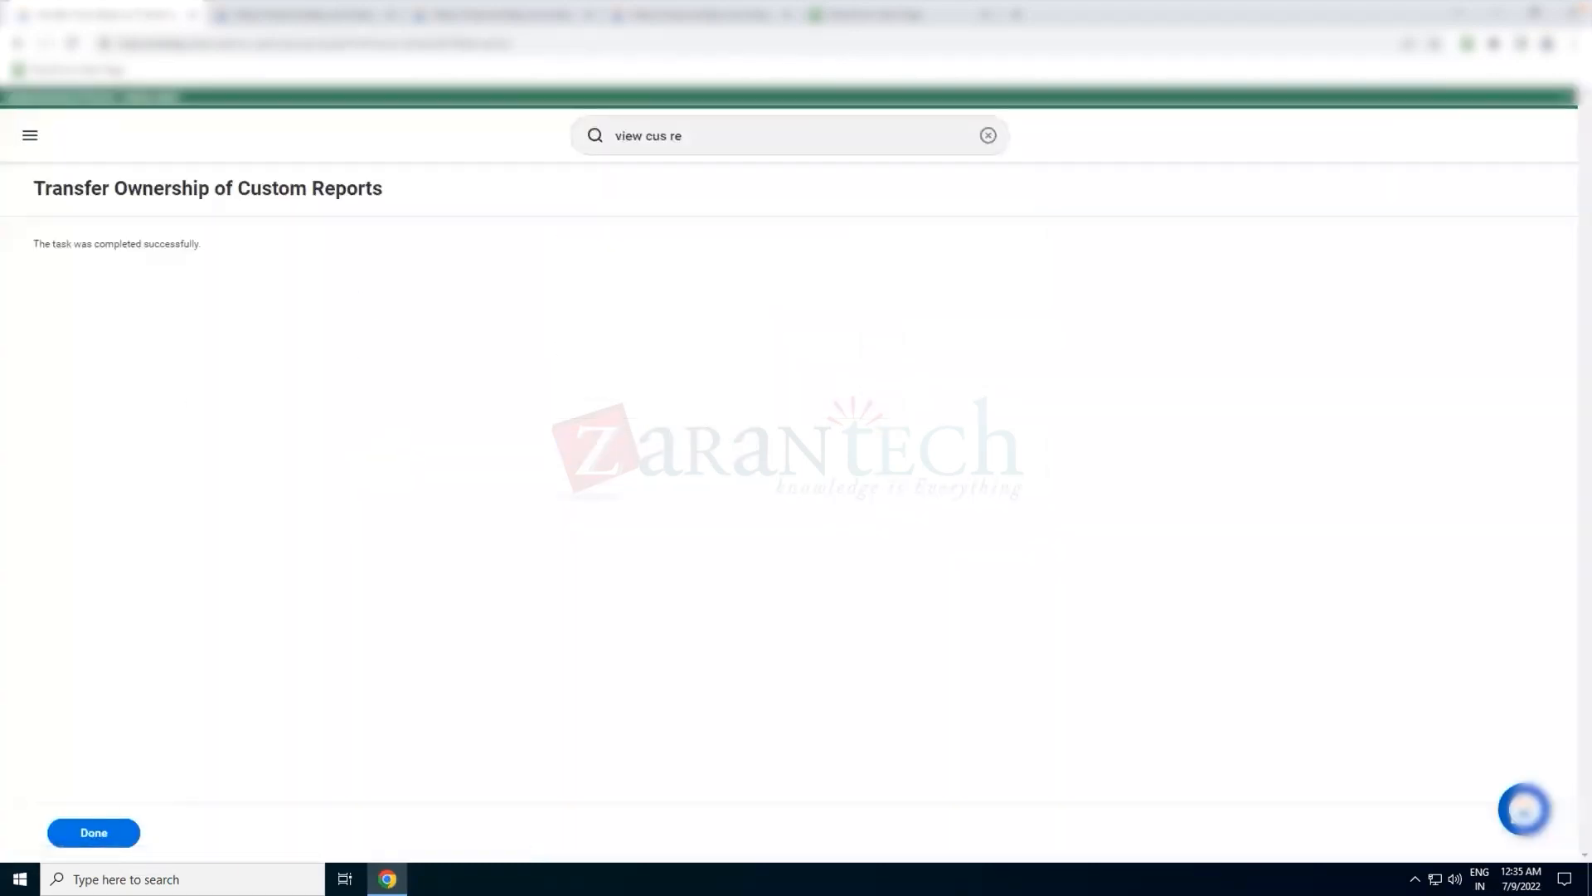
left_click(111, 832)
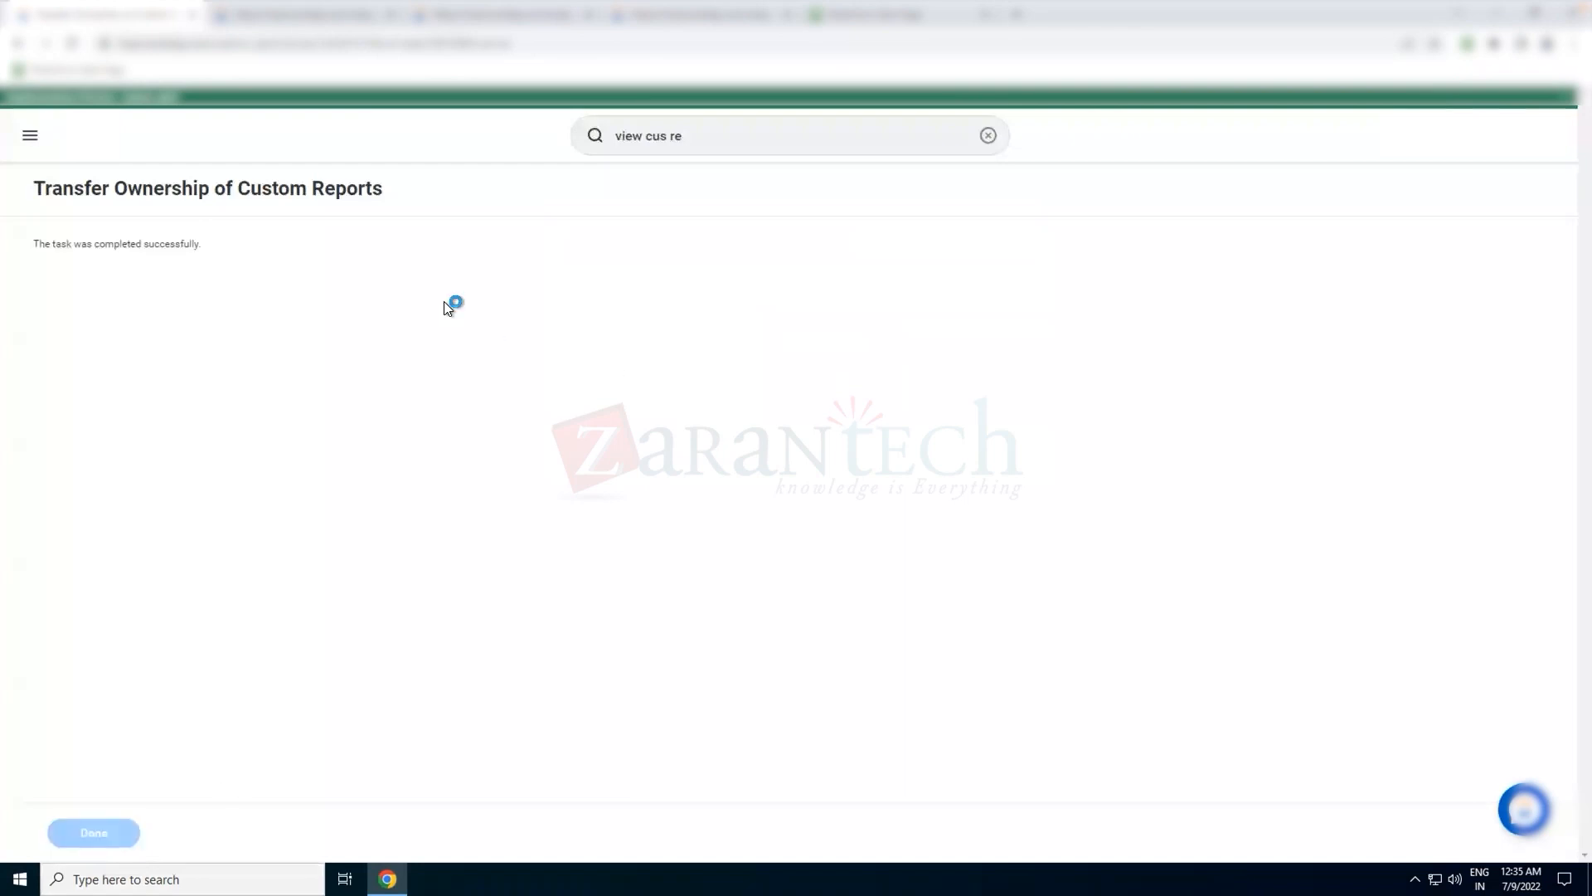
Run the Test REport - ZT report with the worker type and contractor type prompts left blank
left_click(370, 197)
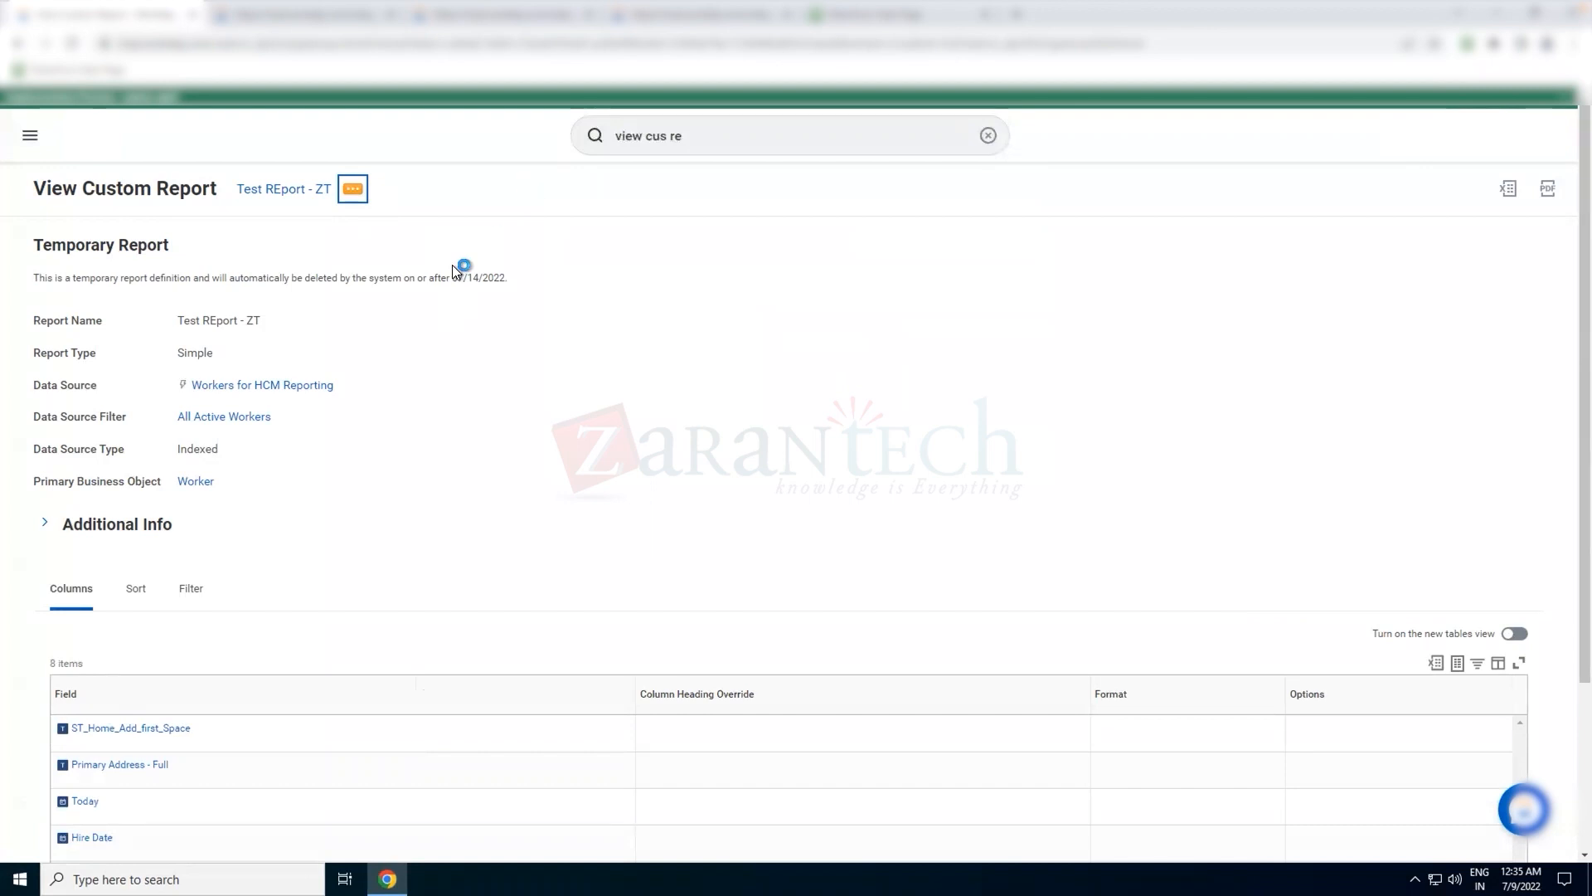
mouse_move(493, 263)
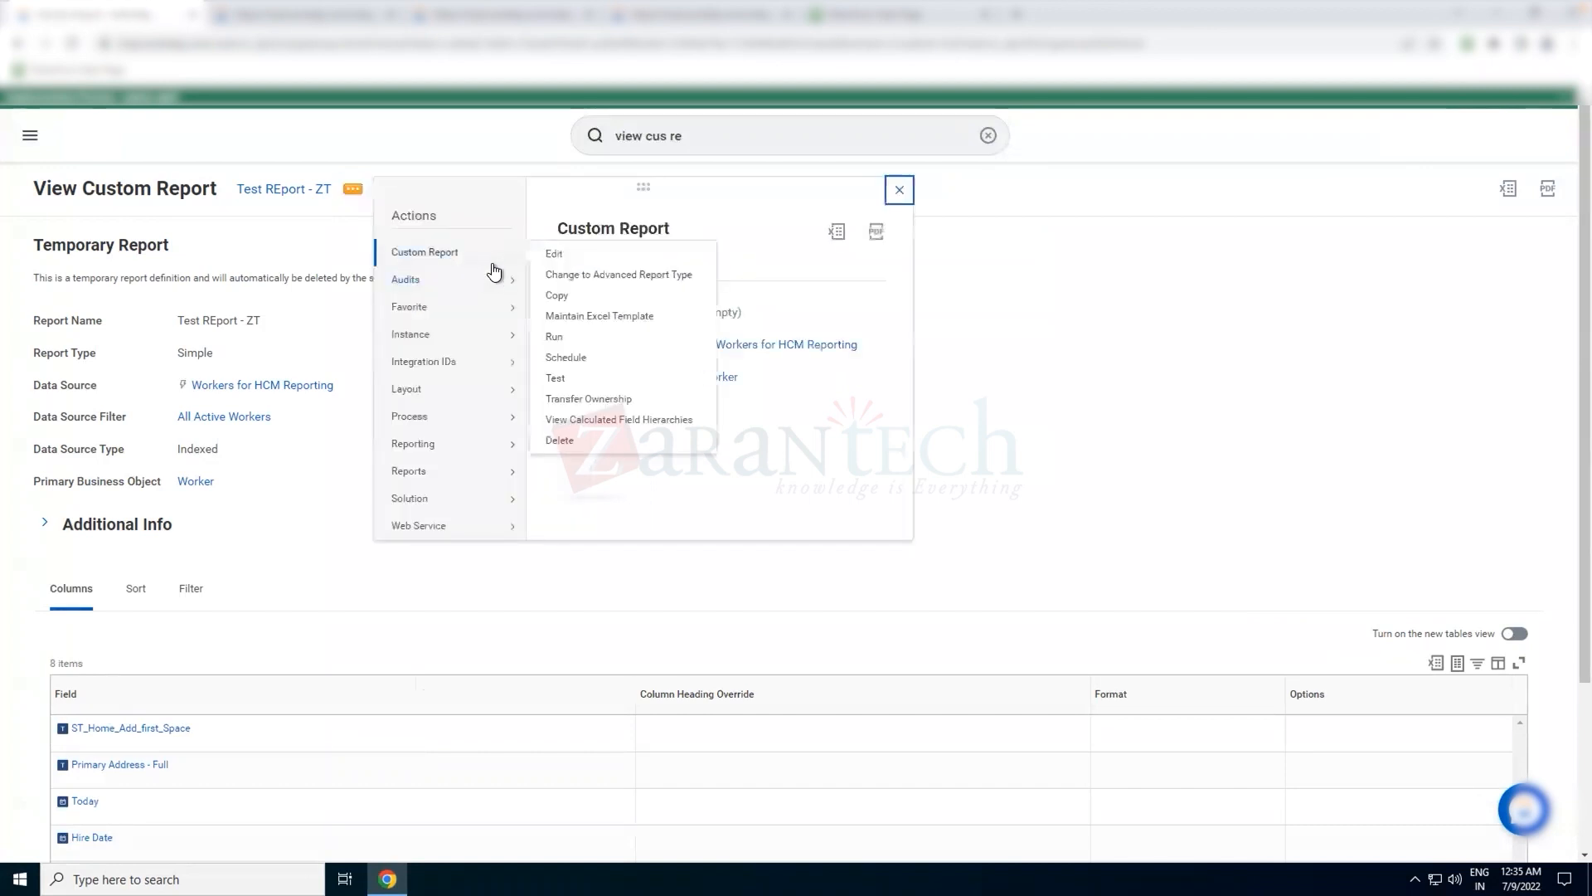
left_click(580, 340)
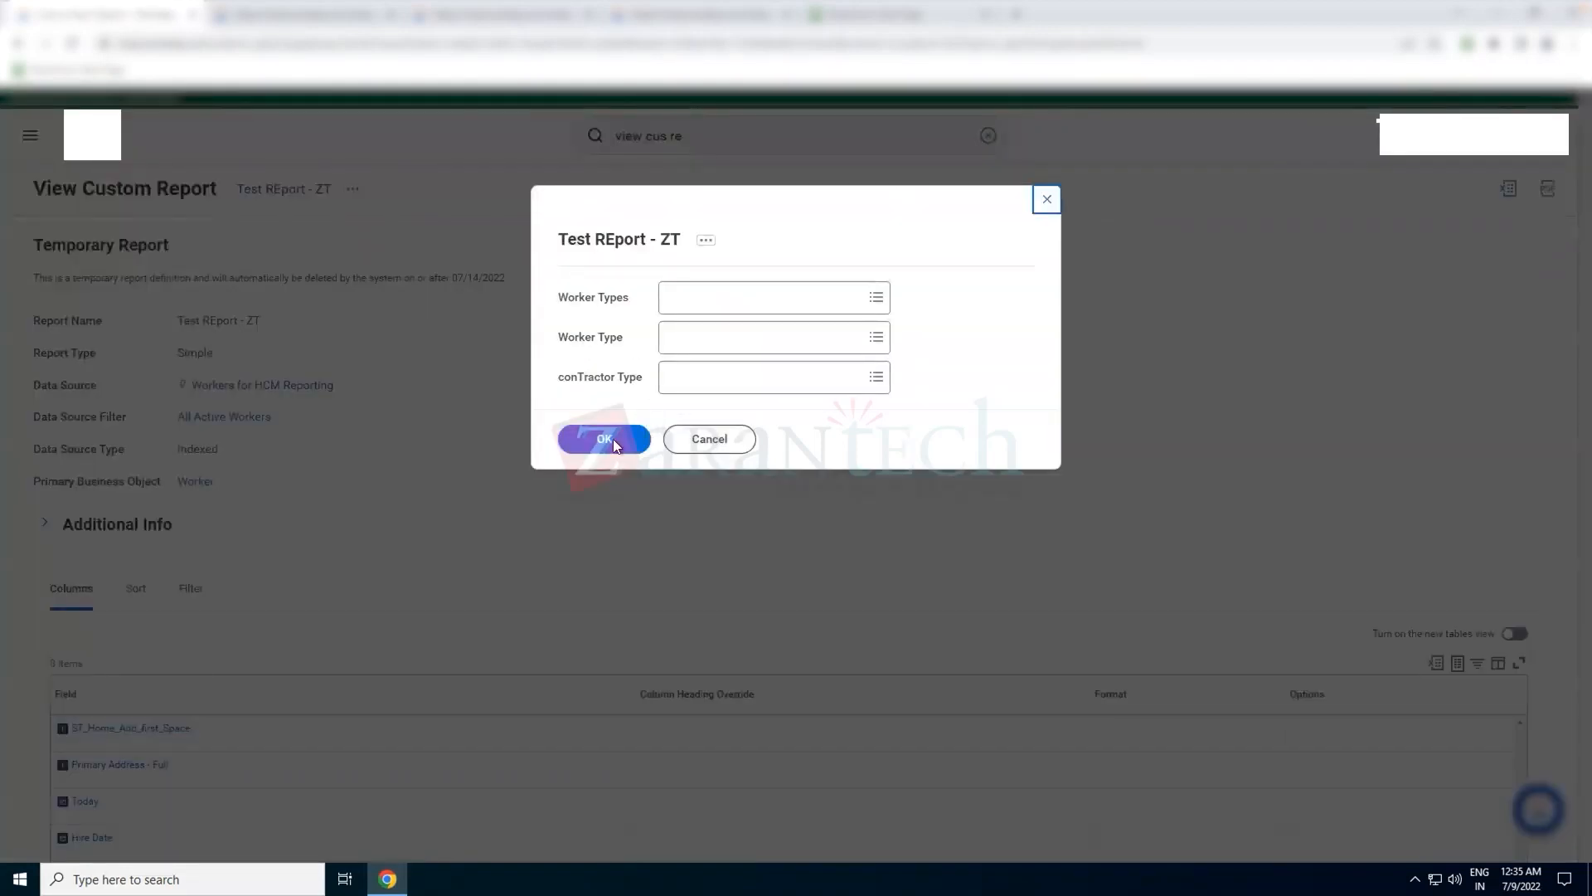
left_click(614, 440)
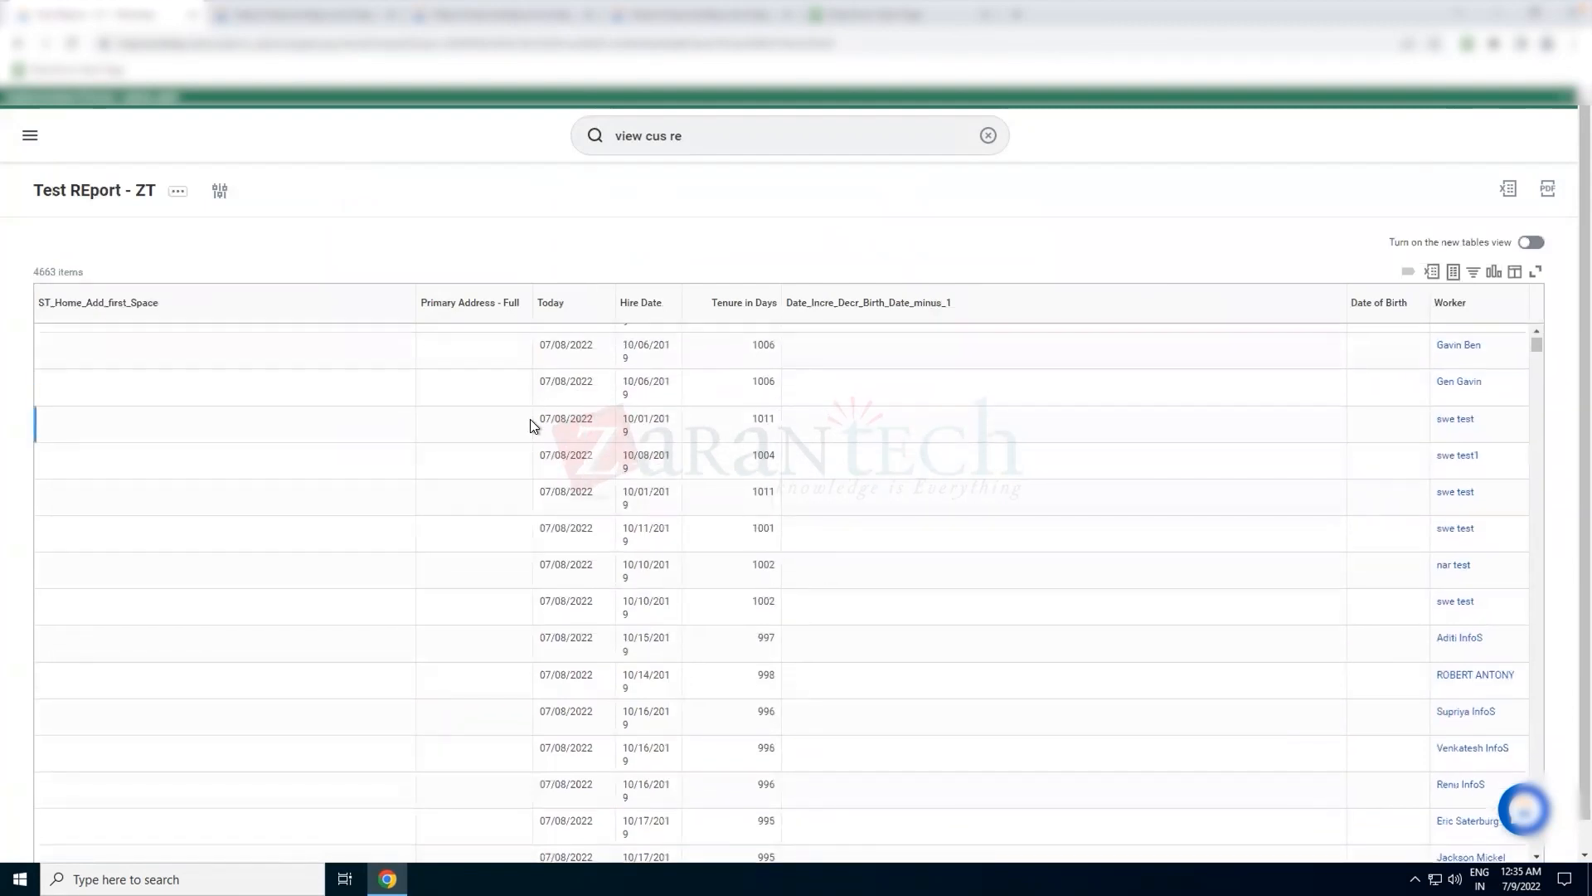
Sort the report results by Primary Address - Full in descending order
left_click(497, 309)
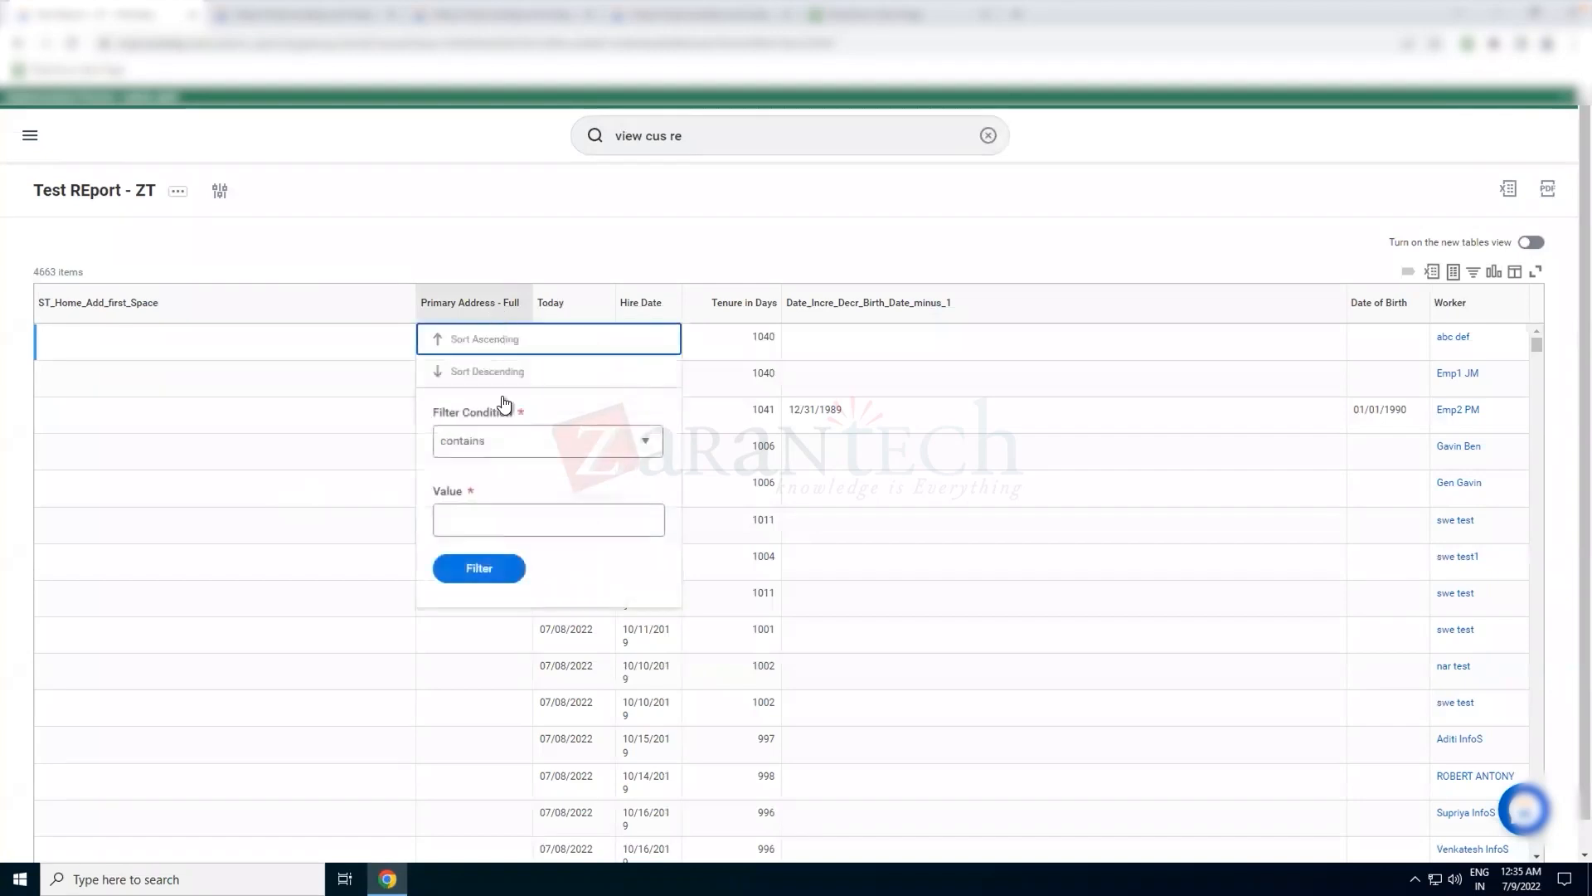
left_click(511, 441)
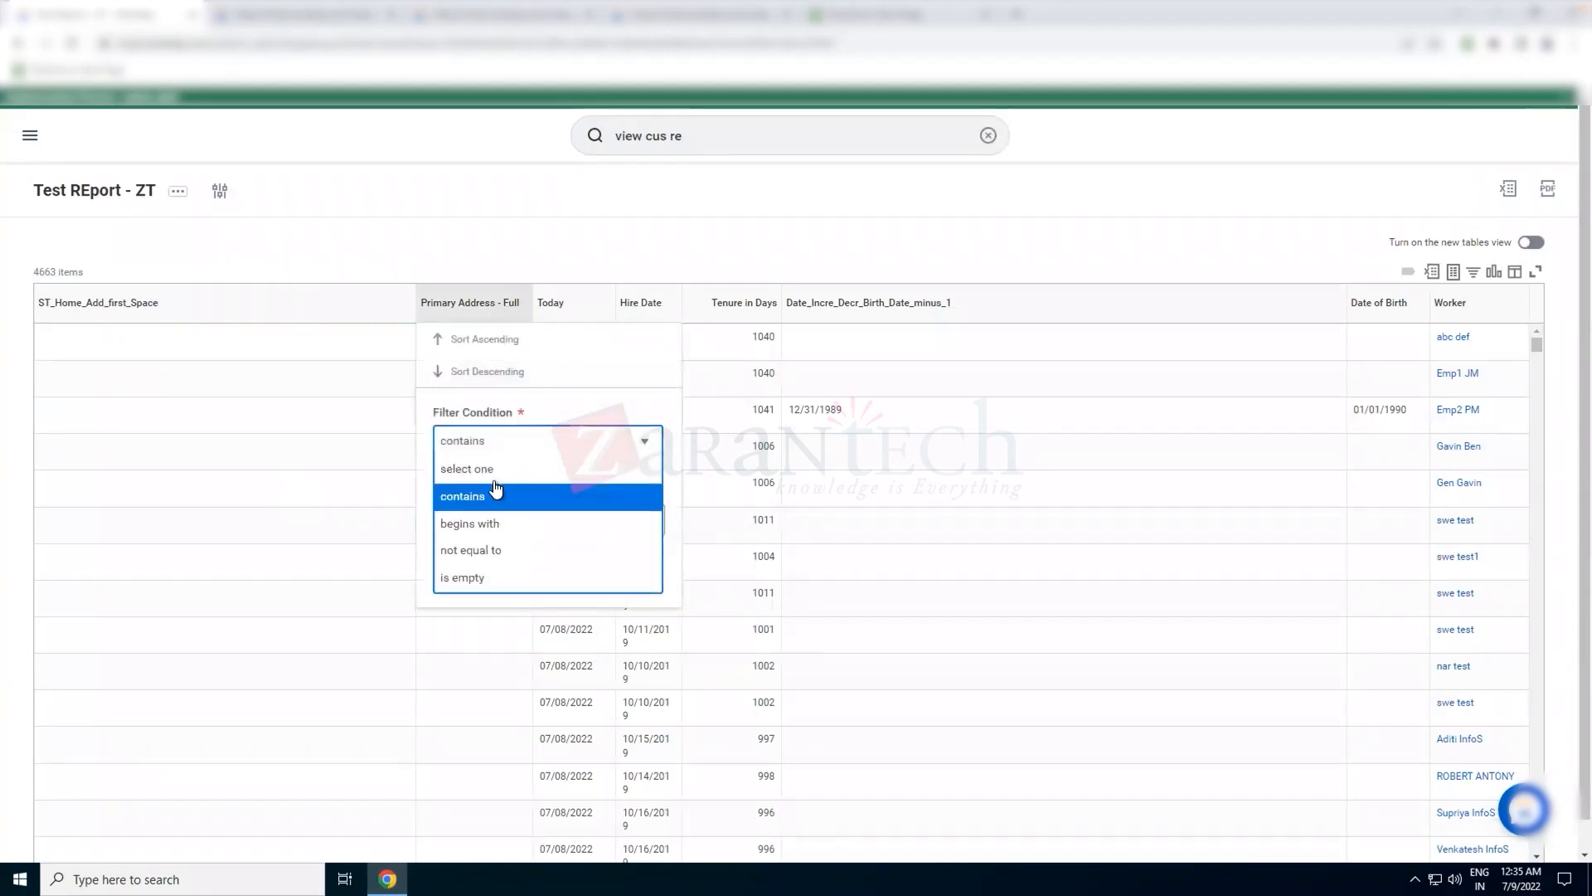
left_click(498, 371)
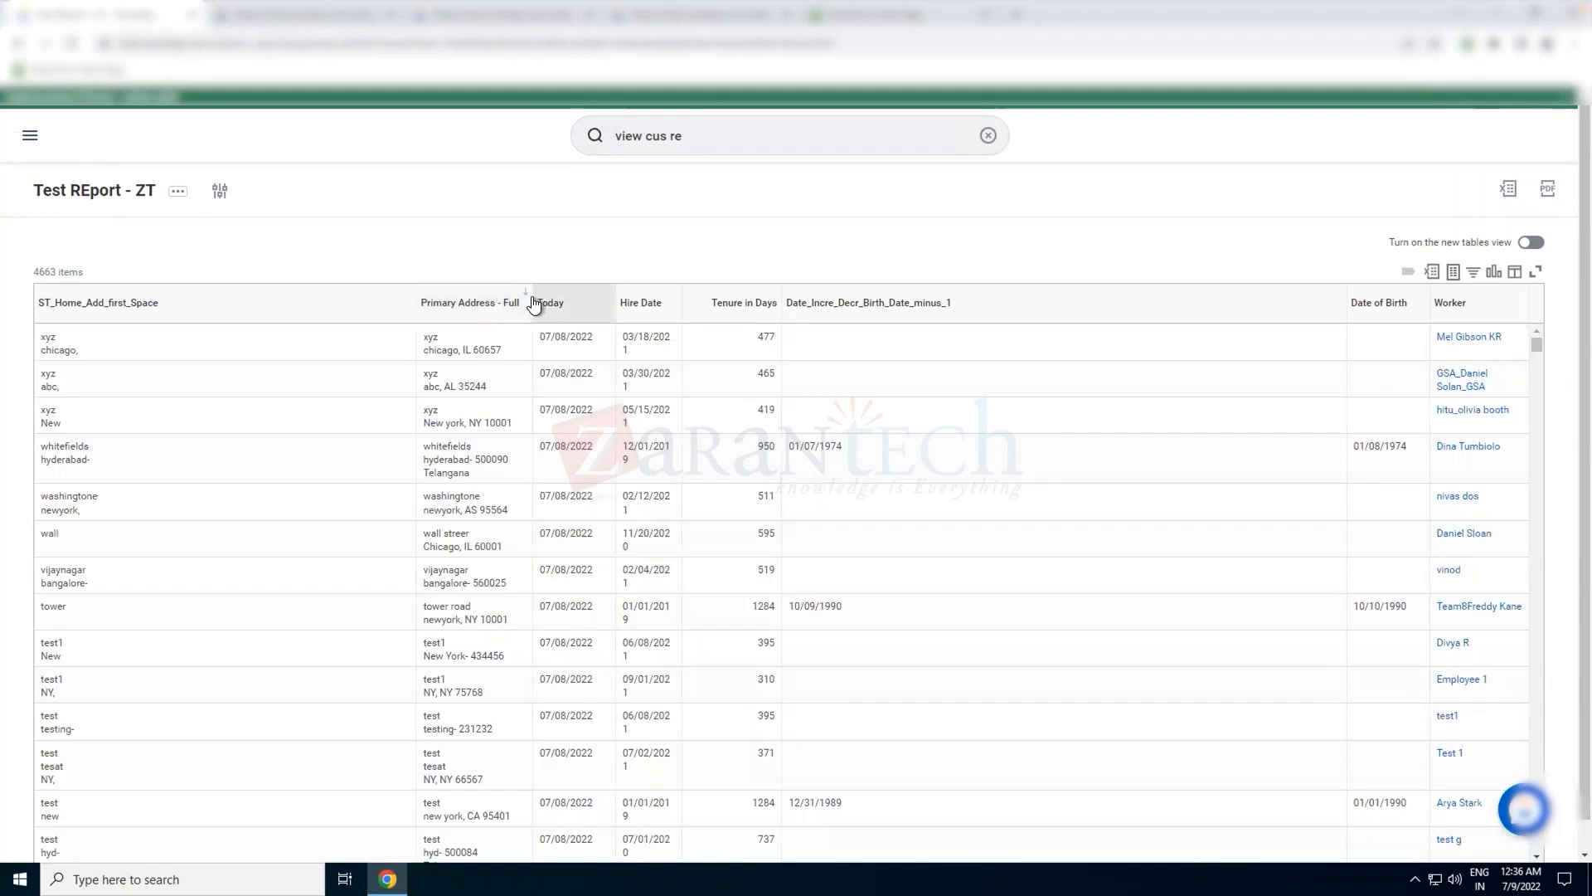
Widen the Primary Address - Full and ST_Home_Add_first_Space columns and compare their values row by row
left_click_drag(530, 304, 803, 369)
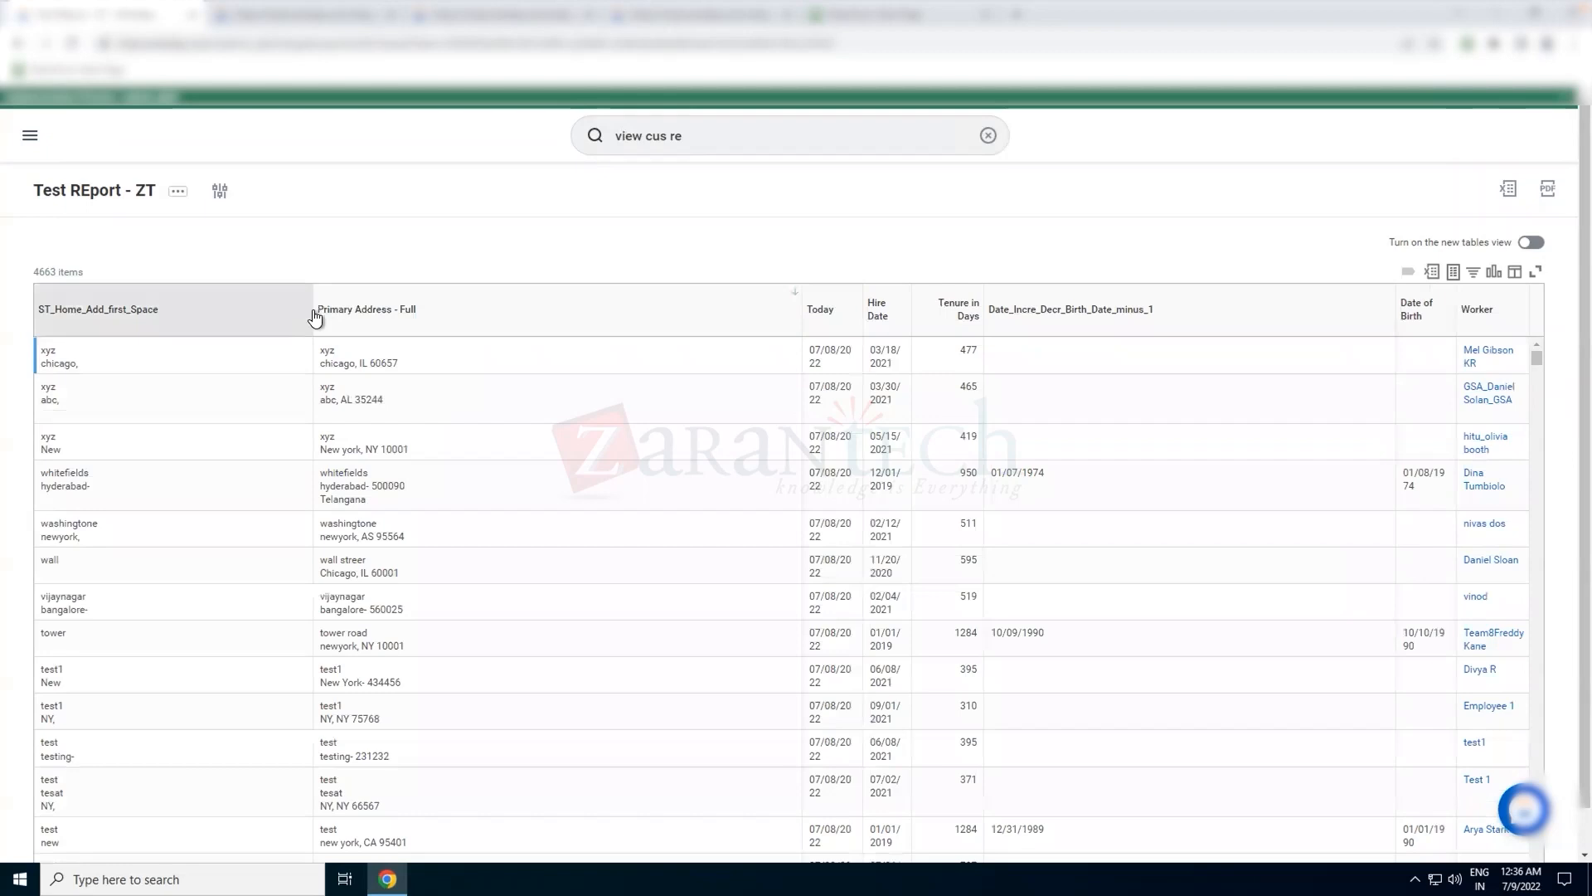
left_click_drag(421, 319, 321, 327)
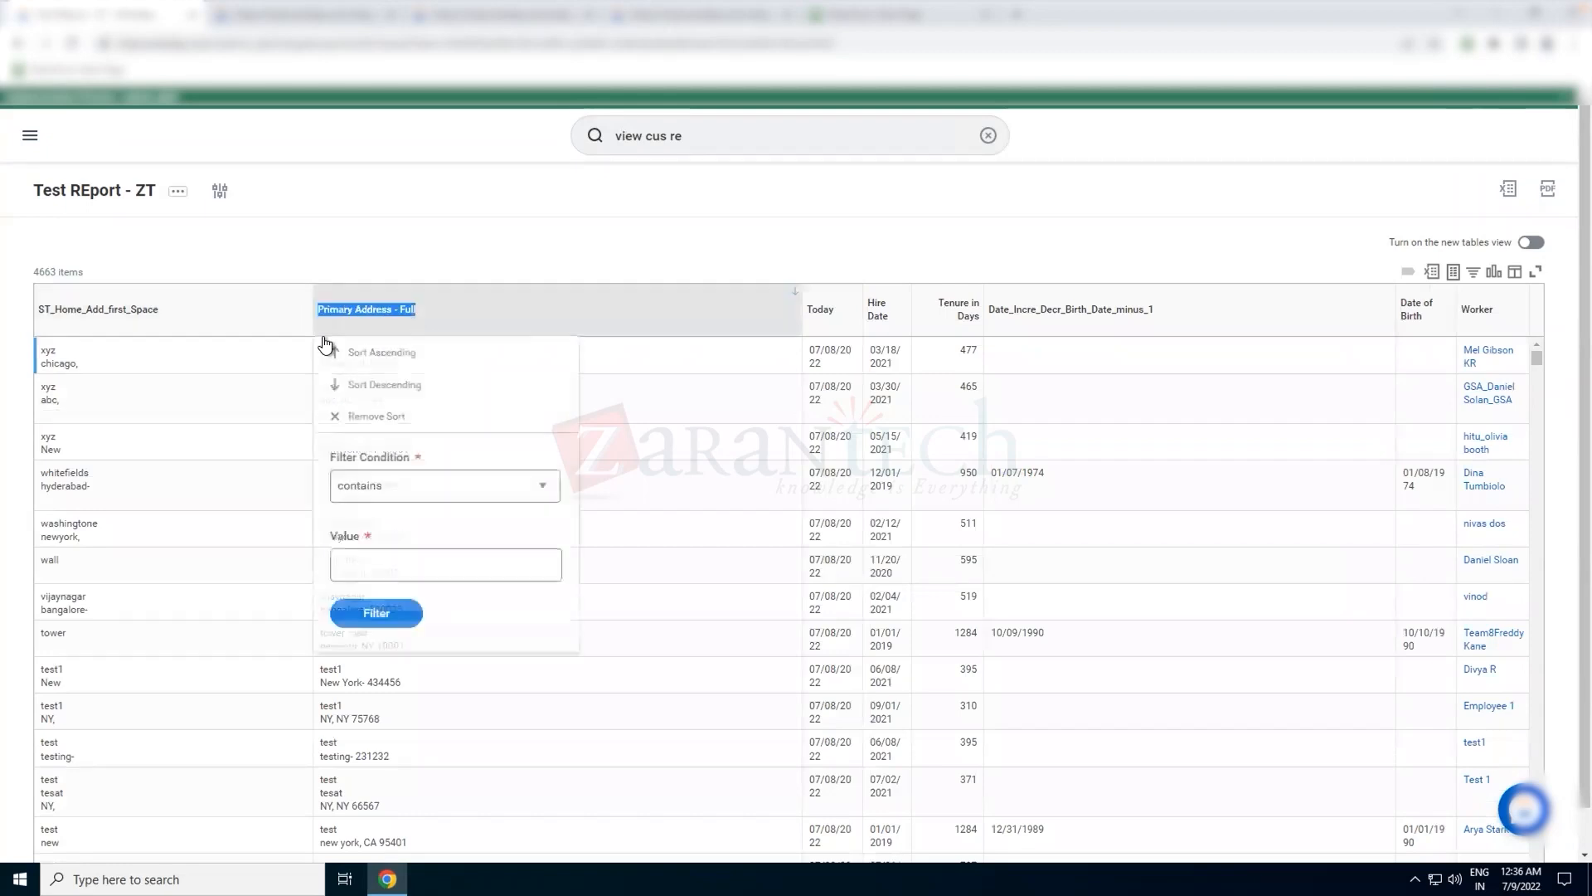
left_click(378, 201)
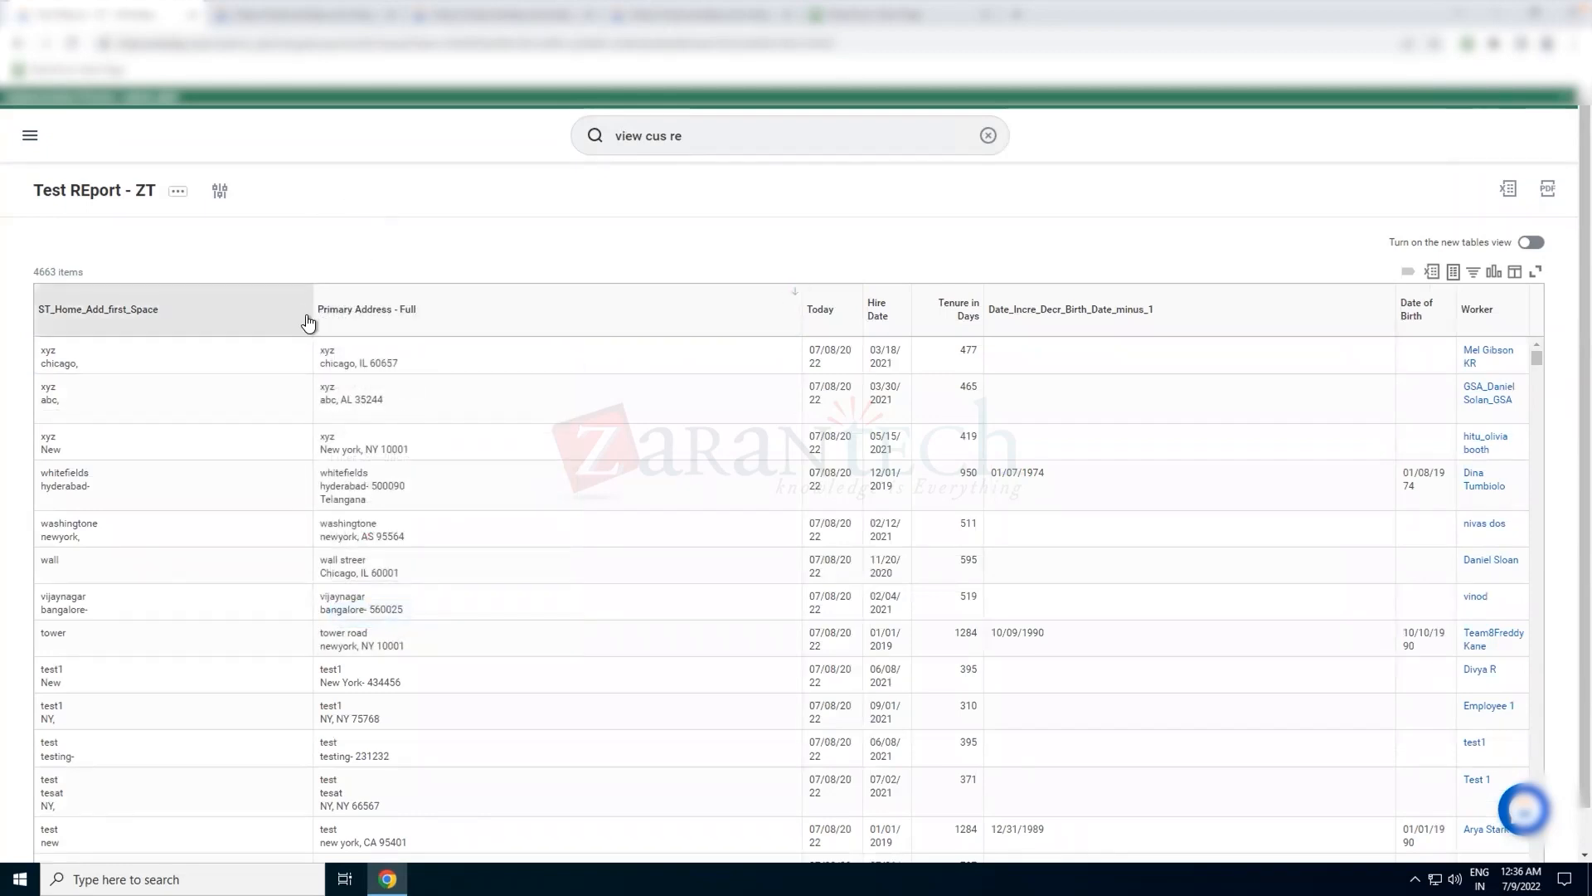
left_click_drag(457, 331, 489, 340)
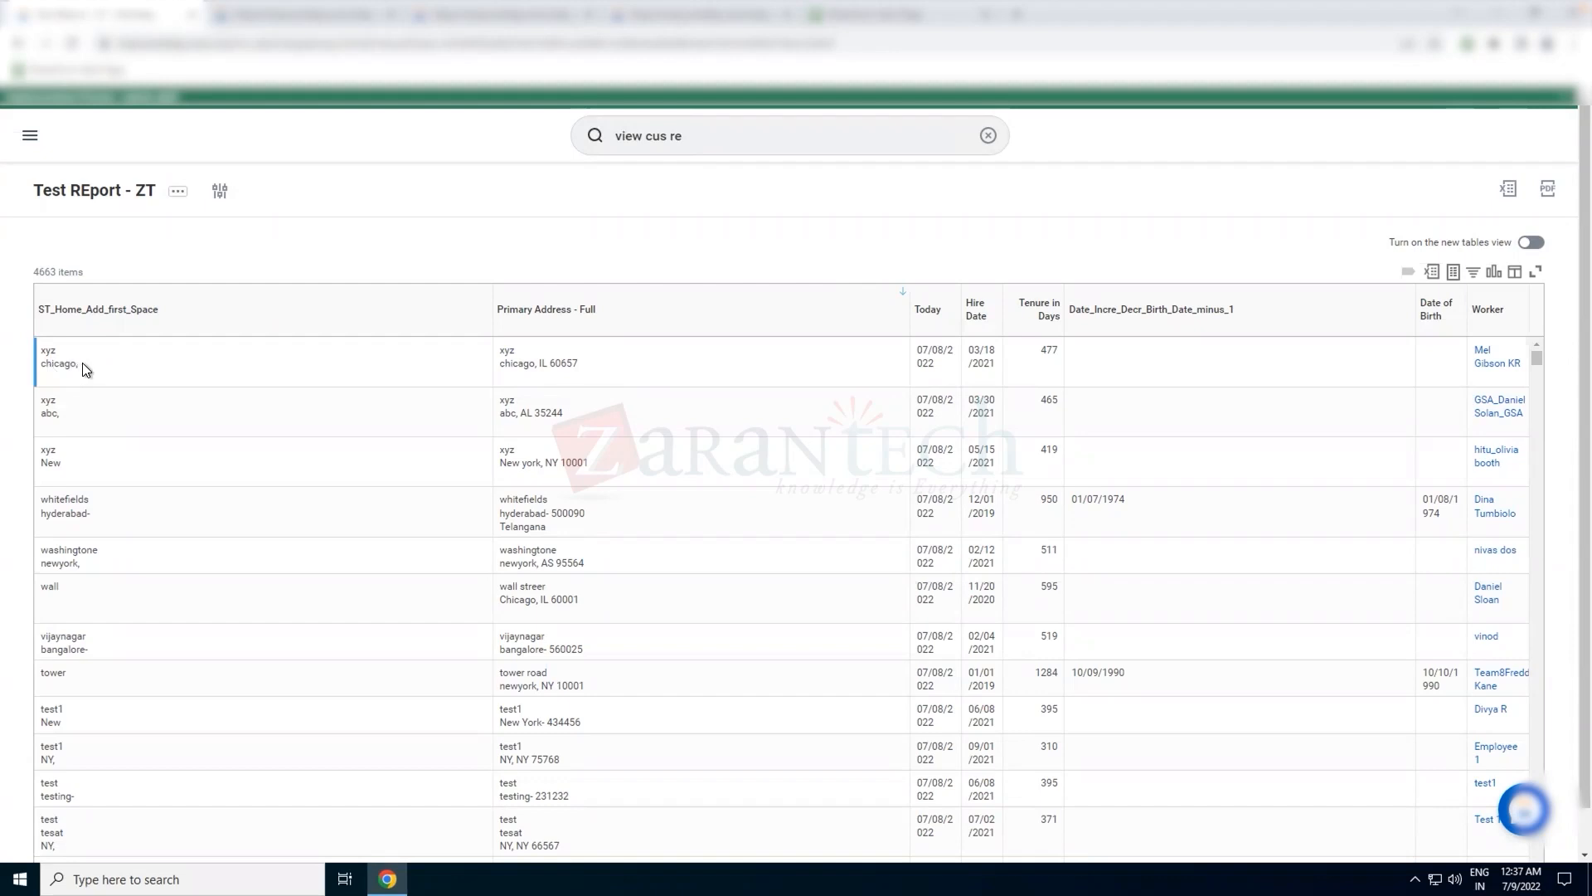
scroll(72, 480, "down", 1)
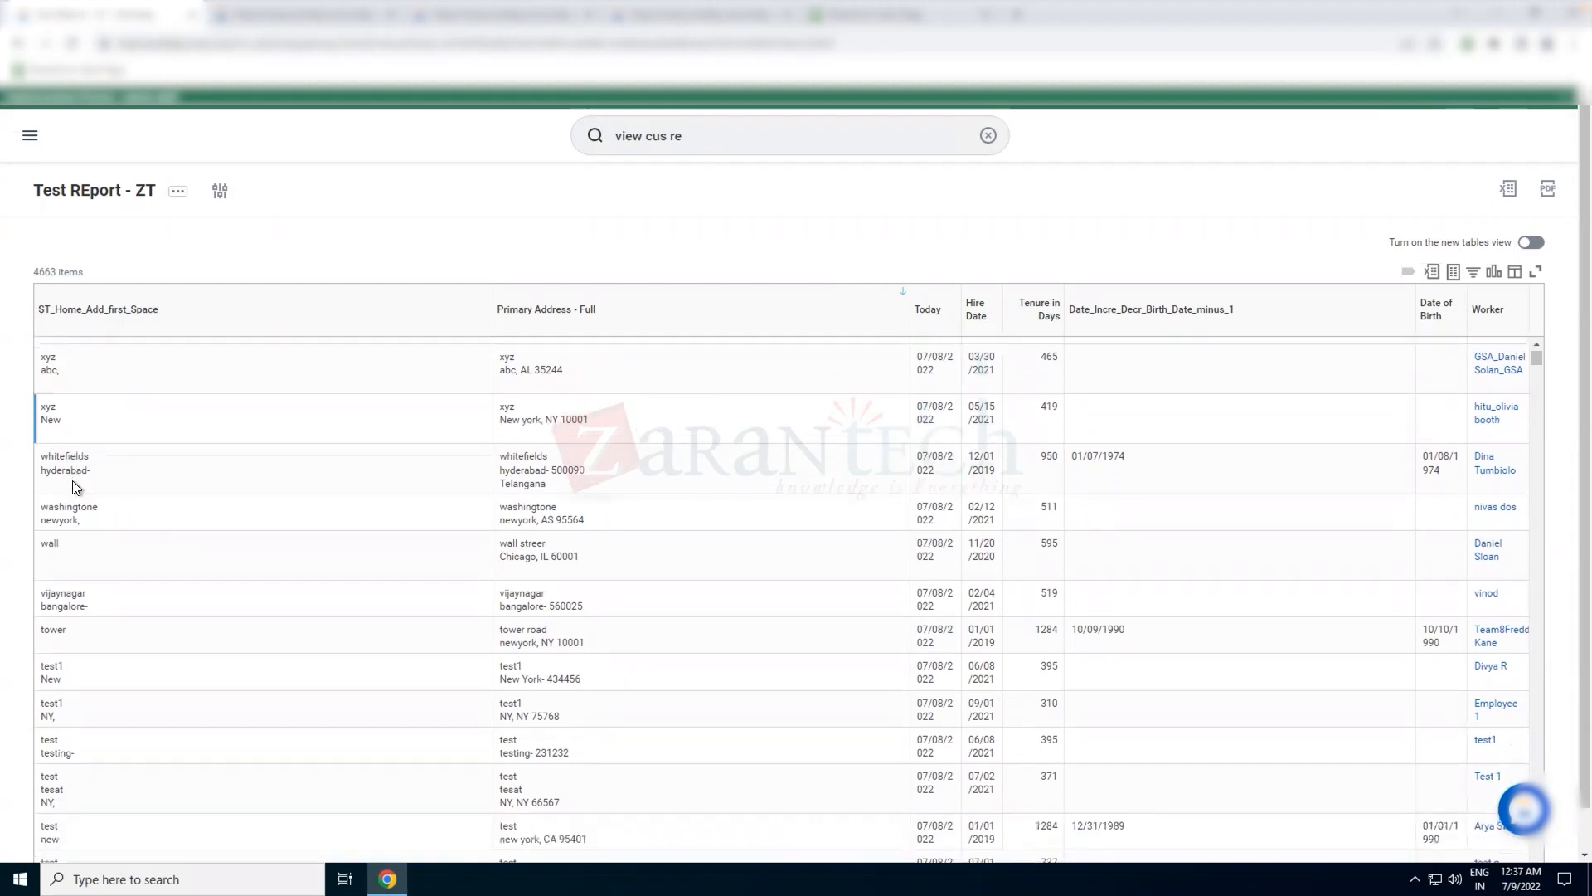
scroll(76, 520, "down", 1)
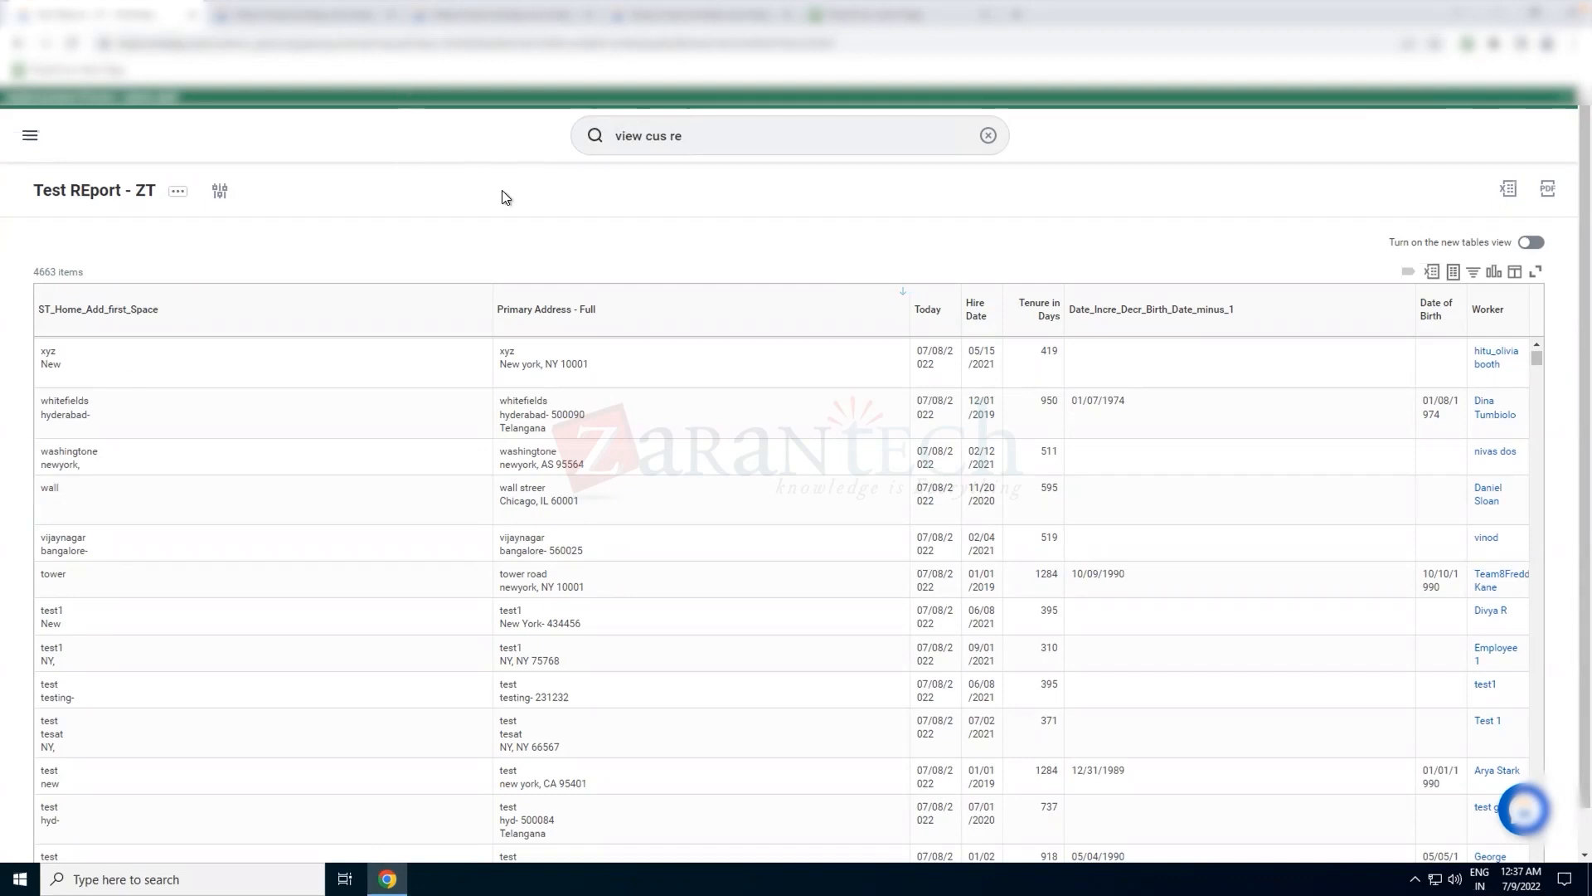
Search for the existing calculated field using cf:ST_Home_Add_first_Space
left_click(278, 20)
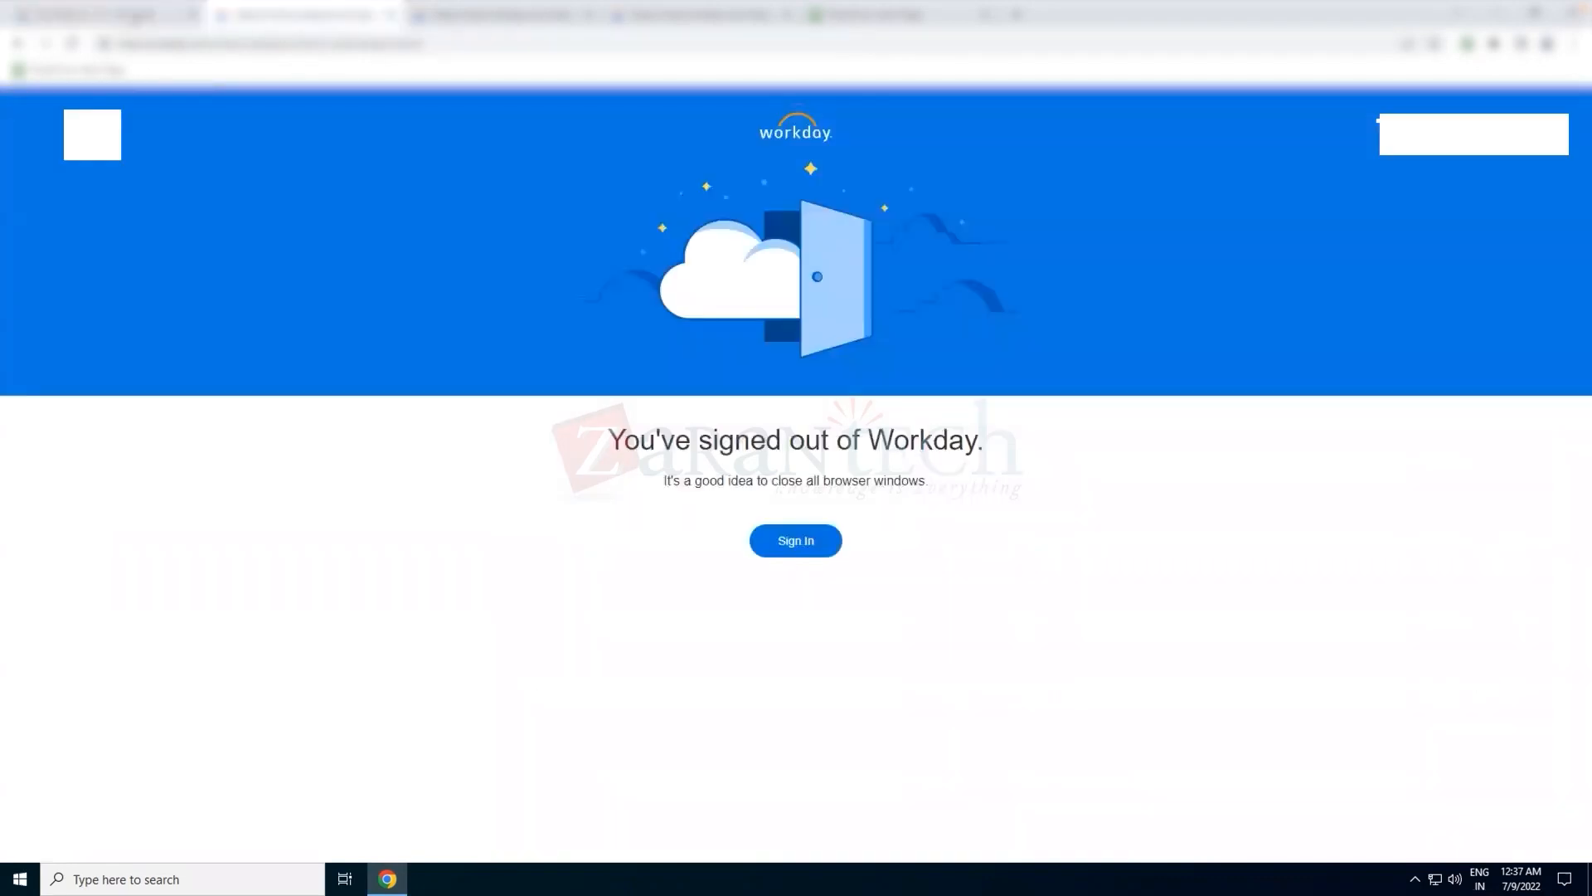
left_click(137, 16)
left_click(692, 126)
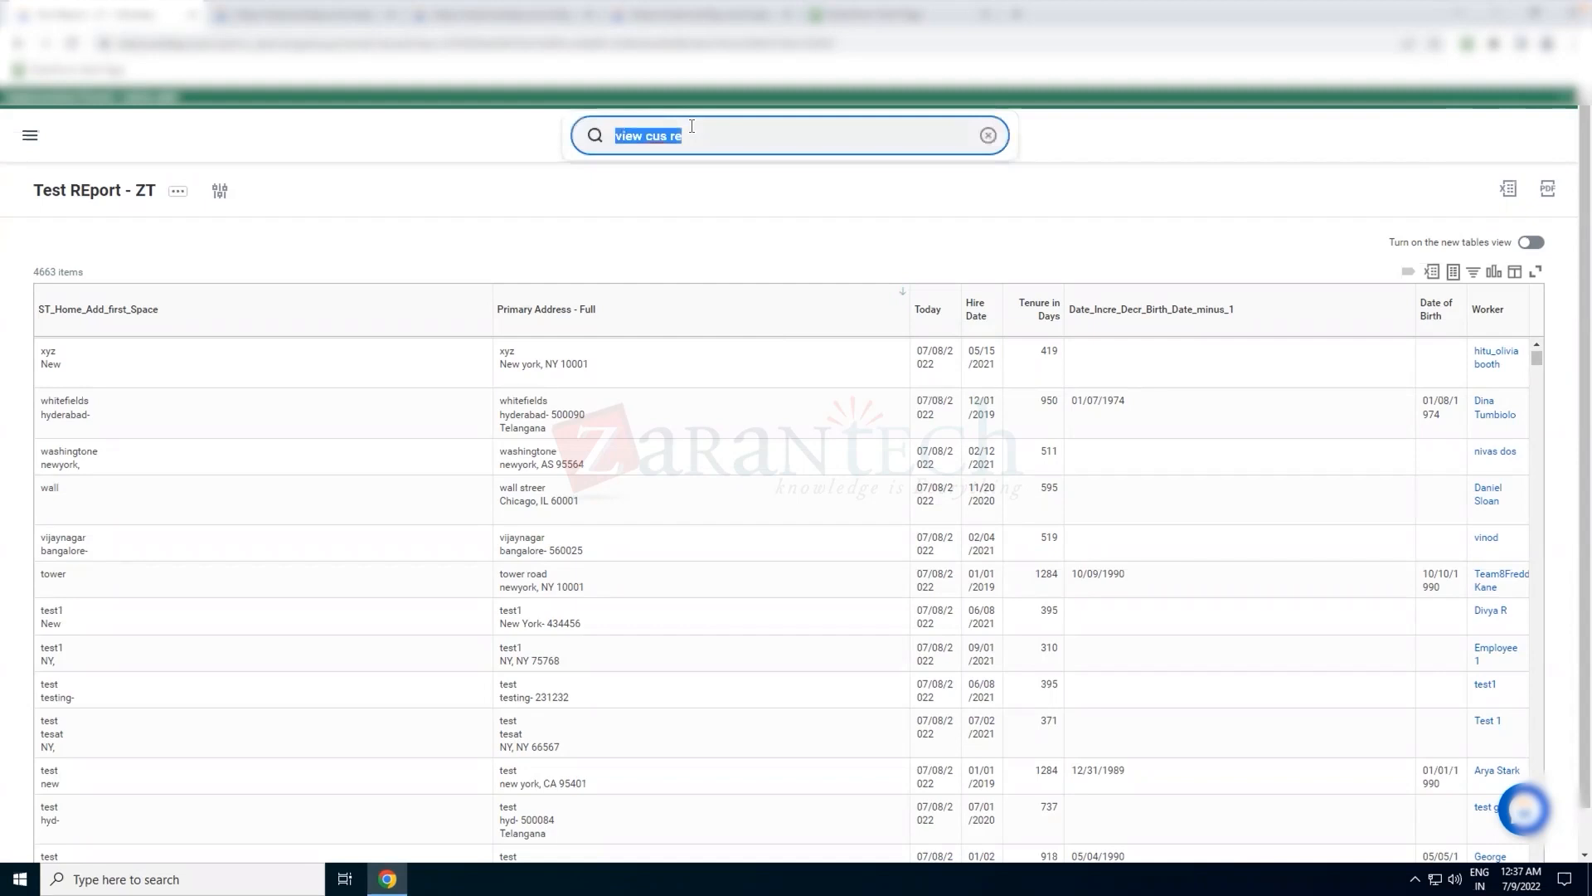
key("BackSpace")
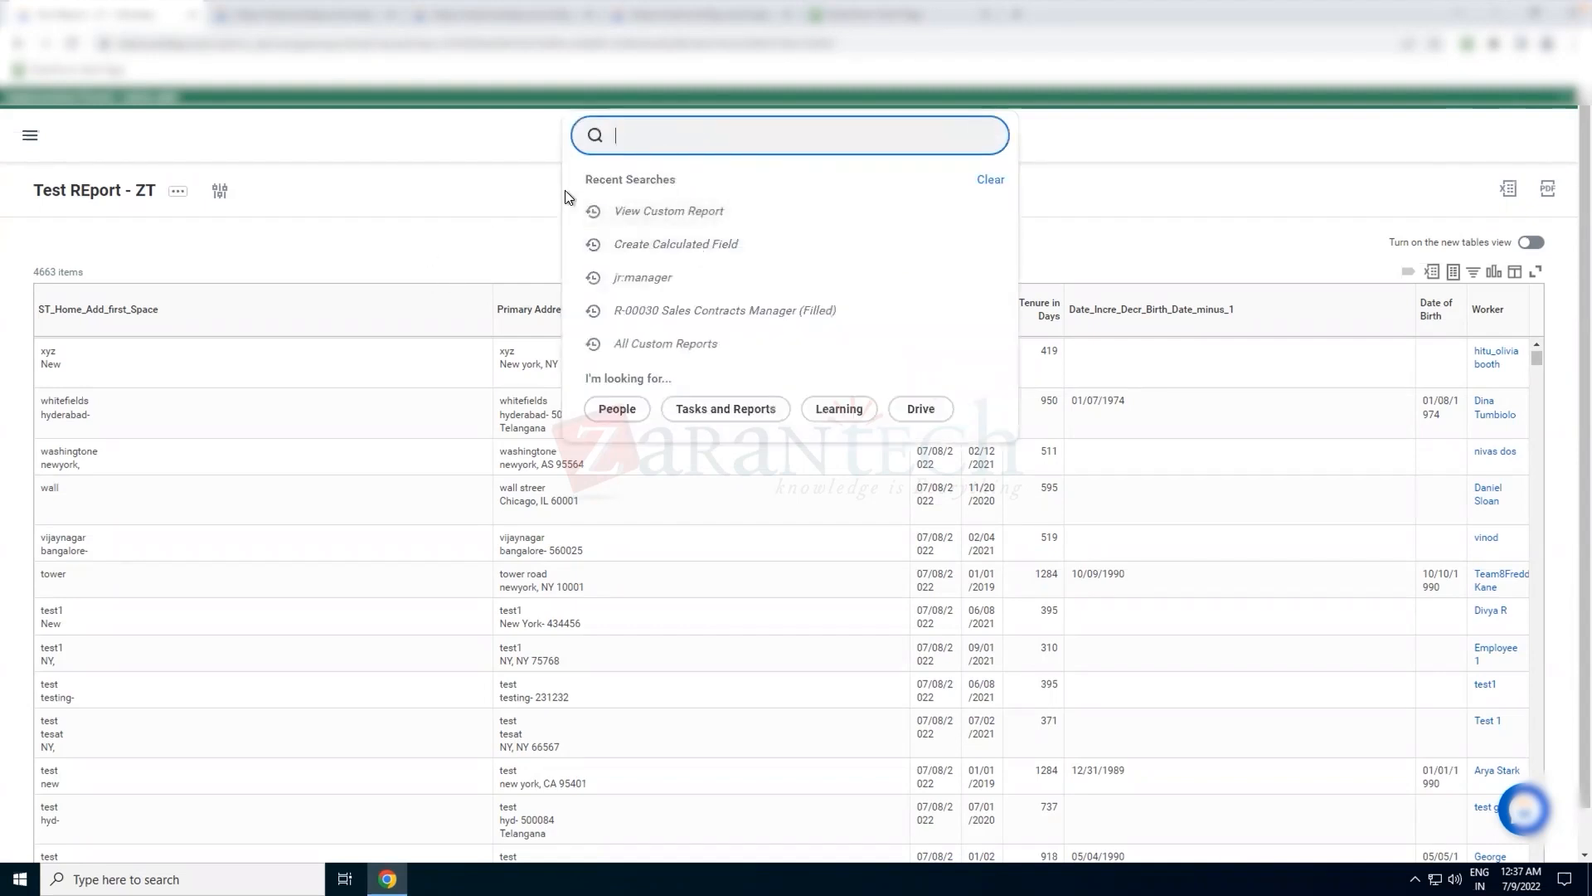
type("c")
key("BackSpace")
type("cf:")
left_click_drag(160, 316, 11, 315)
key("ctrl+c")
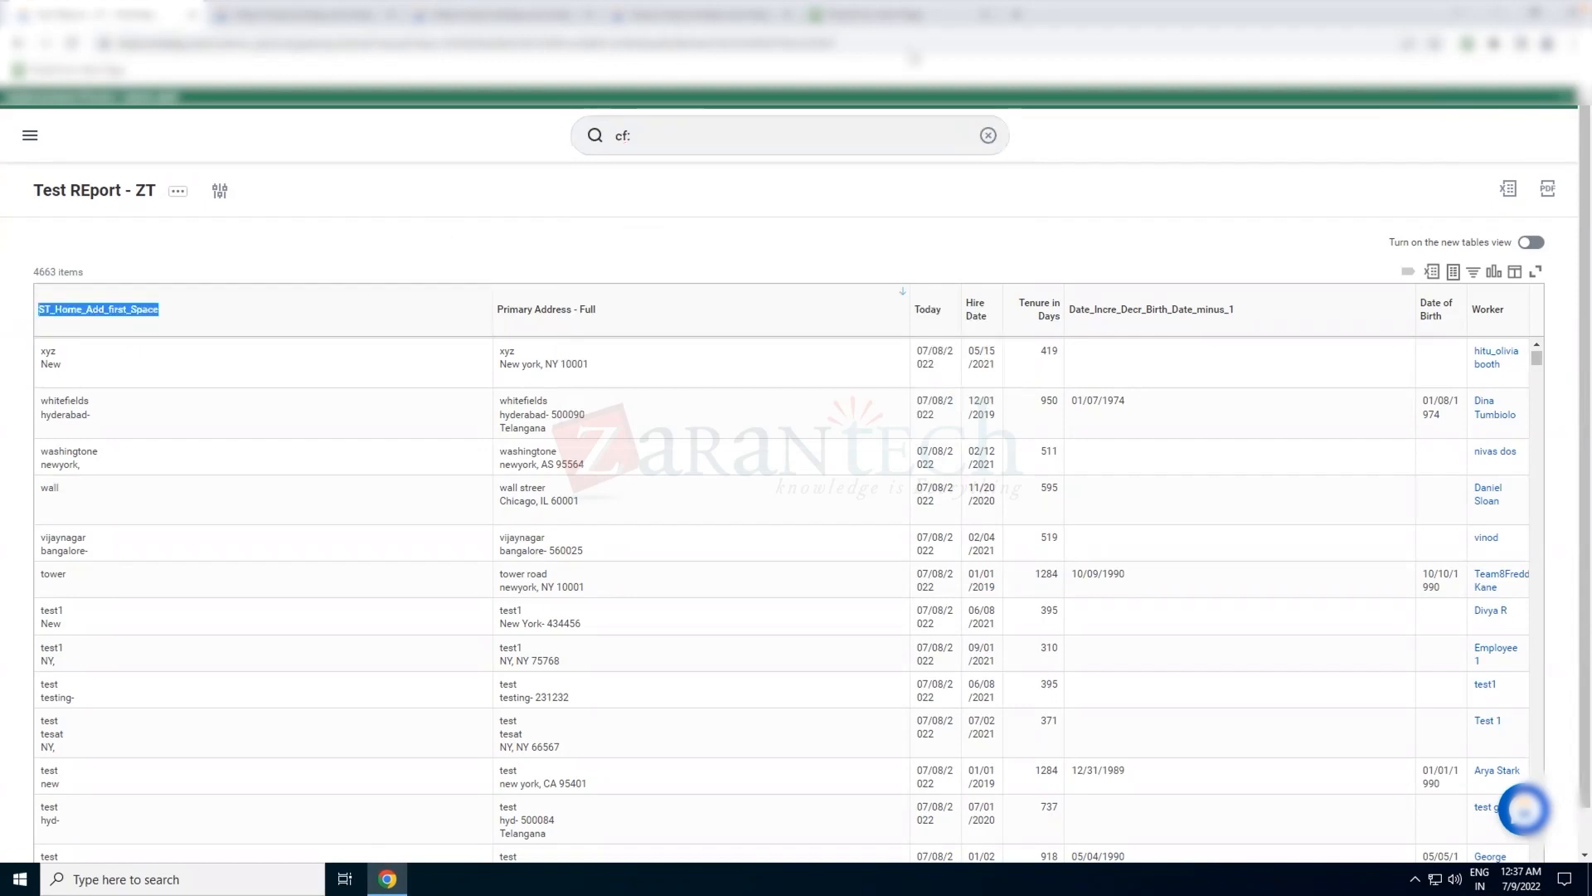
left_click(672, 136)
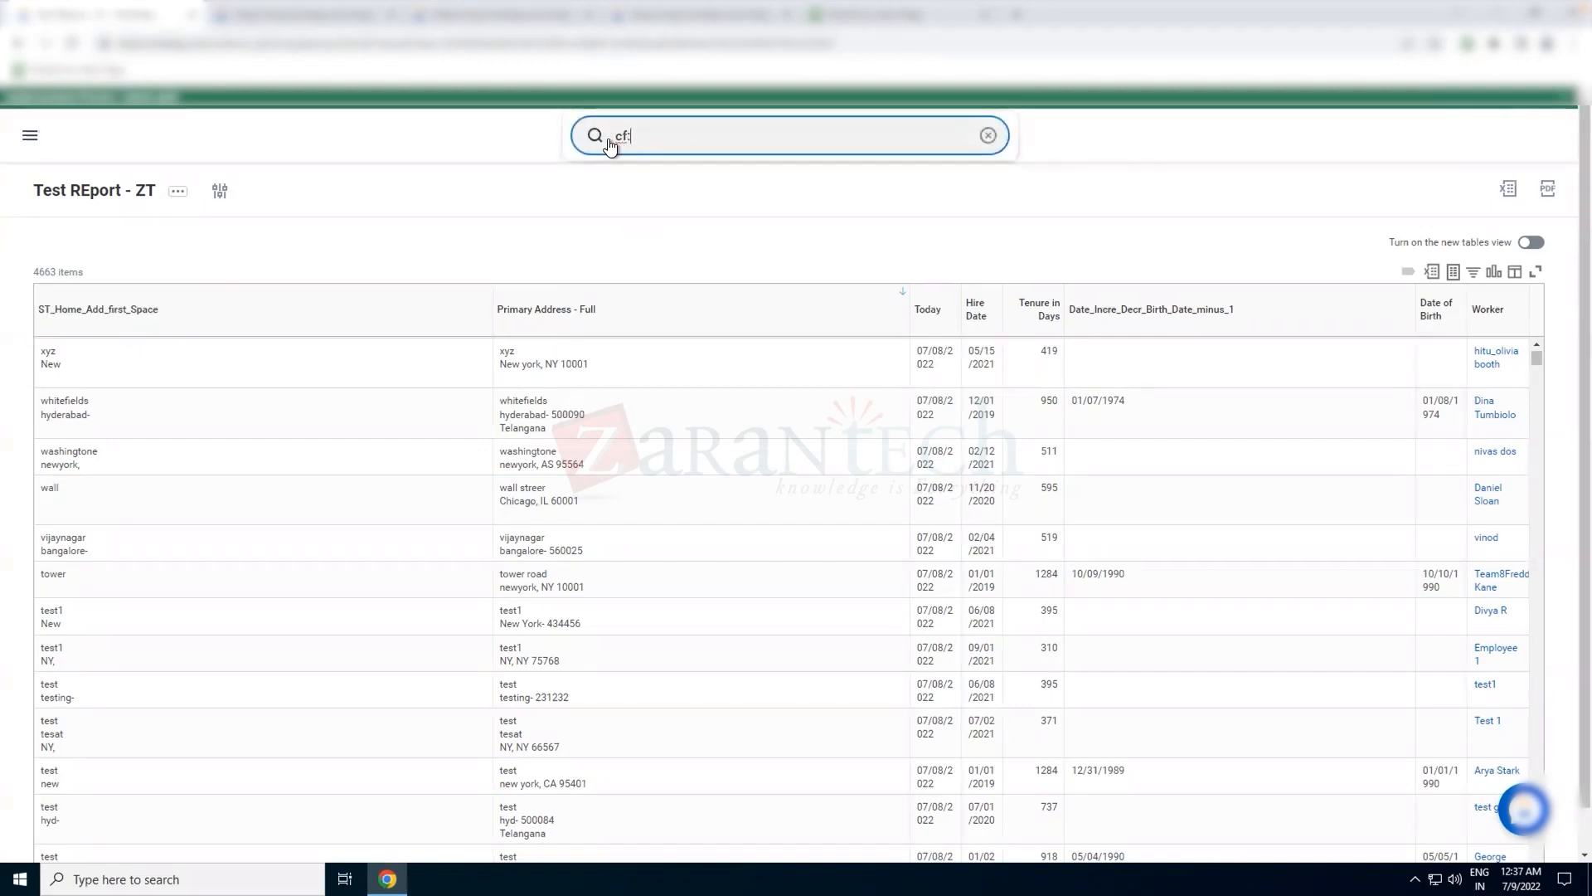
key("ctrl+v")
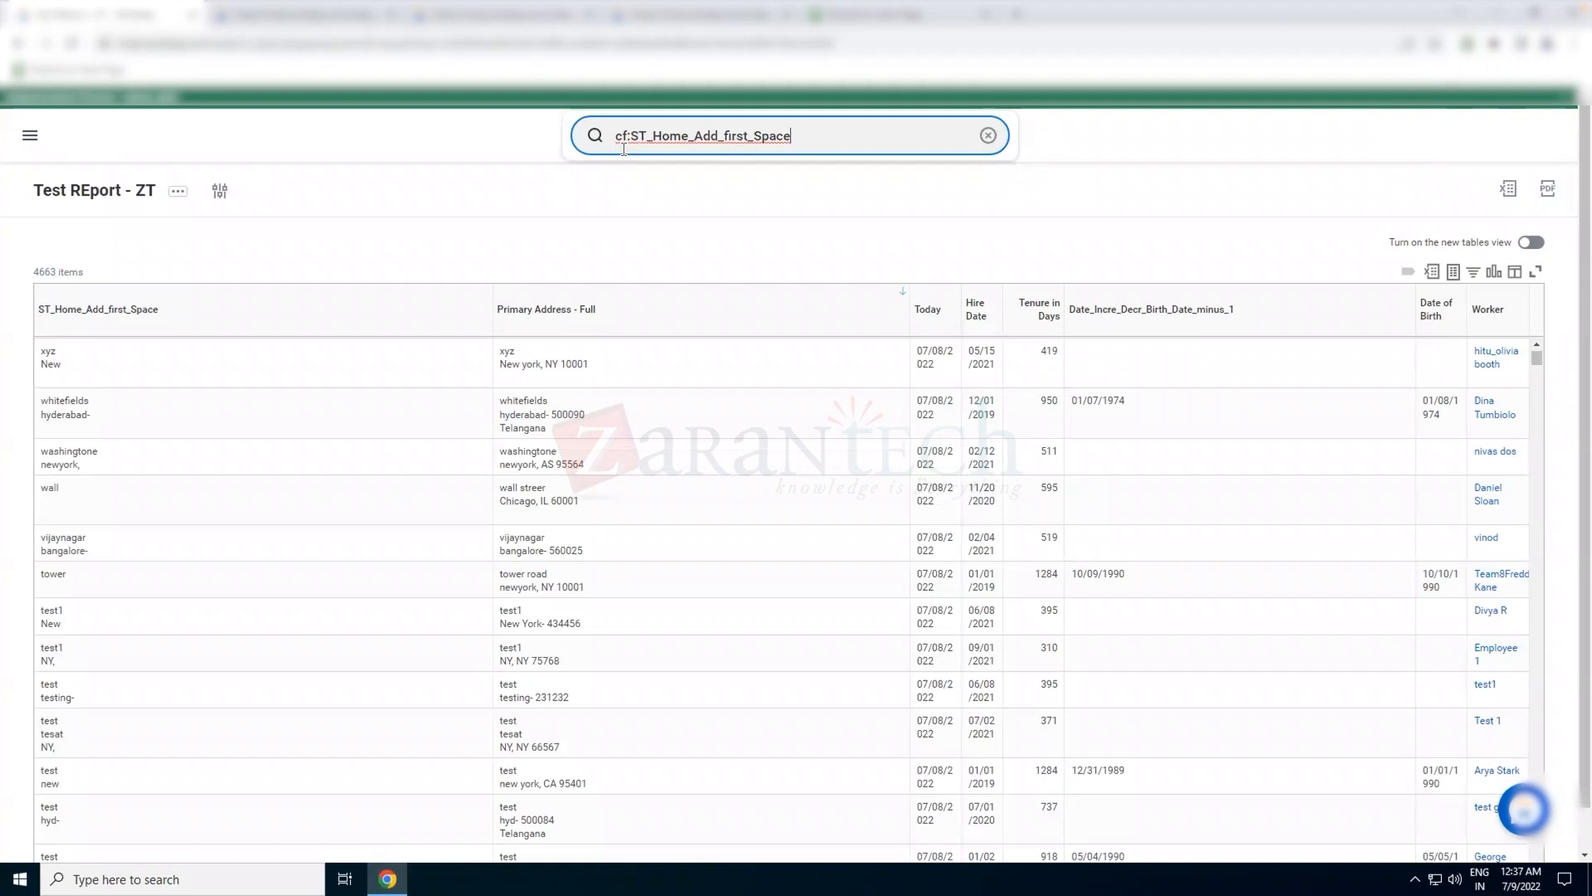
left_click(624, 149)
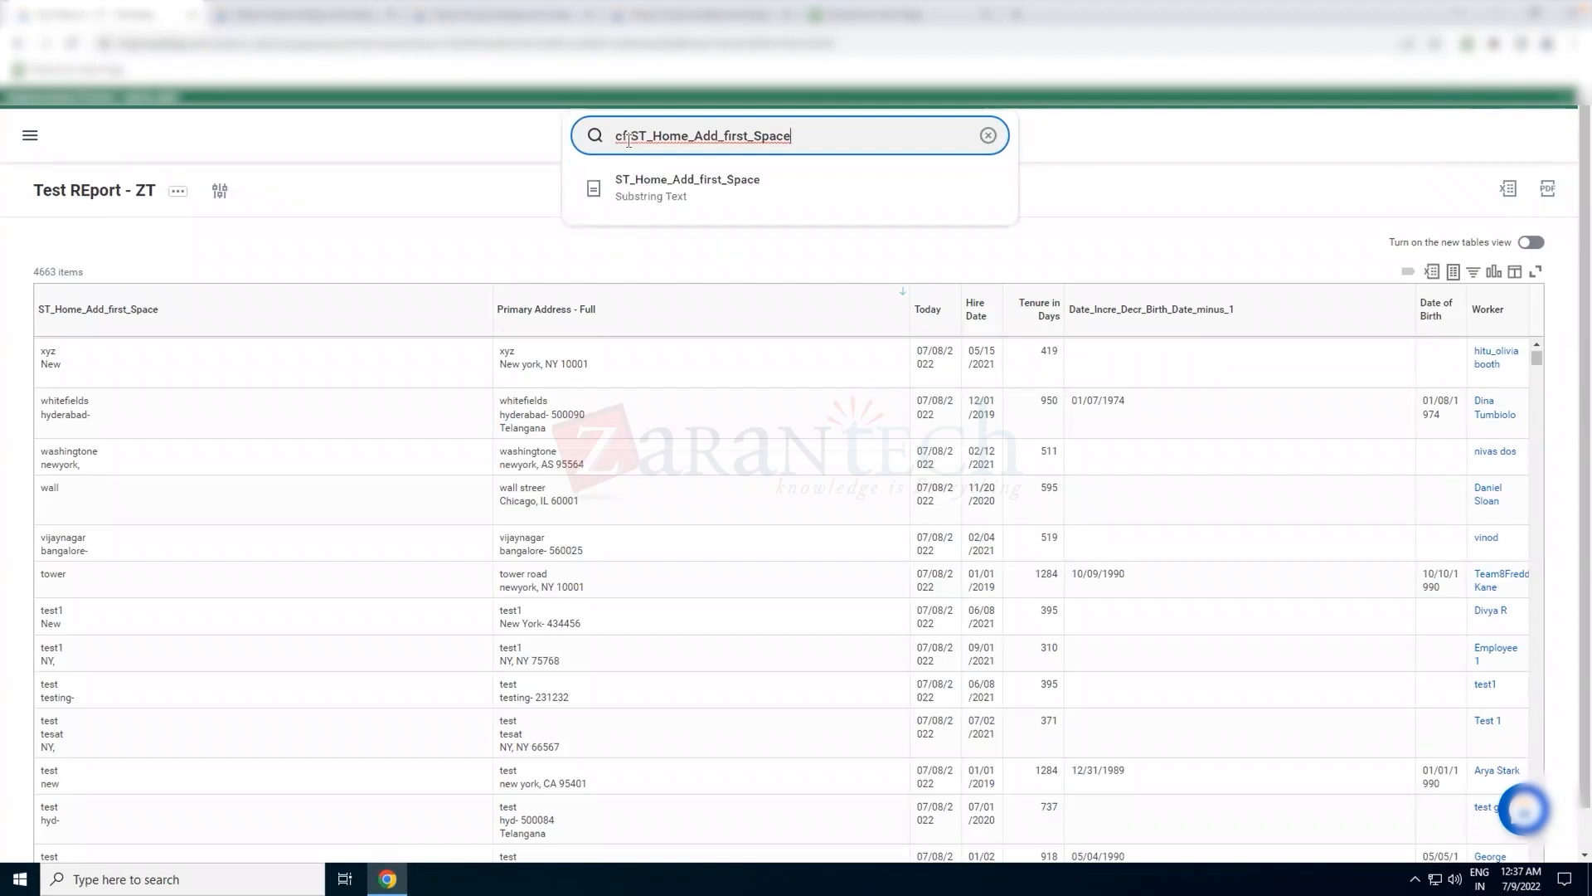
Open the ST_Home_Add_first_Space calculated field in a new browser tab and review its calculation settings
right_click(652, 188)
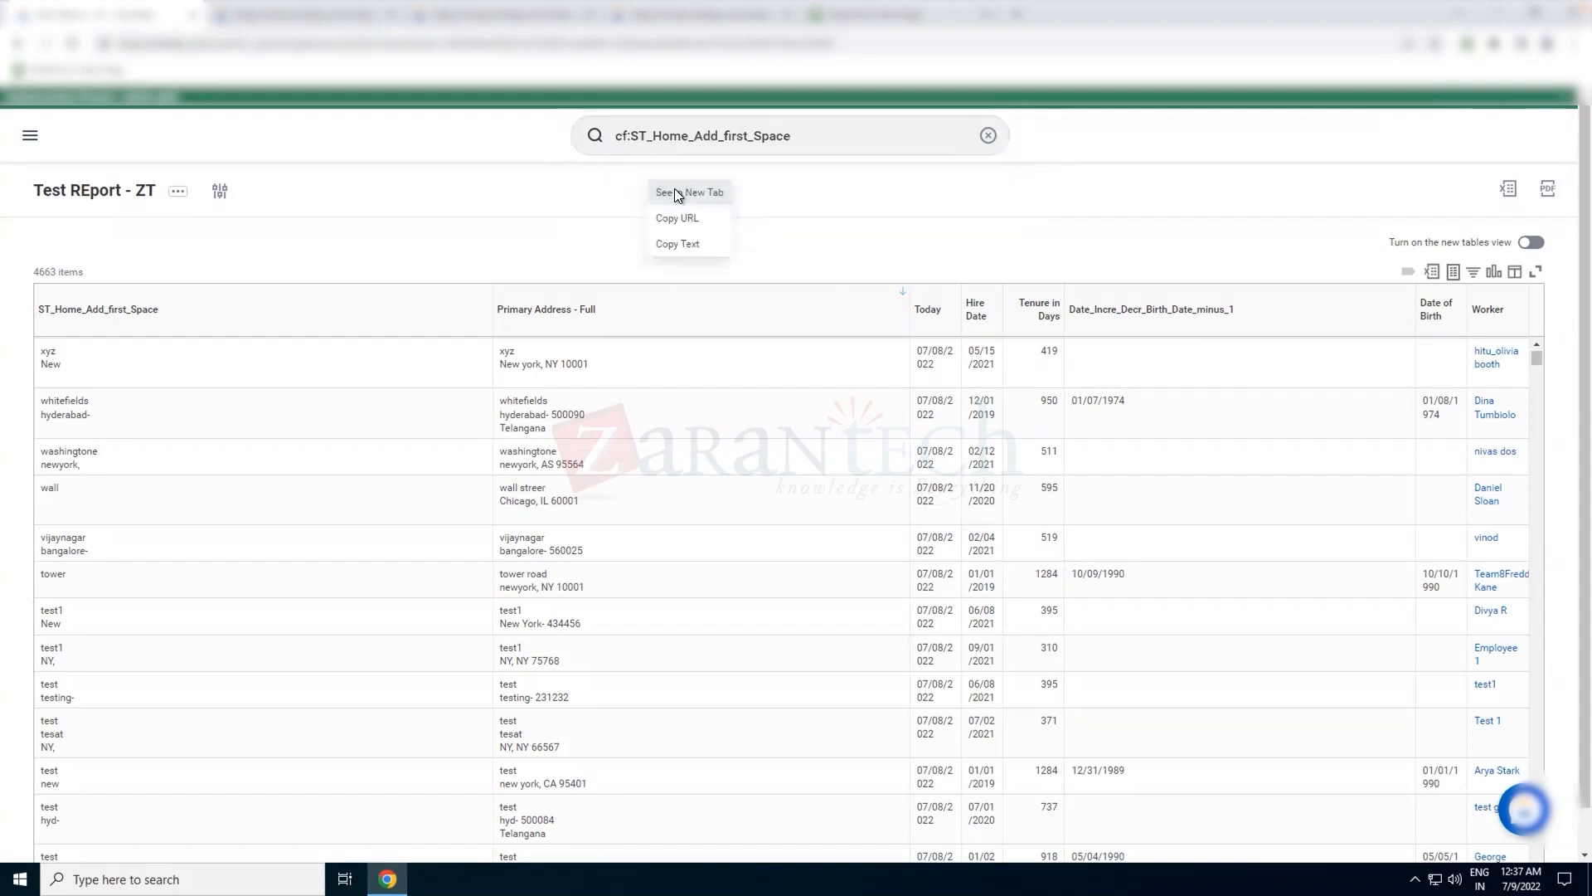
left_click(675, 192)
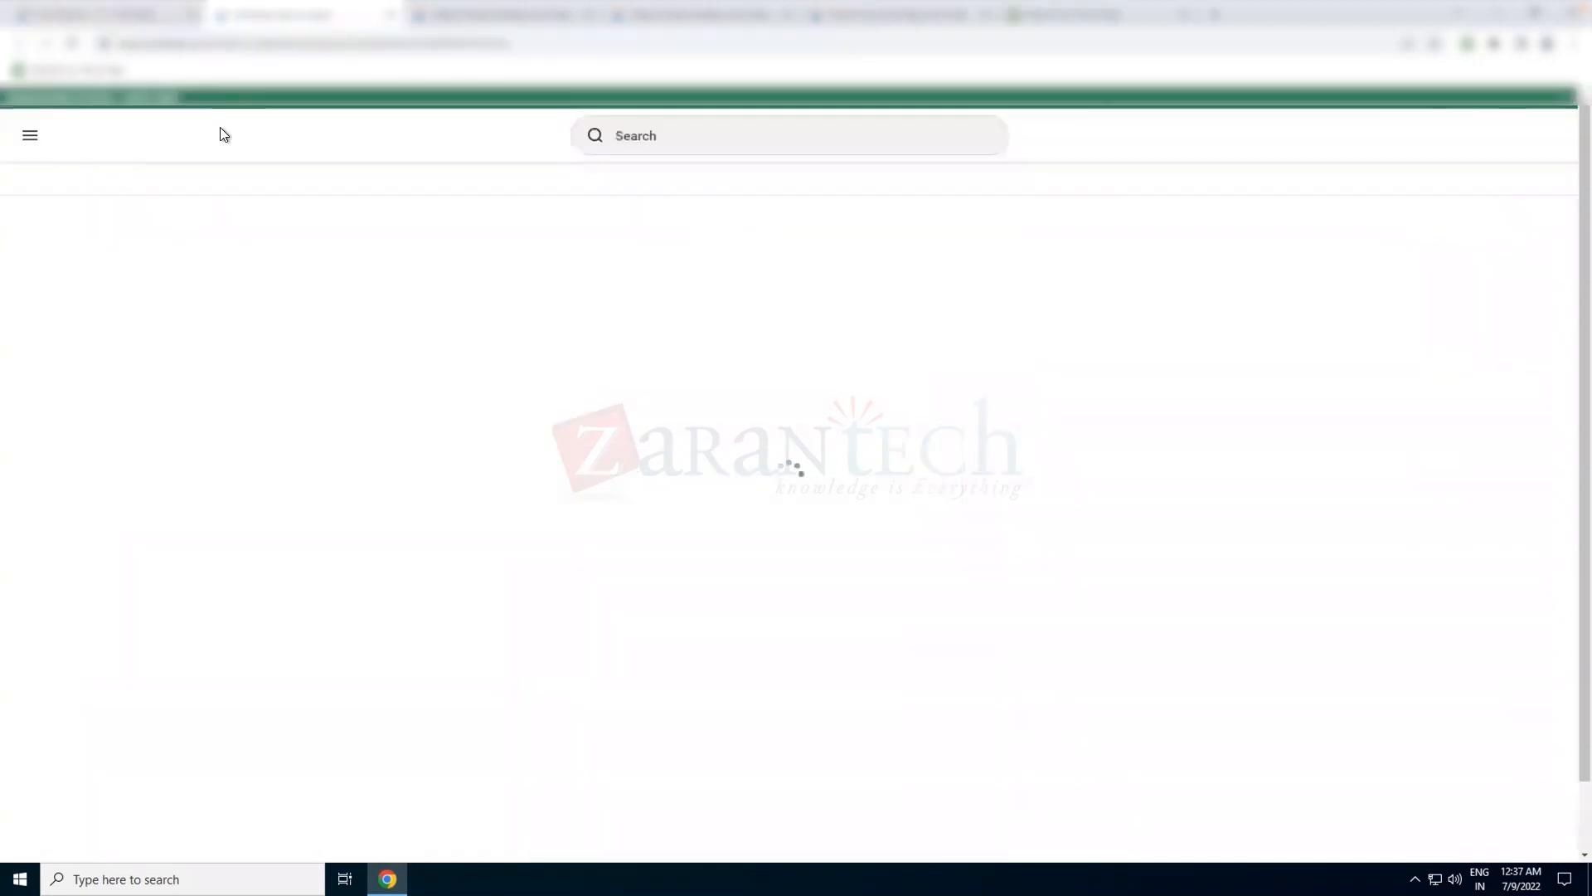
left_click(538, 190)
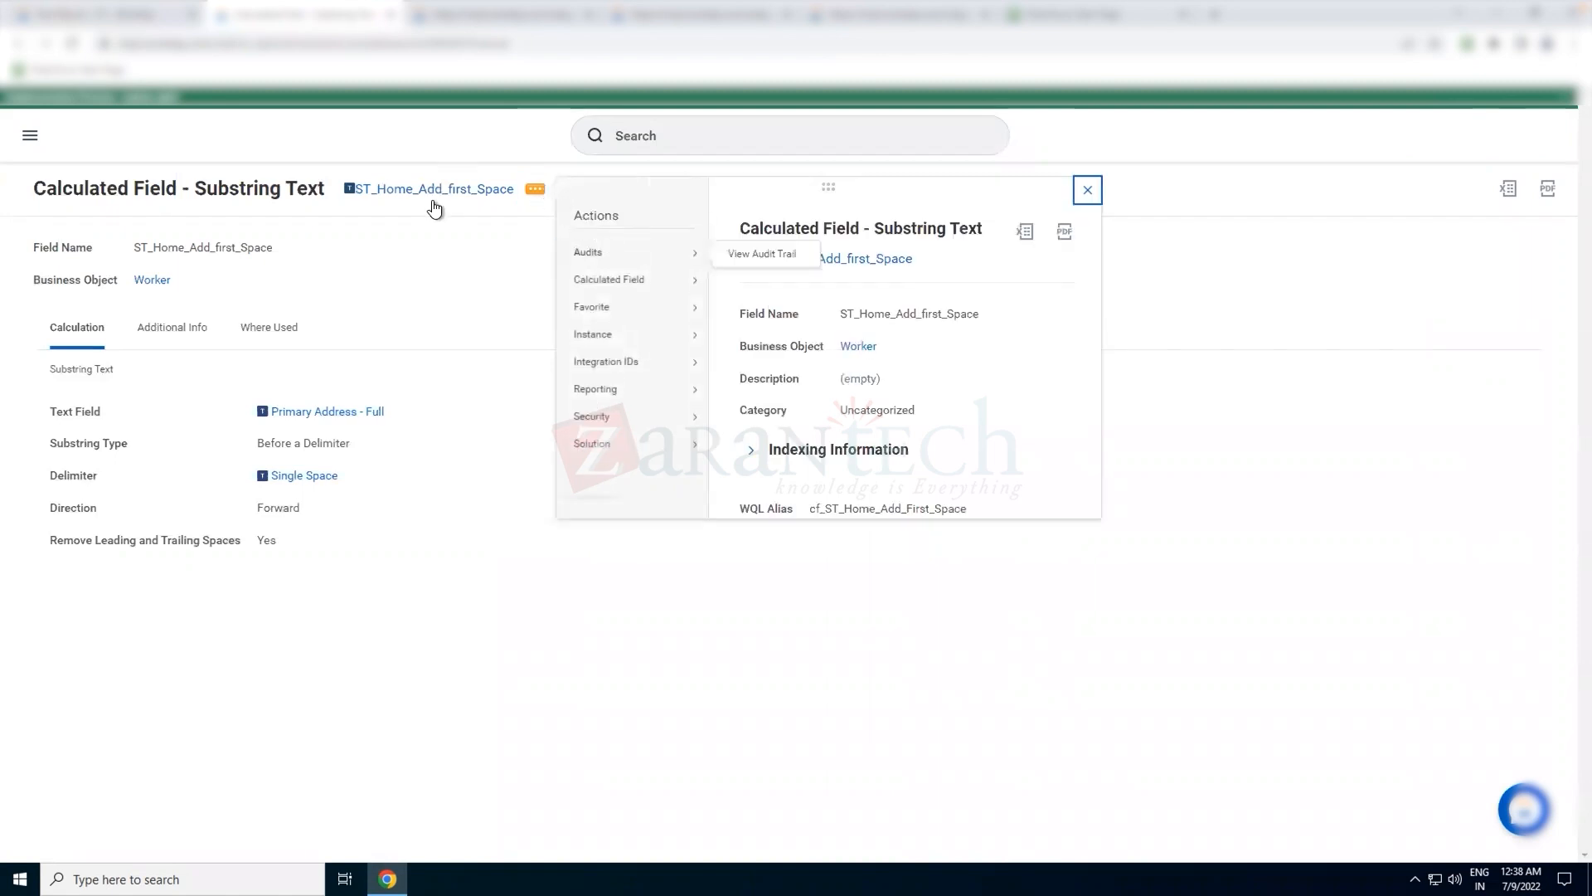
left_click(428, 277)
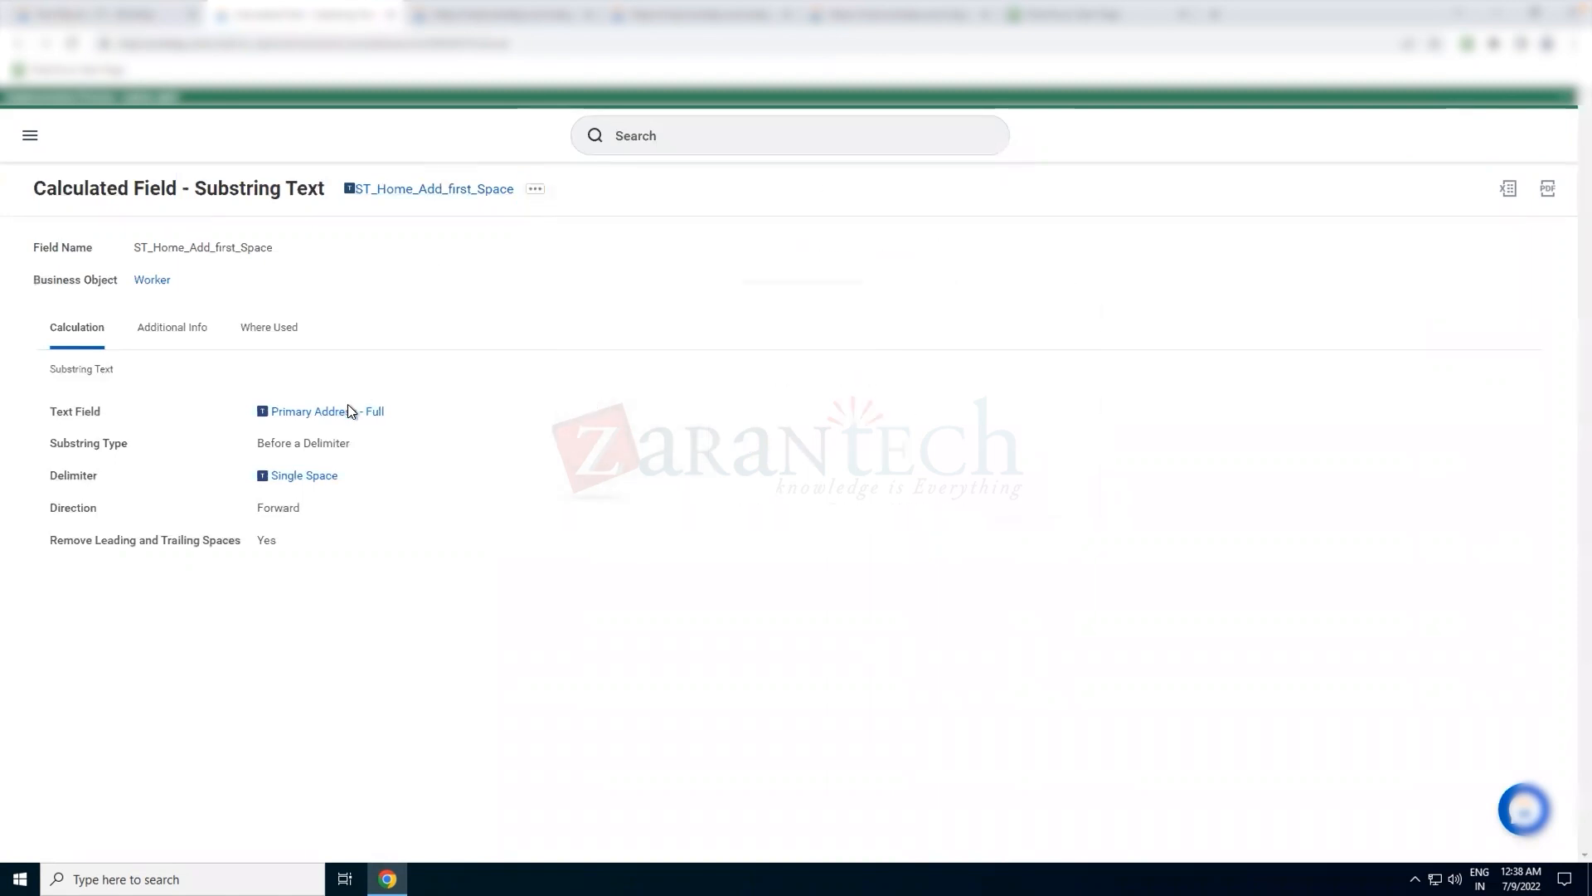
mouse_move(282, 445)
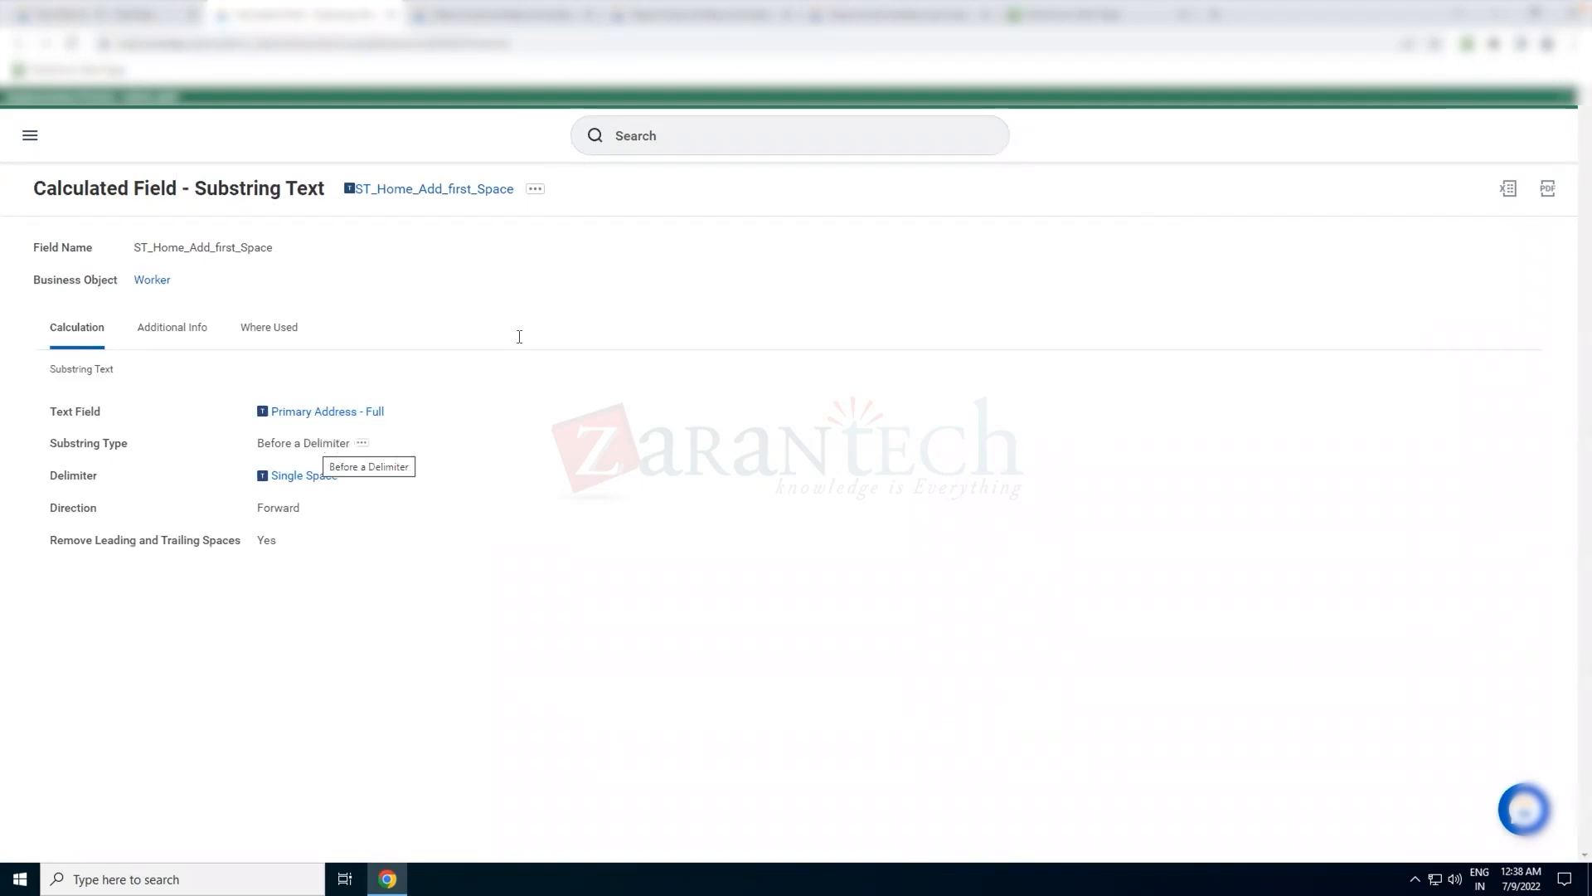
Start a copy of the ST_Home_Add_first_Space calculated field and name it ST_Home_Add_After_First_Space
left_click(534, 190)
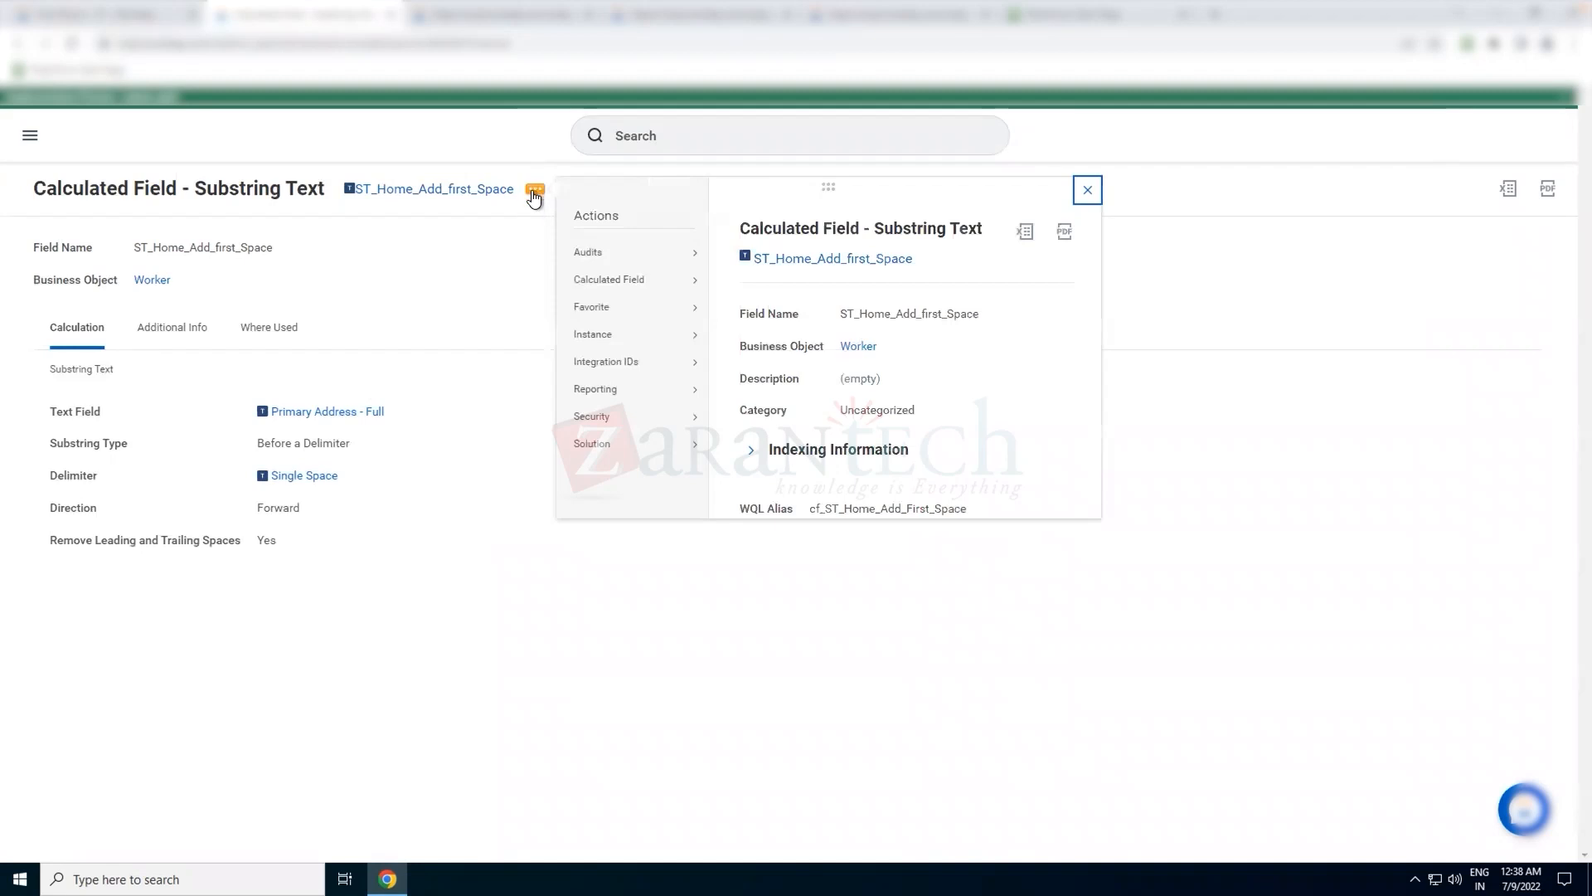
mouse_move(615, 259)
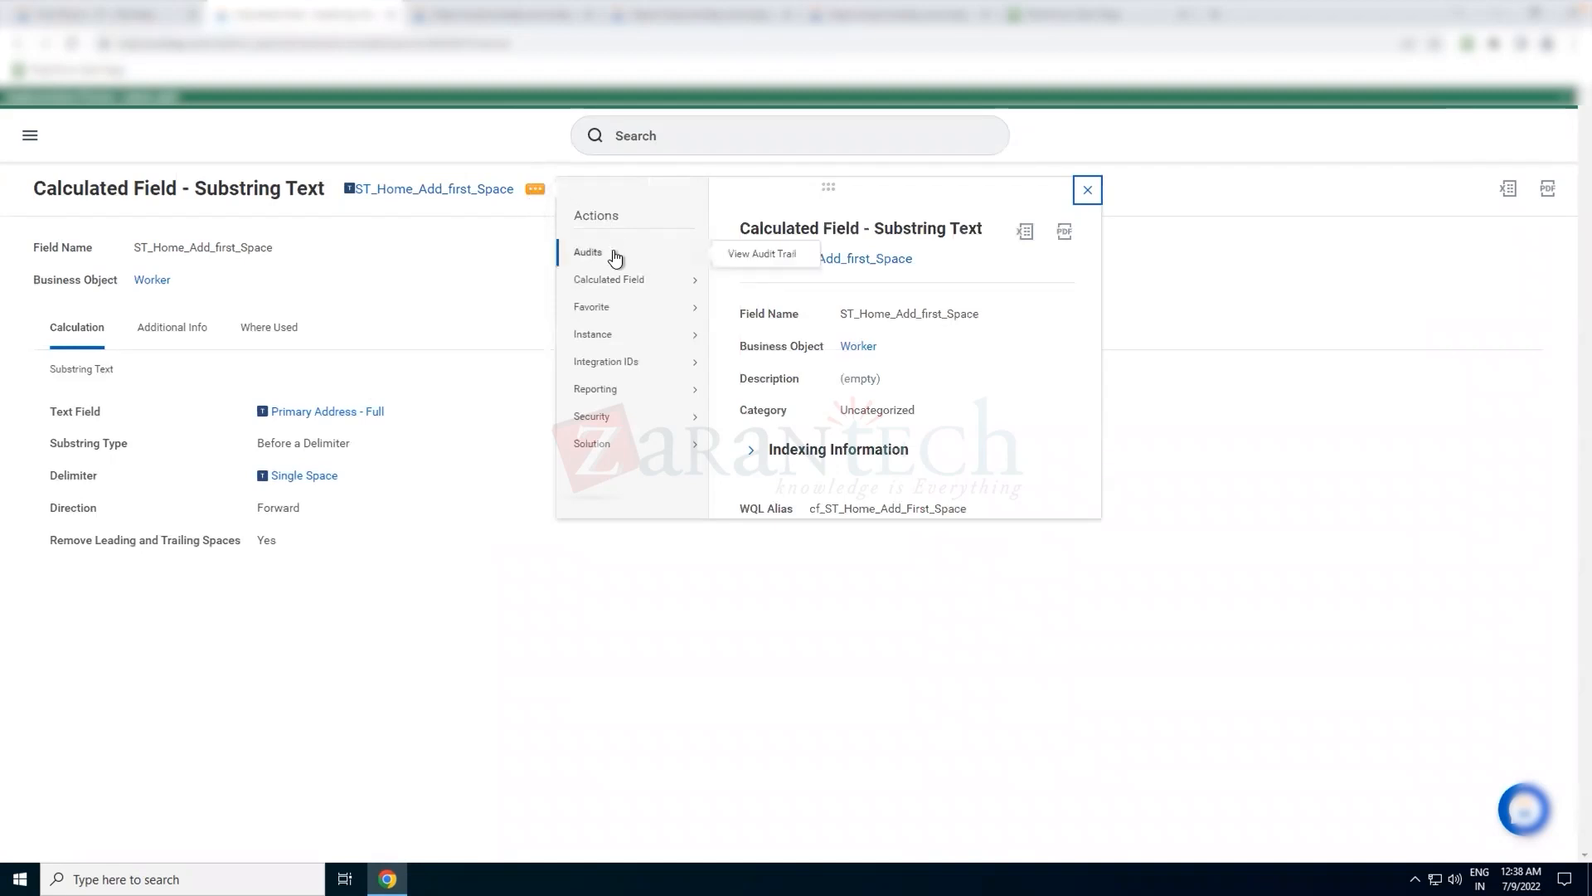
mouse_move(650, 279)
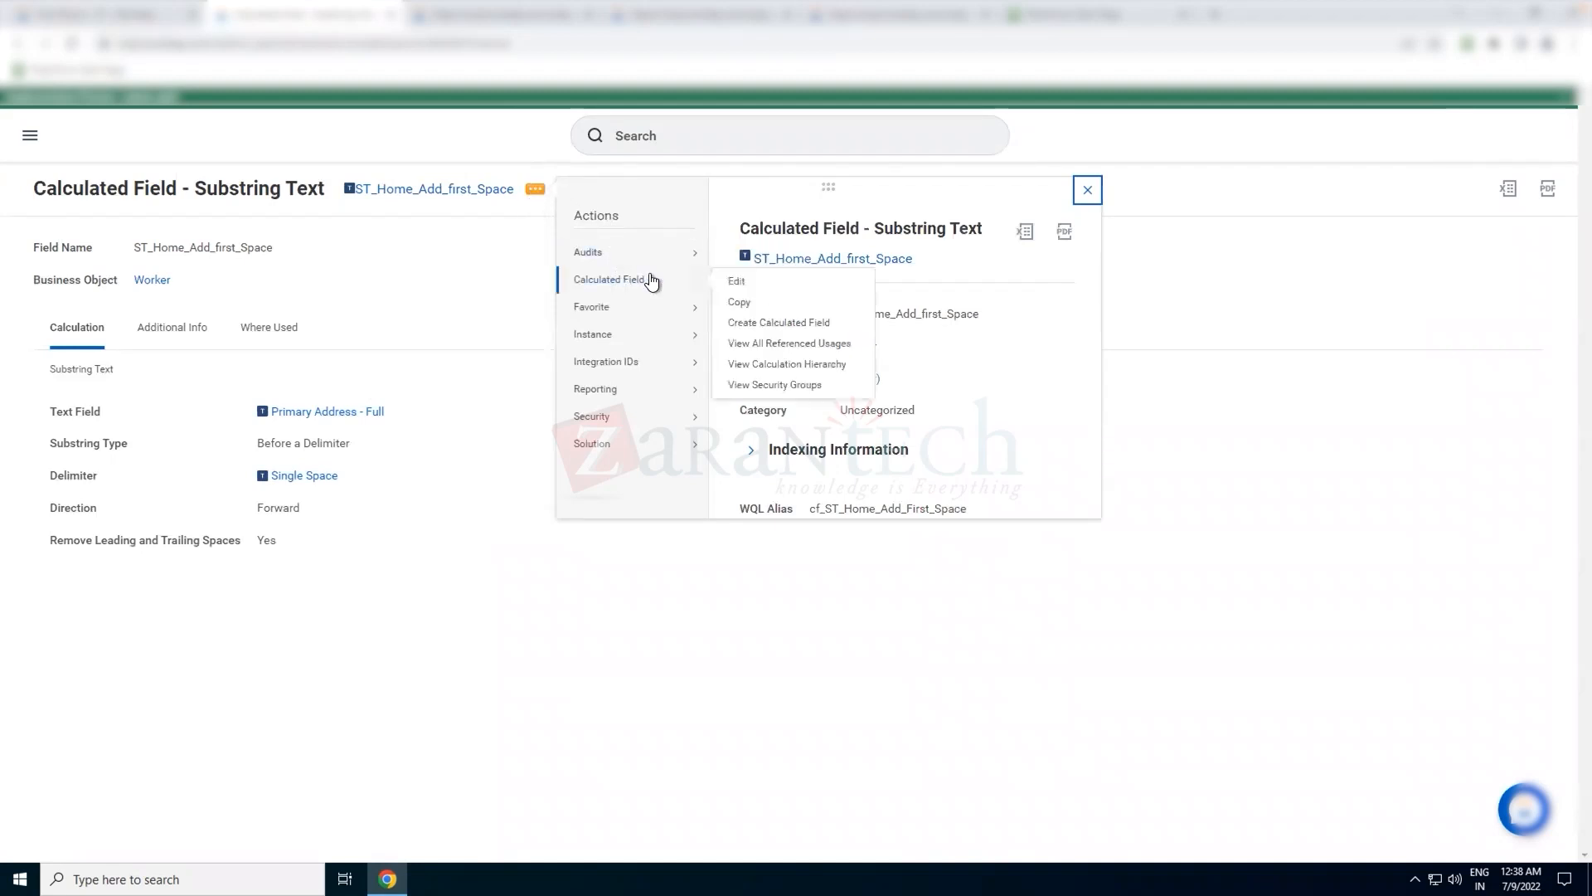
left_click(740, 303)
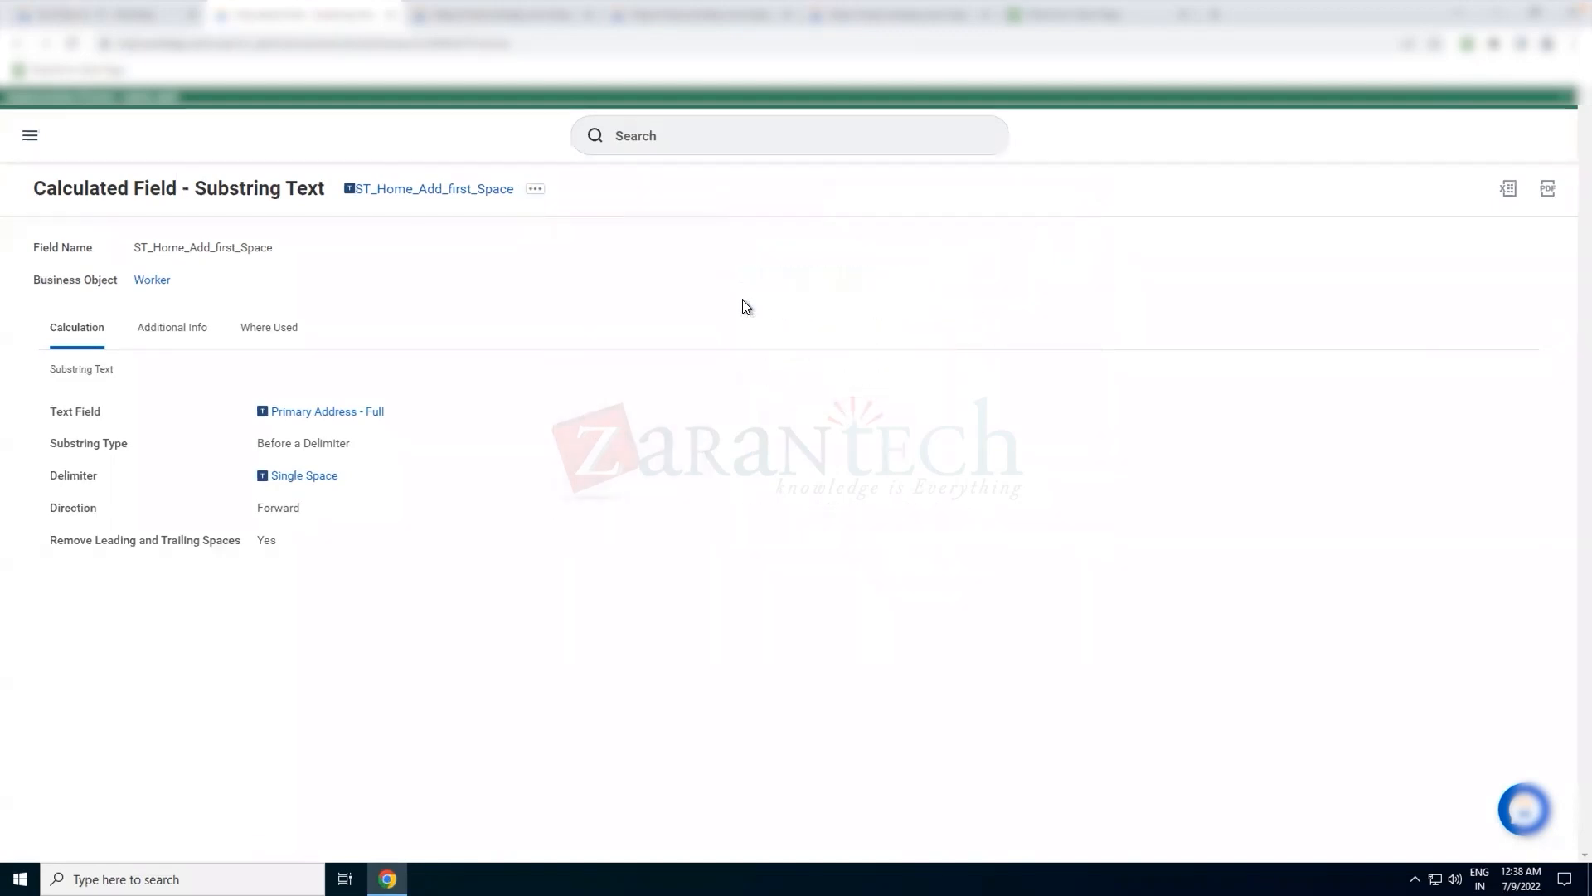
left_click(266, 266)
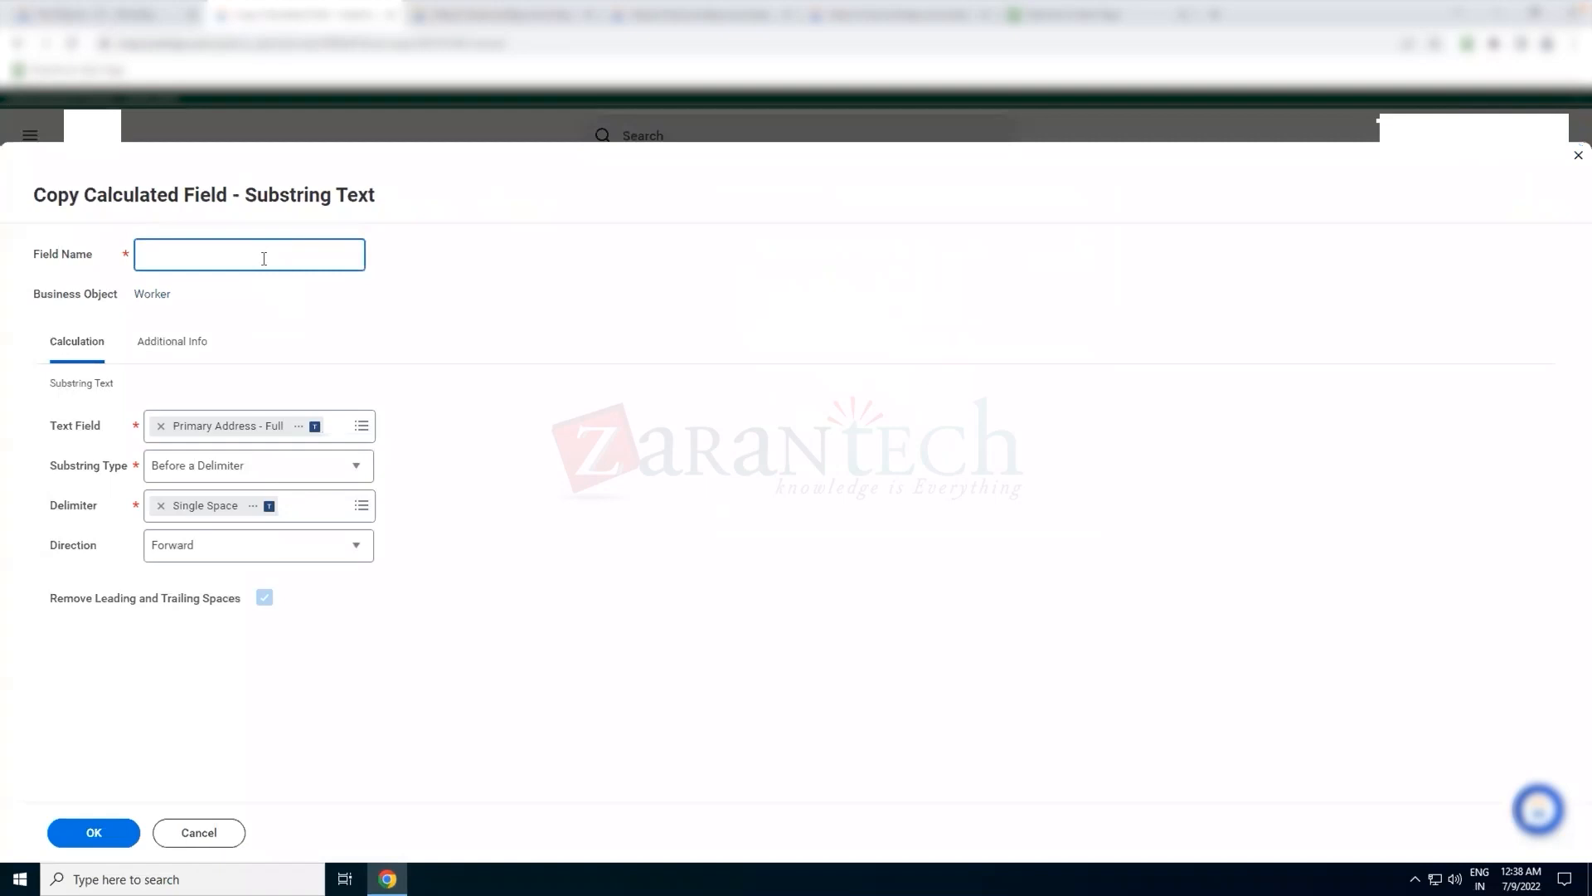
type("ST_Home_Add_After_First_Space")
Set the copied field's substring type to After a Delimiter with Single Space as the delimiter, and save it
left_click(297, 472)
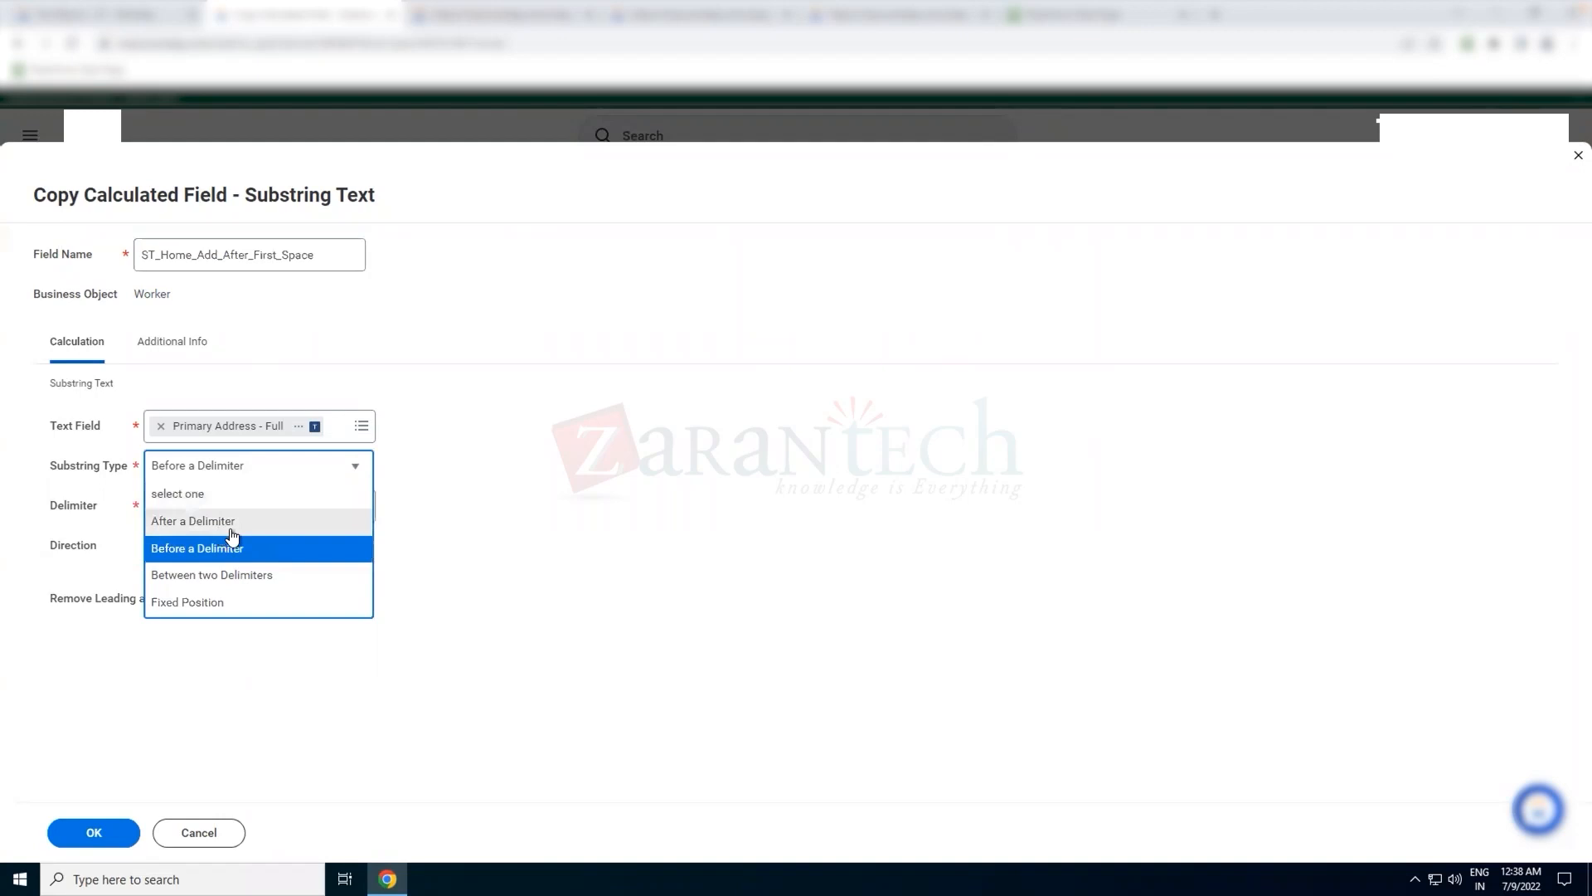
left_click(222, 523)
left_click(222, 504)
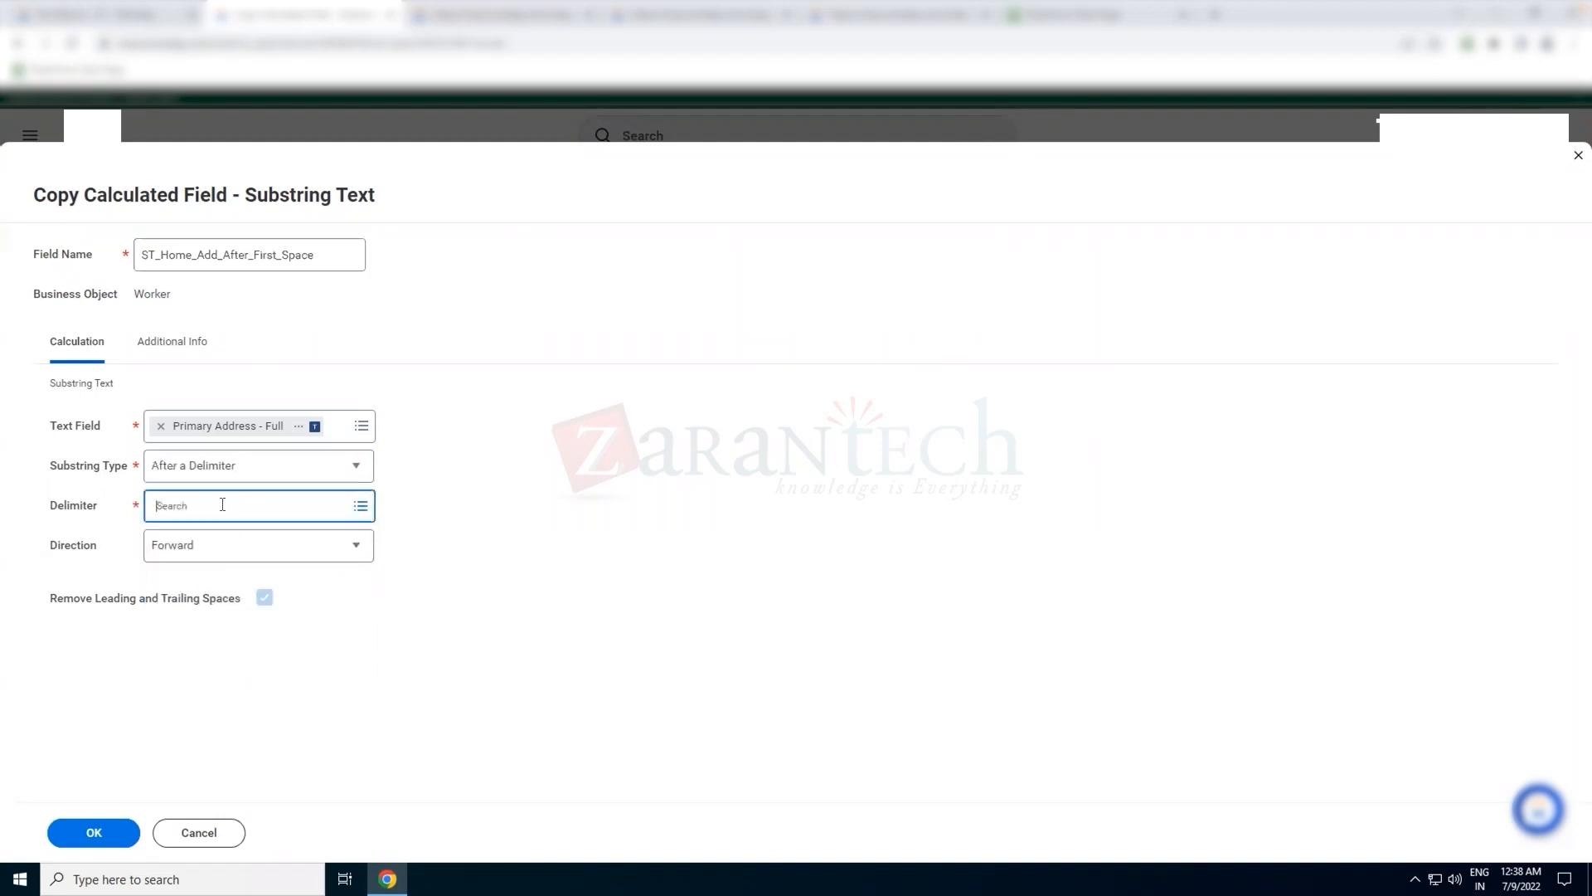
type("single space")
key("Return")
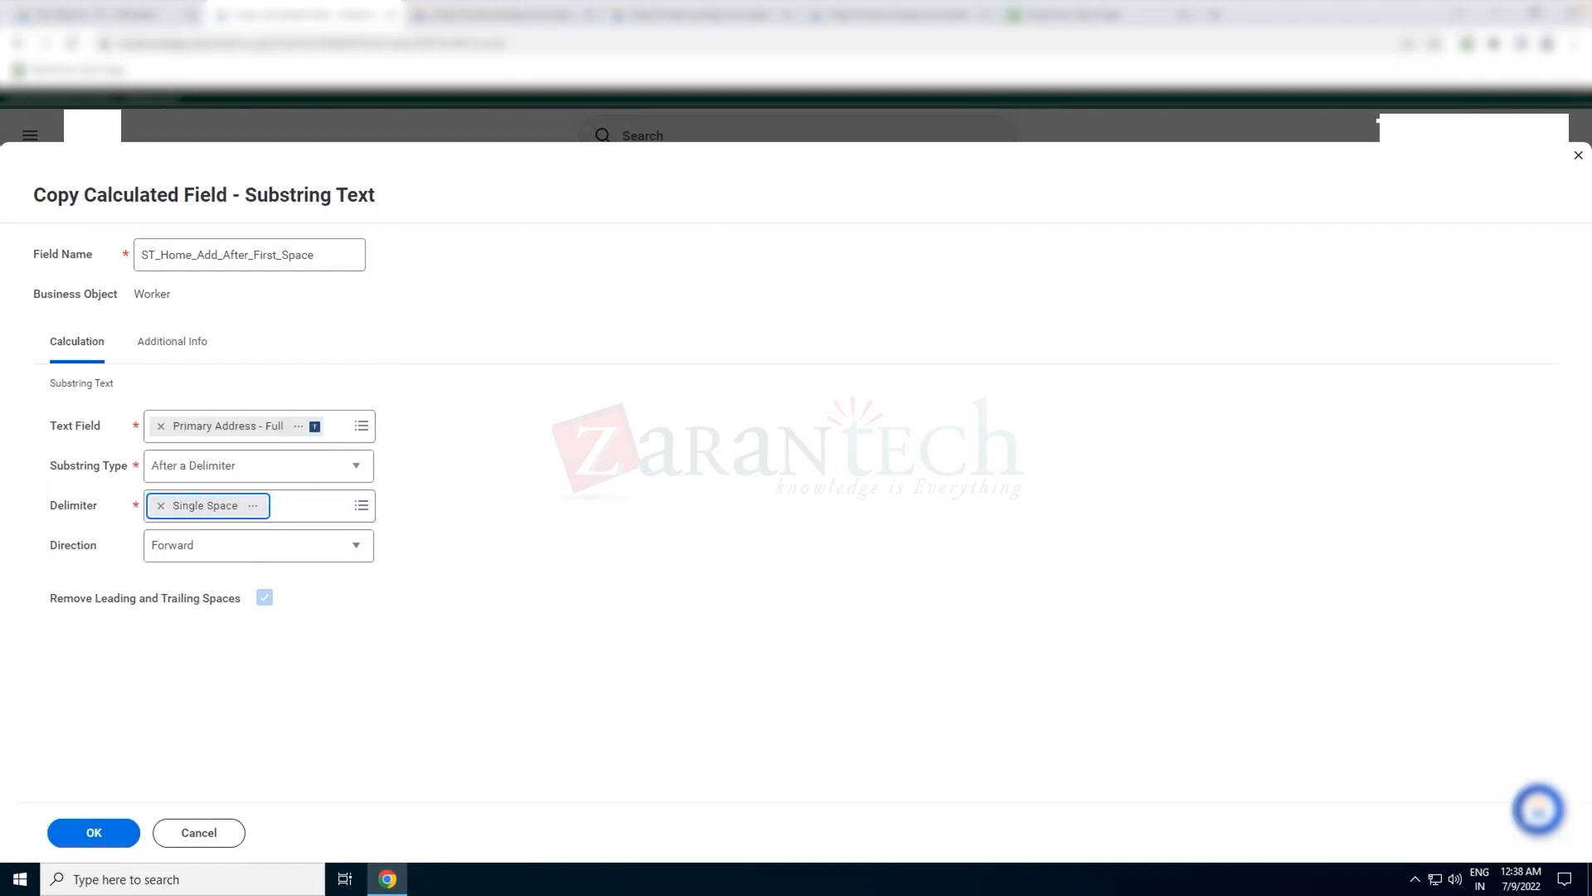
left_click(131, 23)
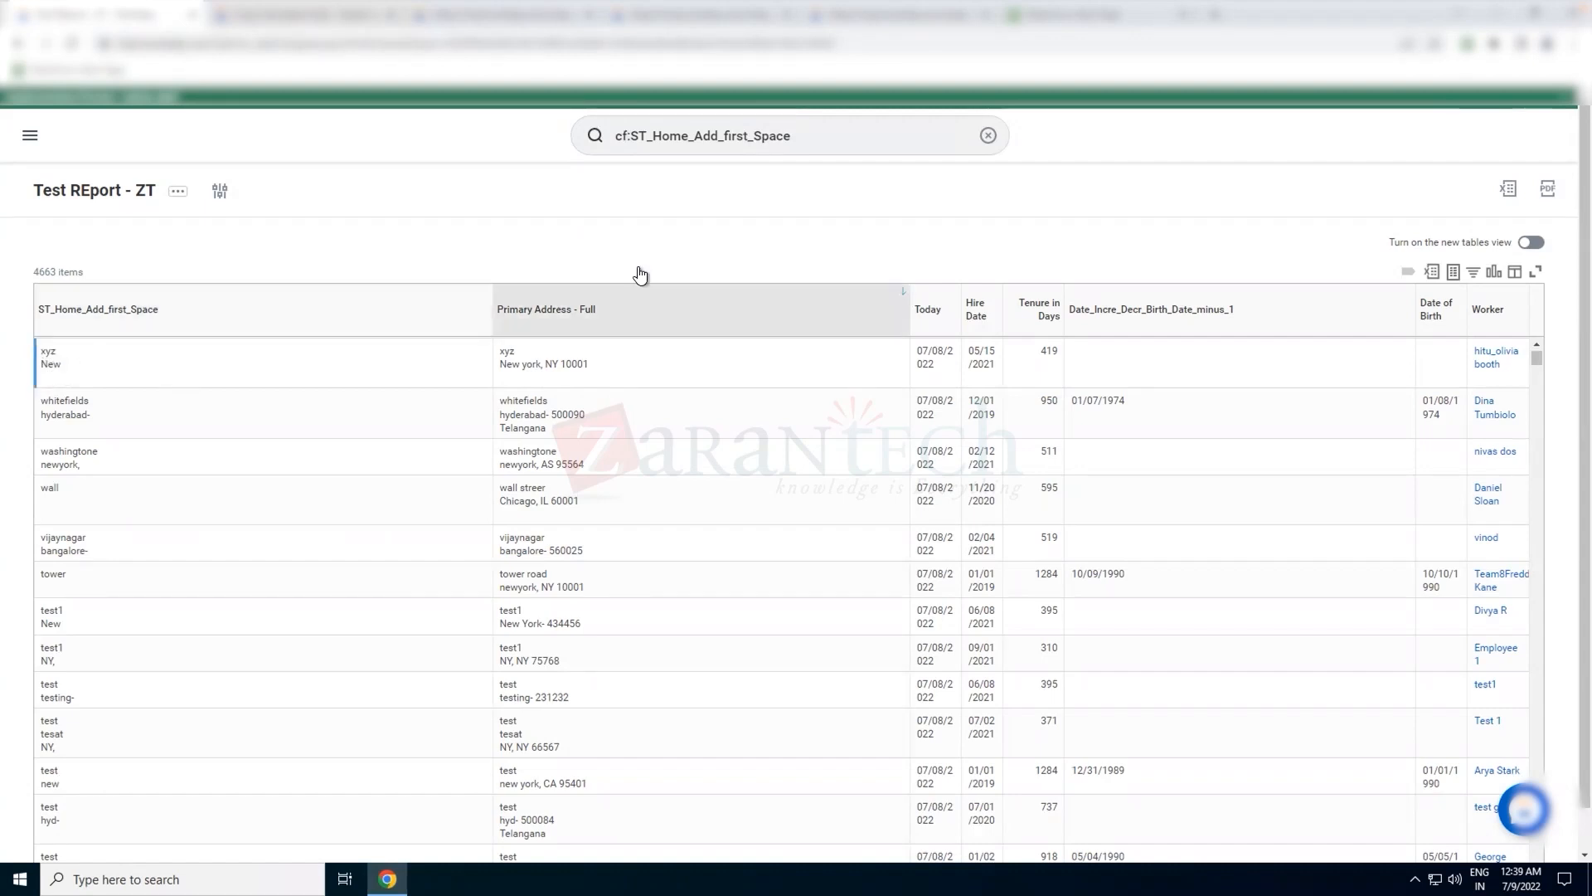
left_click(334, 21)
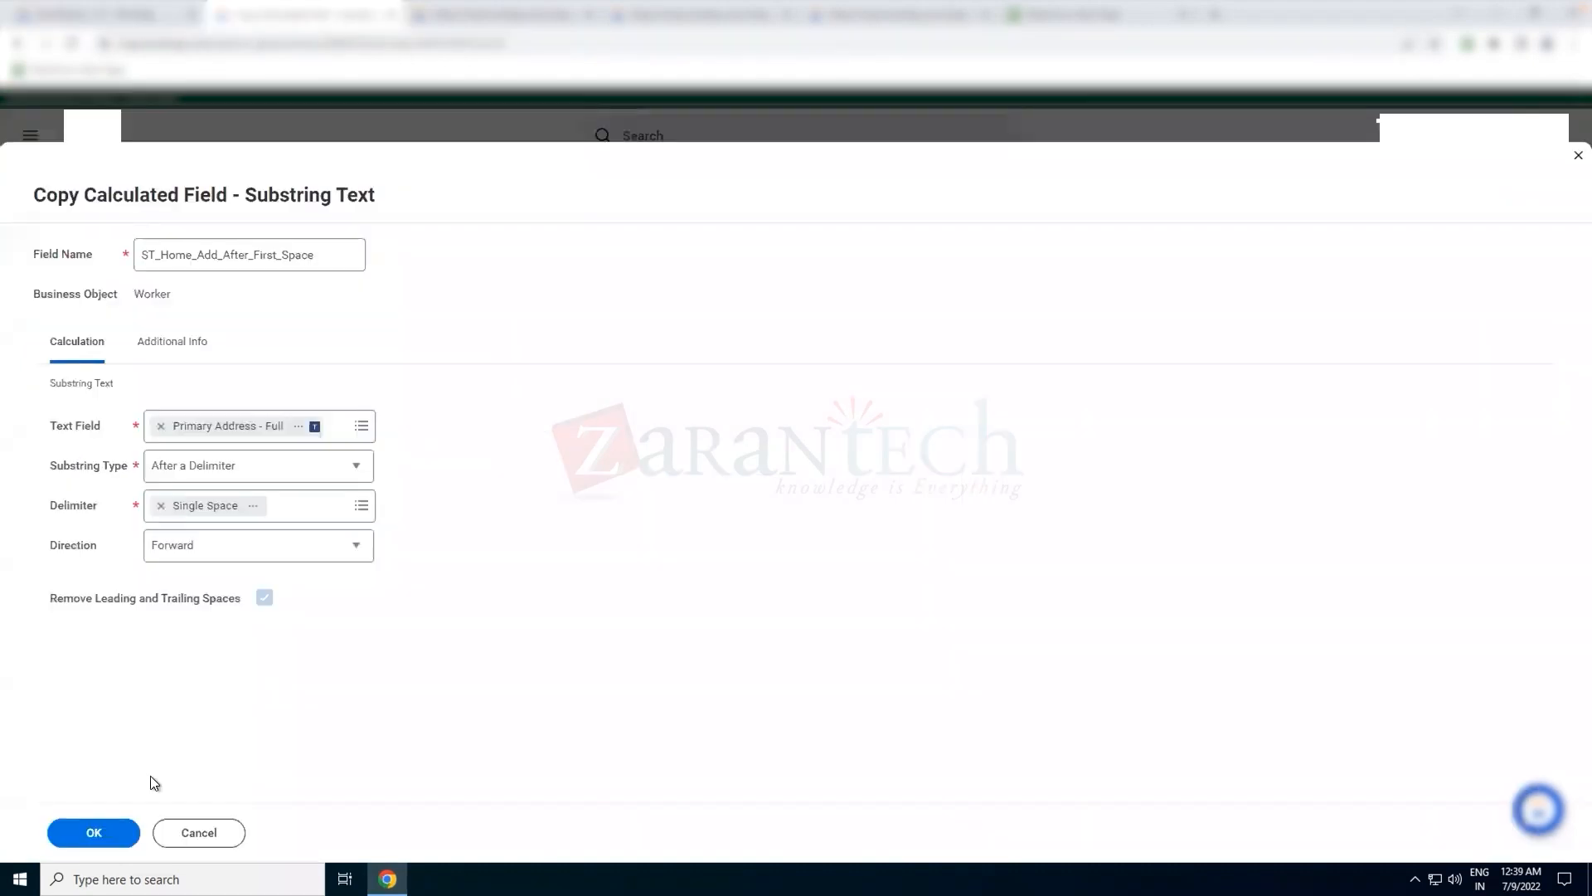
left_click(97, 834)
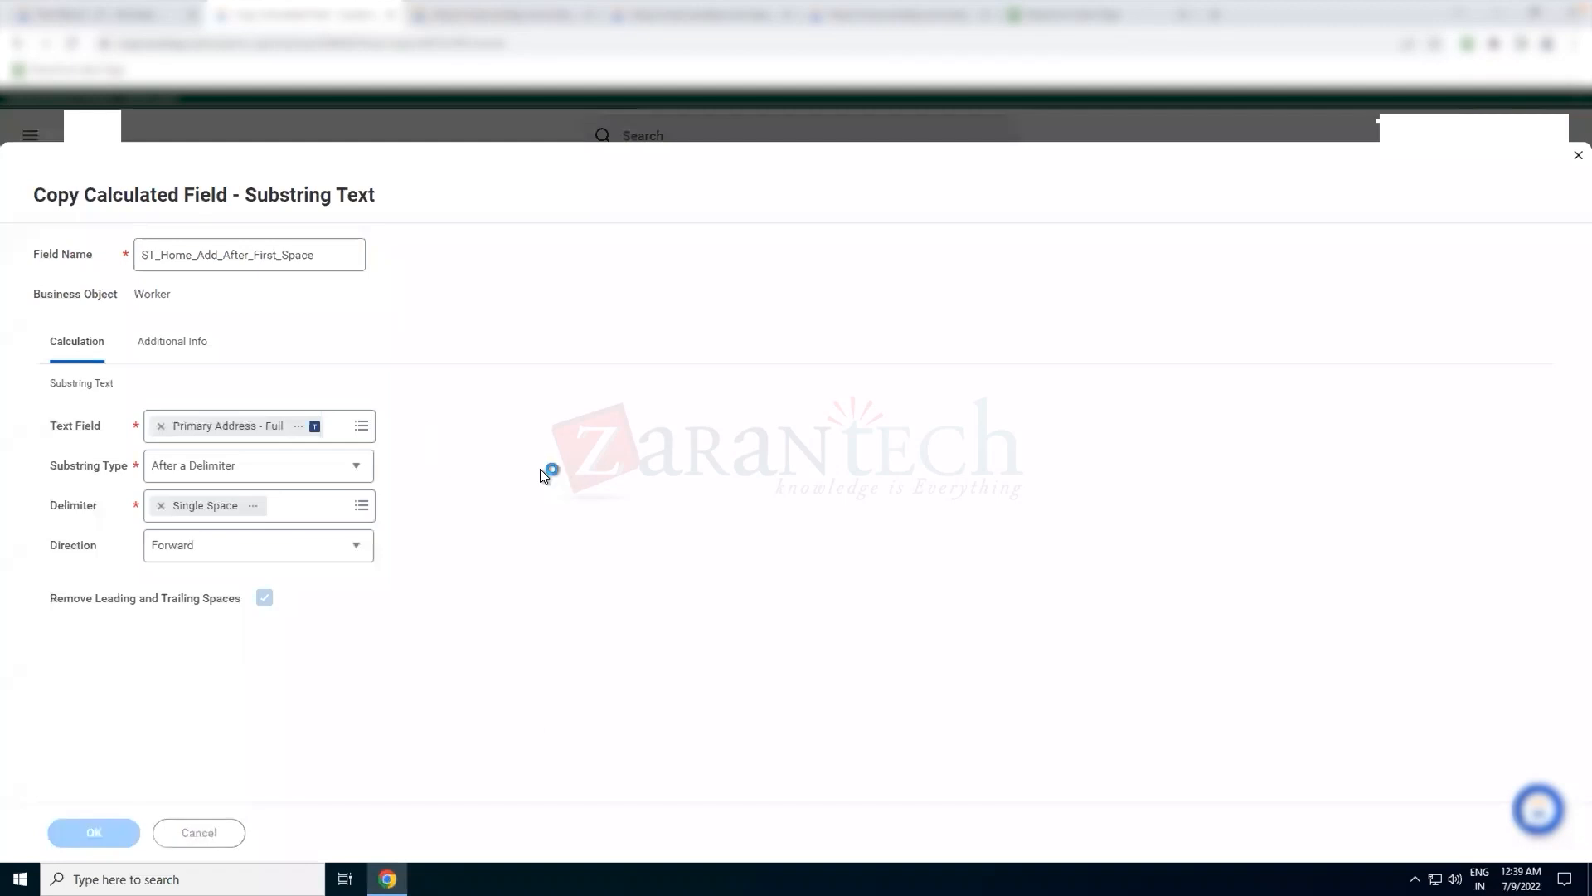
Copy the new calculated field's name and open the Test REport - ZT definition for editing in a new tab
double_click(255, 298)
key("ctrl+c")
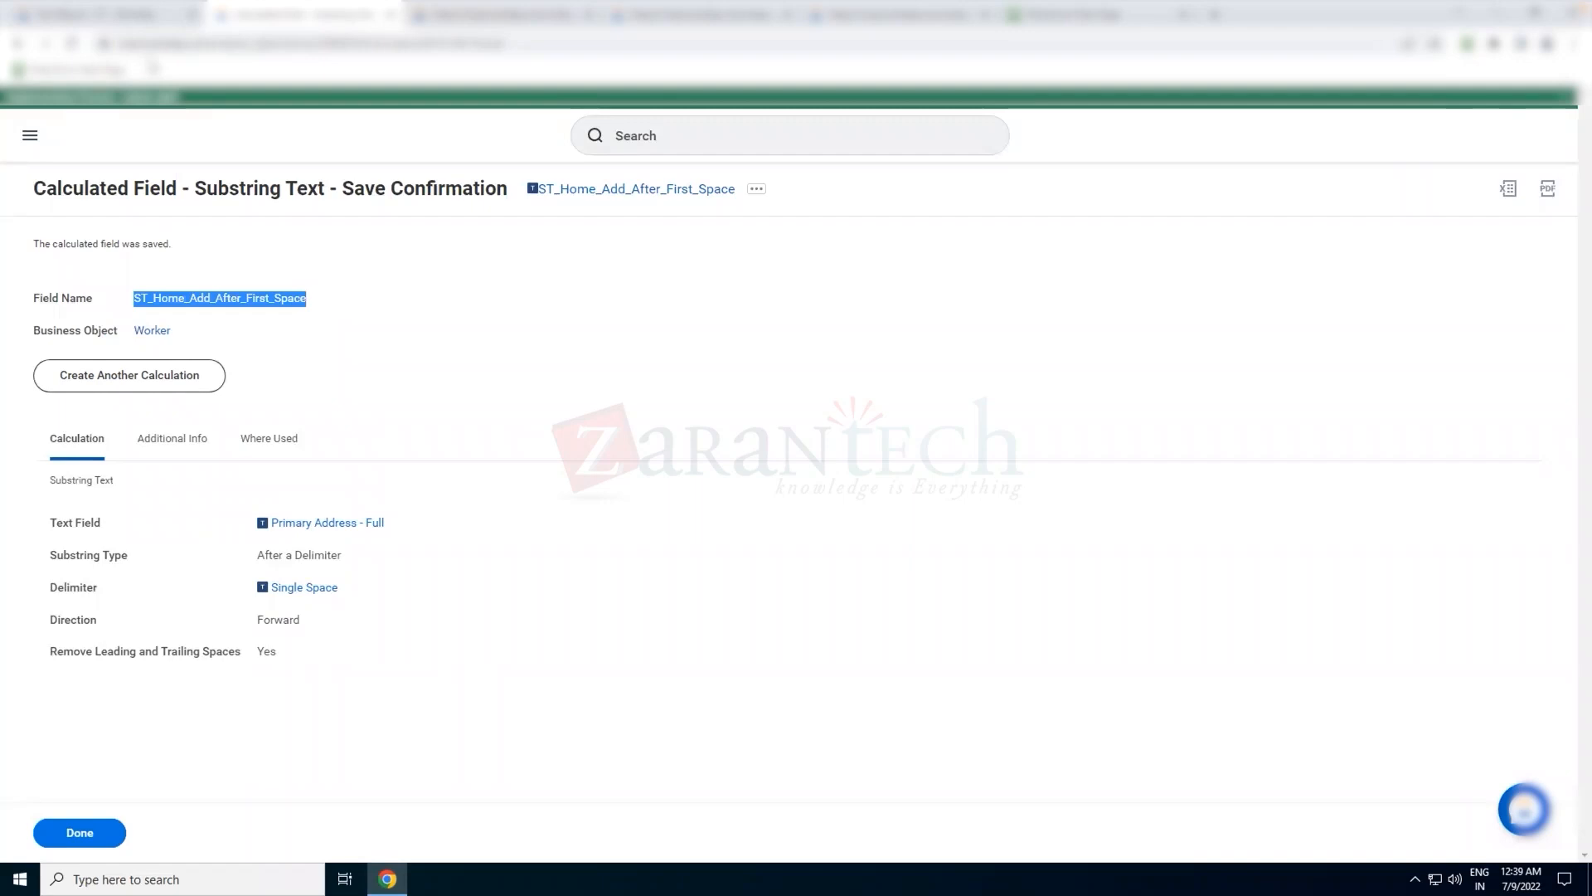
left_click(111, 23)
left_click(180, 191)
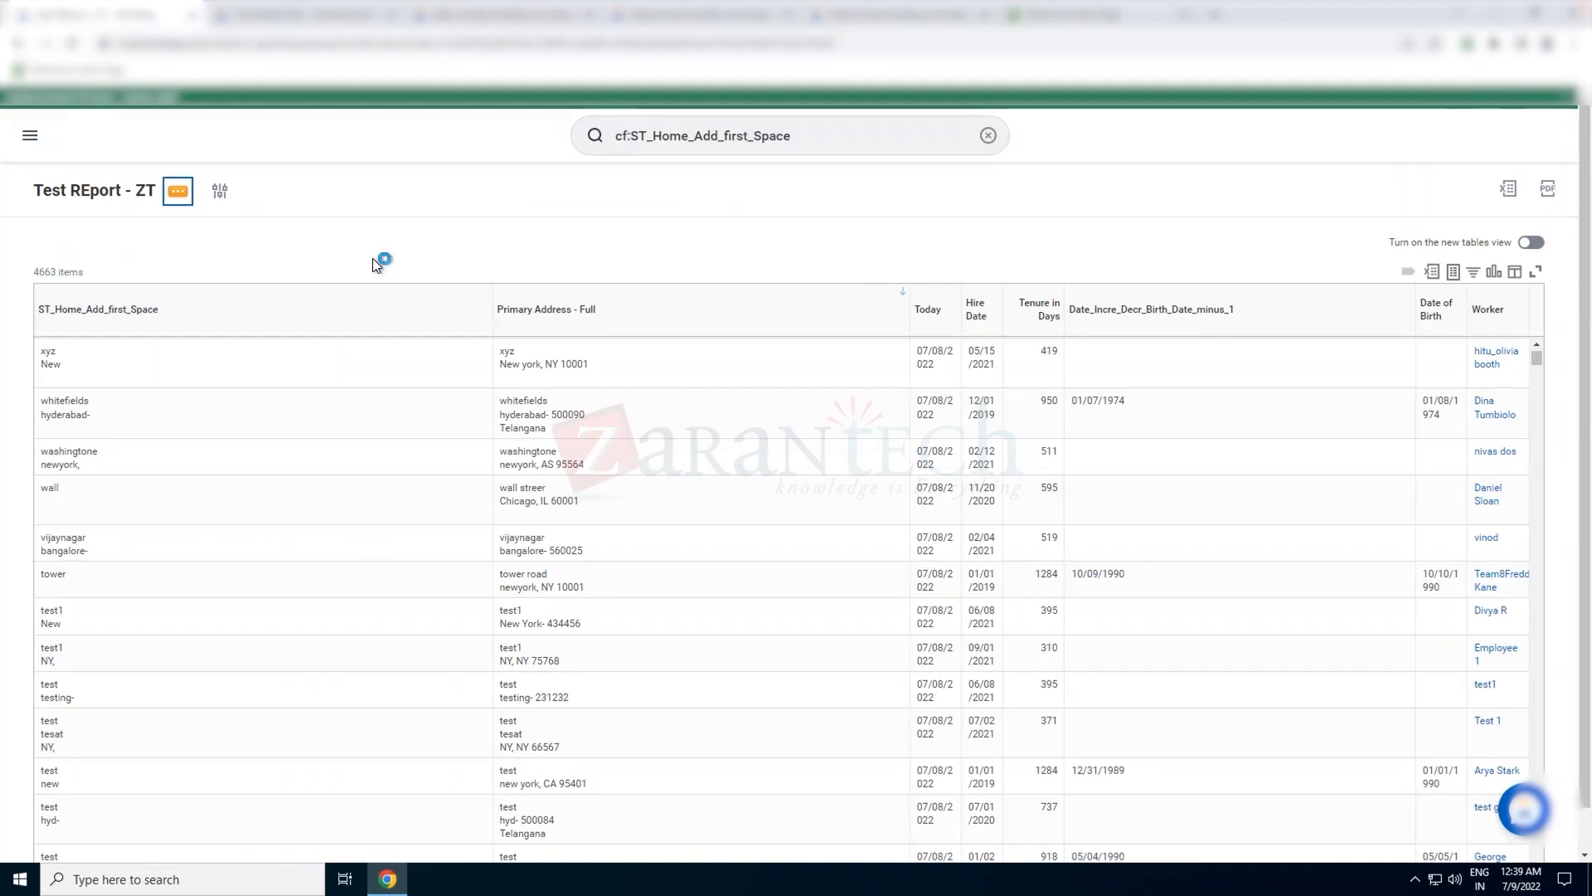
mouse_move(349, 264)
left_click(419, 276)
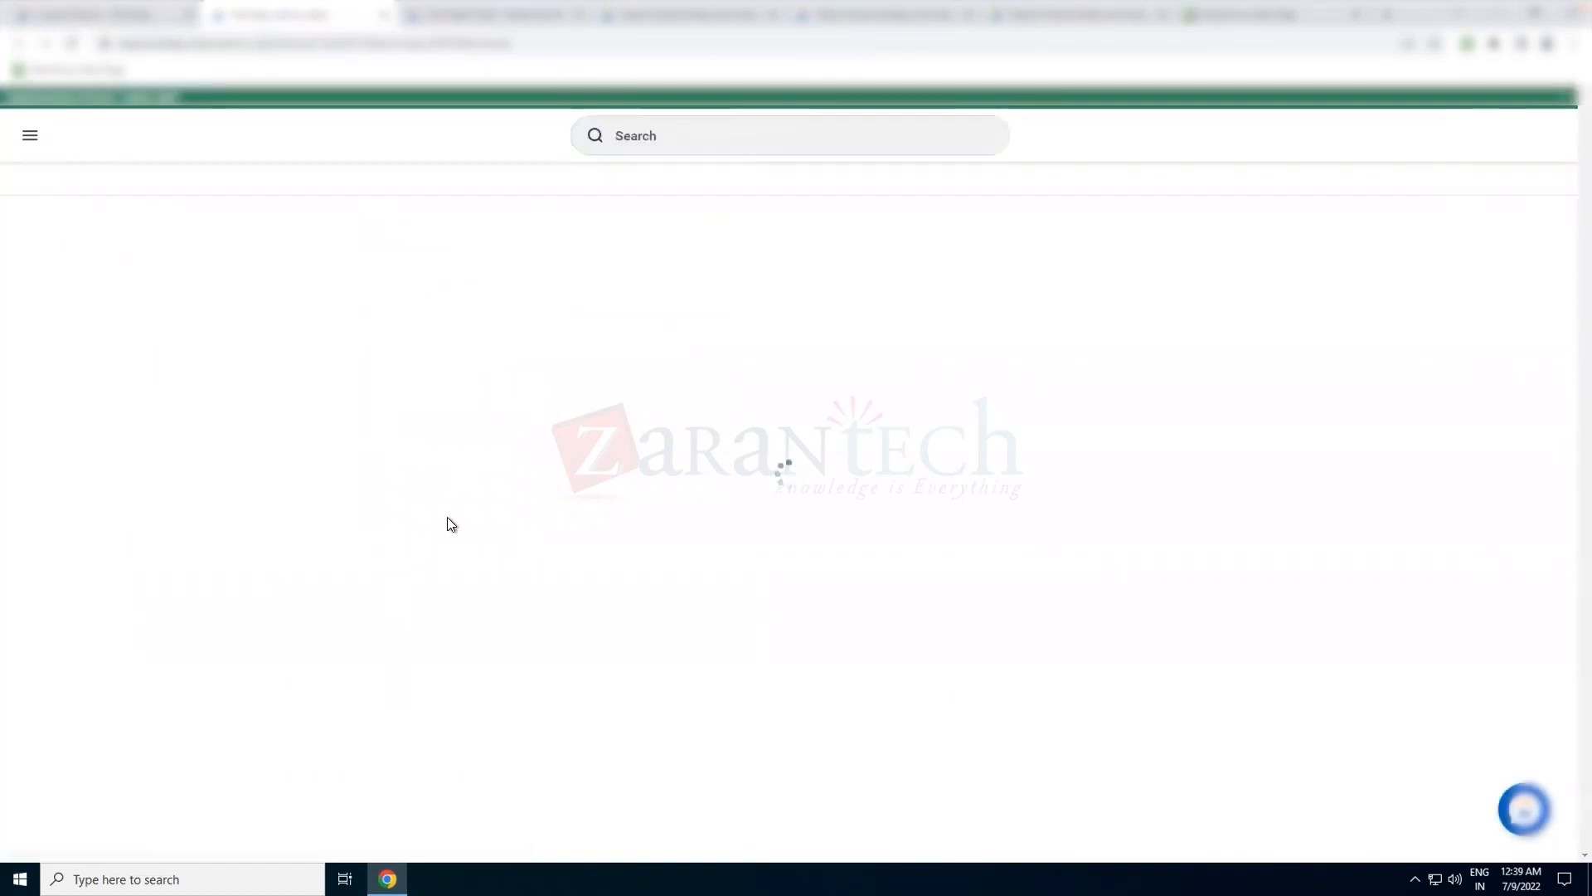
Add ST_Home_Add_After_First_Space as the report's first column, move Primary Address - Full up one row, and save the report
left_click(94, 712)
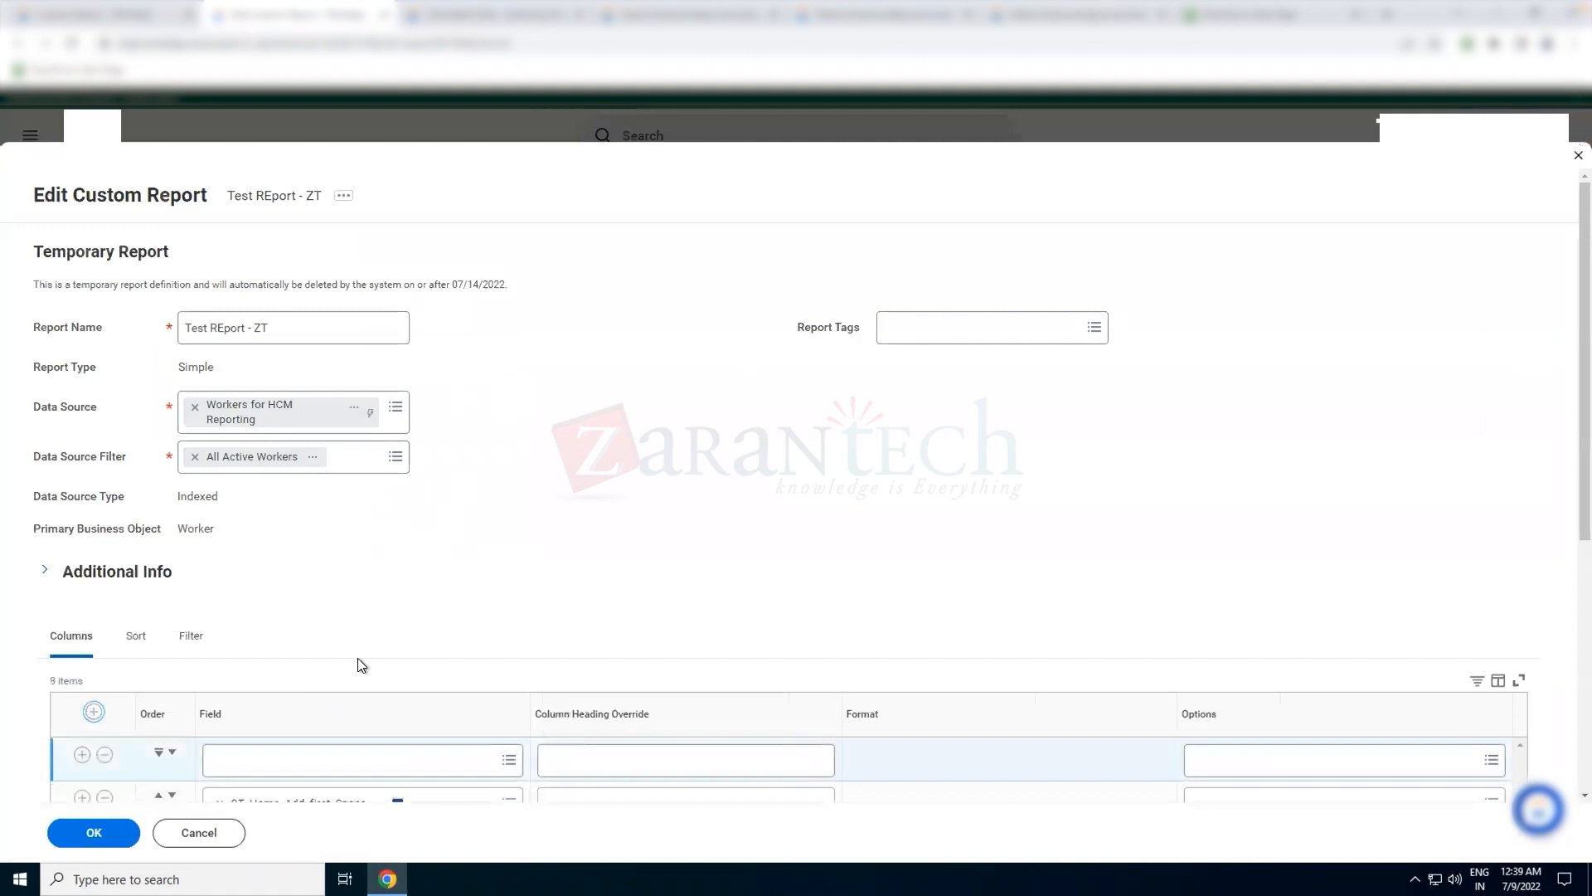
scroll(355, 661, "down", 1)
left_click(297, 664)
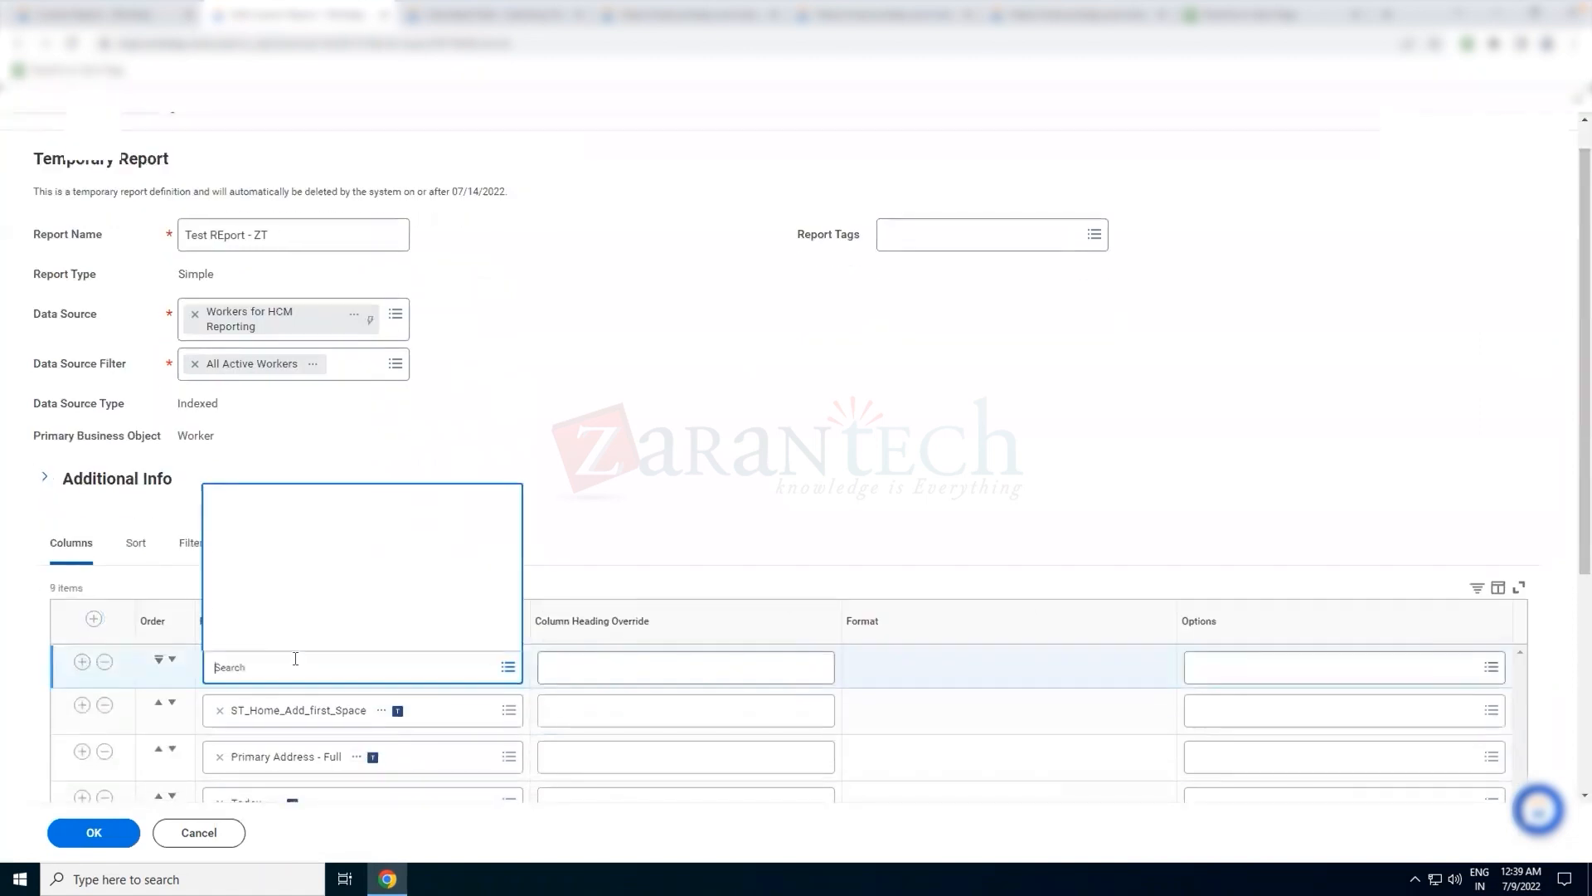
key("super")
key("ctrl+v")
left_click(878, 489)
left_click(252, 677)
key("ctrl+v")
key("Return")
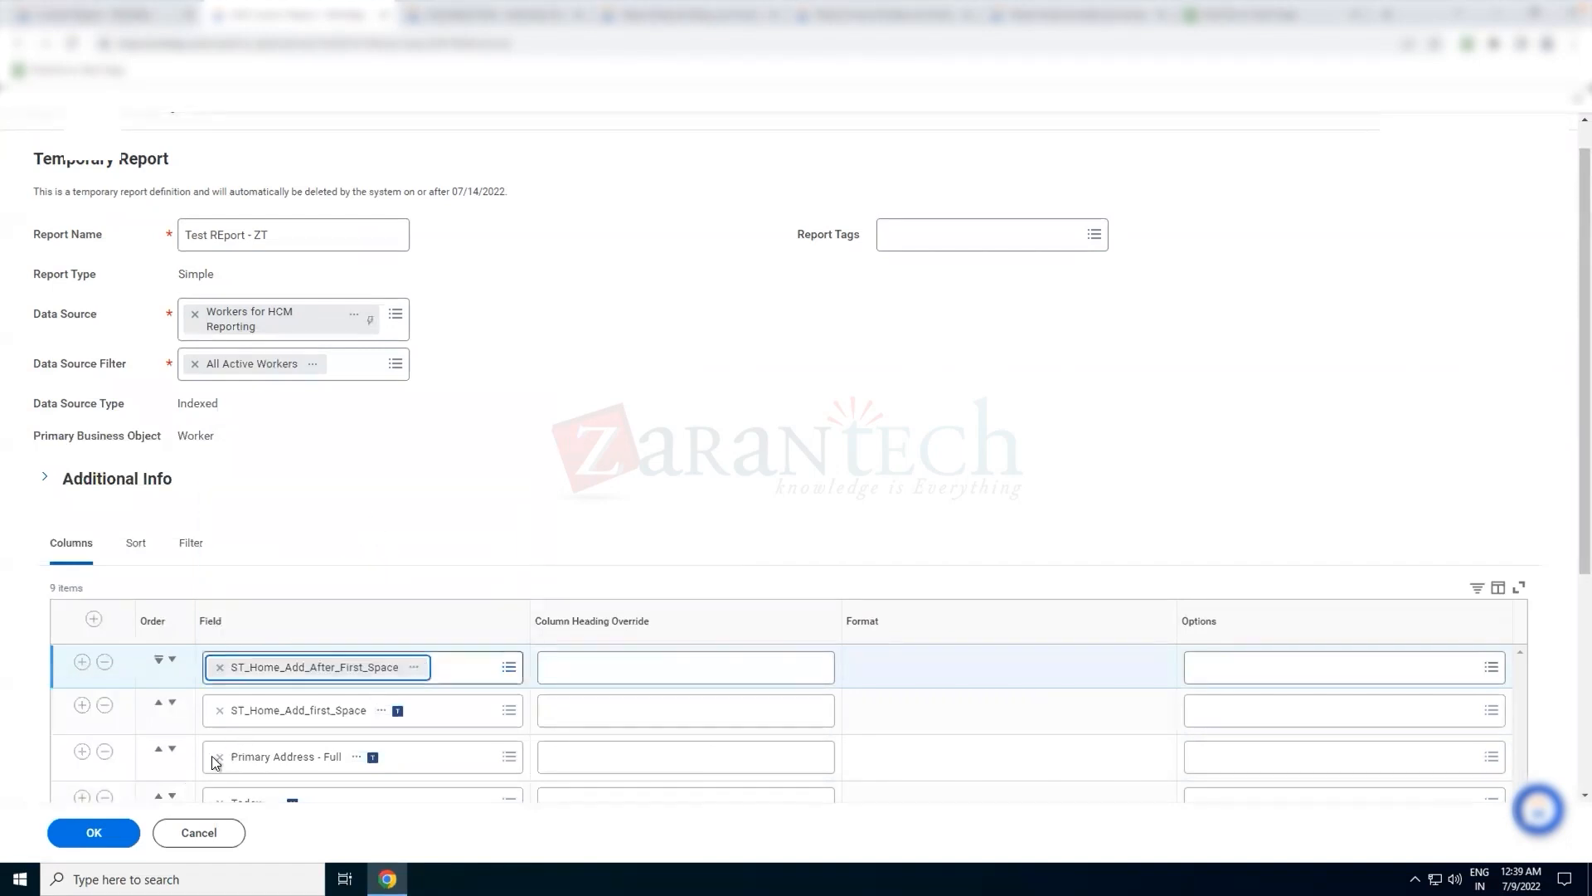
left_click(158, 749)
left_click(91, 834)
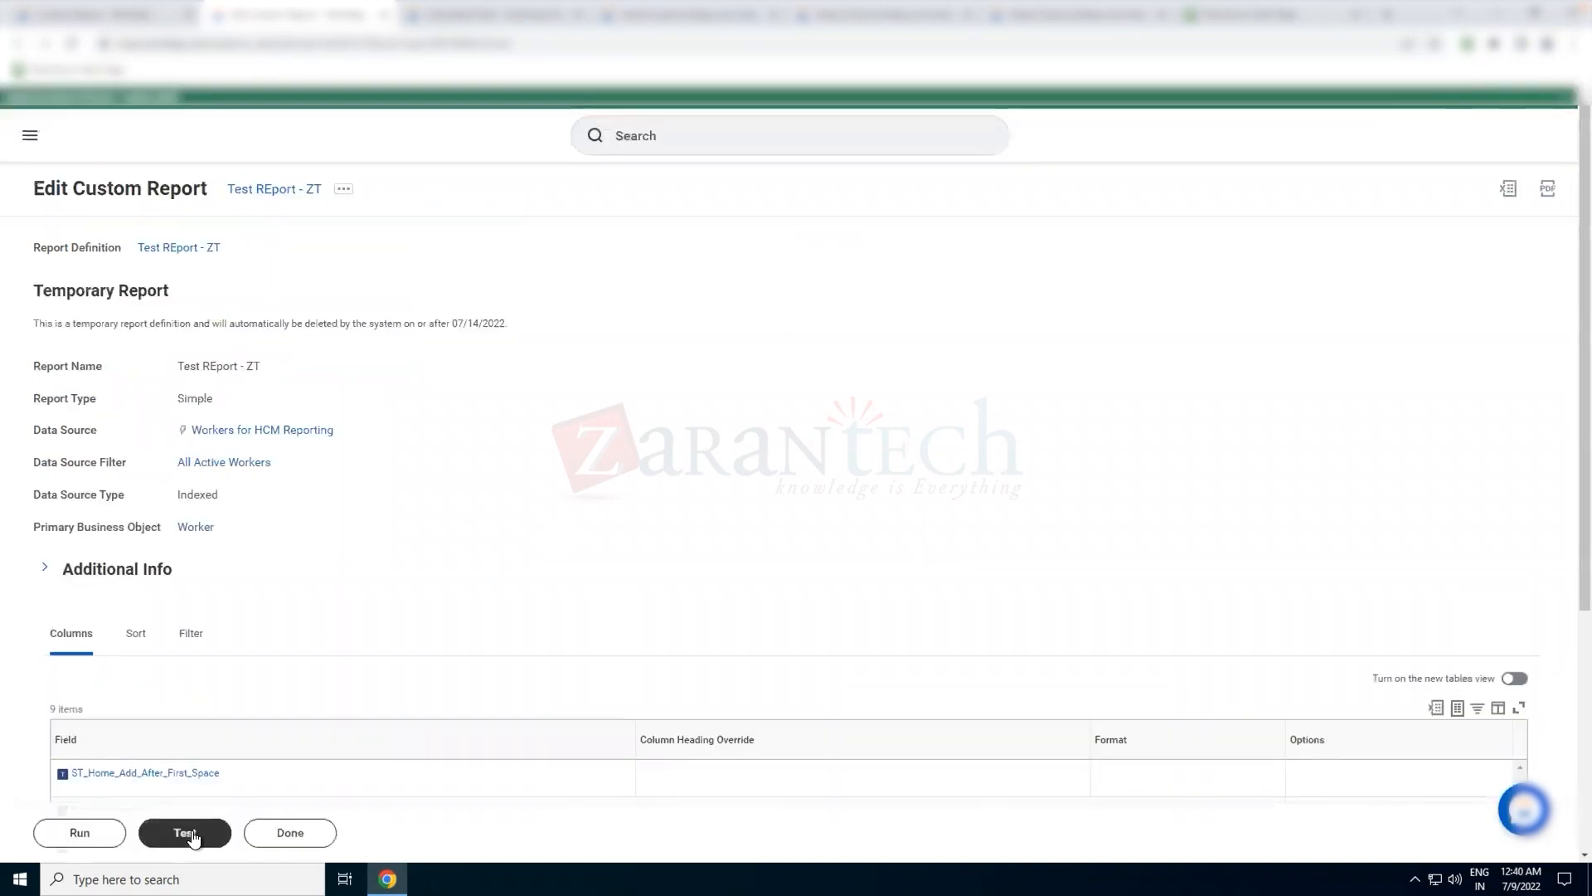
Run Test REport - ZT with all prompts left blank and sort the results by ST_Home_Add_After_First_Space in descending order
left_click(74, 833)
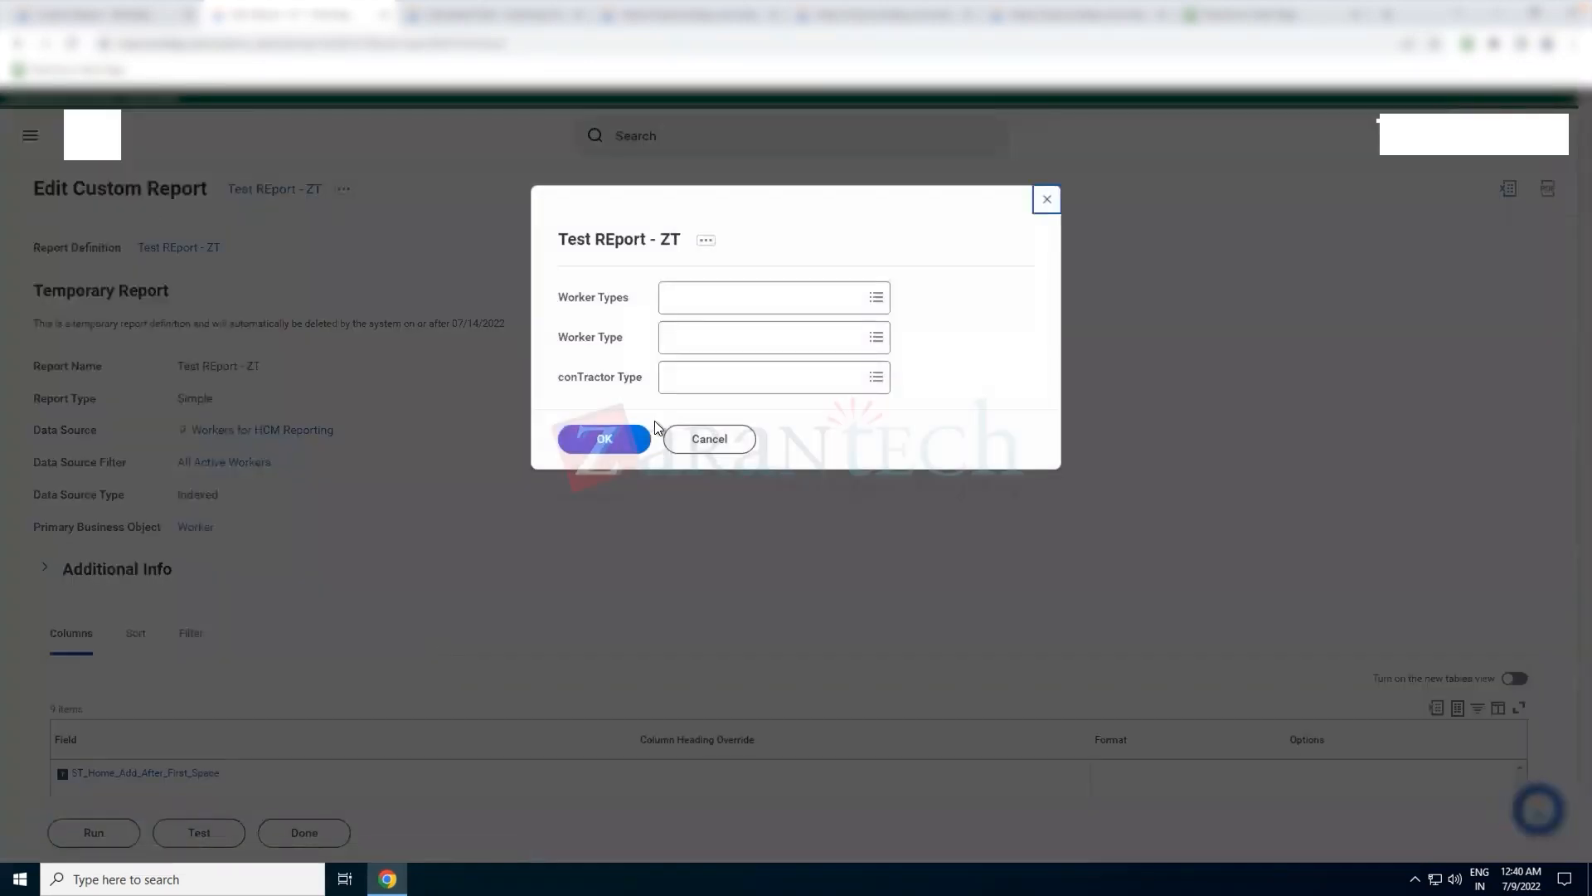
left_click(607, 438)
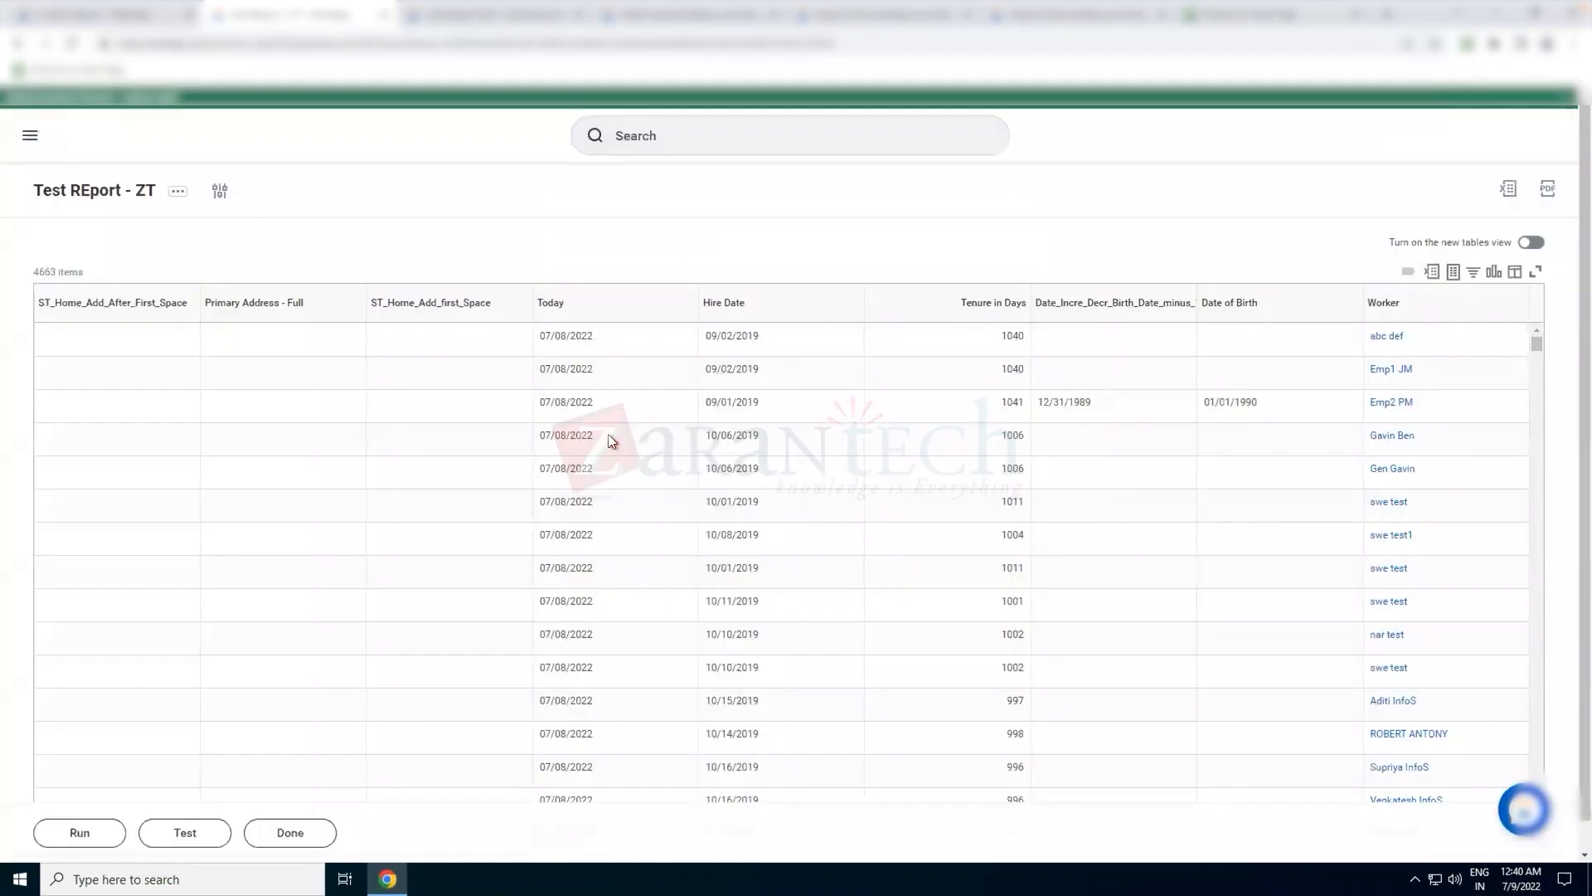
left_click(302, 309)
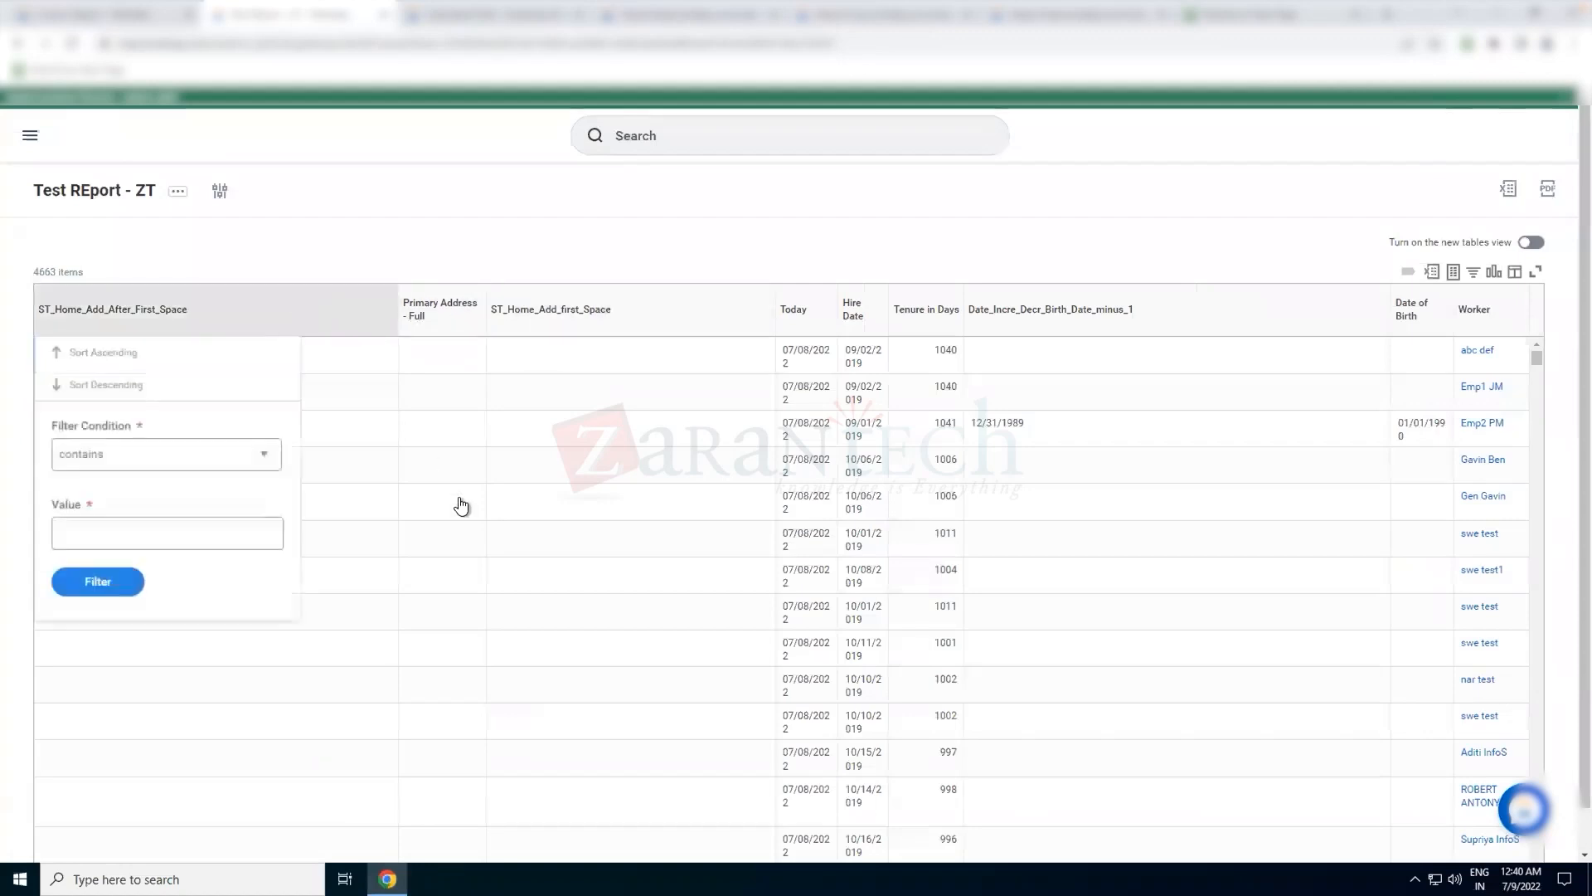
left_click(116, 399)
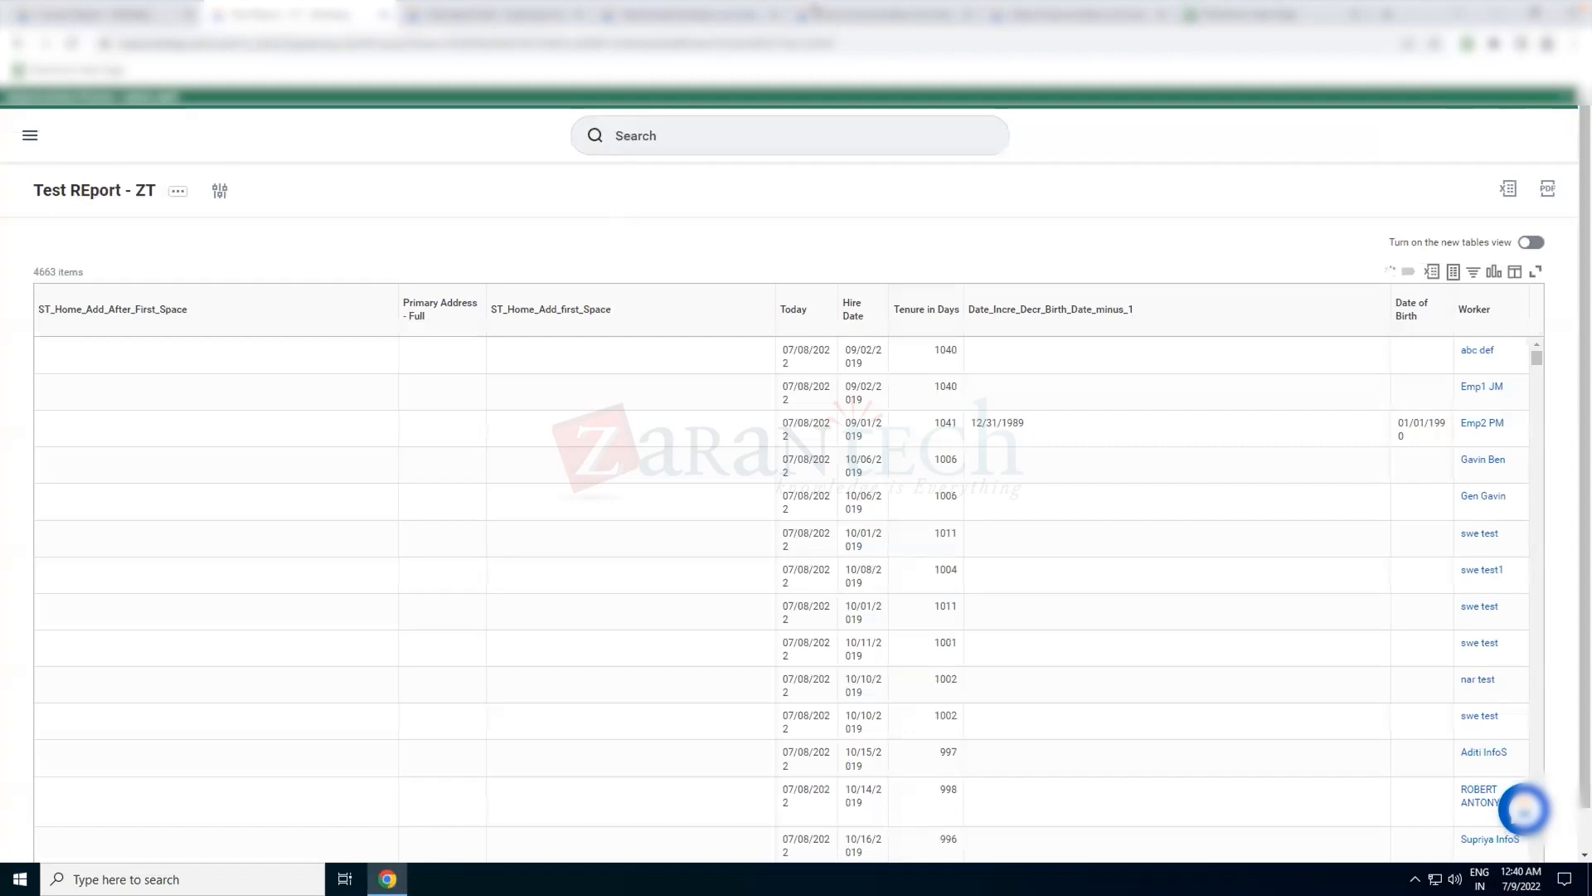
mouse_move(814, 8)
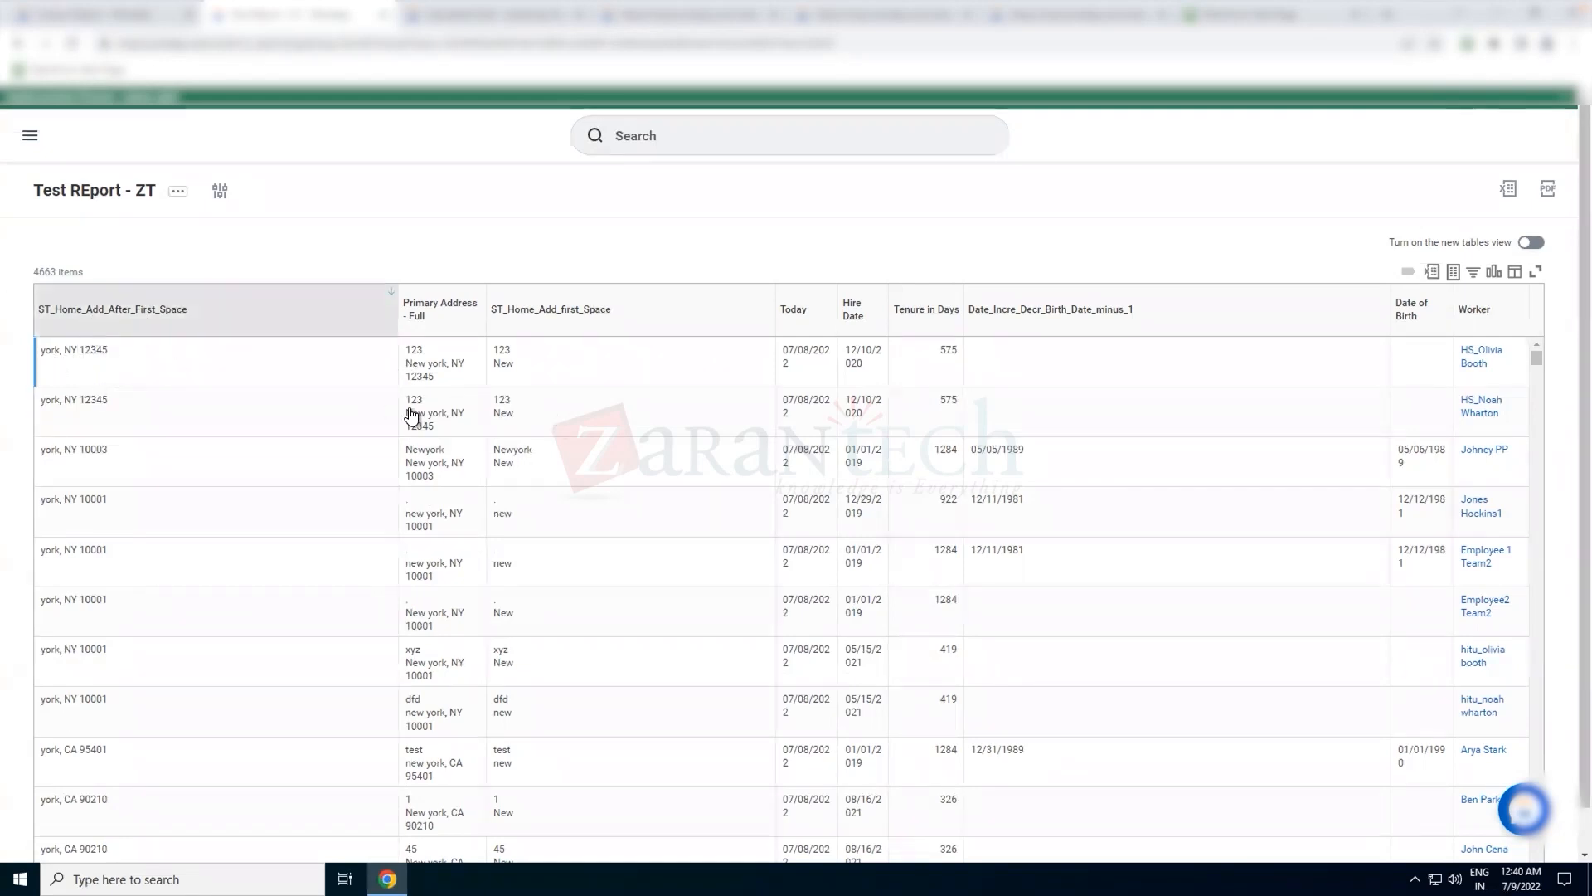
Compare the first result row's Primary Address - Full and ST_Home_Add_first_Space values with the saved ST_Home_Add_After_First_Space definition
left_click_drag(495, 349, 504, 350)
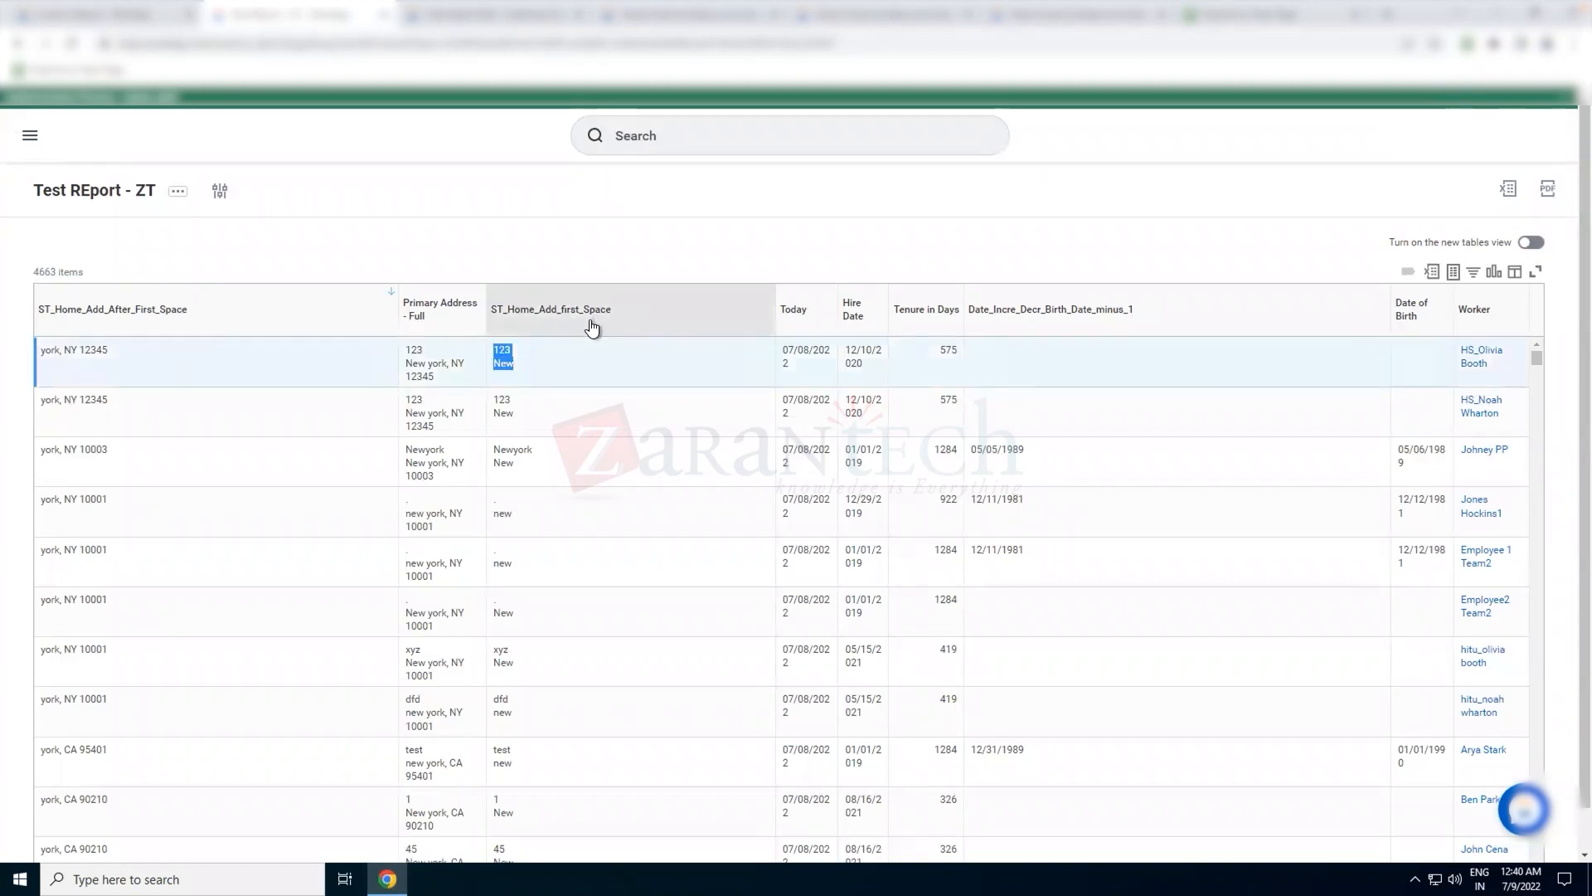
left_click(519, 254)
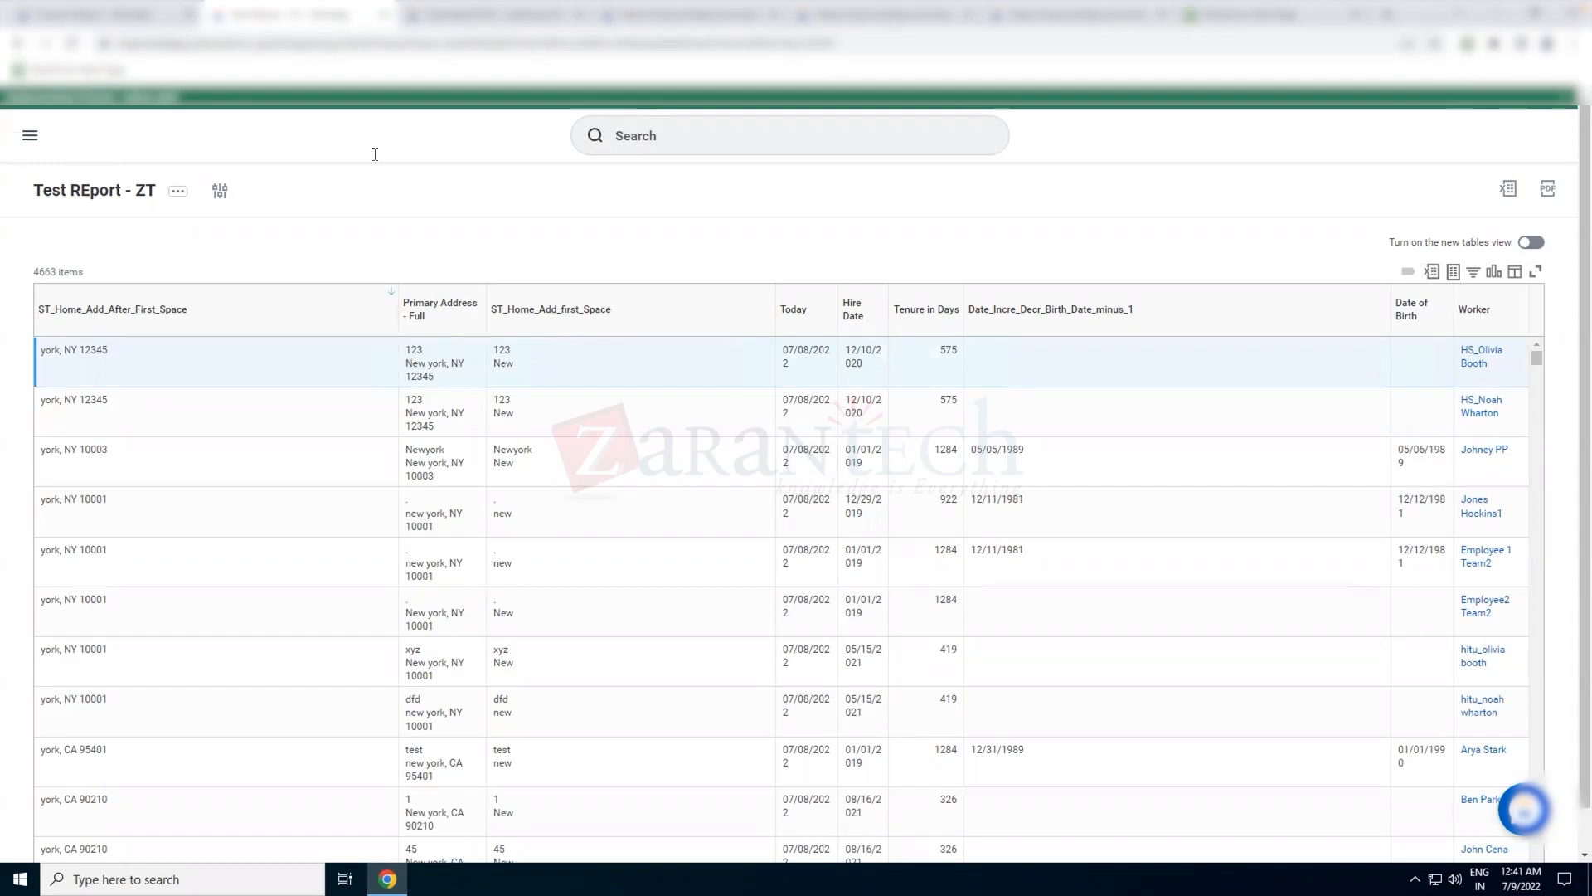
key("ctrl+Tab")
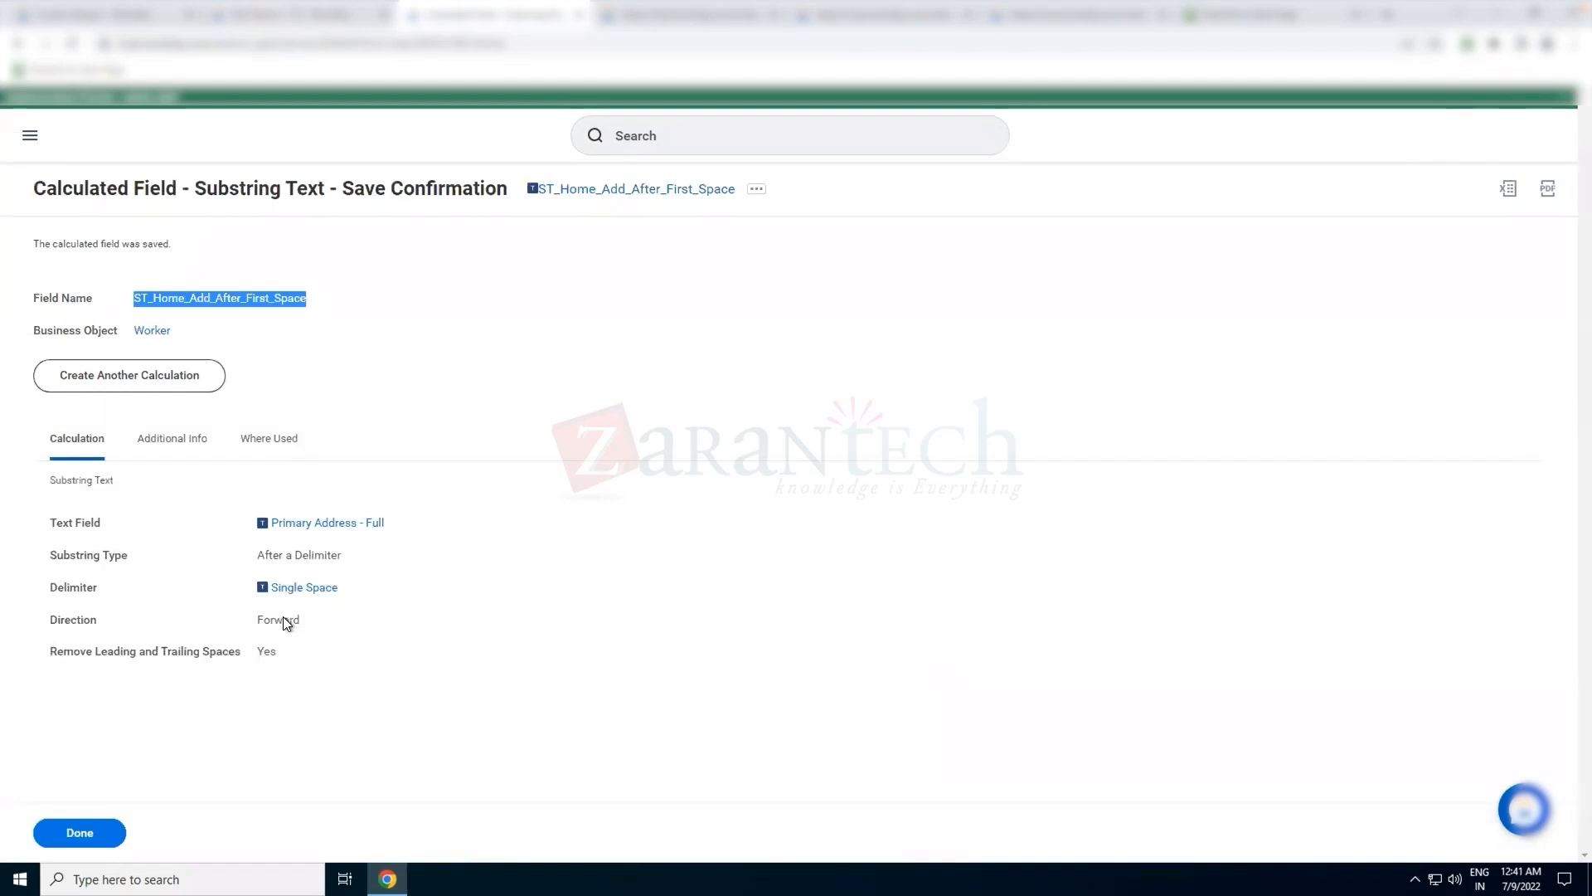
left_click(328, 22)
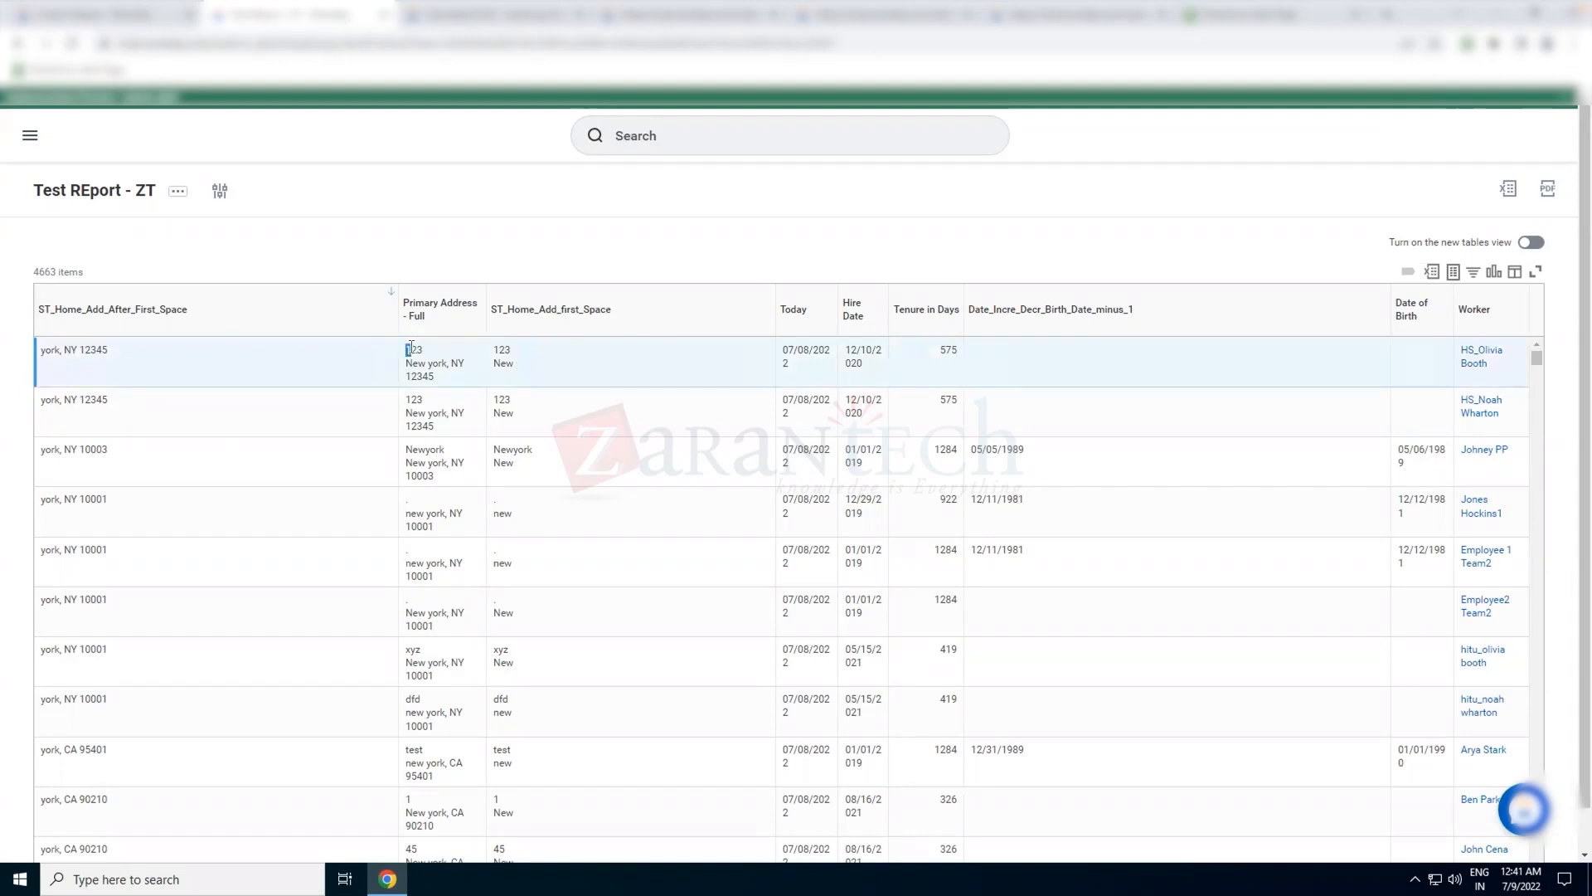
left_click_drag(406, 348, 427, 361)
left_click(496, 17)
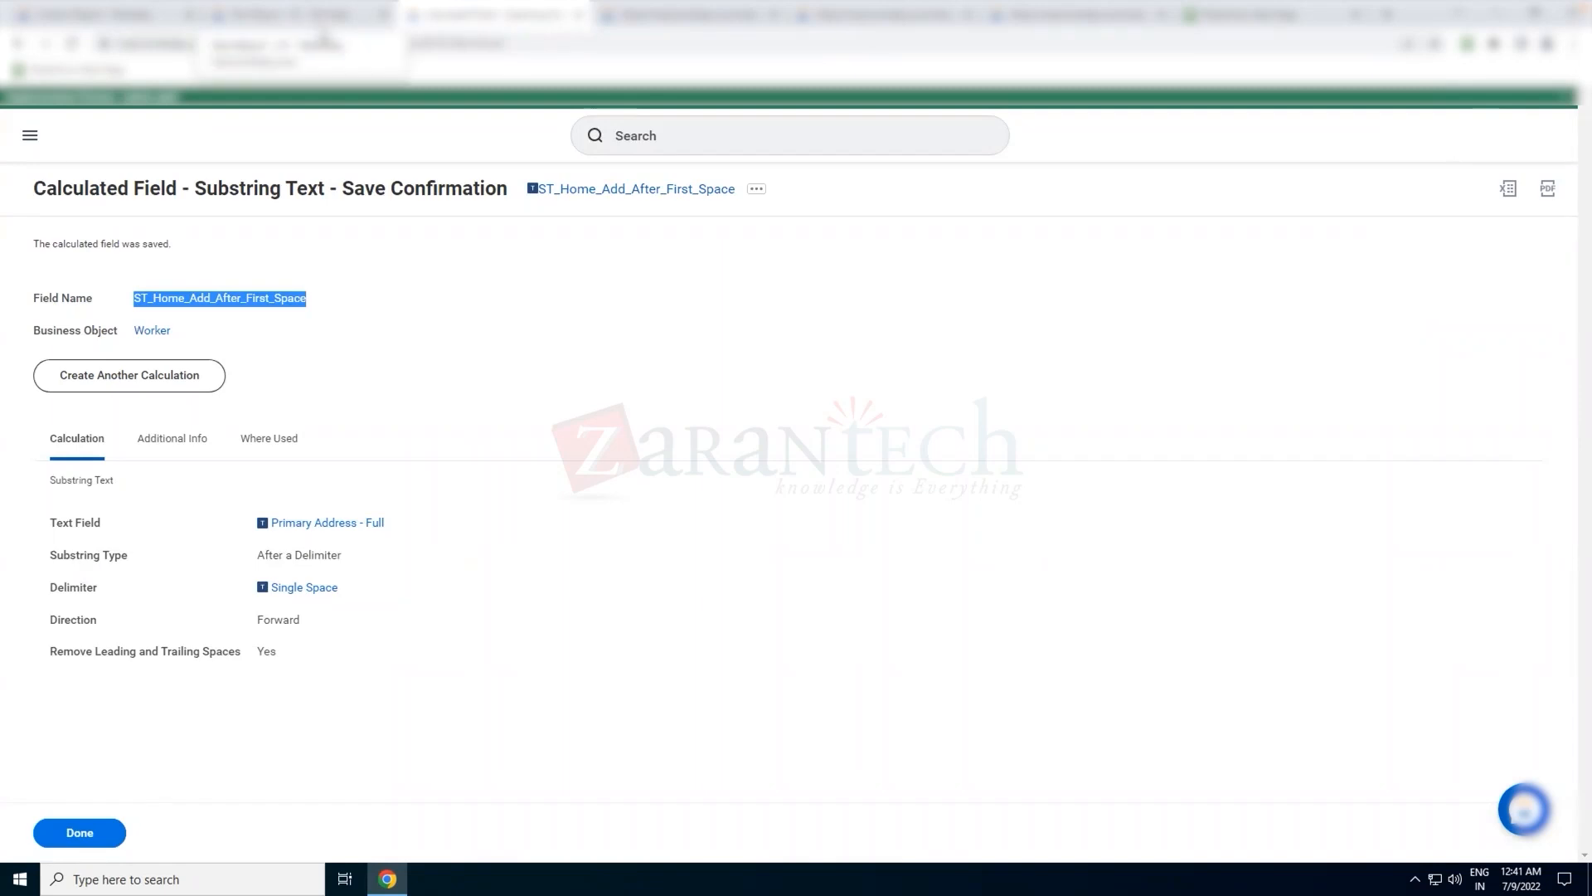
left_click(321, 35)
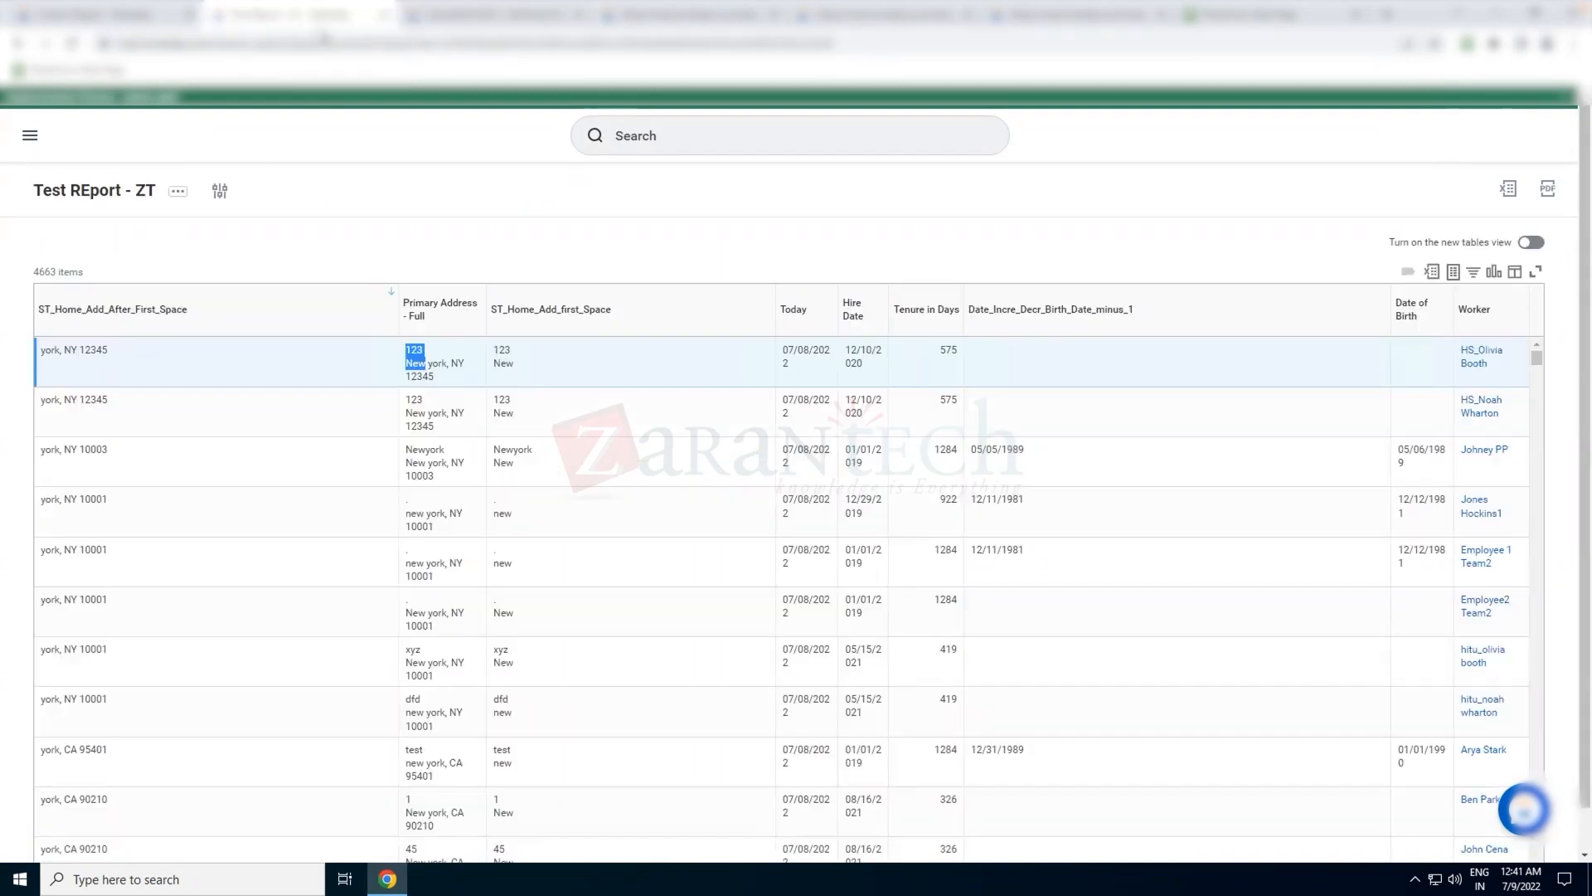
Check how the first row's full address is divided between the ST_Home_Add_After_First_Space and ST_Home_Add_first_Space columns
left_click(428, 363)
mouse_move(428, 363)
left_mouse_down()
mouse_move(456, 367)
mouse_move(450, 379)
left_mouse_up()
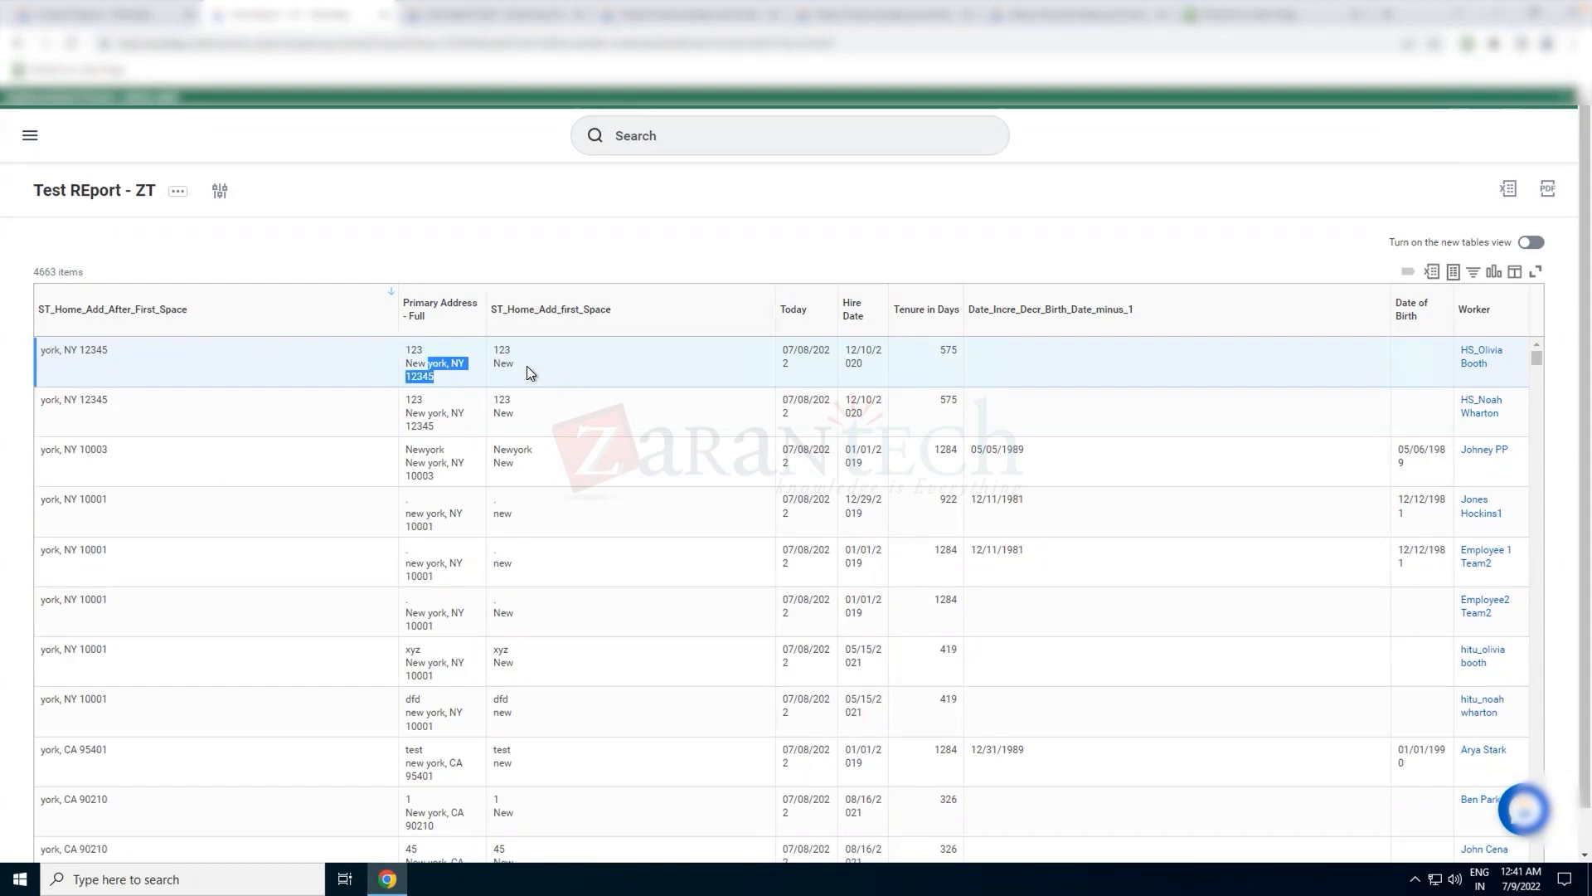
left_click(406, 354)
left_click_drag(406, 354, 428, 362)
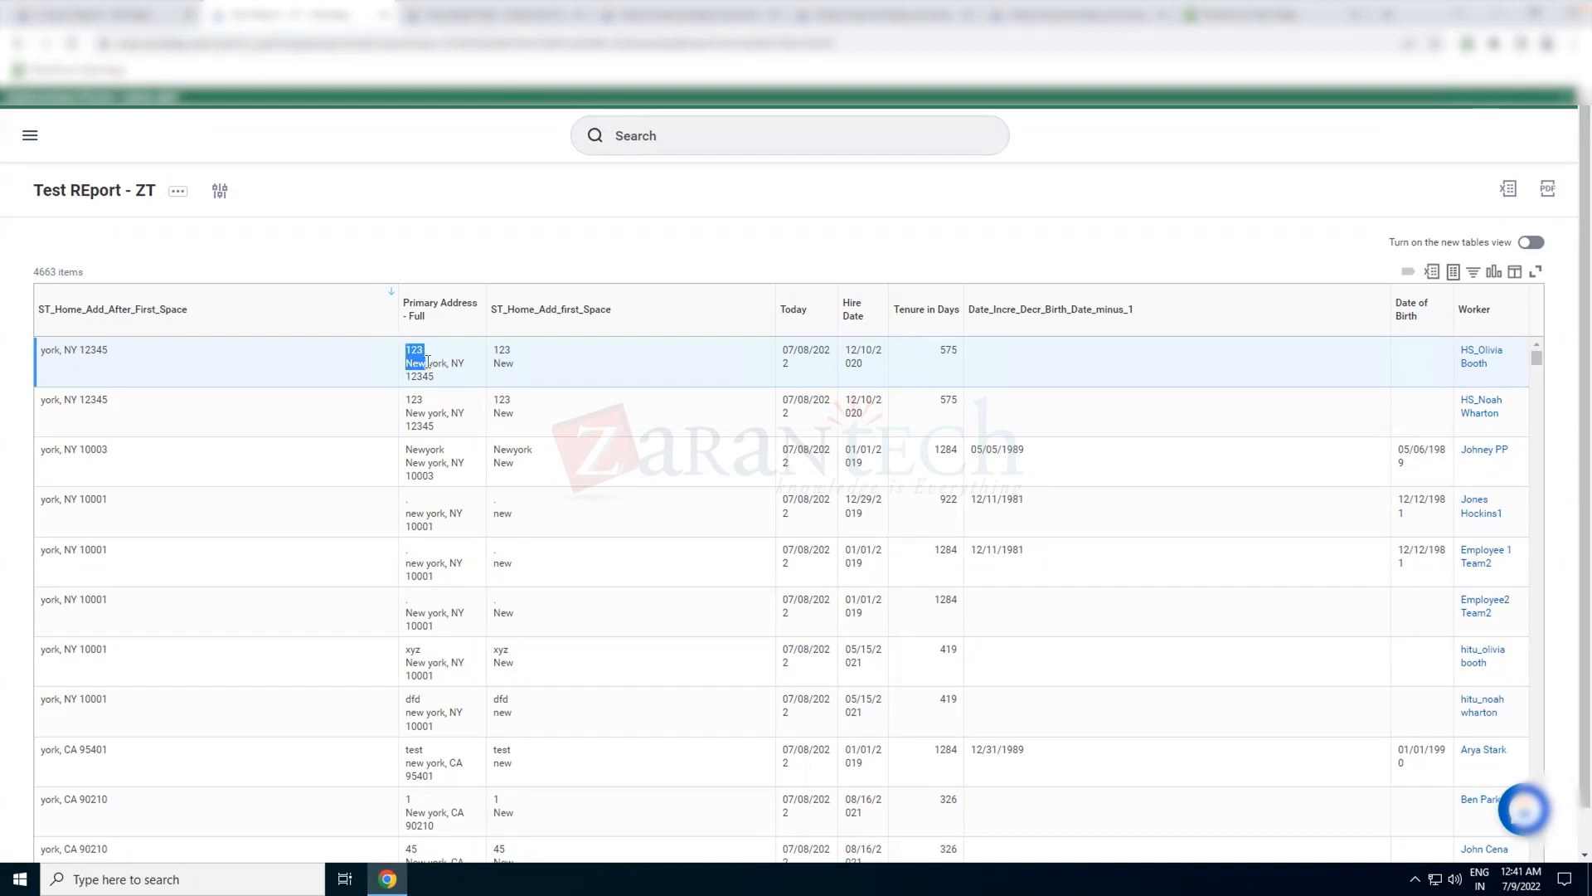
left_click(429, 365)
left_click_drag(427, 365, 397, 346)
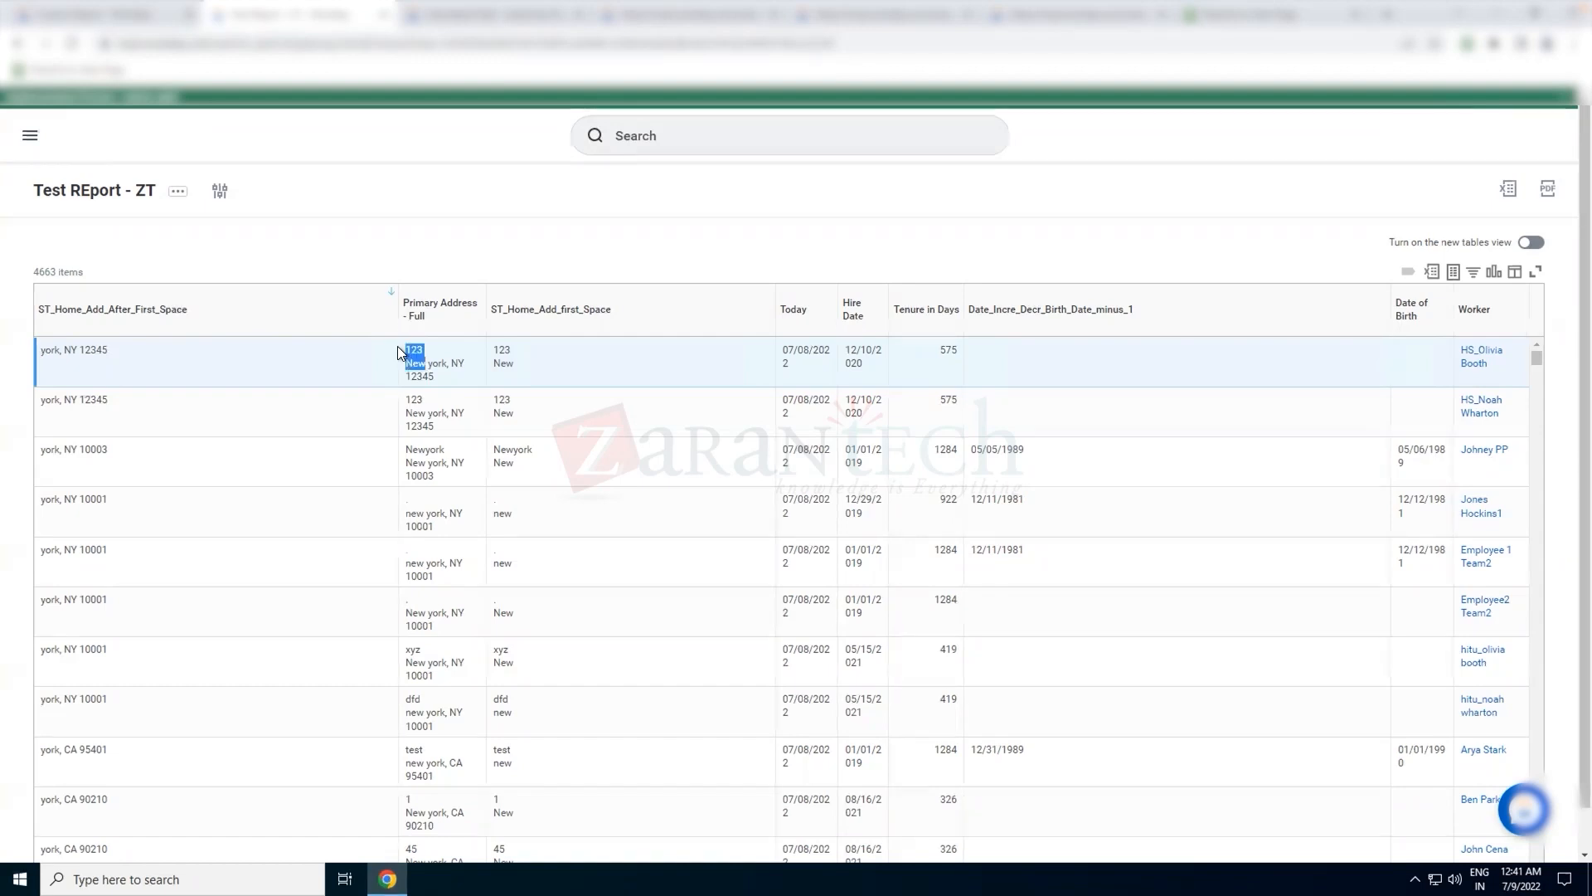
left_click(514, 362)
Review the delimiter and direction settings of the ST_Home_Add_After_First_Space calculated field
left_click(496, 26)
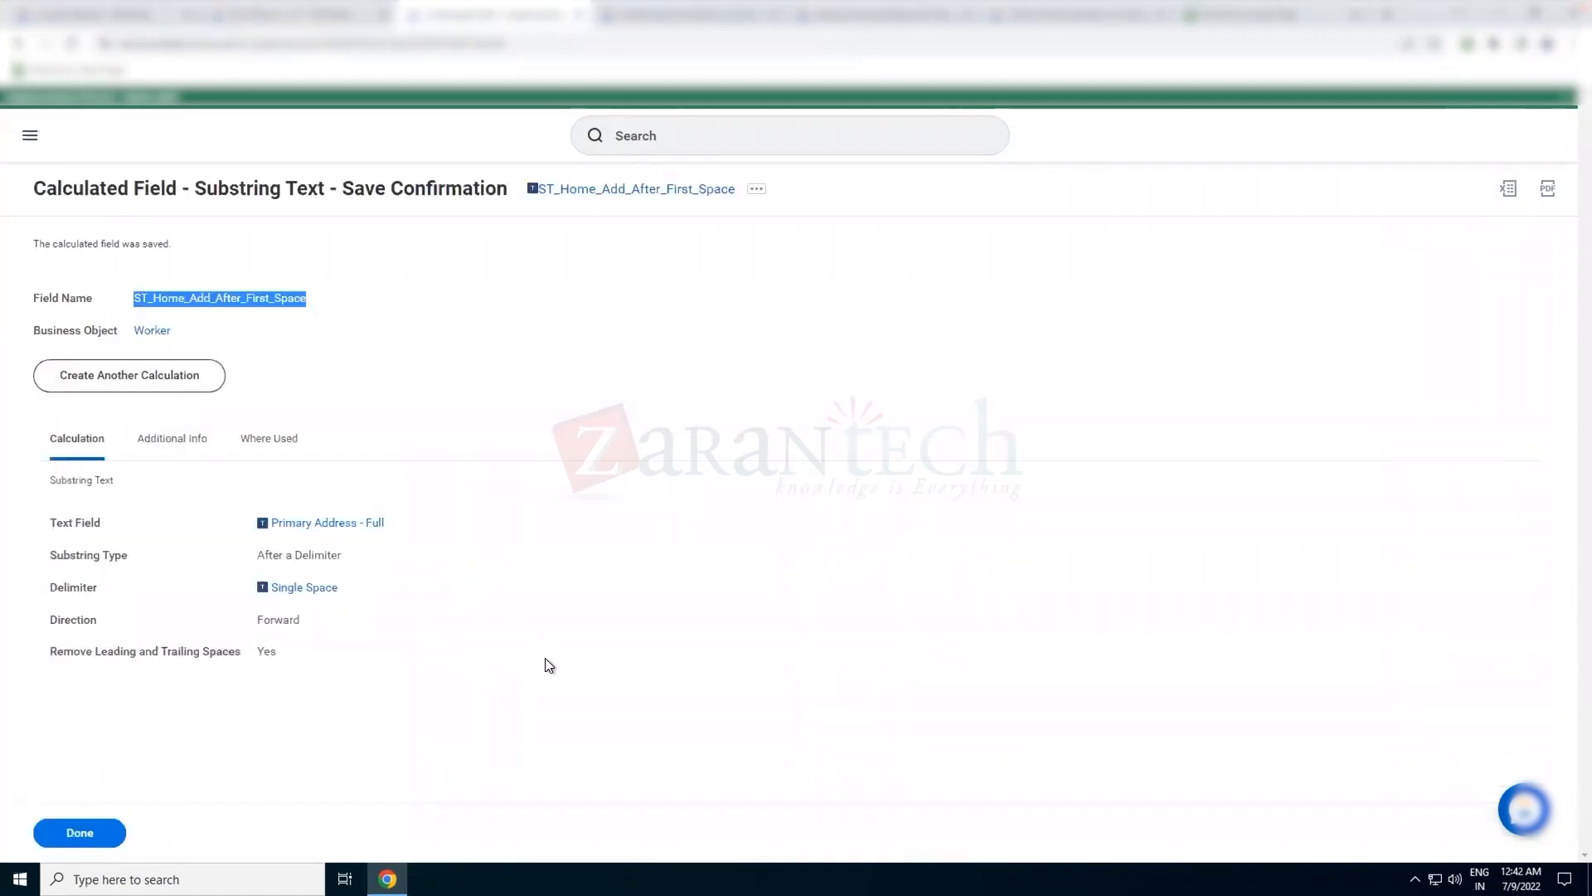
left_click(312, 12)
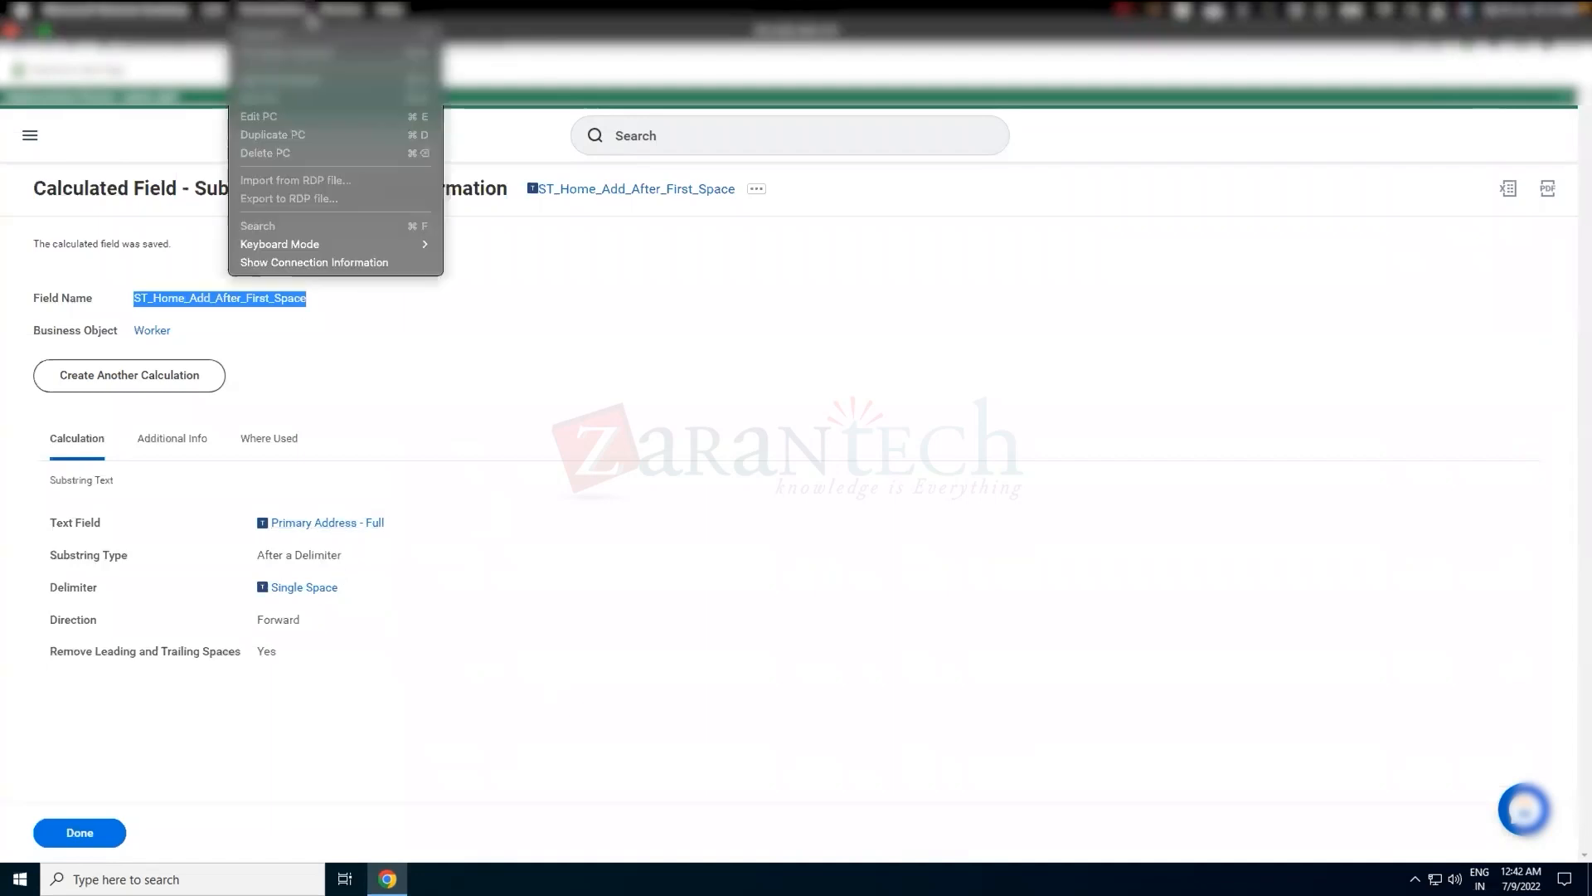
left_click(830, 345)
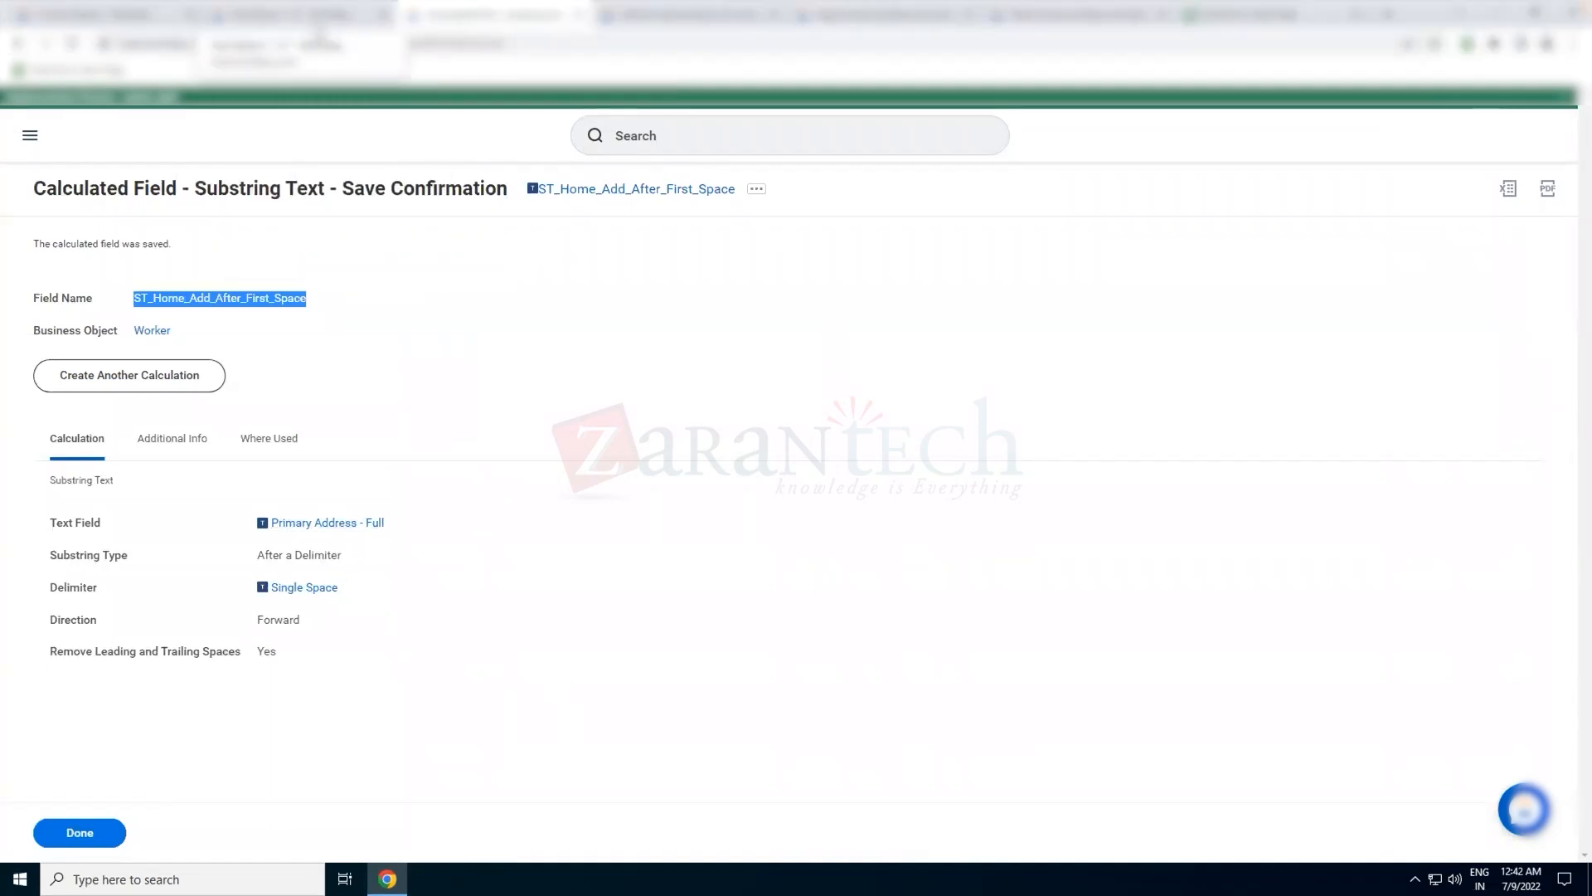
key("ctrl+Left")
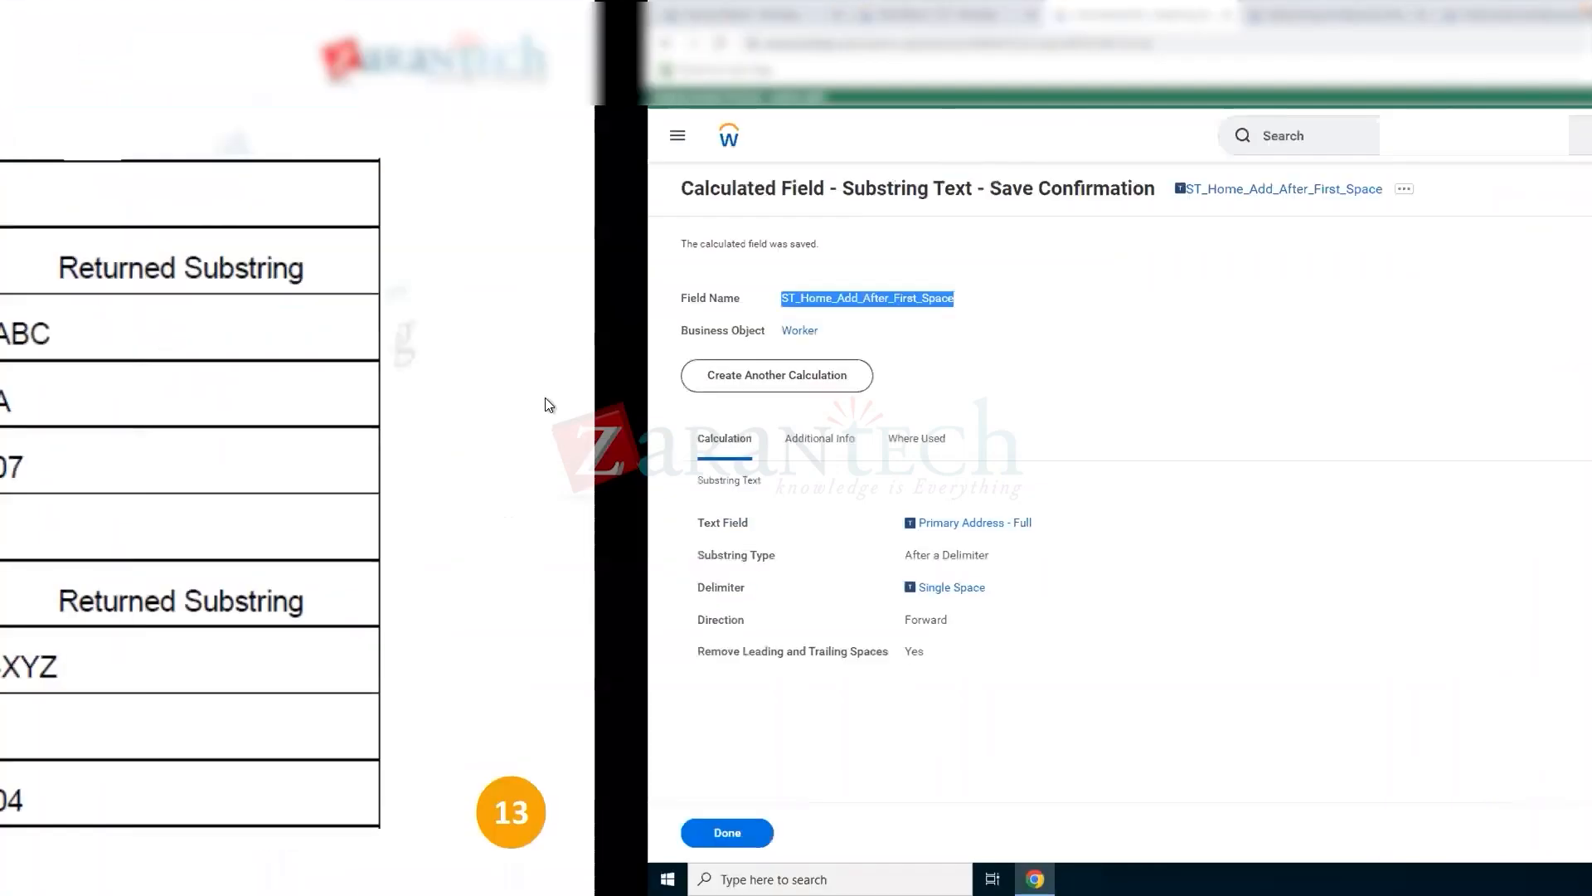
key("Right")
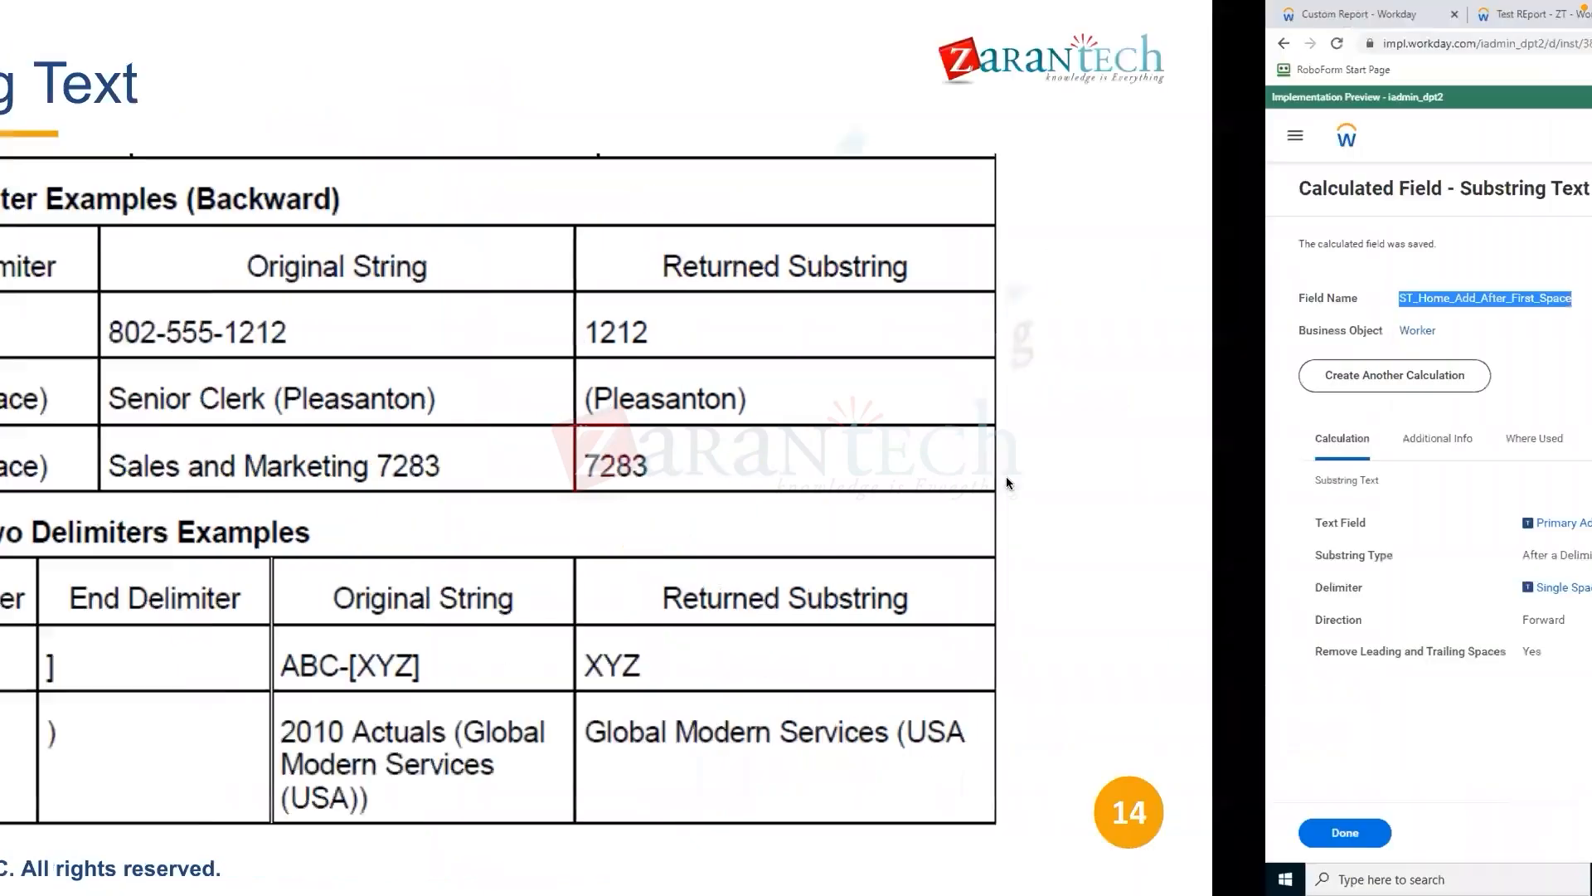
left_click(808, 464)
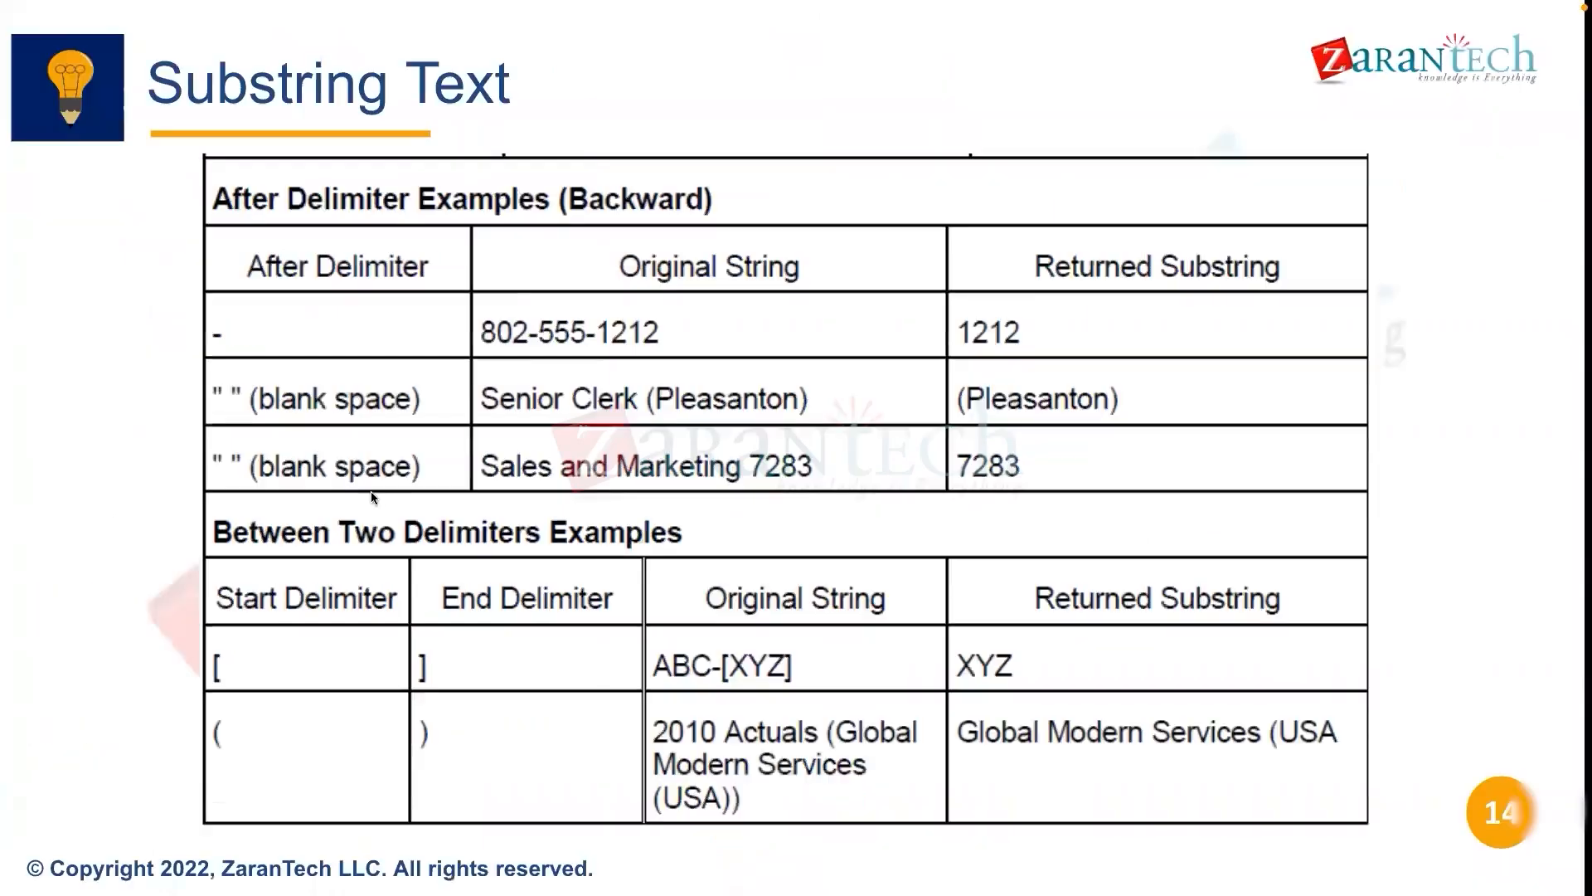
key("Right")
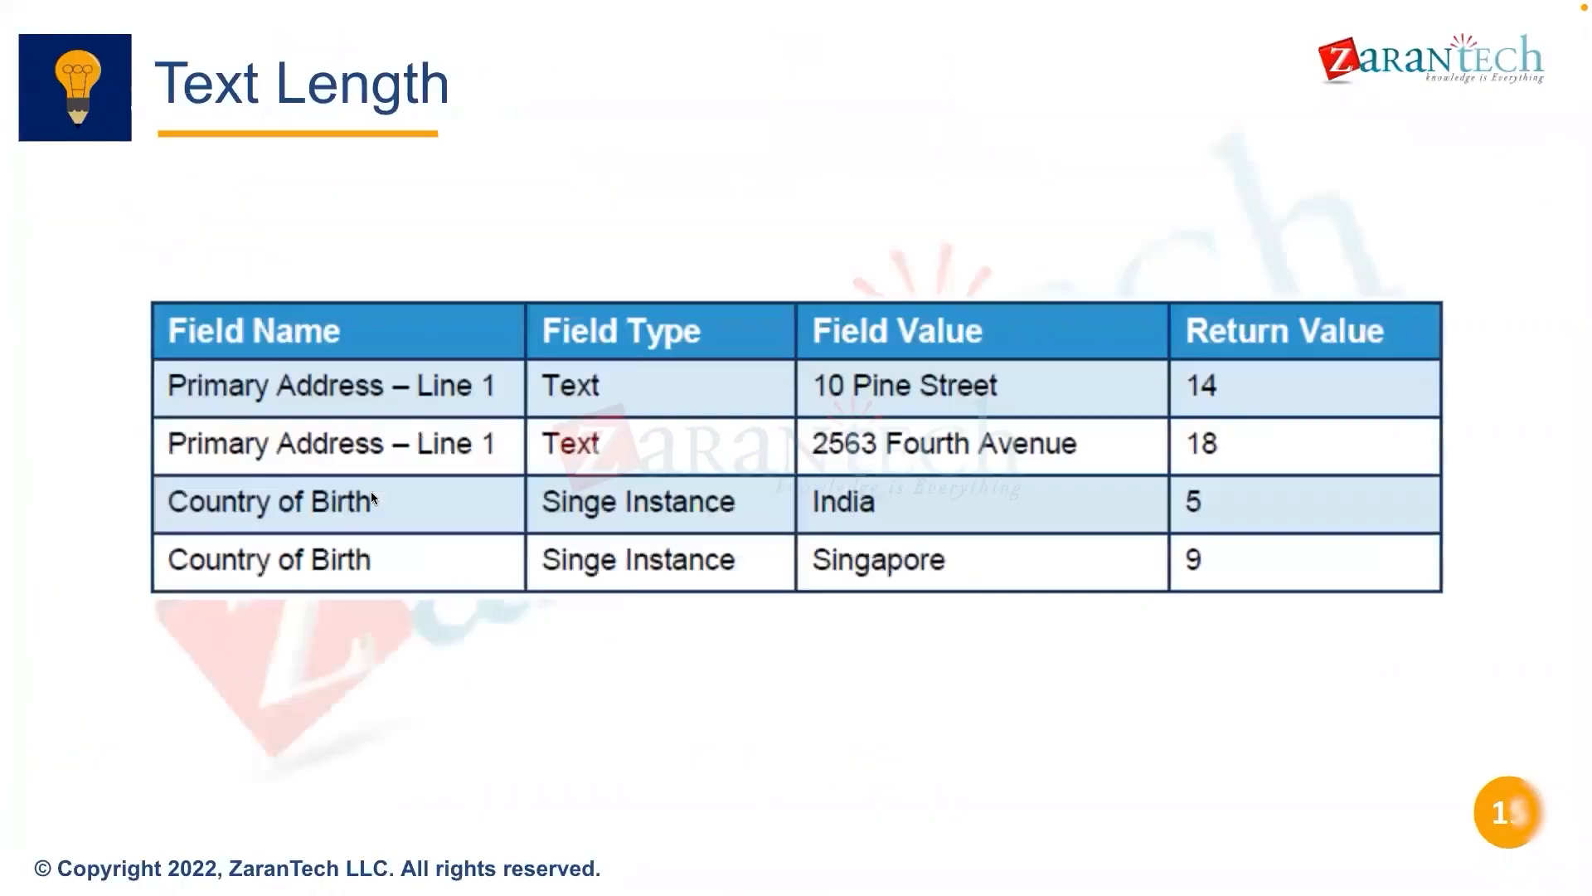
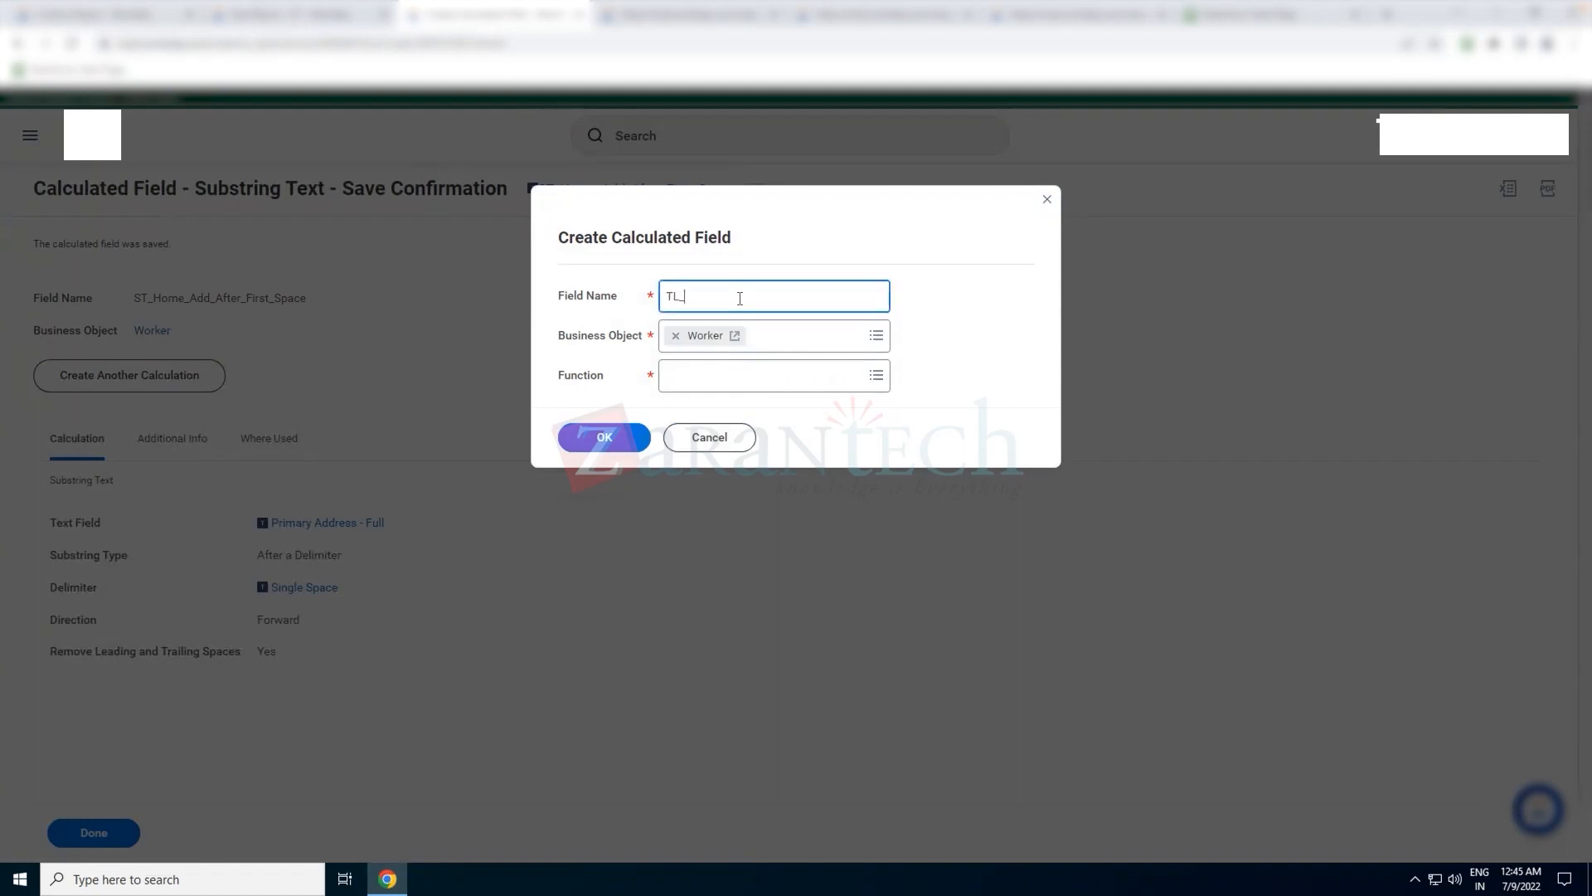
Name the new Worker calculated field TL_Home_Address_Length
type("Home_Address_Lenght")
key("Tab")
key("Tab")
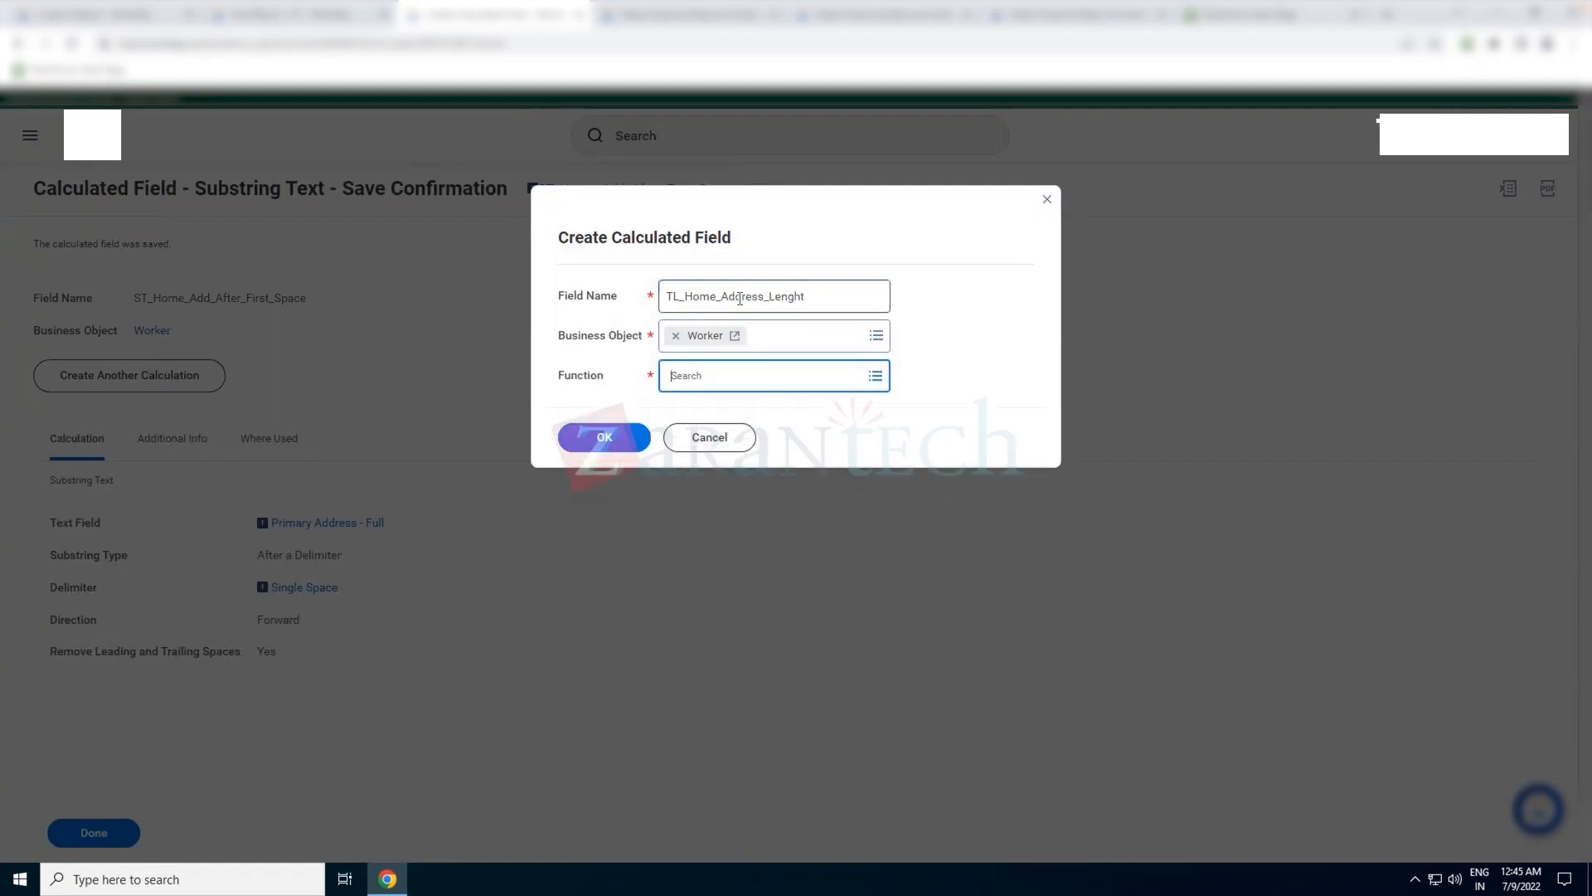
left_click(798, 296)
key("BackSpace")
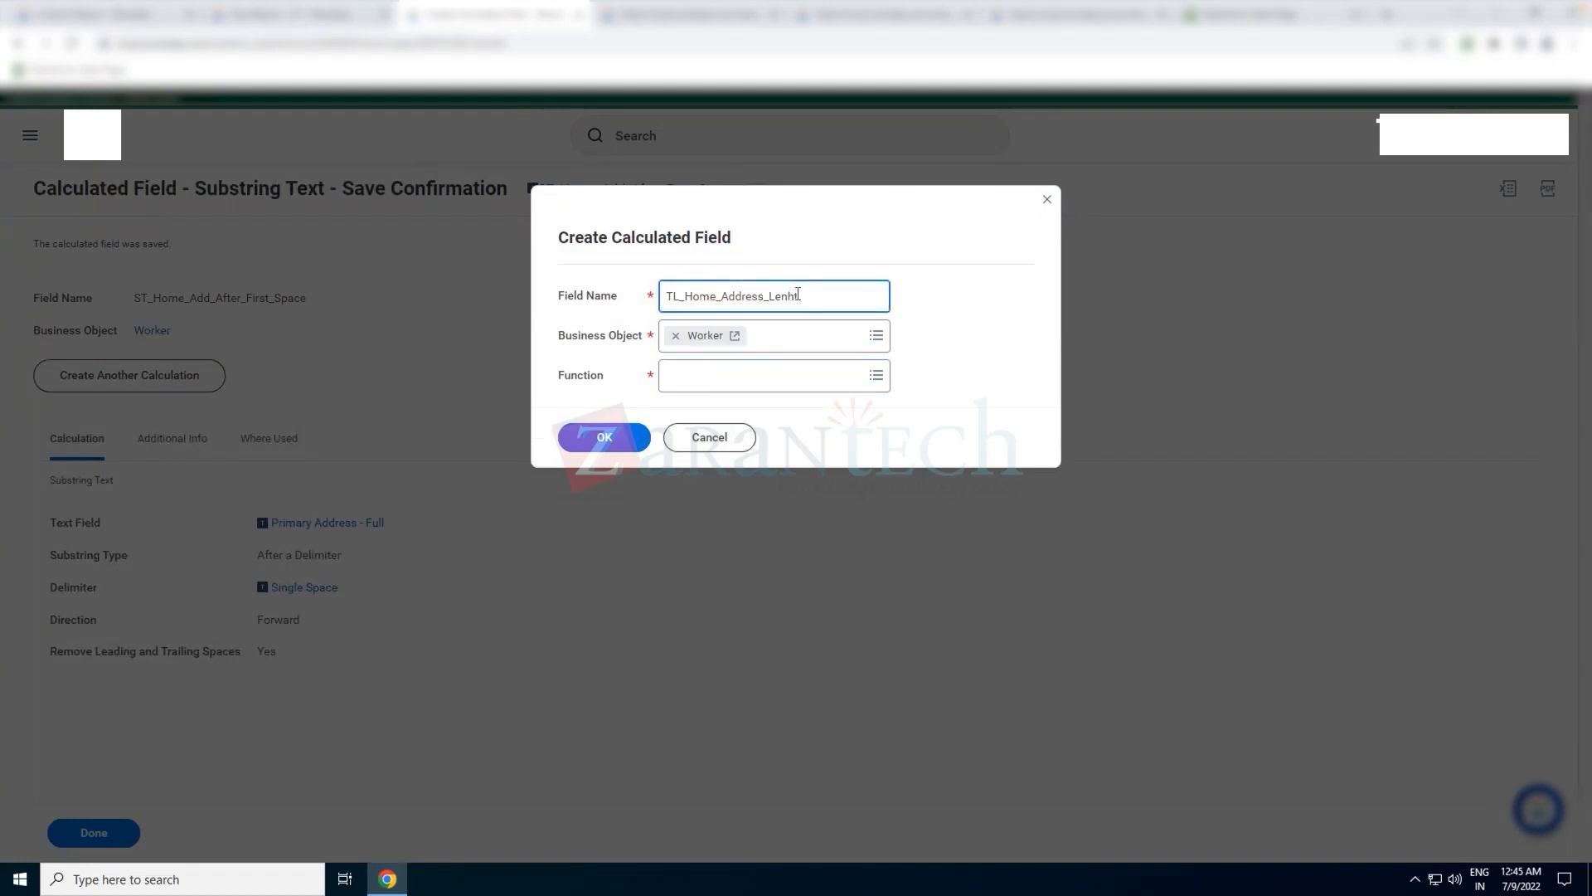
key("BackSpace")
key("BackSpace")
type("gth")
key("Tab")
key("Tab")
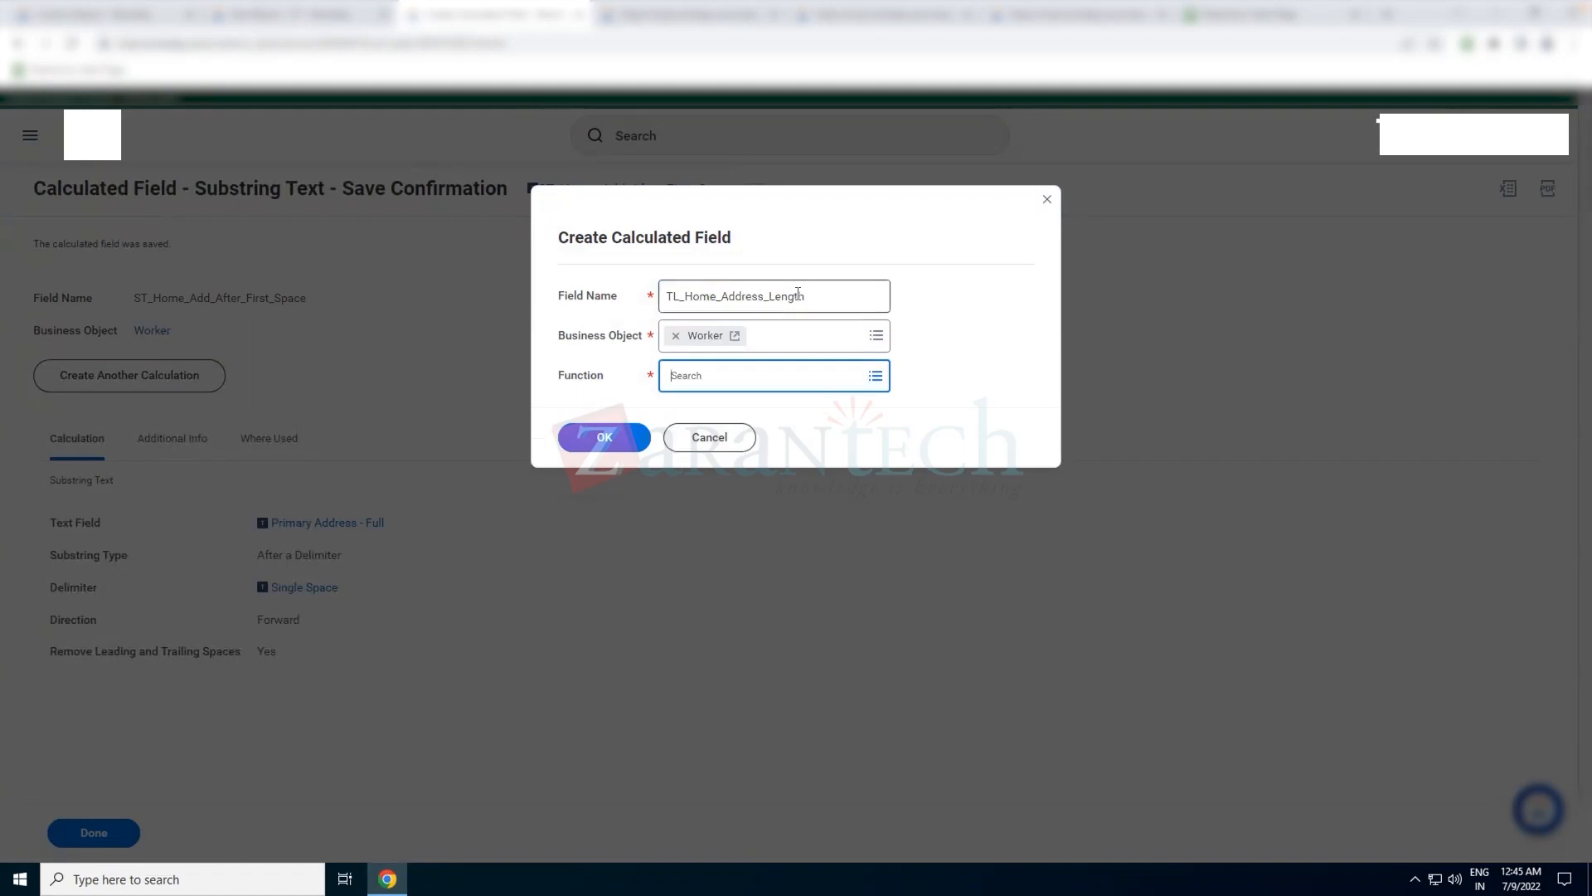
Choose Text Length as the calculated field's function and continue to its definition
type("text le")
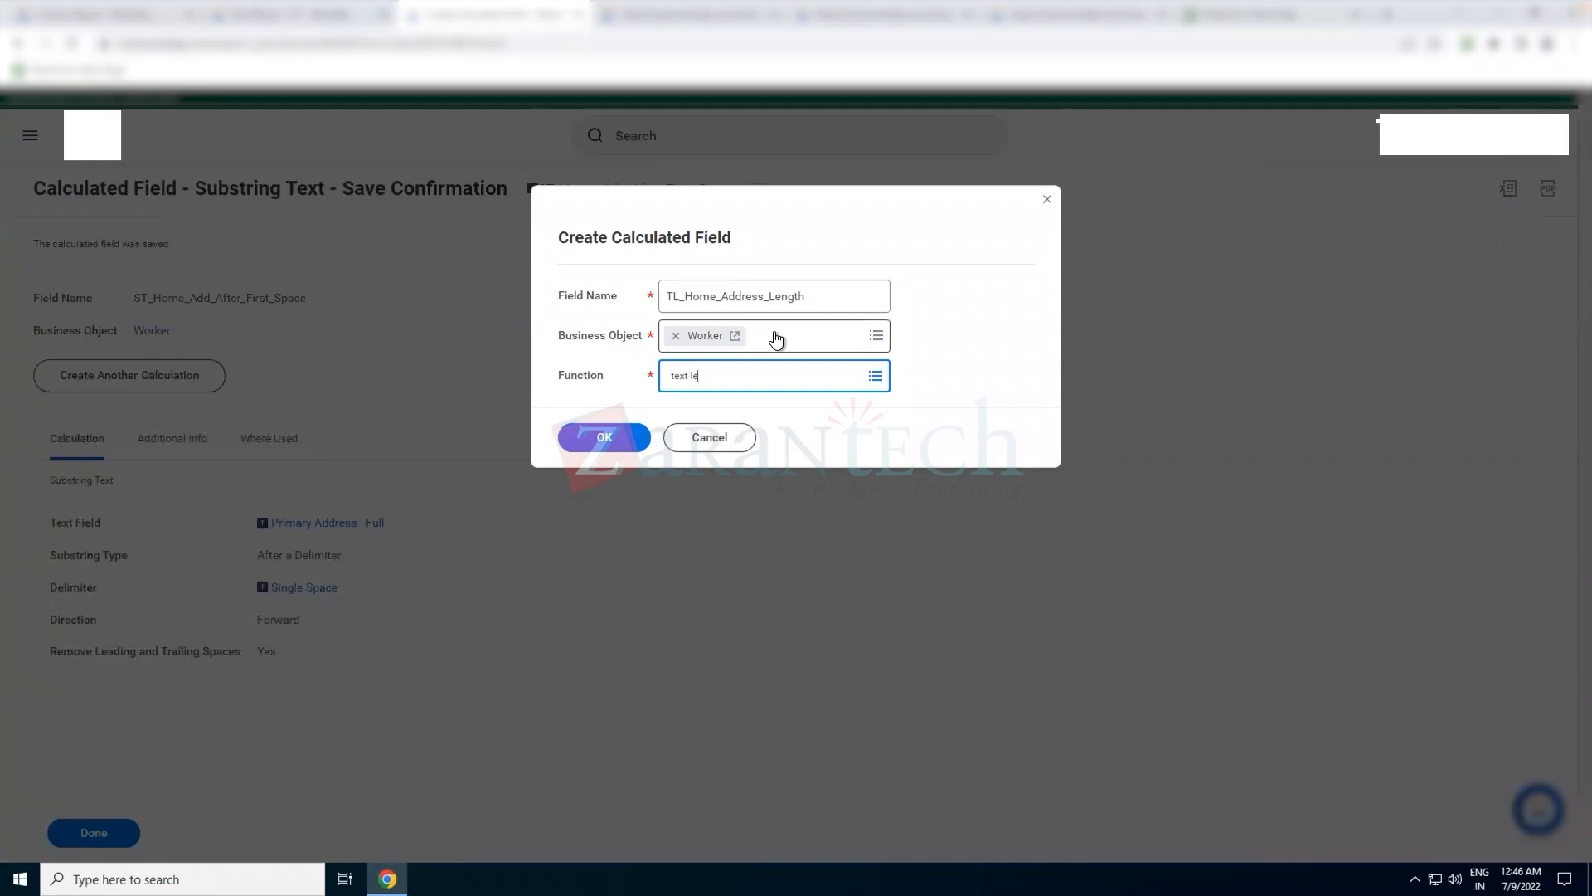
key("Return")
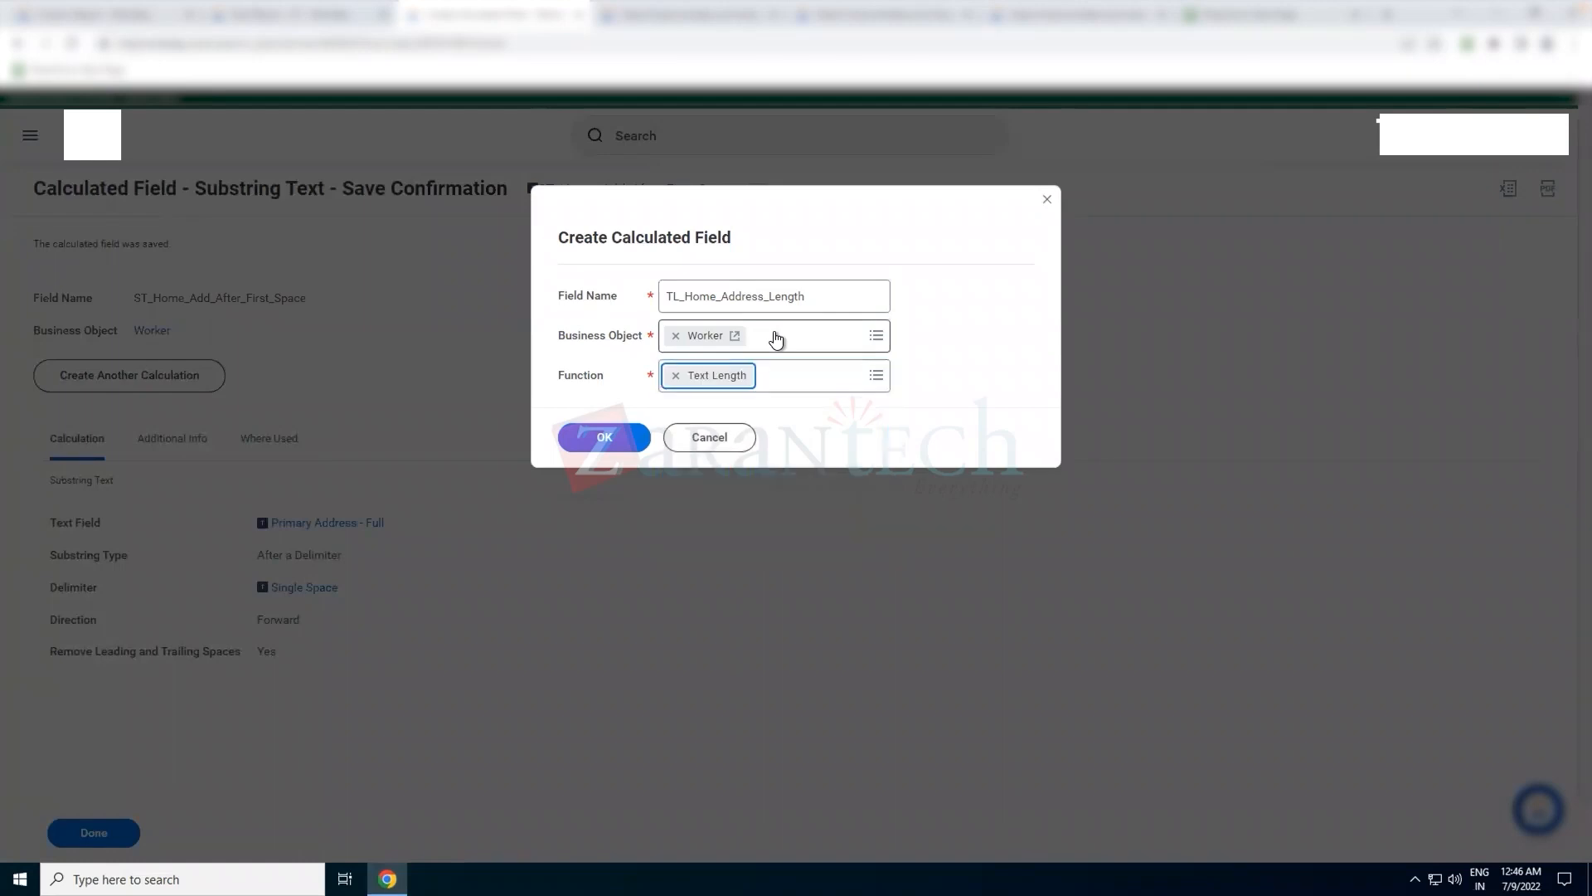
left_click(605, 437)
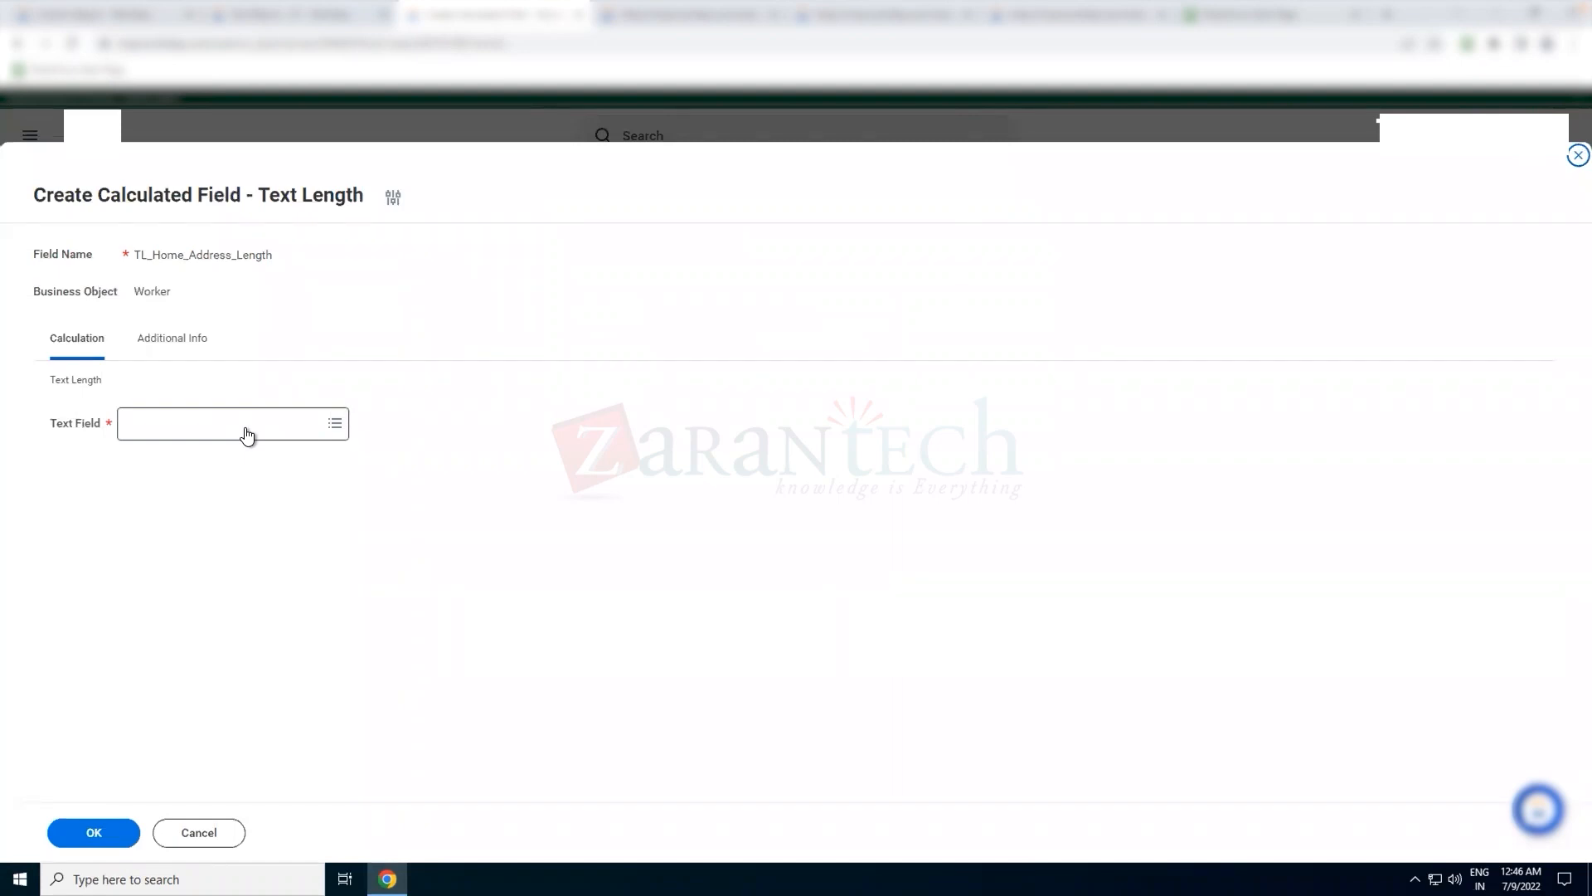
Set the Text Length calculation's text field to Primary Address - Full
left_click(248, 432)
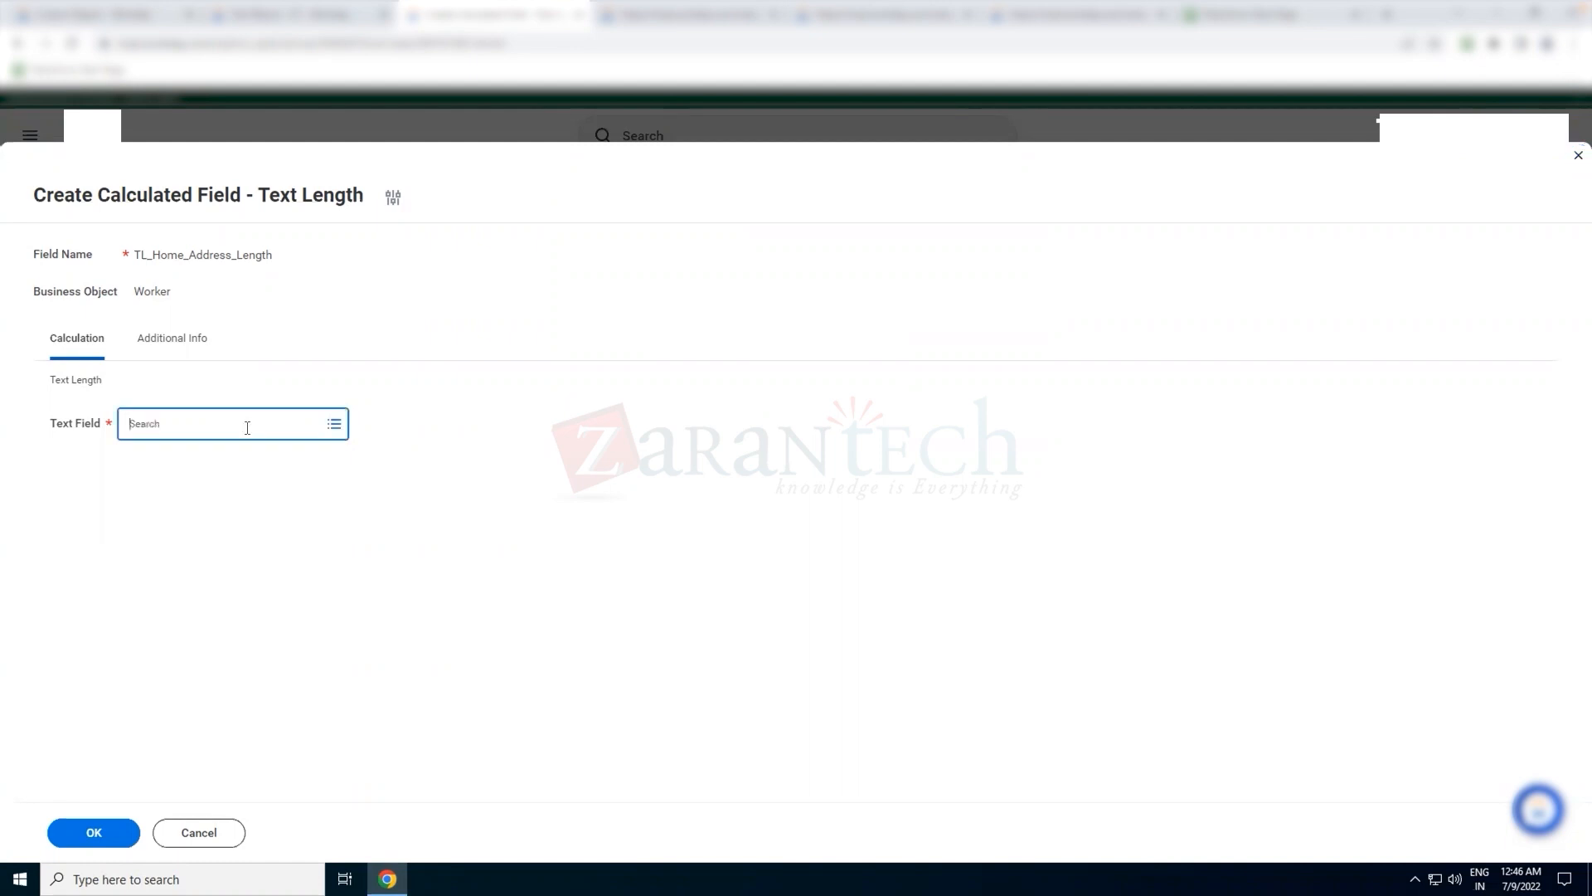
type("address")
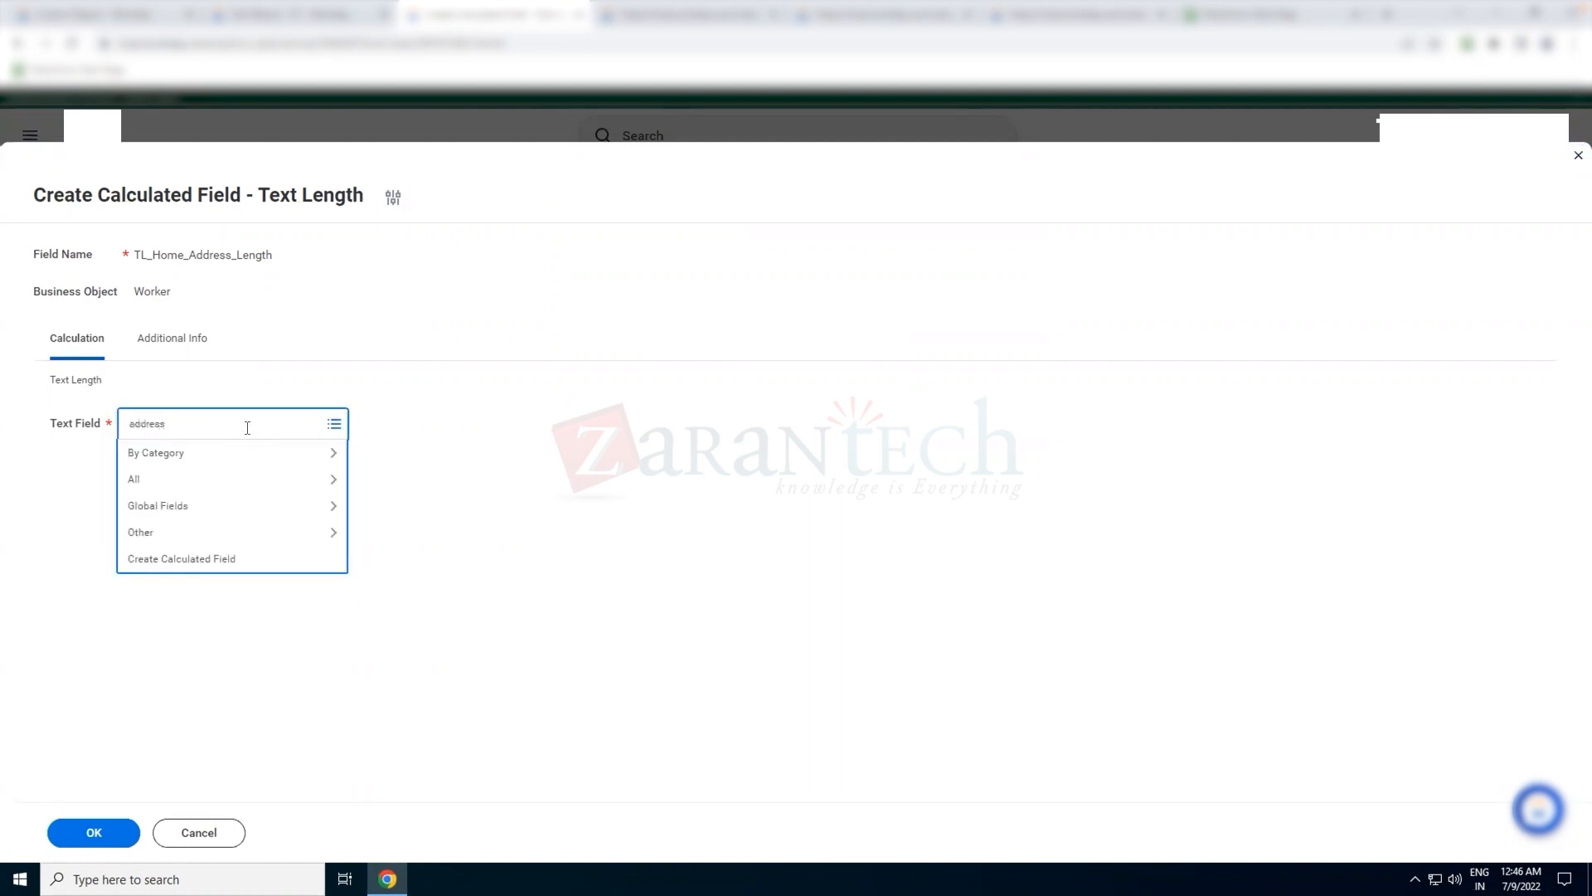
key("Home")
type("primary address full")
key("Return")
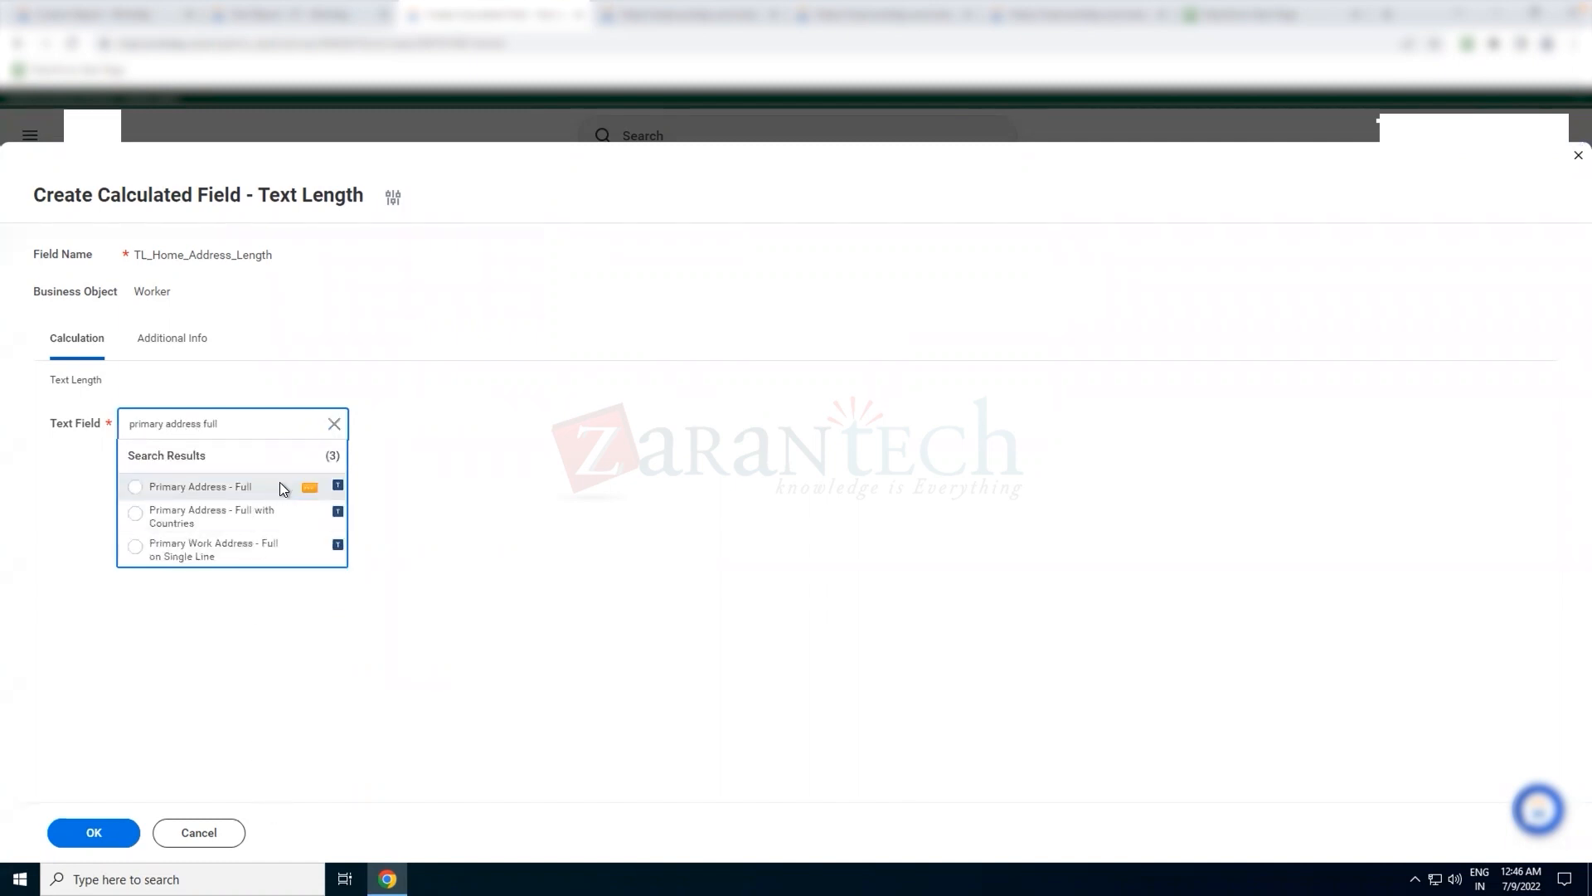
left_click(280, 486)
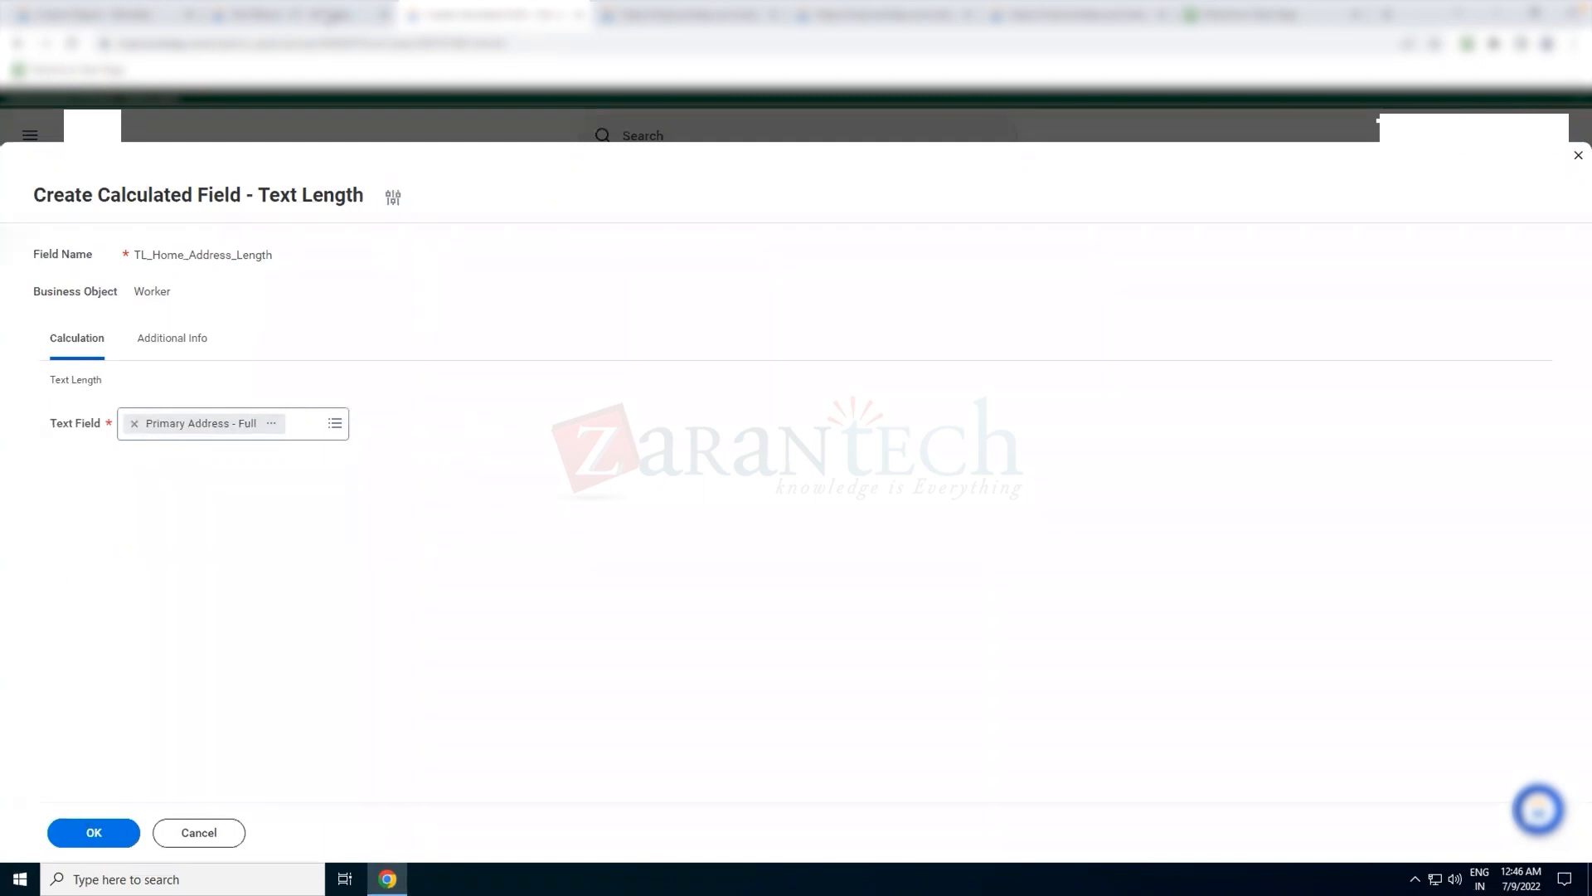
Examine the complete Primary Address - Full text in the first row of the Test REport - ZT results
left_click(326, 18)
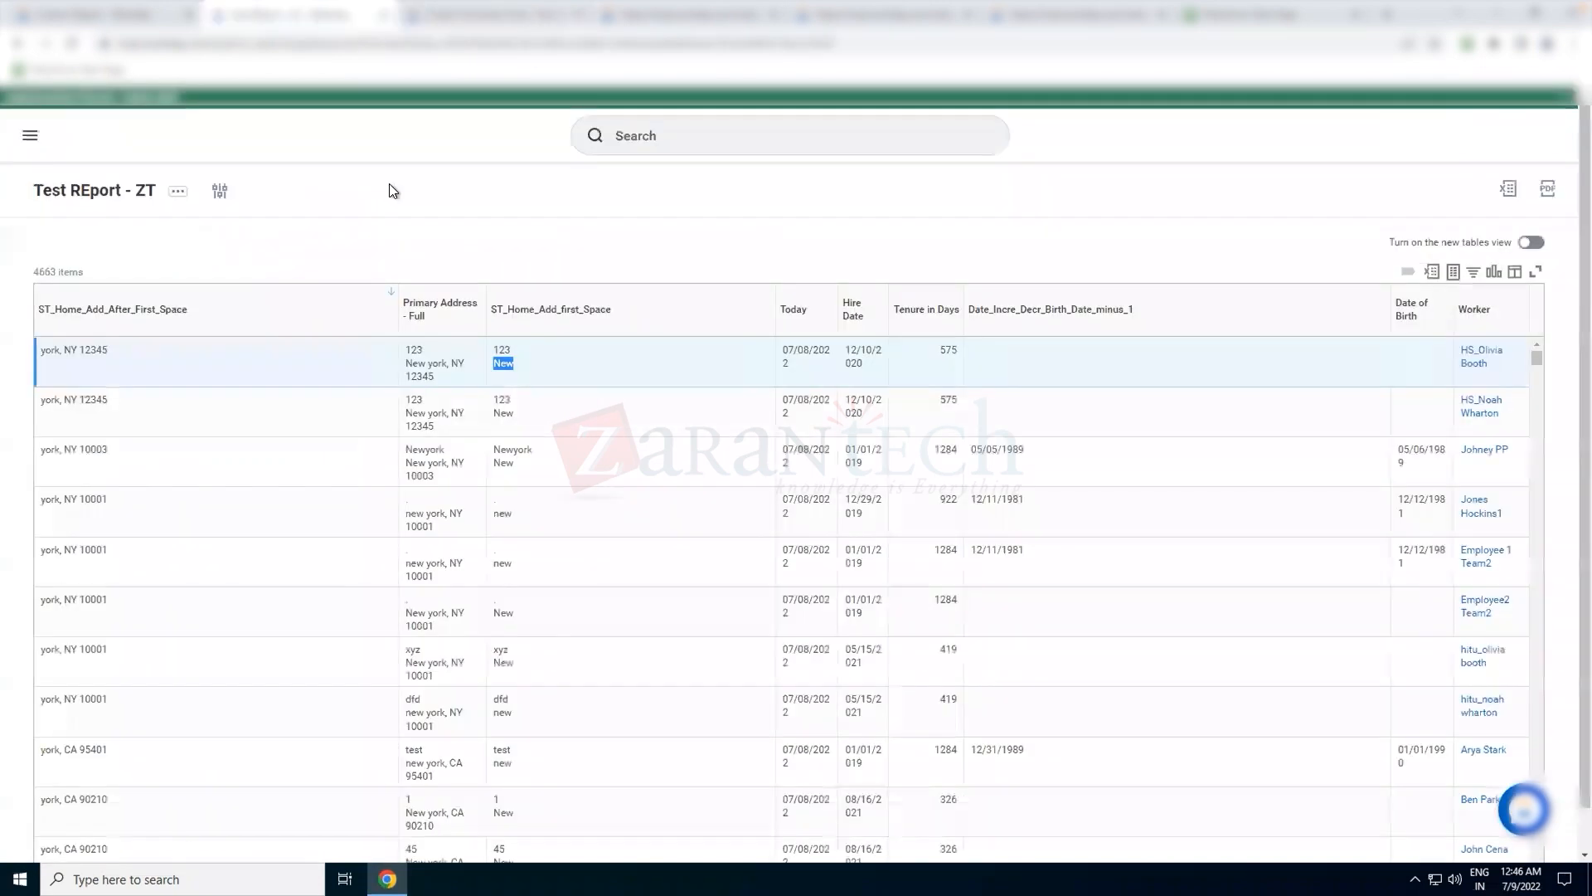
left_click(431, 353)
triple_click(441, 376)
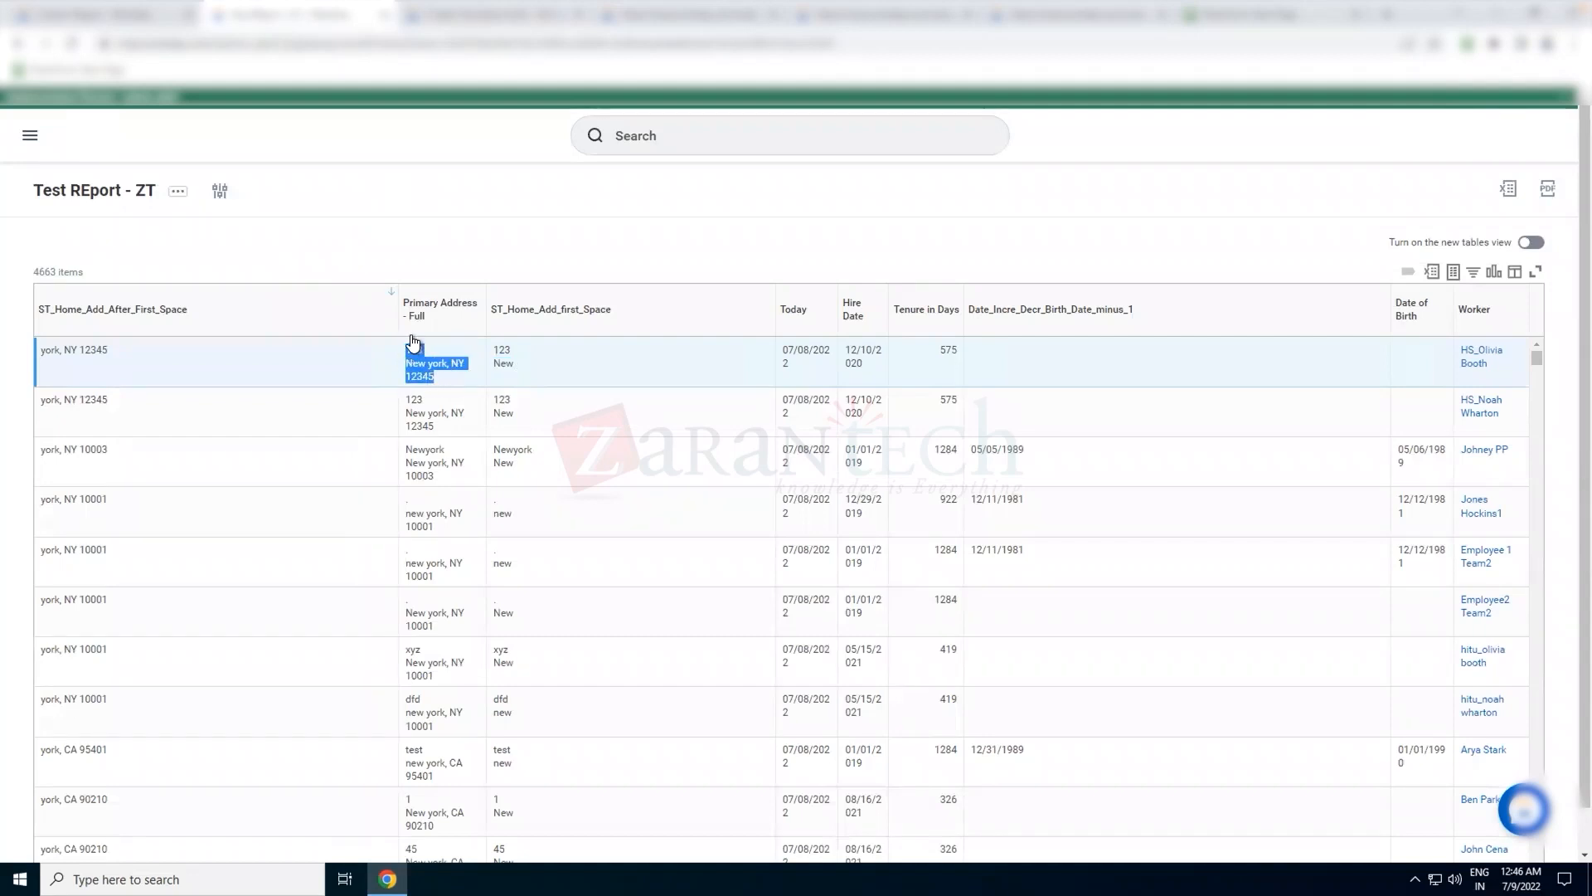
Return to the TL_Home_Address_Length definition and save the calculated field
left_click(473, 9)
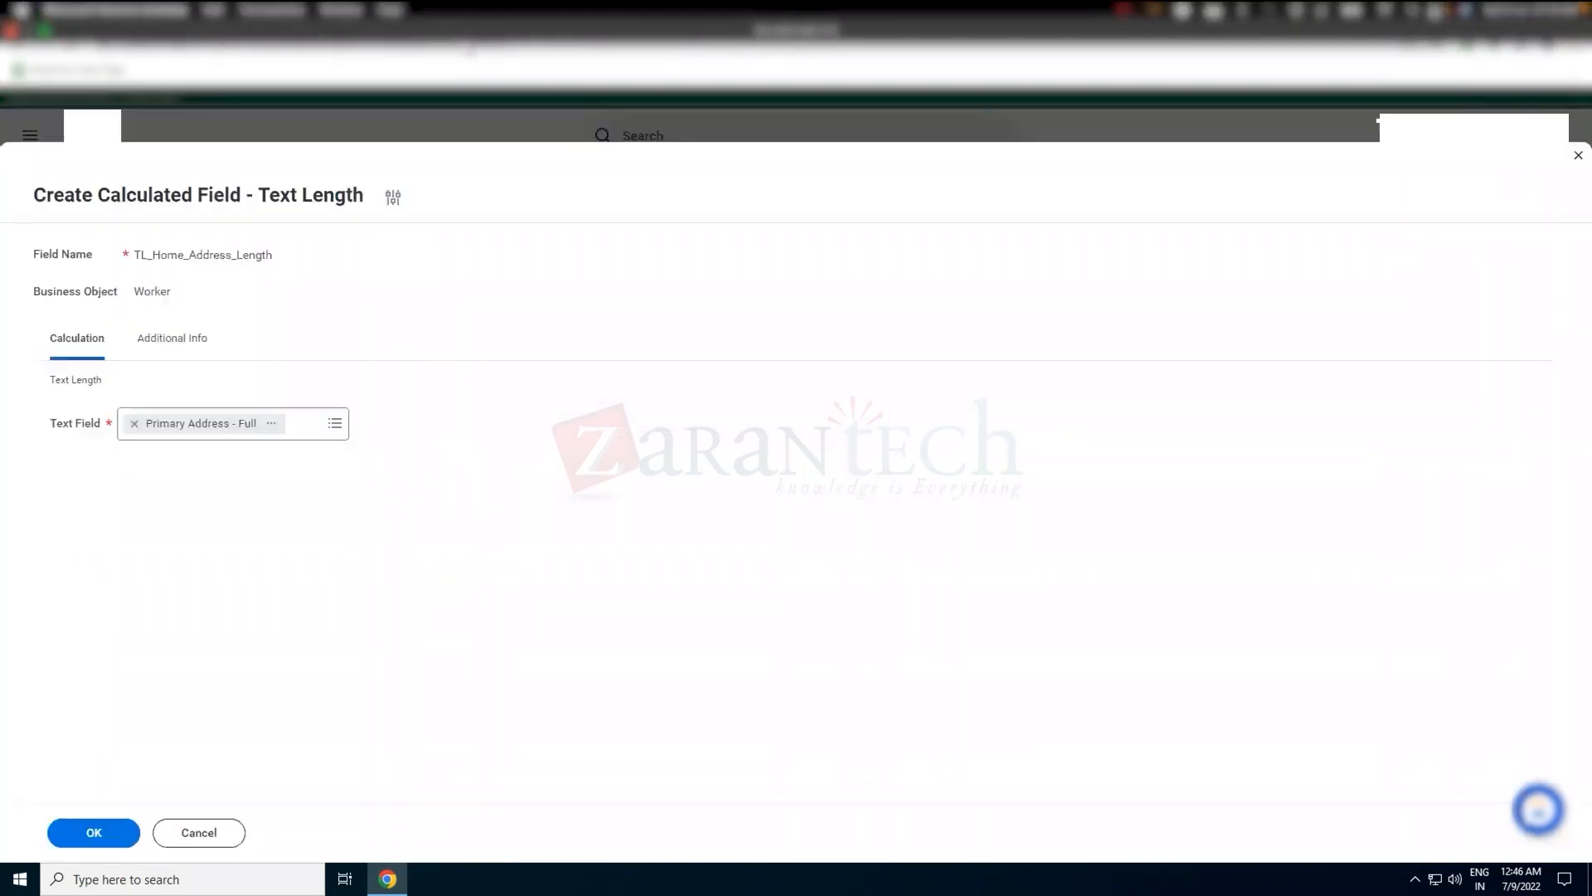
left_click(108, 835)
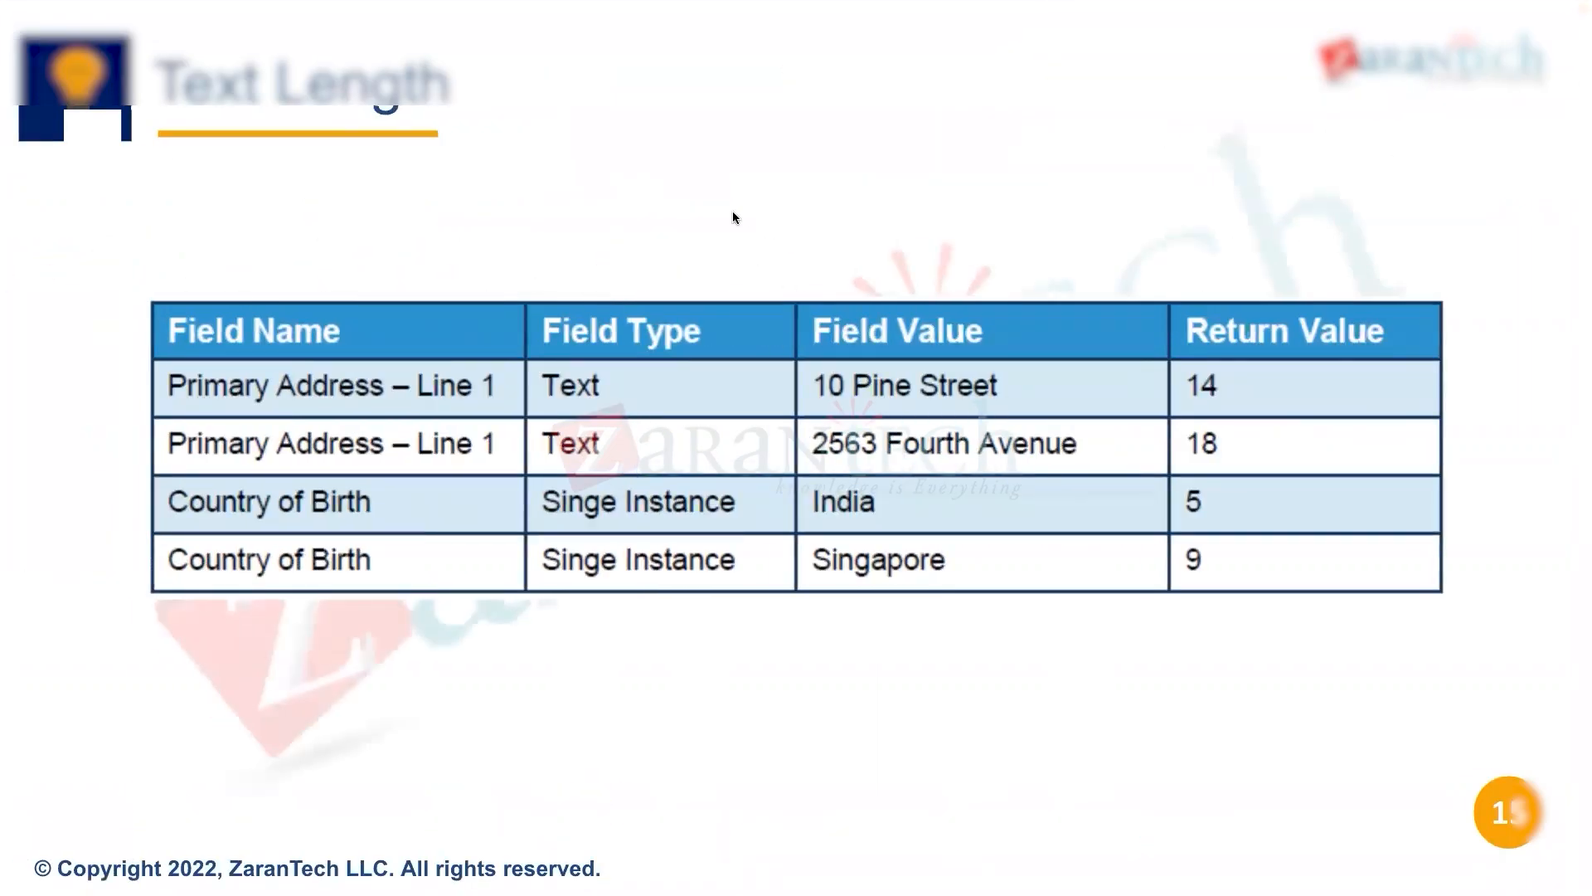
Leave the Text Length slideshow and open the Test REport - ZT definition from its results in a separate browser tab
key("Escape")
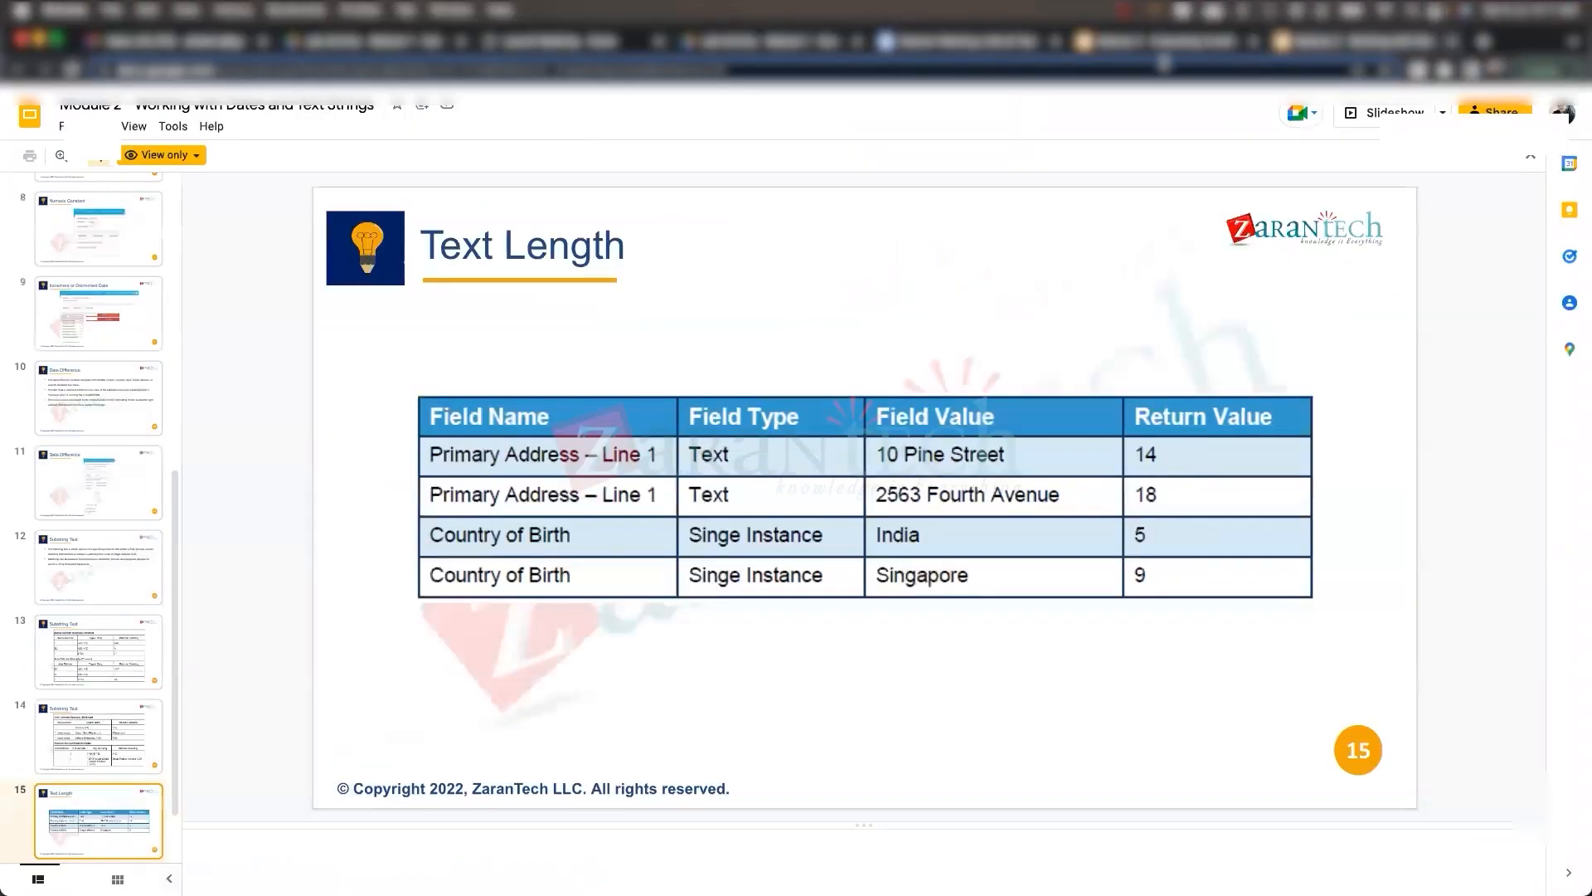
left_click(1186, 50)
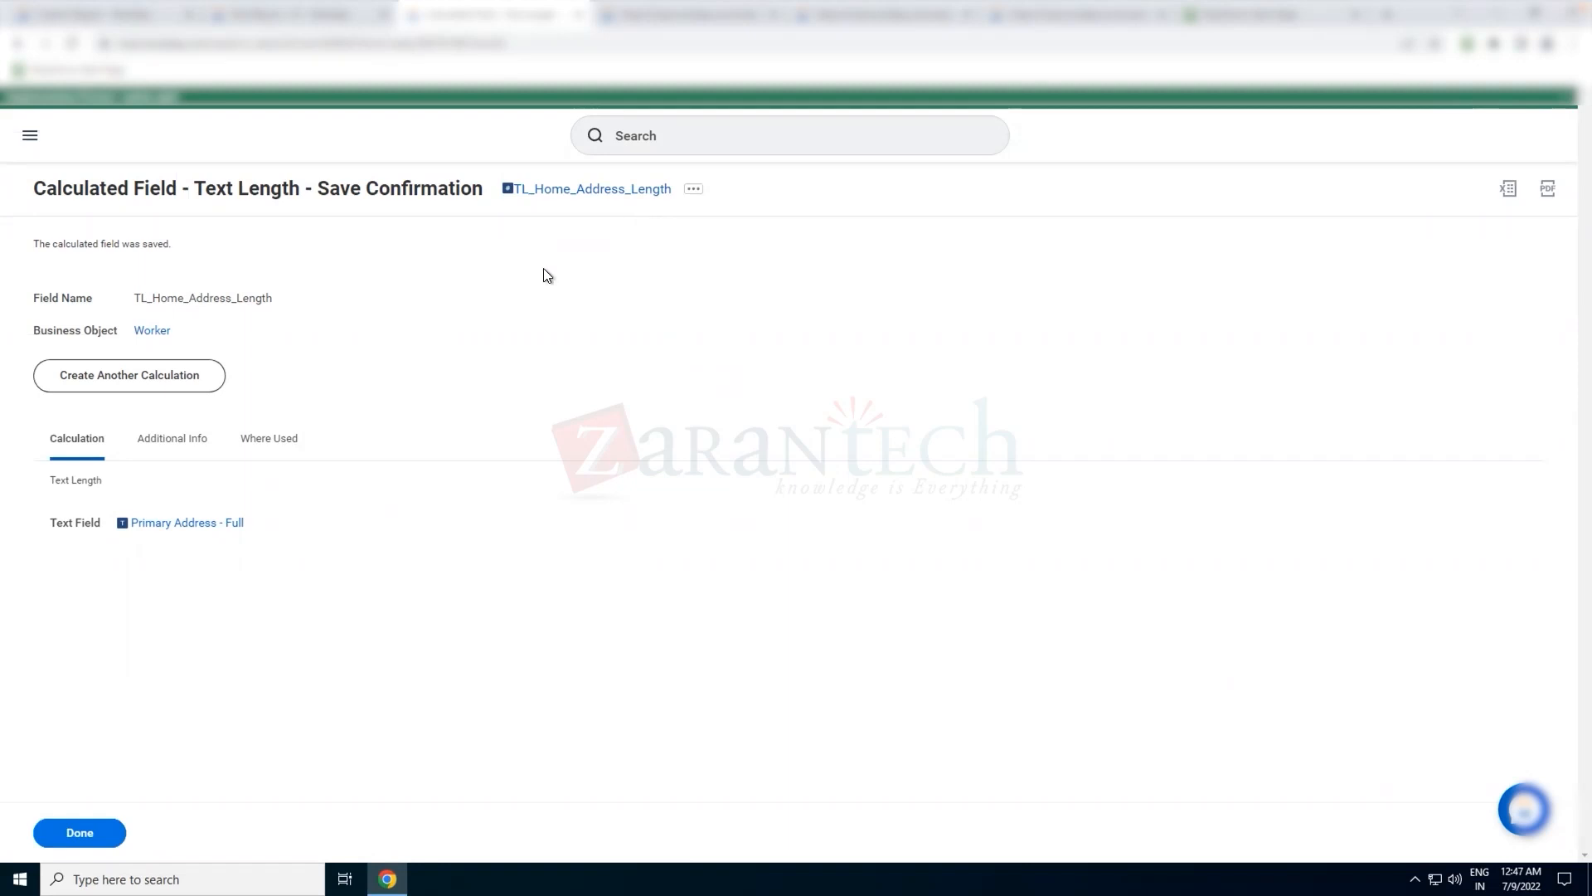
left_click(328, 25)
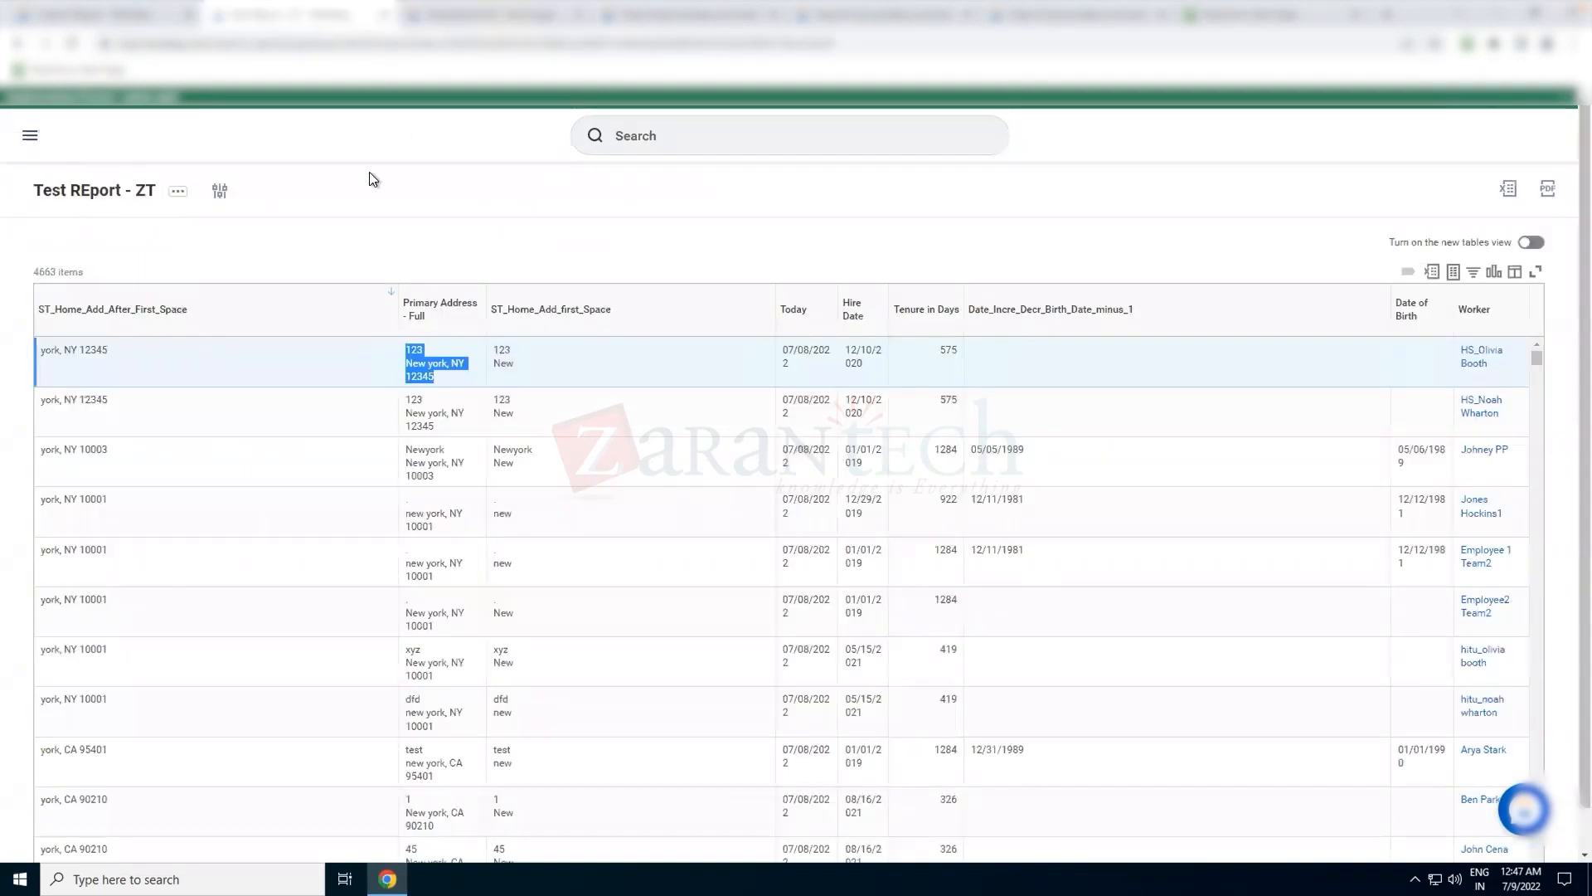
right_click(114, 192)
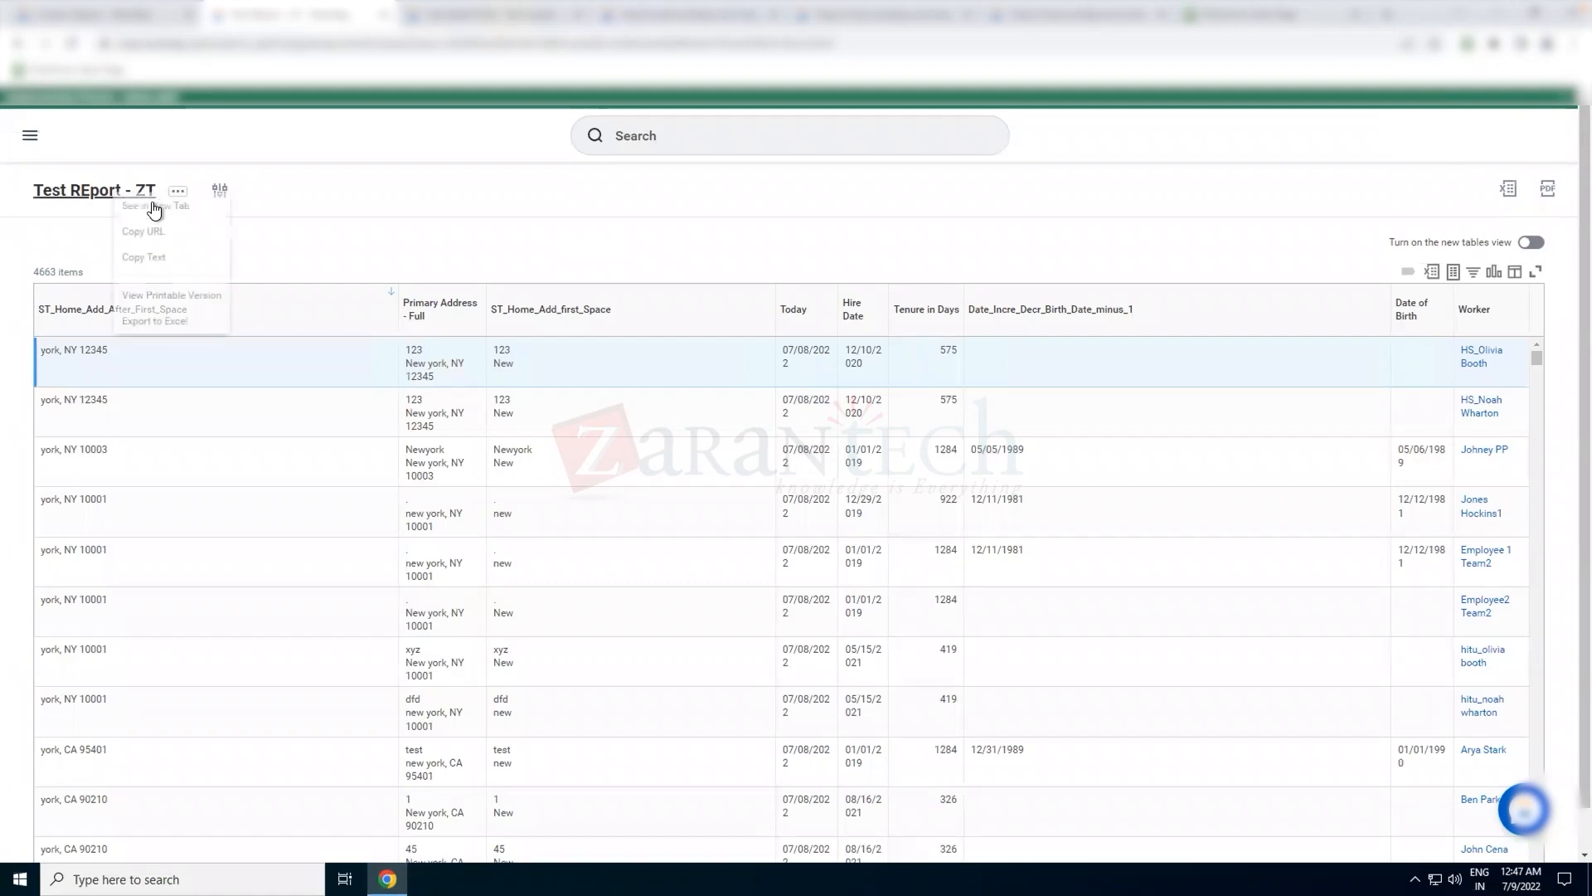
left_click(155, 206)
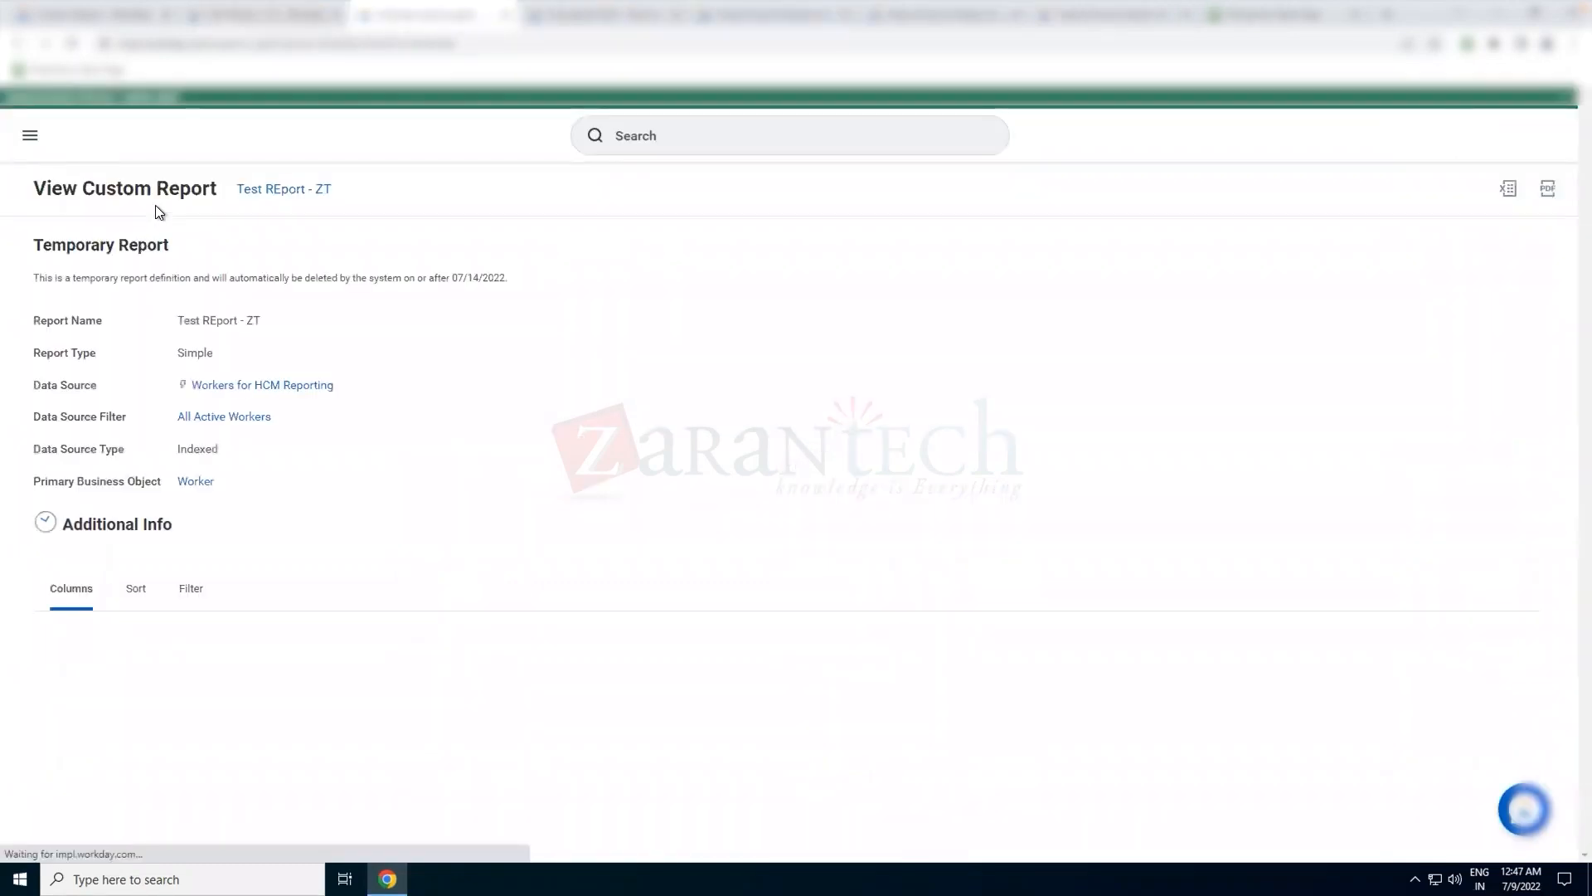
Check the filter conditions of Test REport - ZT and open the custom report for editing
left_click(210, 593)
scroll(311, 561, "down", 1)
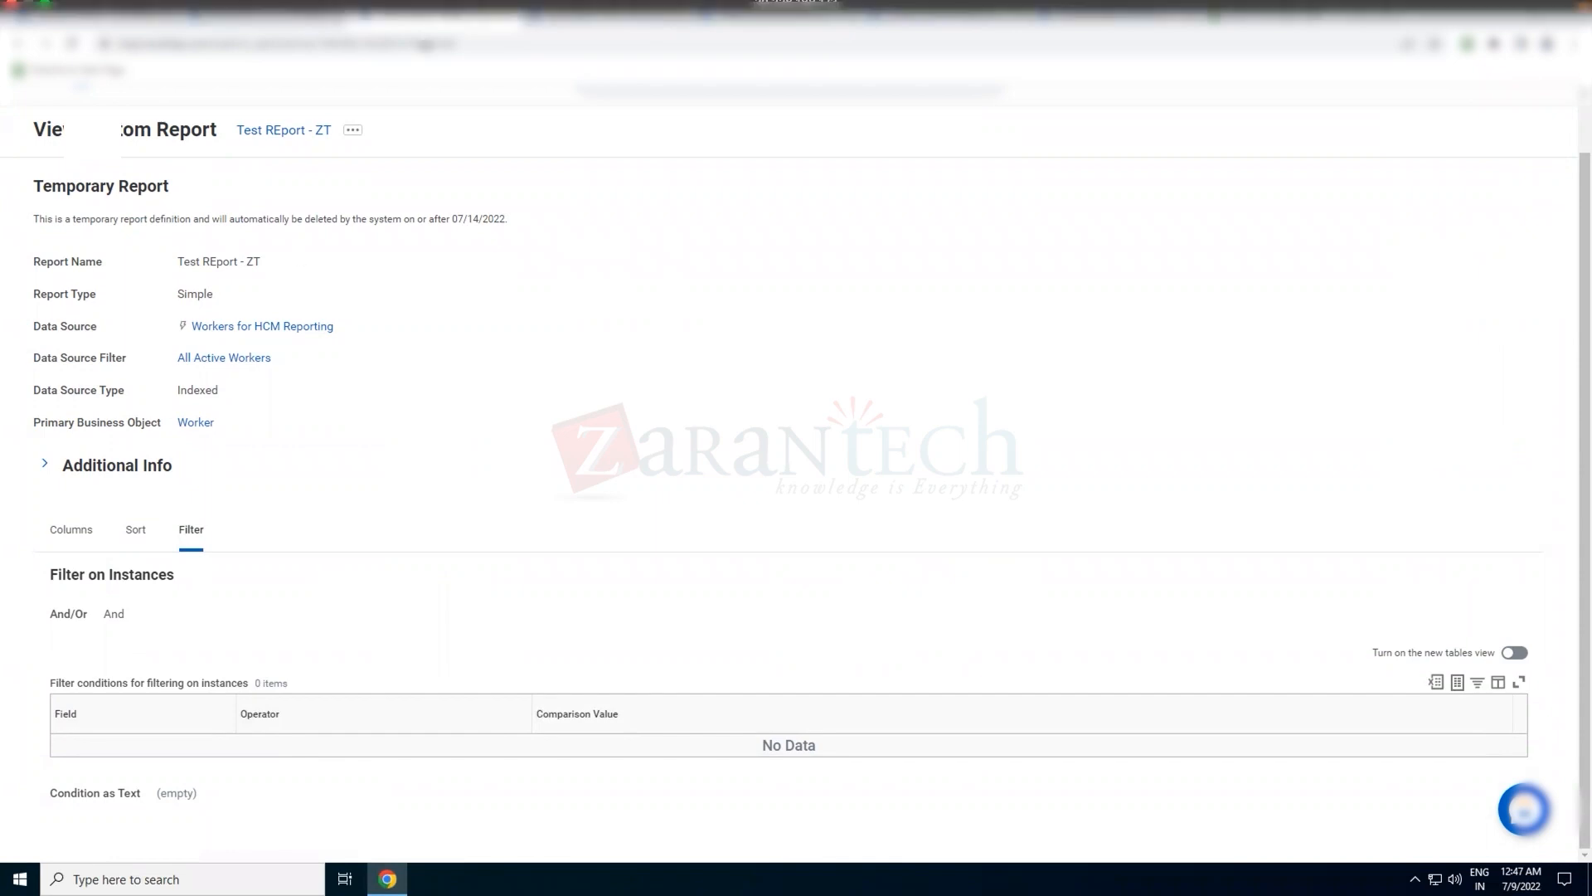
left_click(352, 130)
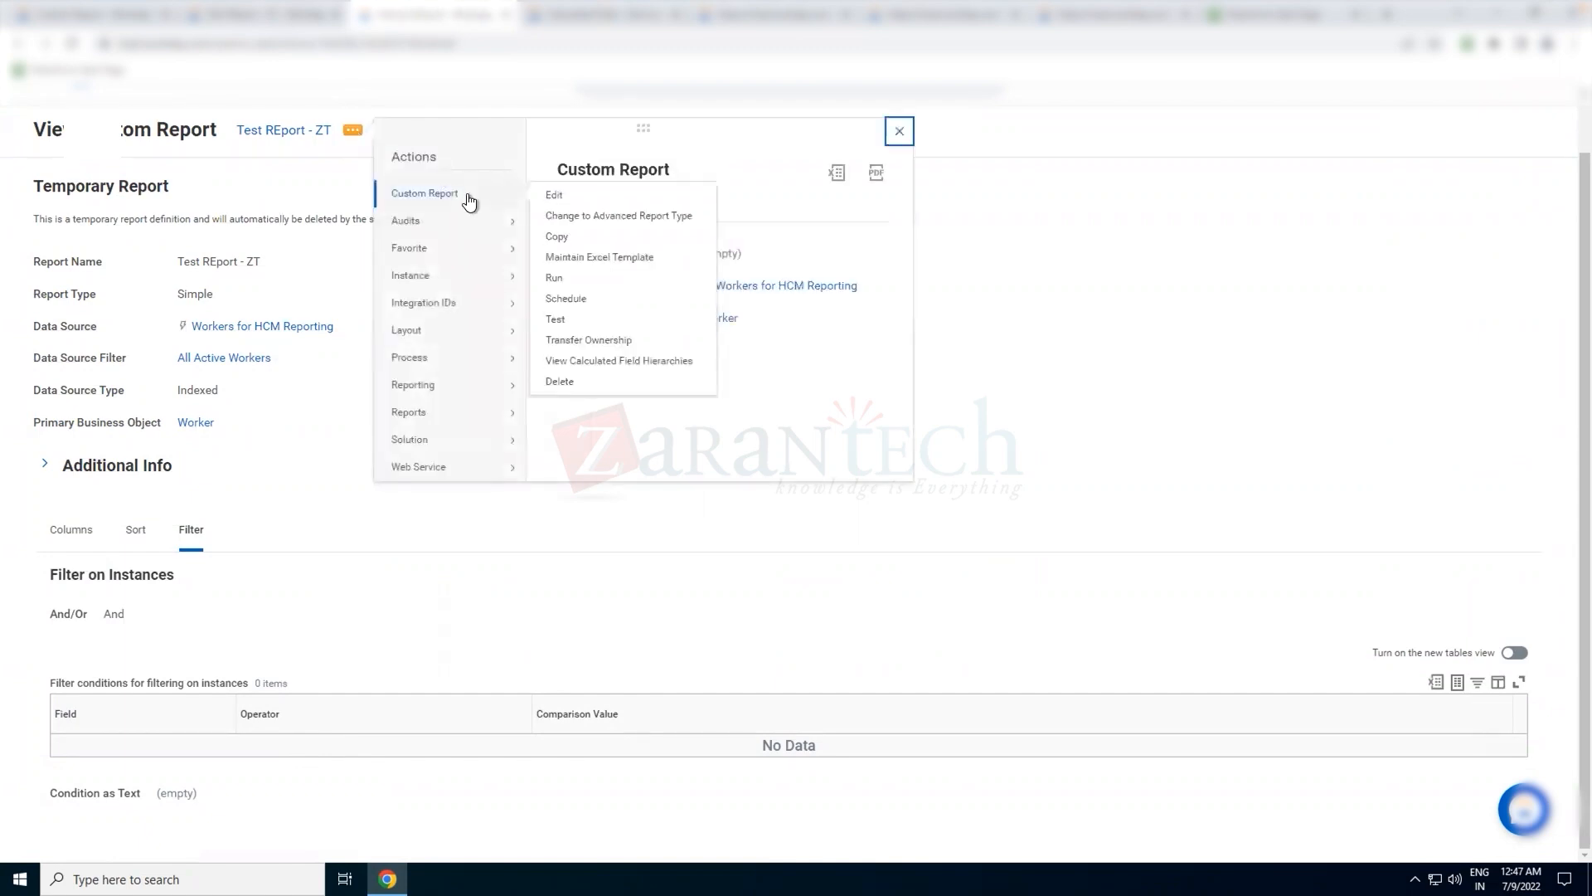
left_click(467, 196)
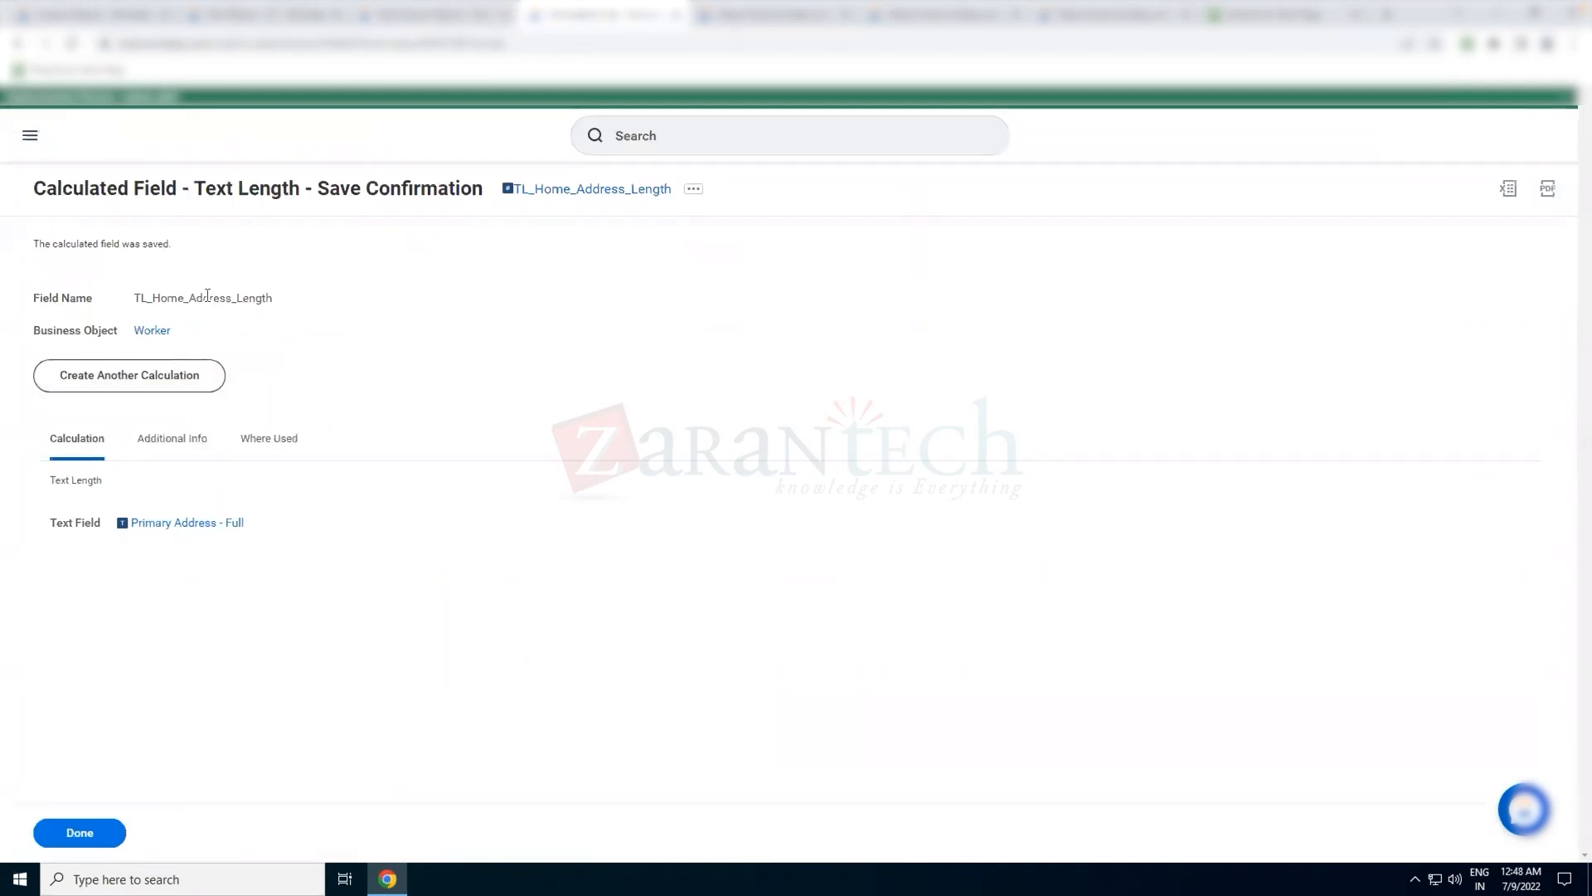
Copy the TL_Home_Address_Length field name and try to use it as the field of a new instance filter condition in the report
double_click(207, 297)
key("ctrl+c")
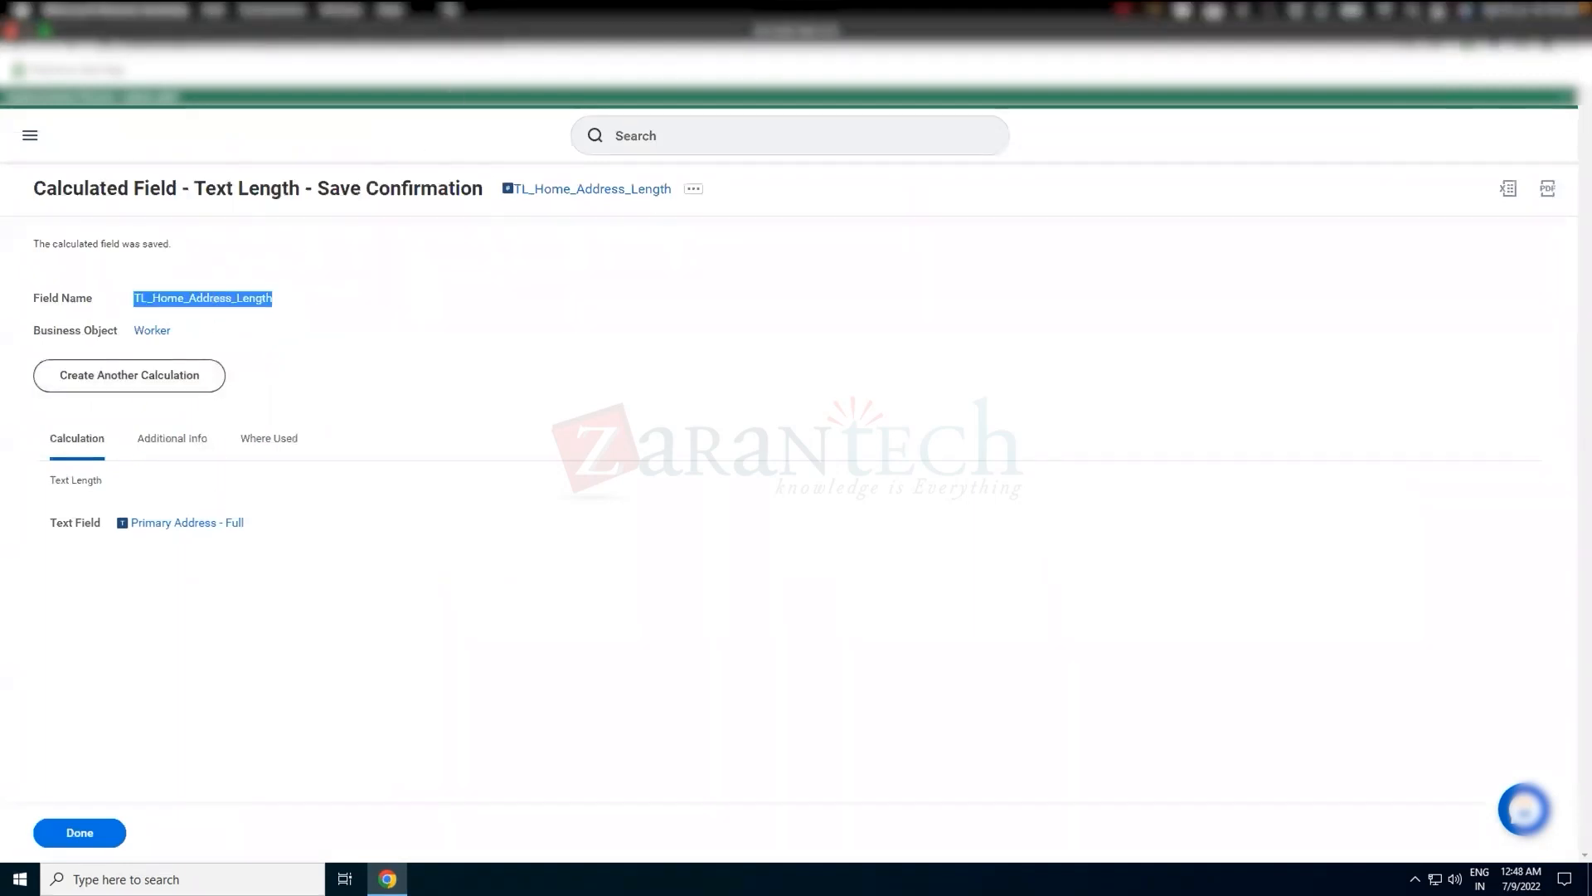
left_click(448, 14)
left_click(191, 645)
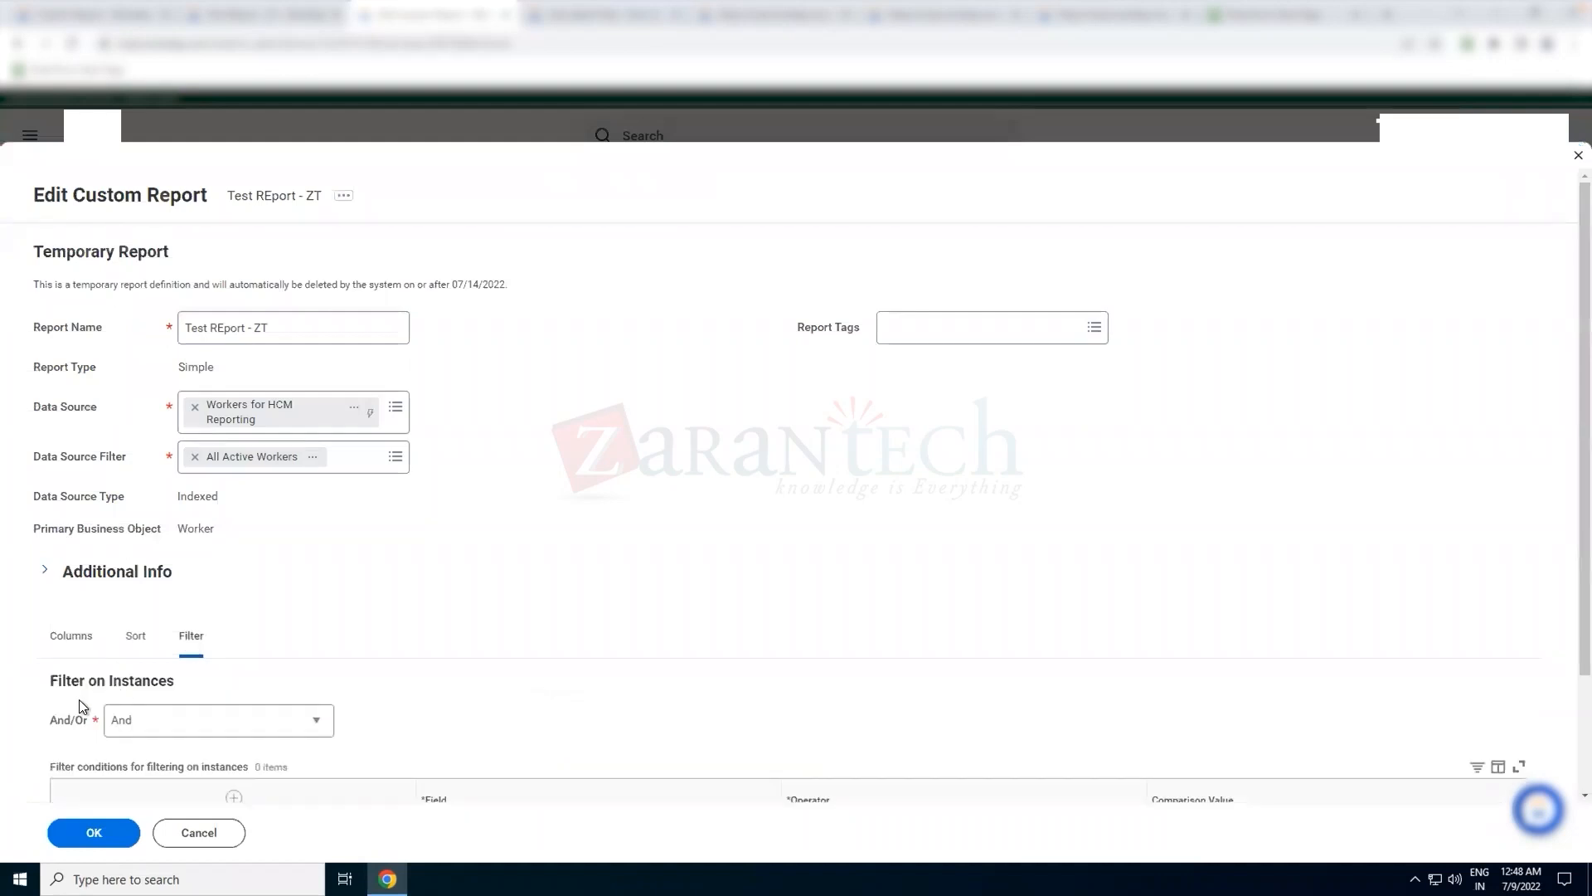
scroll(166, 681, "down", 2)
left_click(101, 650)
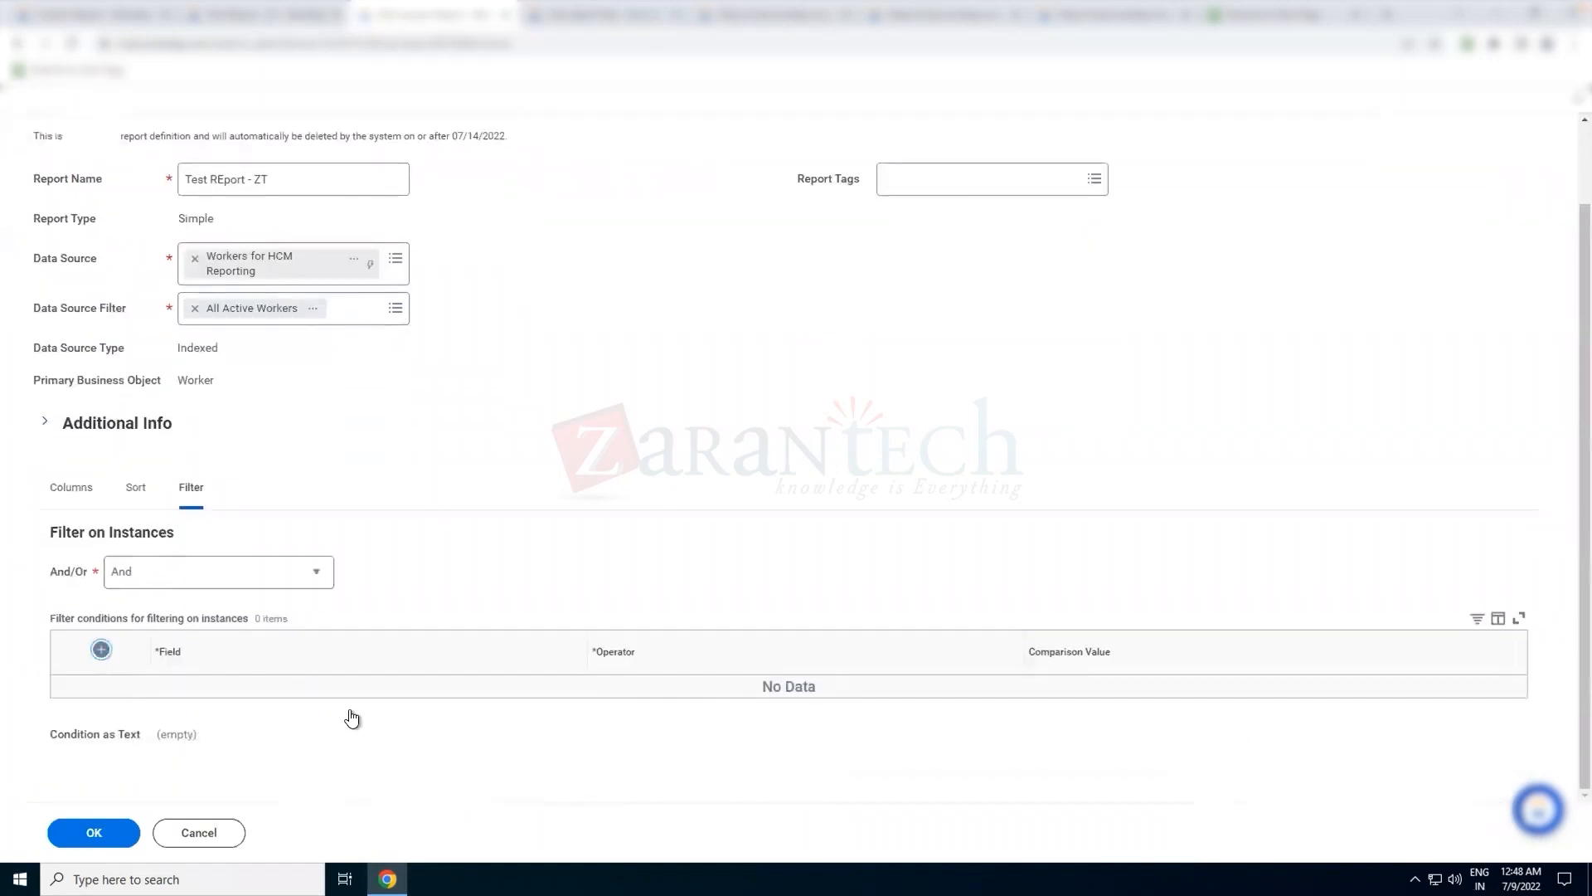
left_click(476, 715)
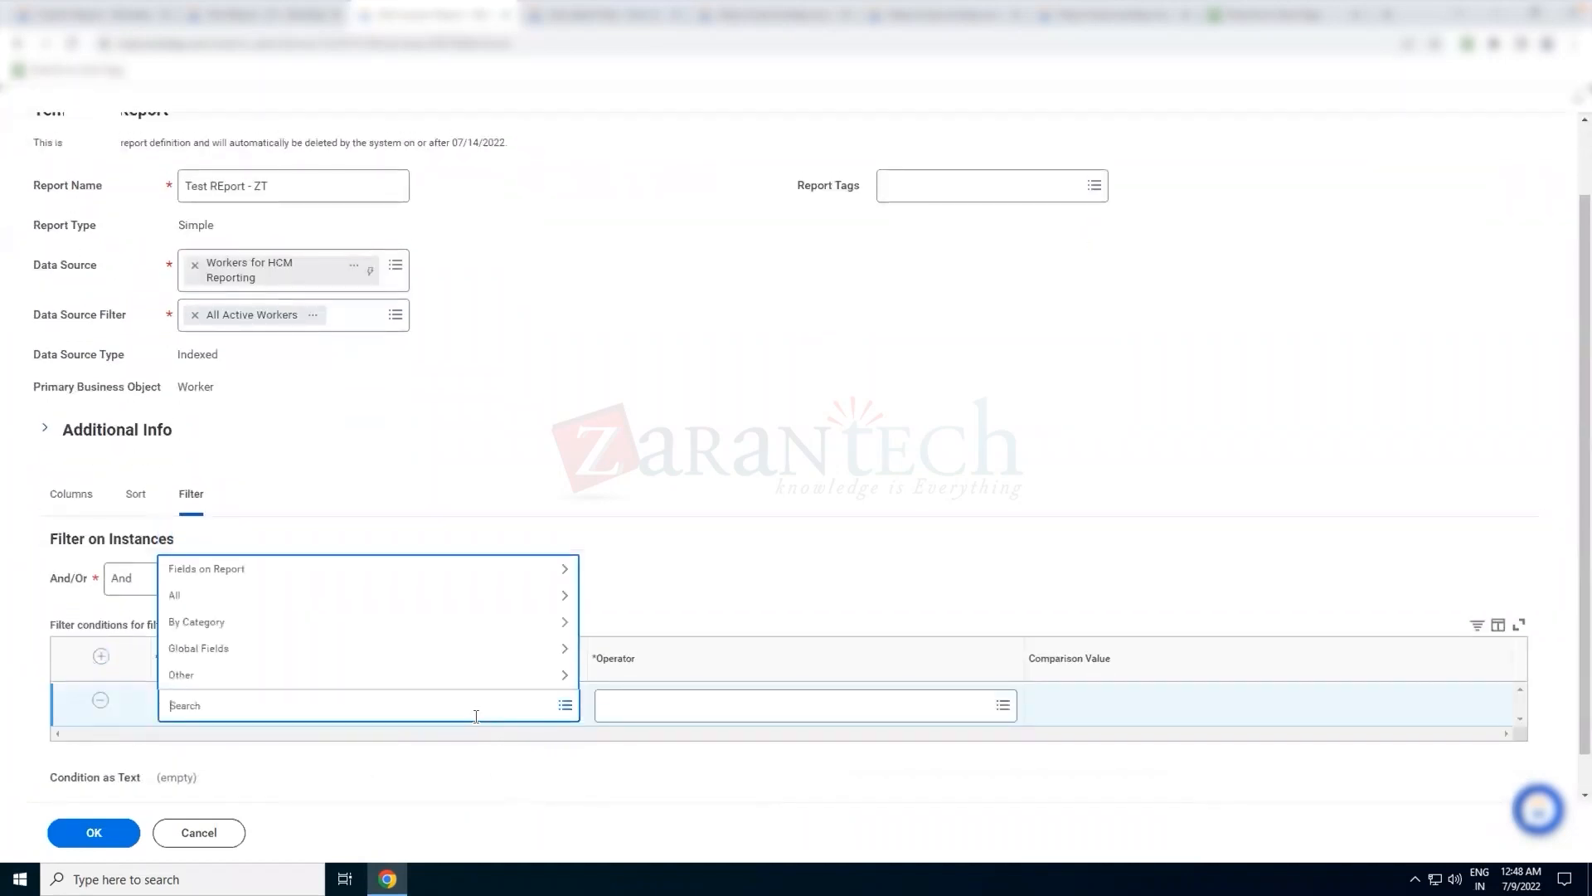
key("ctrl+v")
key("Return")
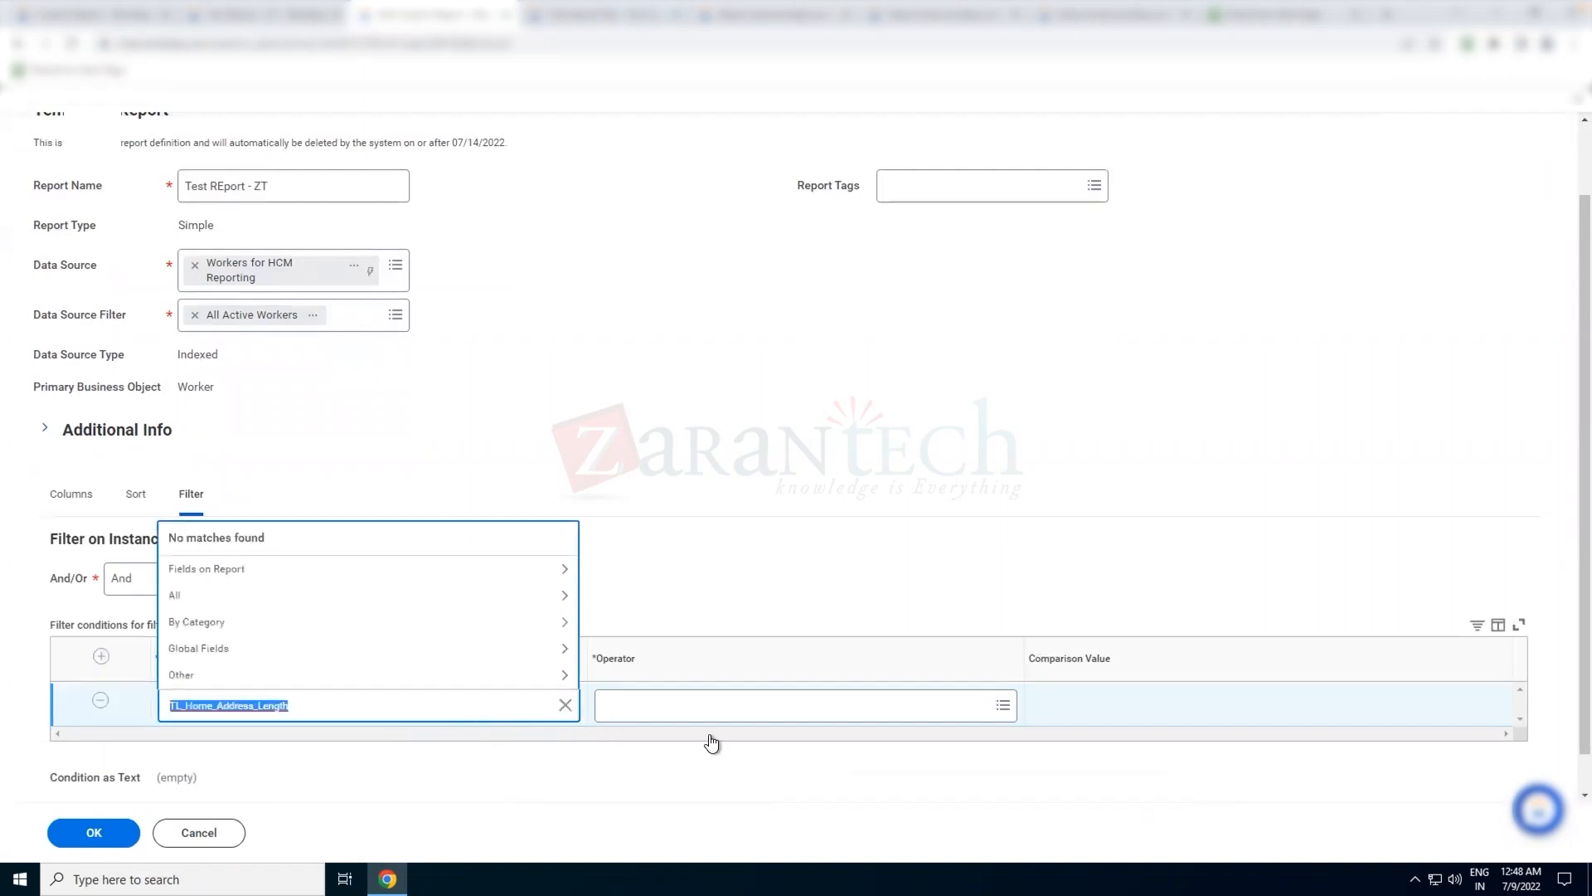
left_click(729, 422)
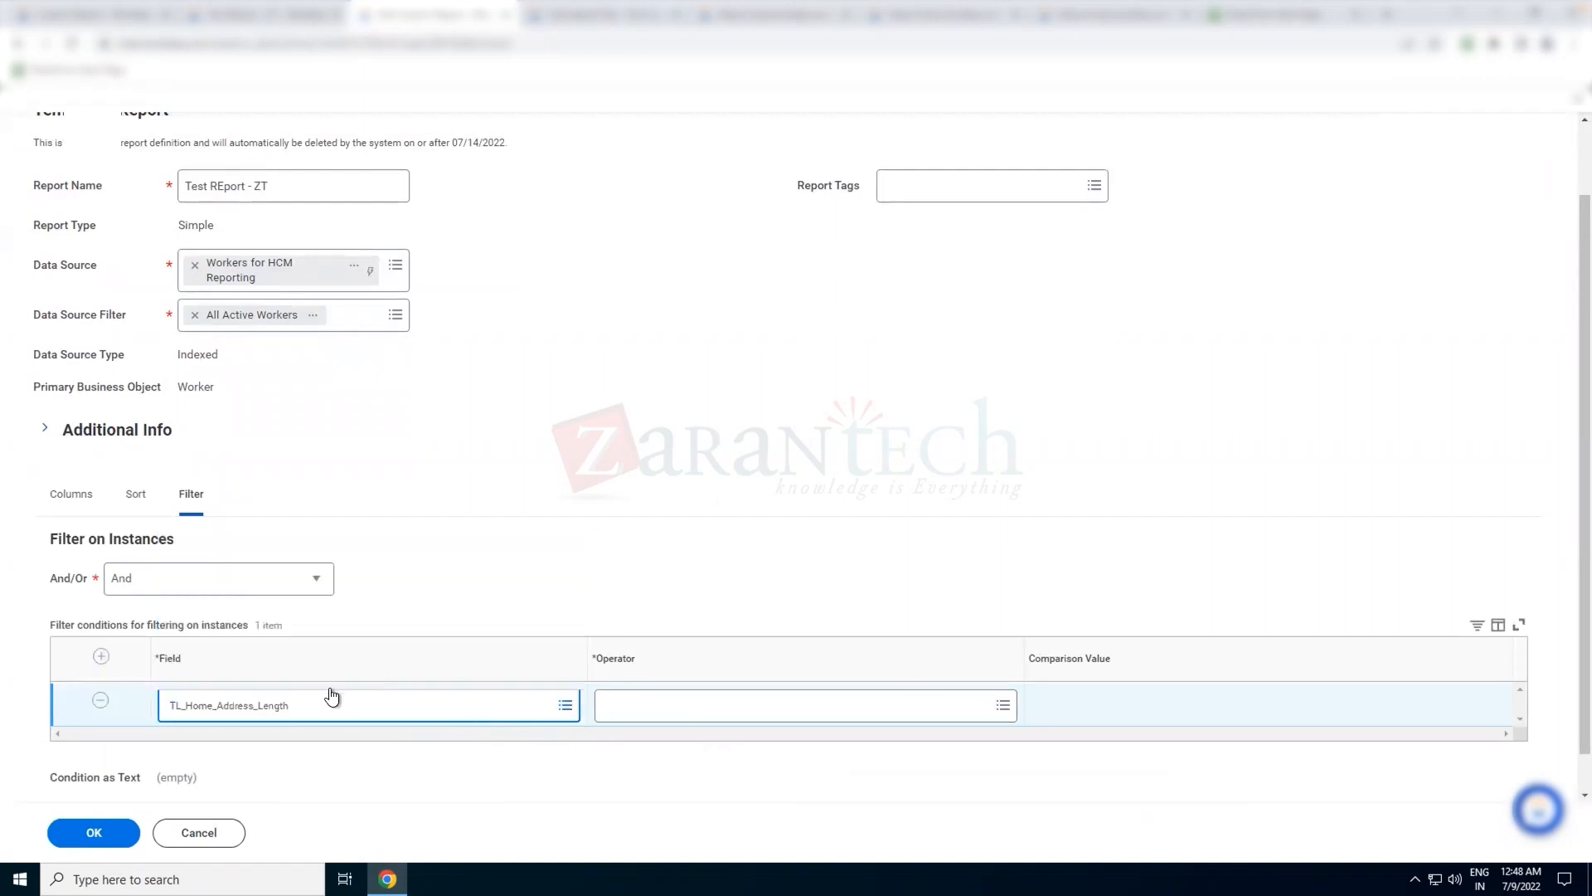
left_click(314, 710)
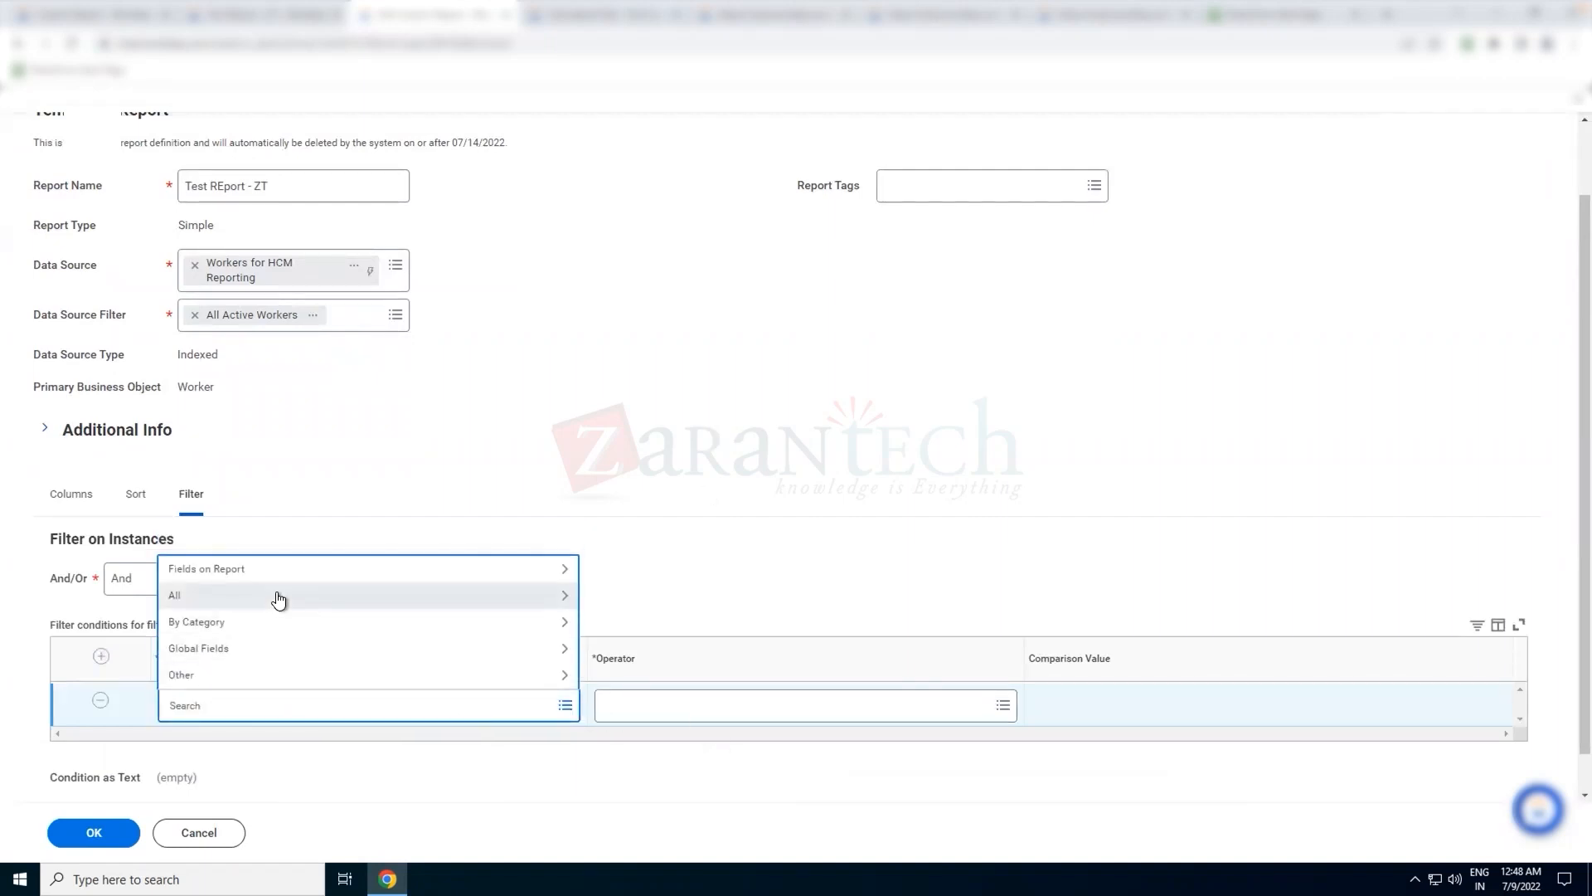
left_click(279, 598)
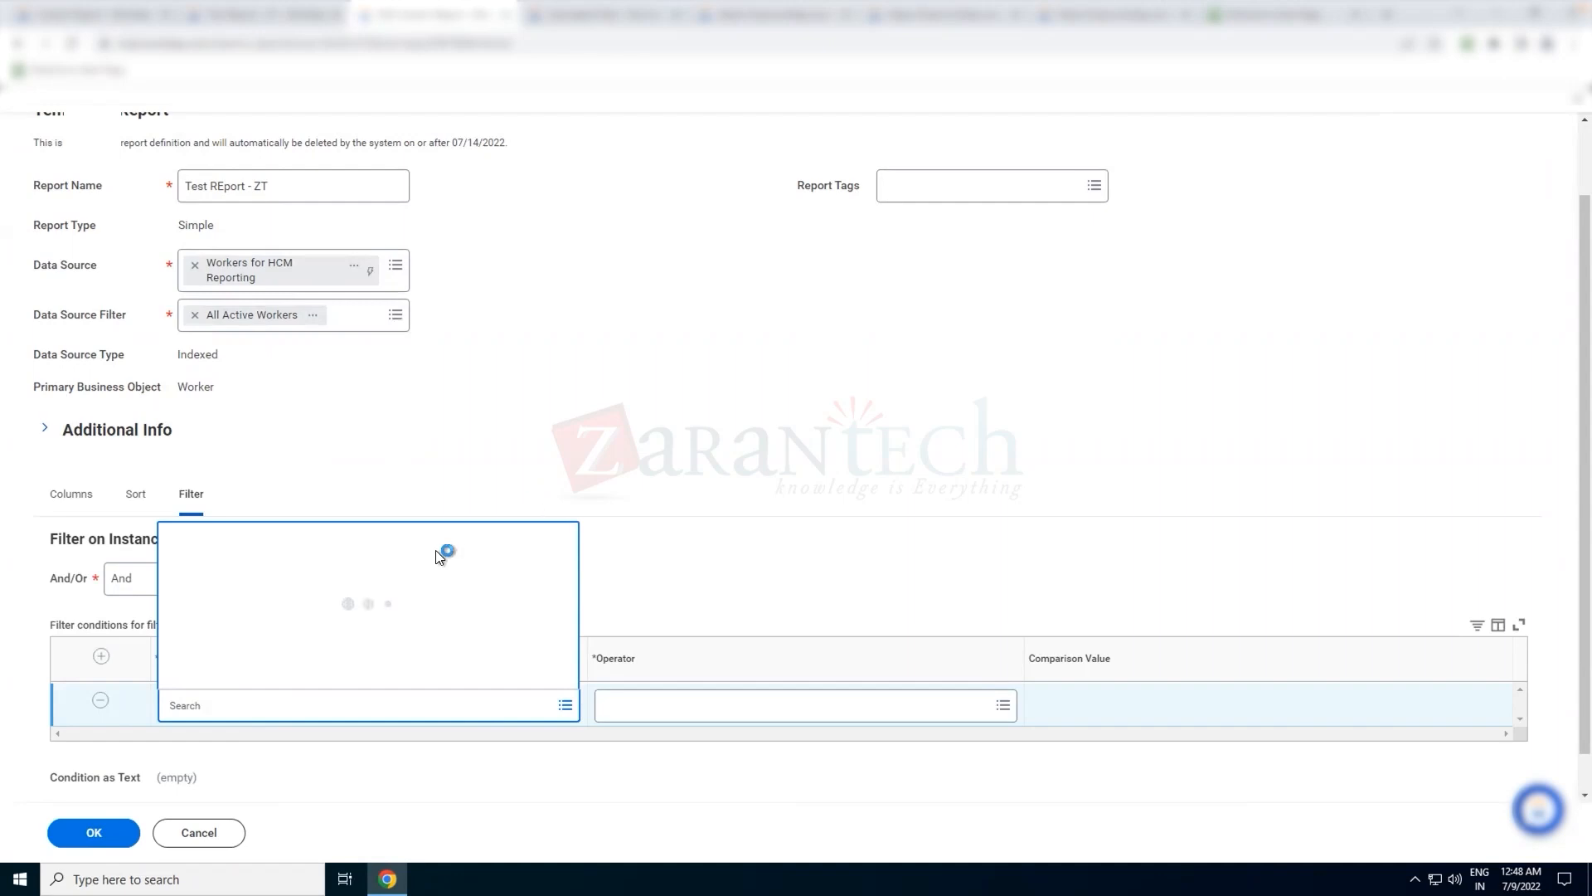
Add TL_Home_Address_Length as the first column of Test REport - ZT
left_click(67, 498)
left_click(94, 570)
left_click(333, 621)
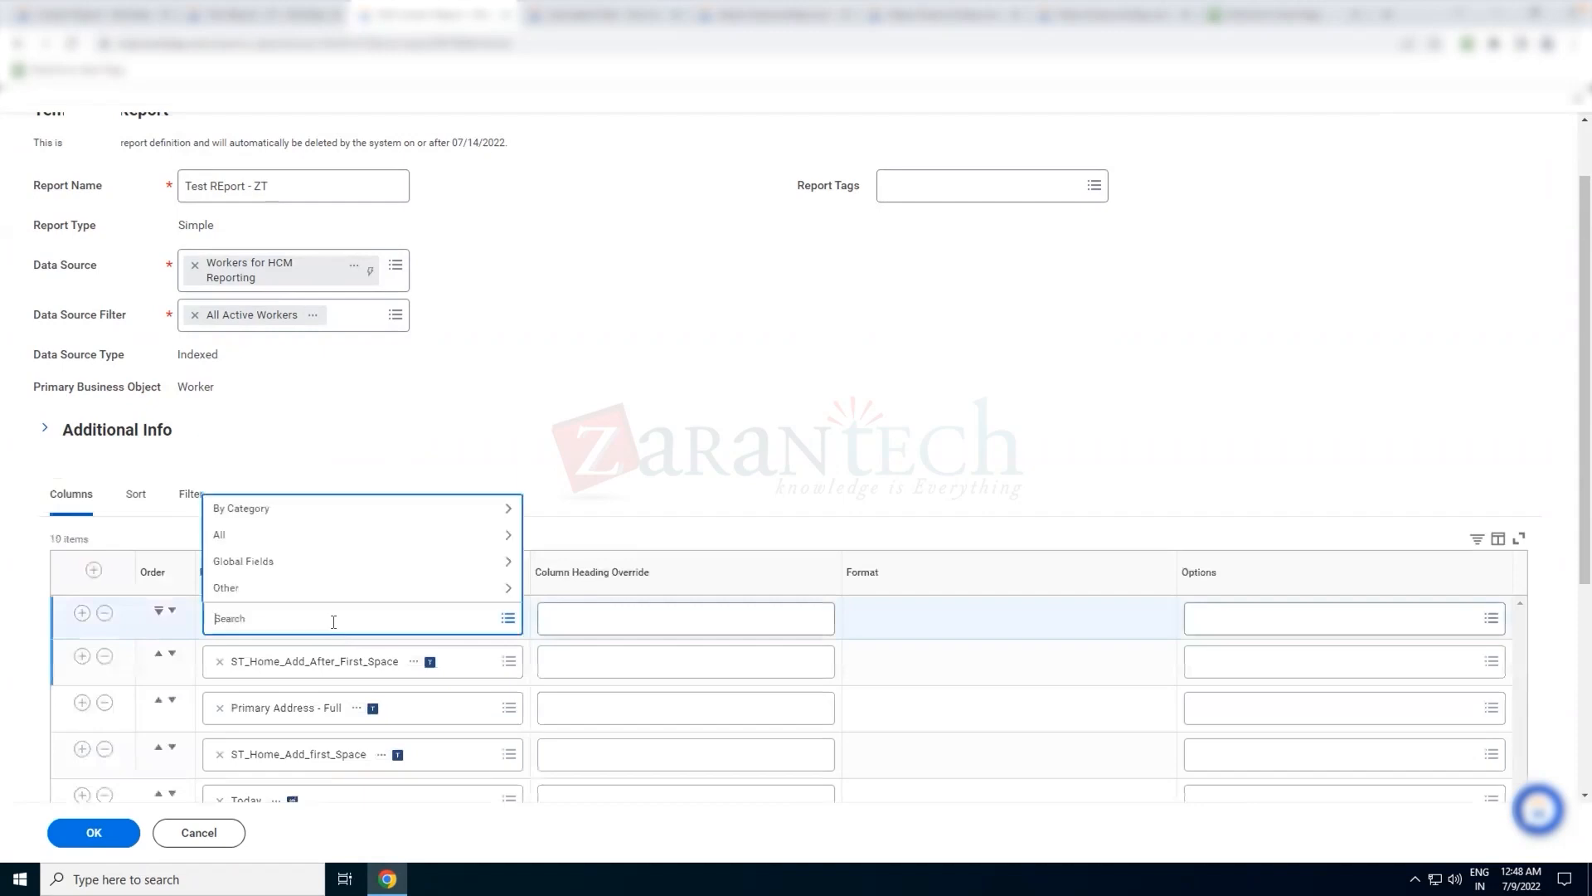
key("ctrl+v")
key("Return")
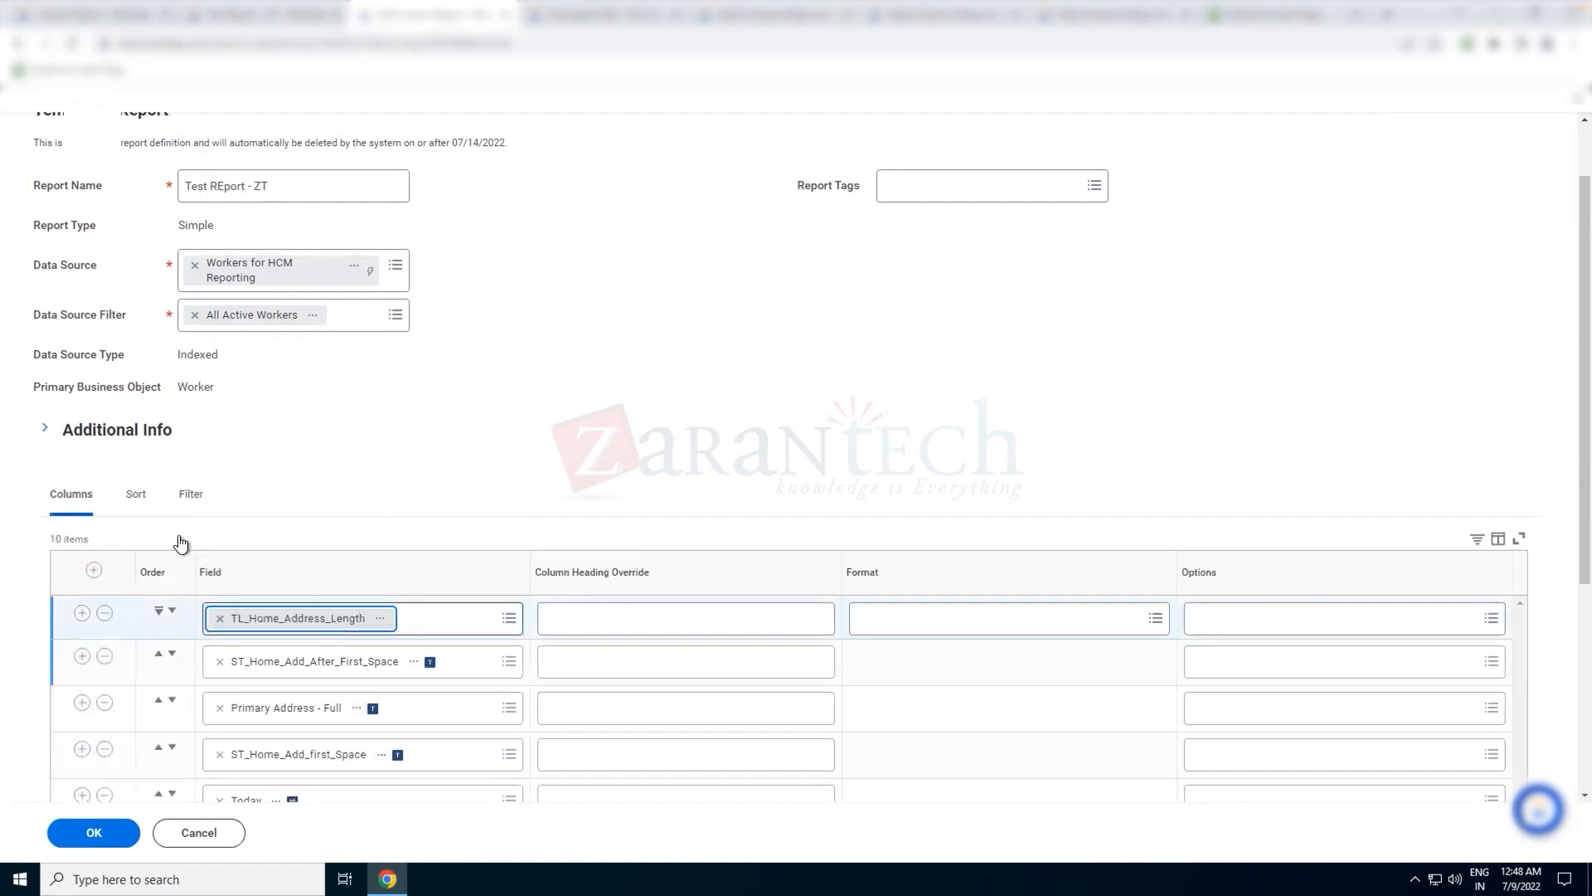
Look for TL_Home_Address_Length among the report fields offered for the empty filter condition, and return to the column list
left_click(193, 495)
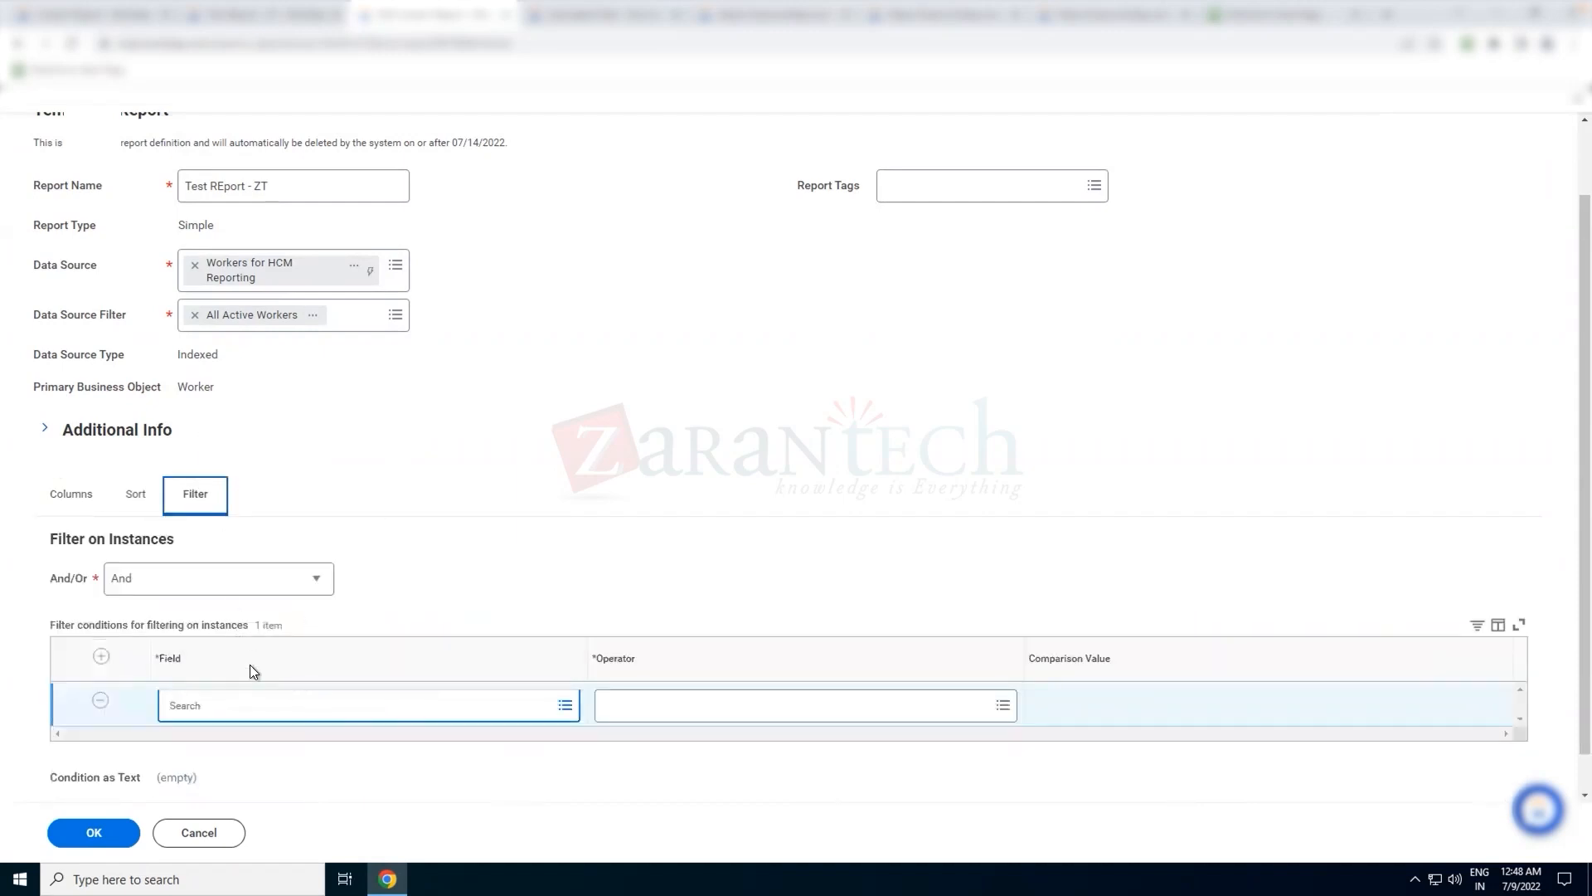
left_click(207, 704)
left_click(255, 569)
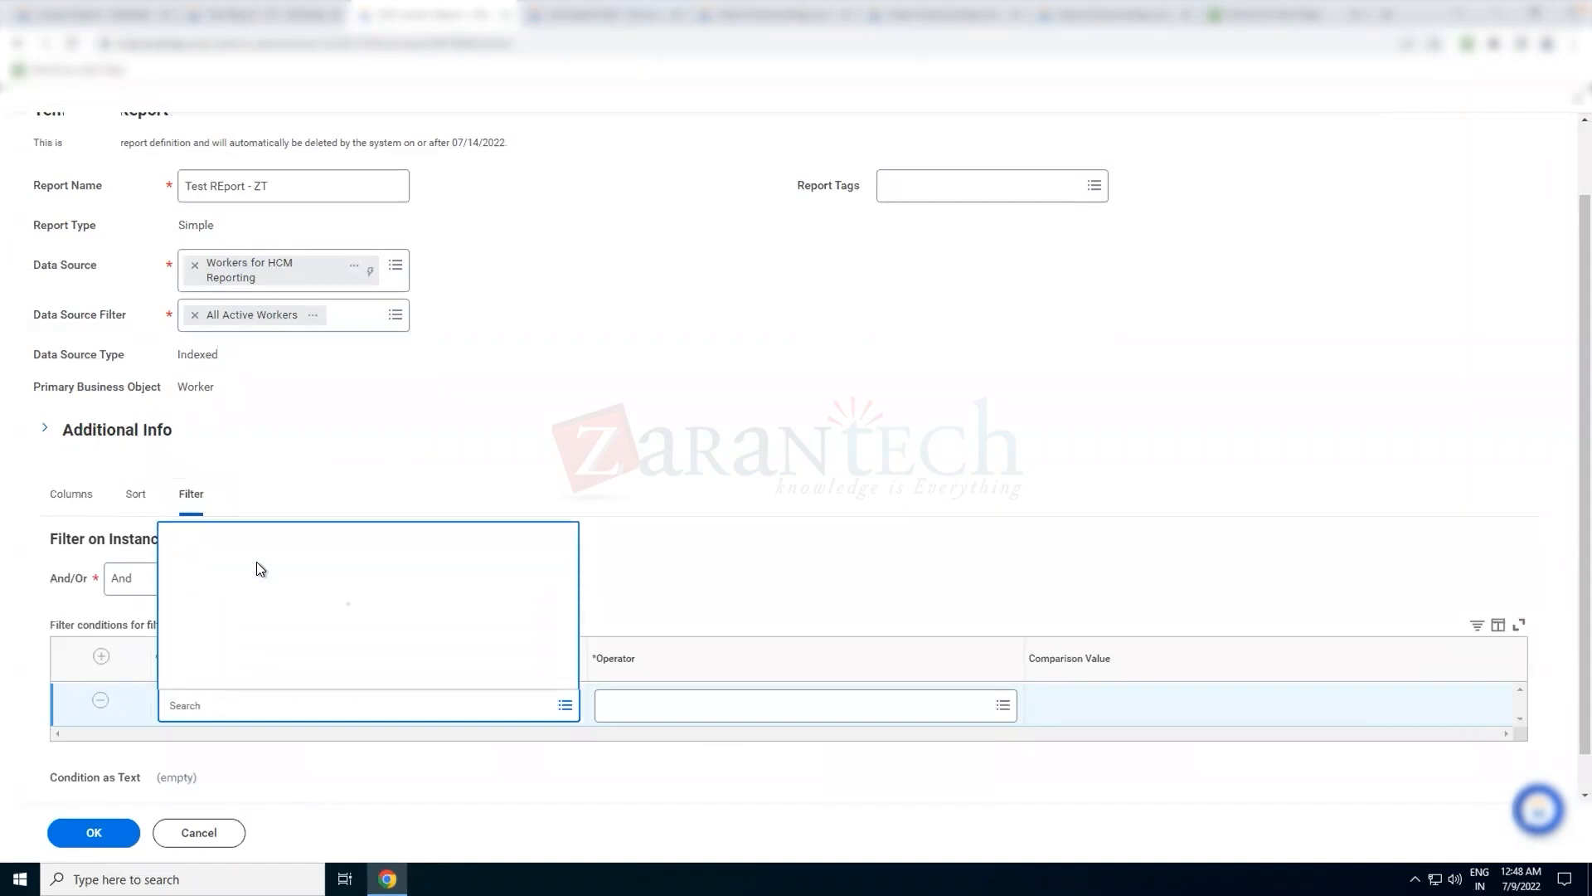
left_click(468, 490)
left_click(55, 493)
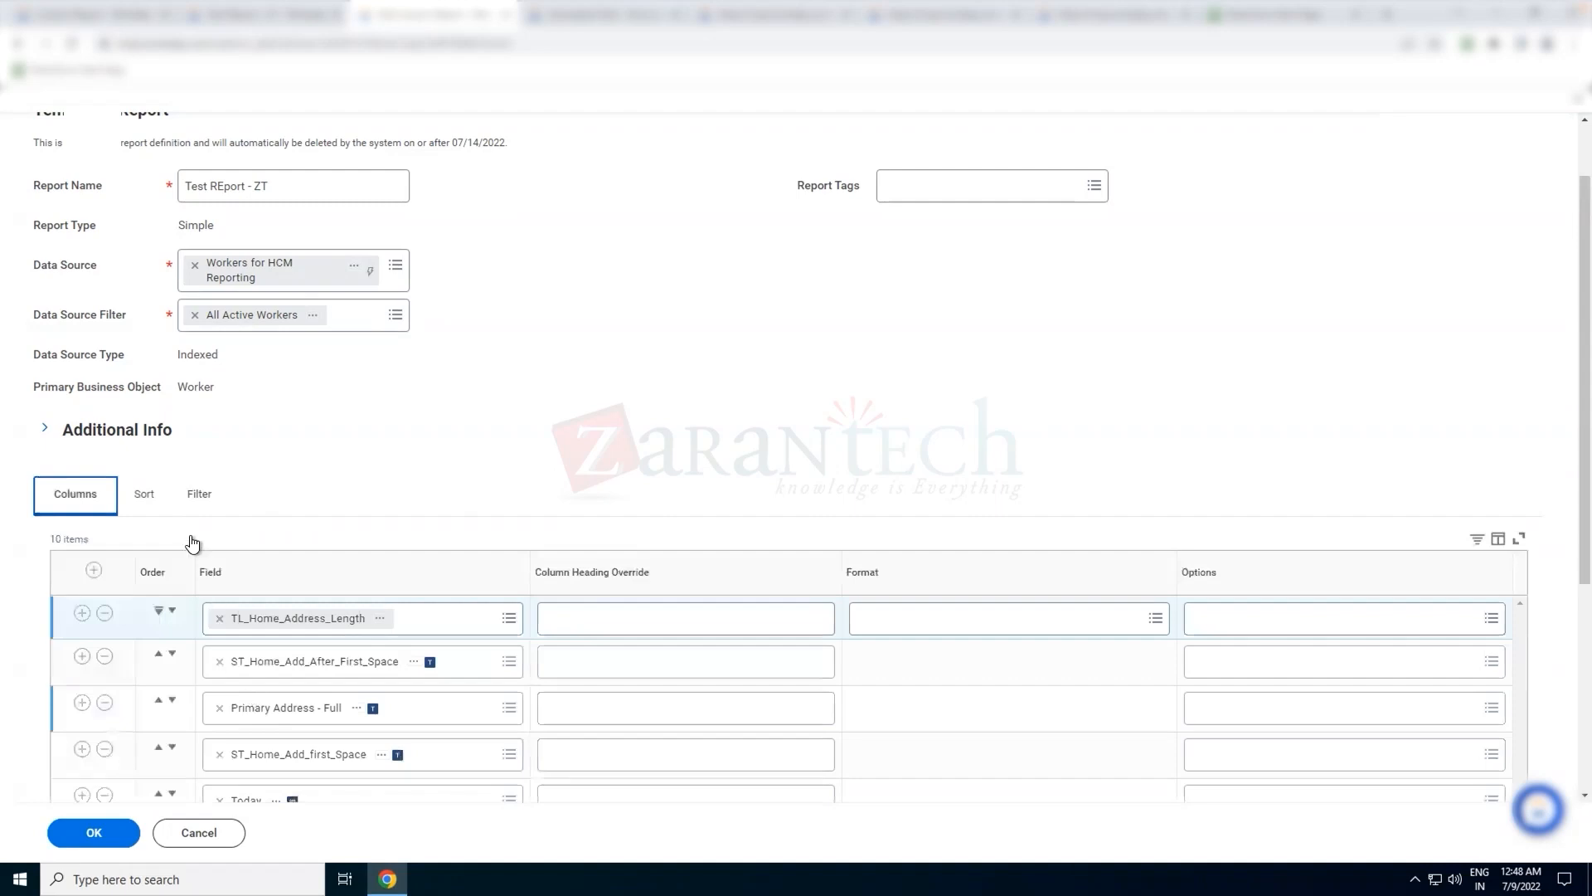
Copy the TL_Home_Address_Length name from the report's first column and try to enter it as the empty filter condition's field
right_click(330, 622)
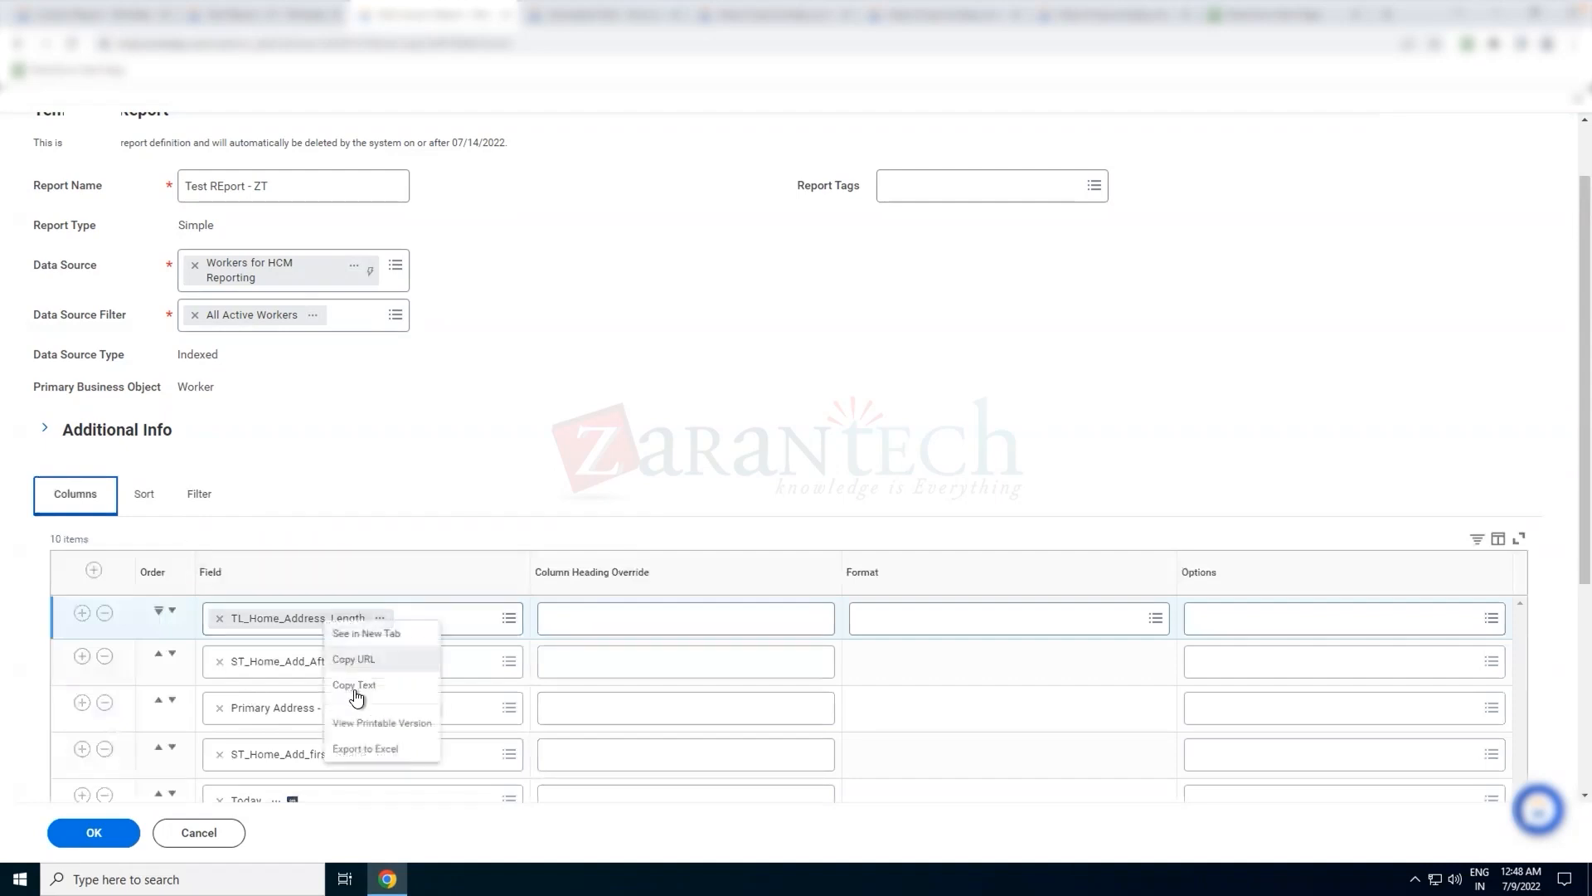
left_click(355, 685)
left_click(186, 508)
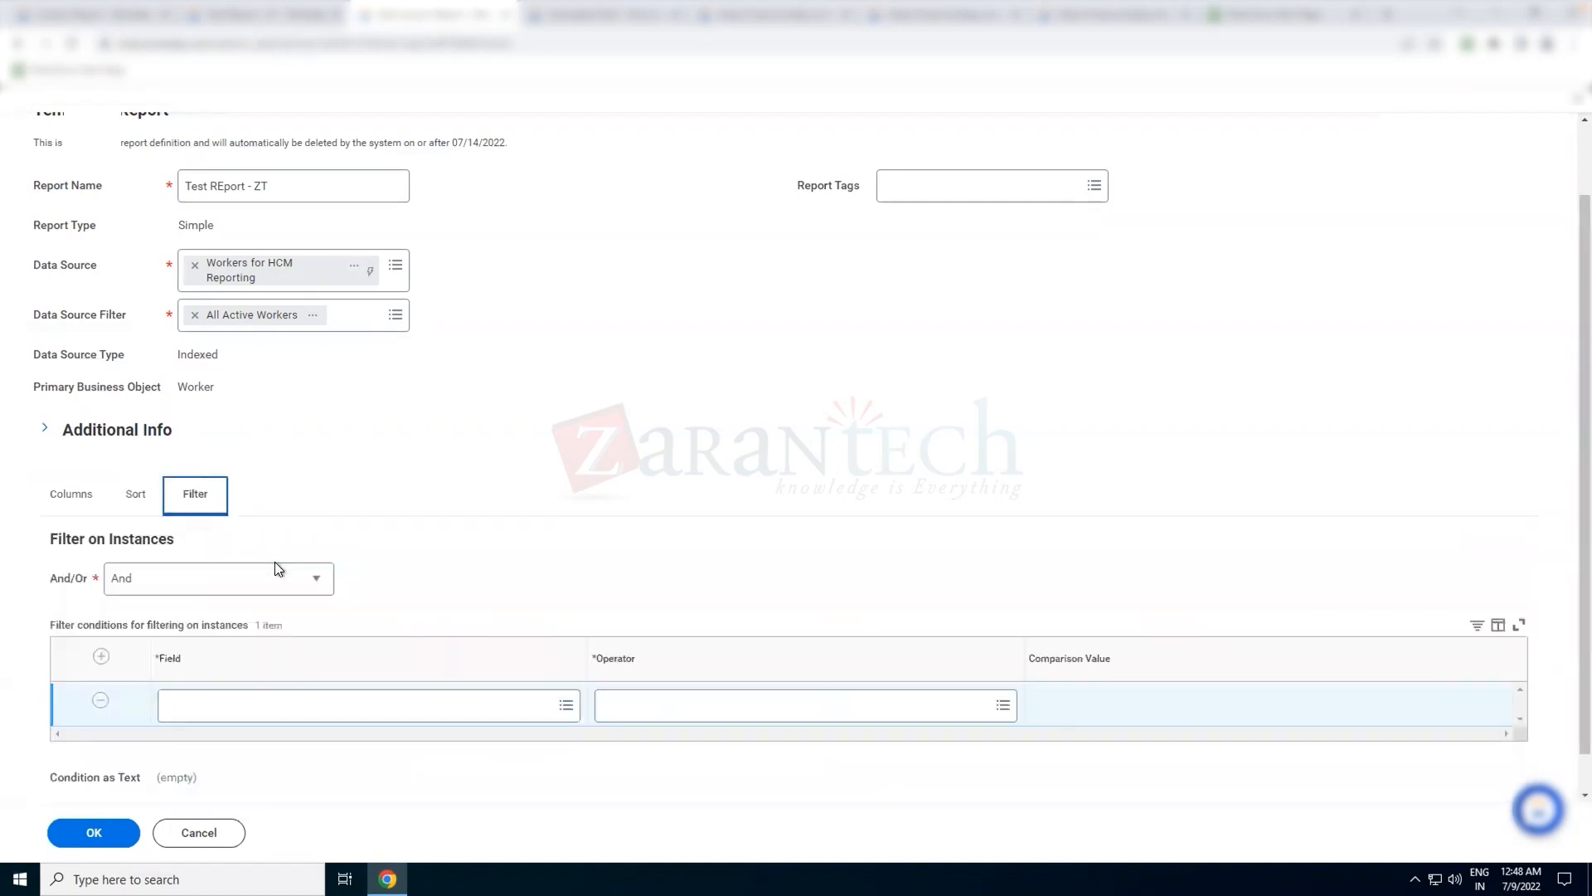
double_click(198, 247)
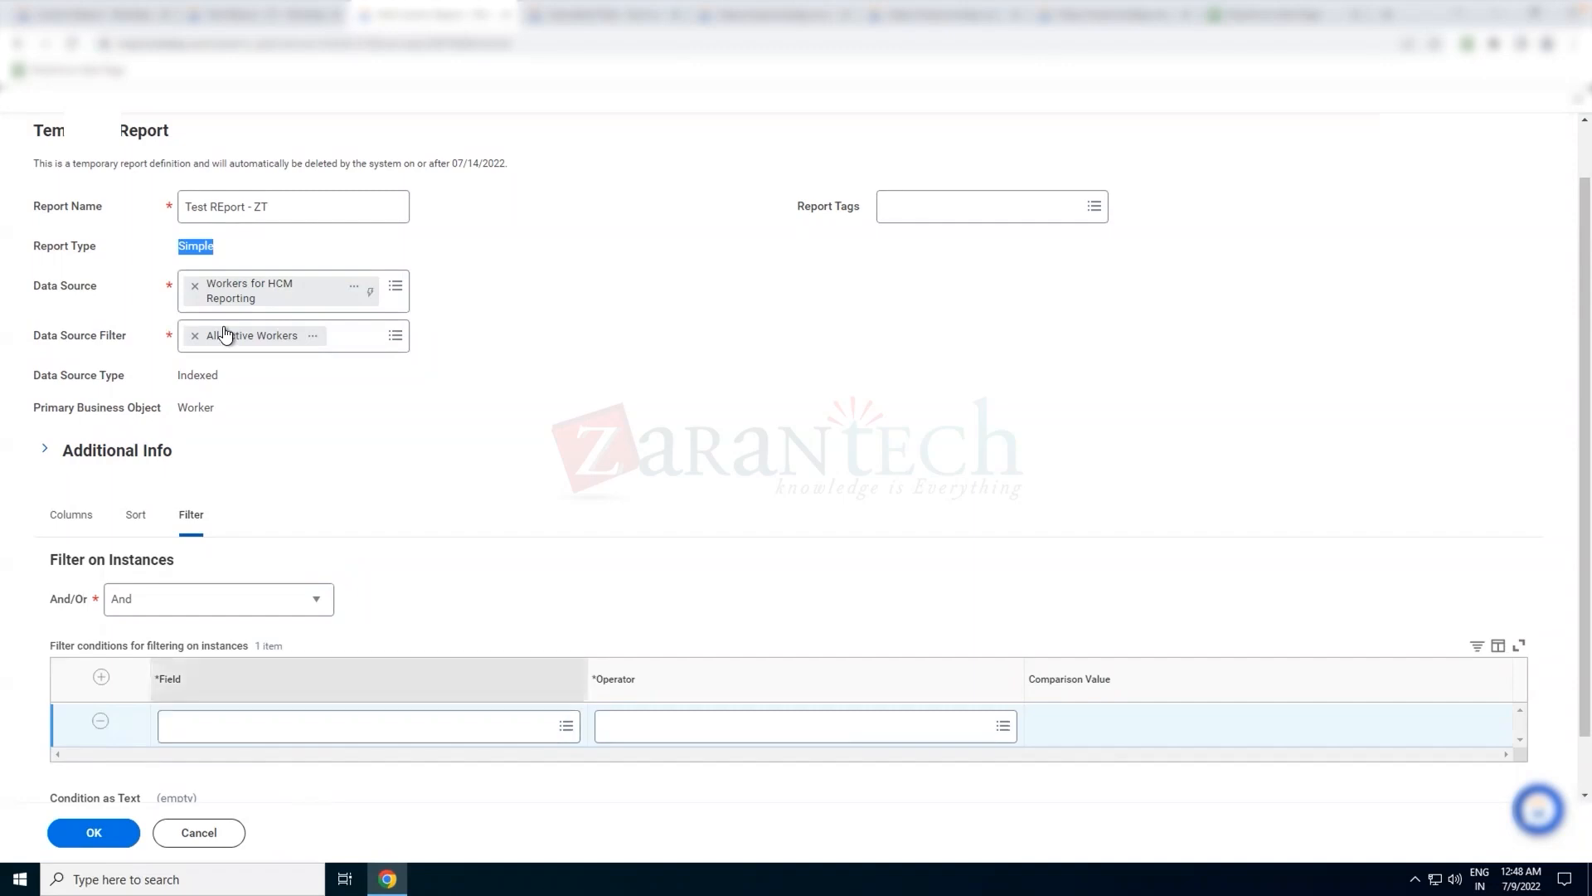
left_click(403, 631)
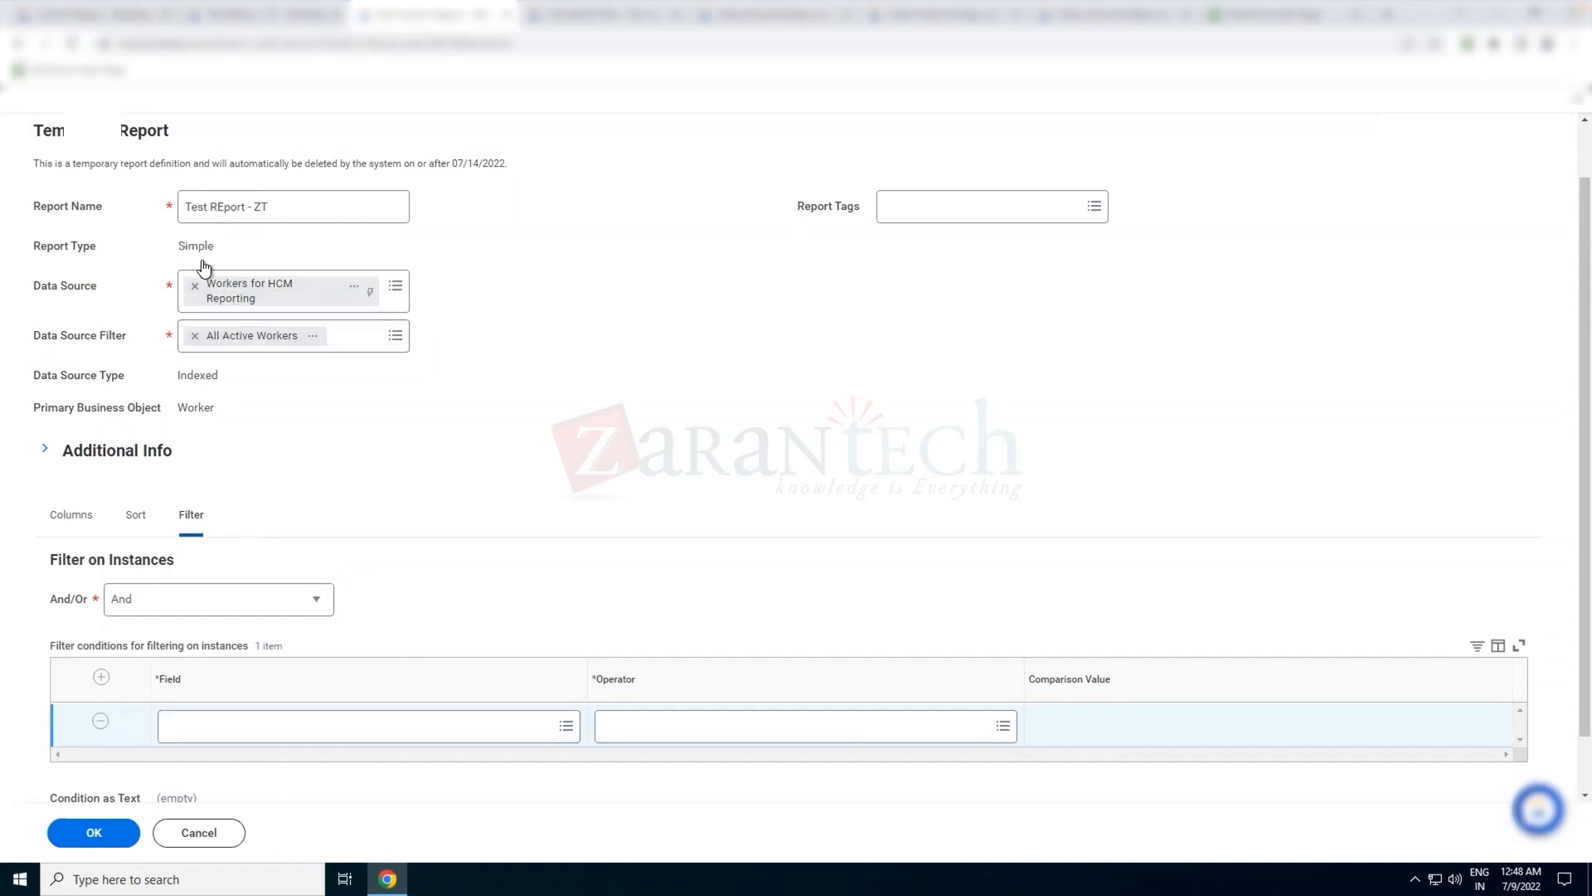
left_click(342, 724)
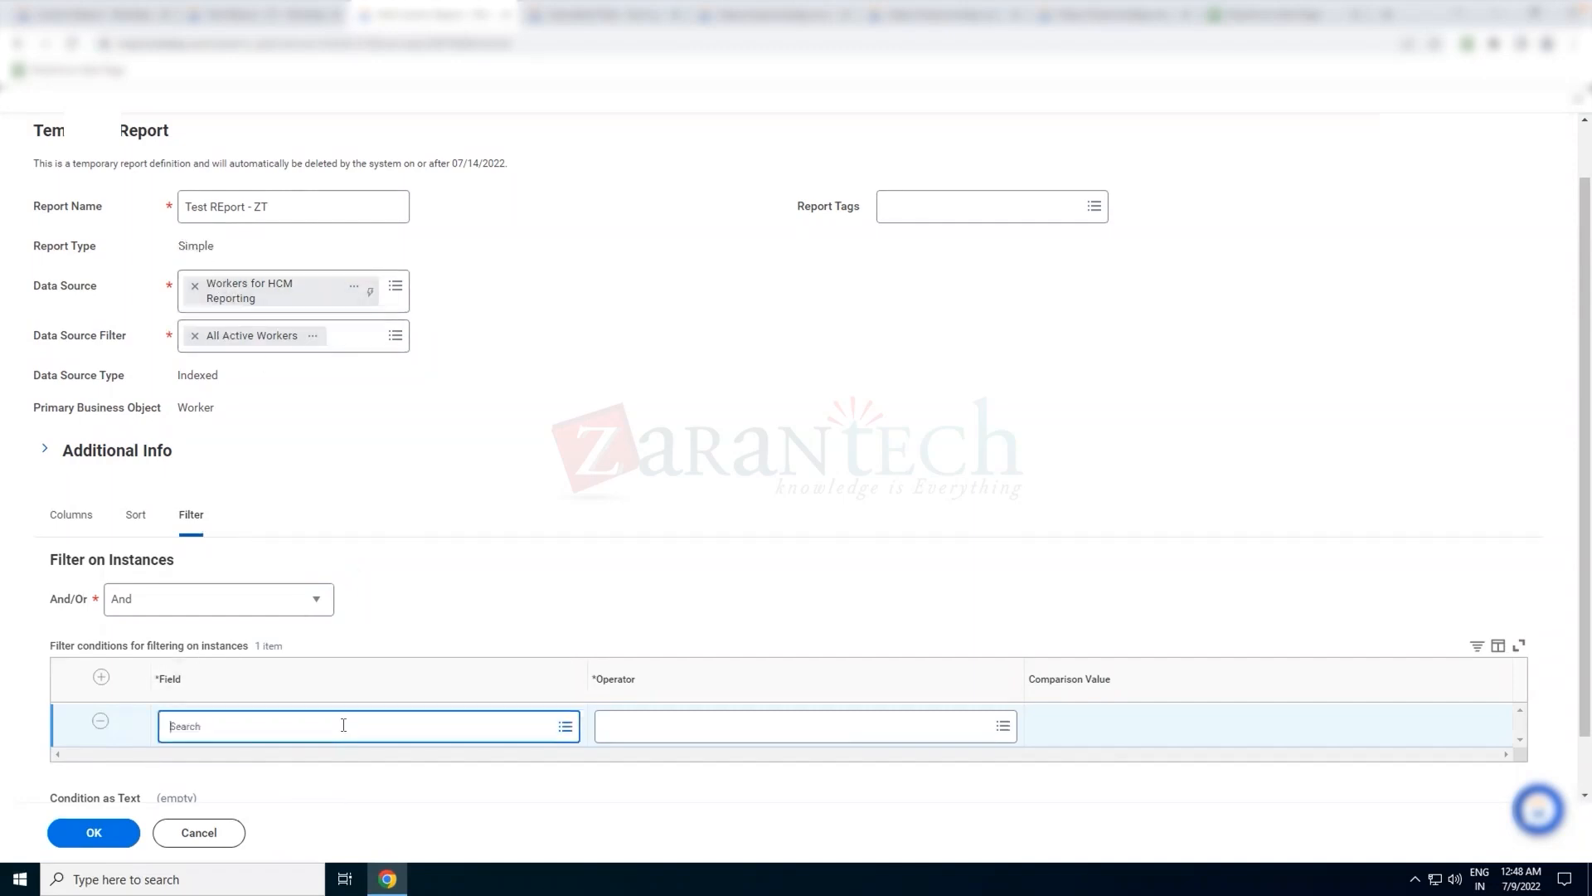
key("ctrl+v")
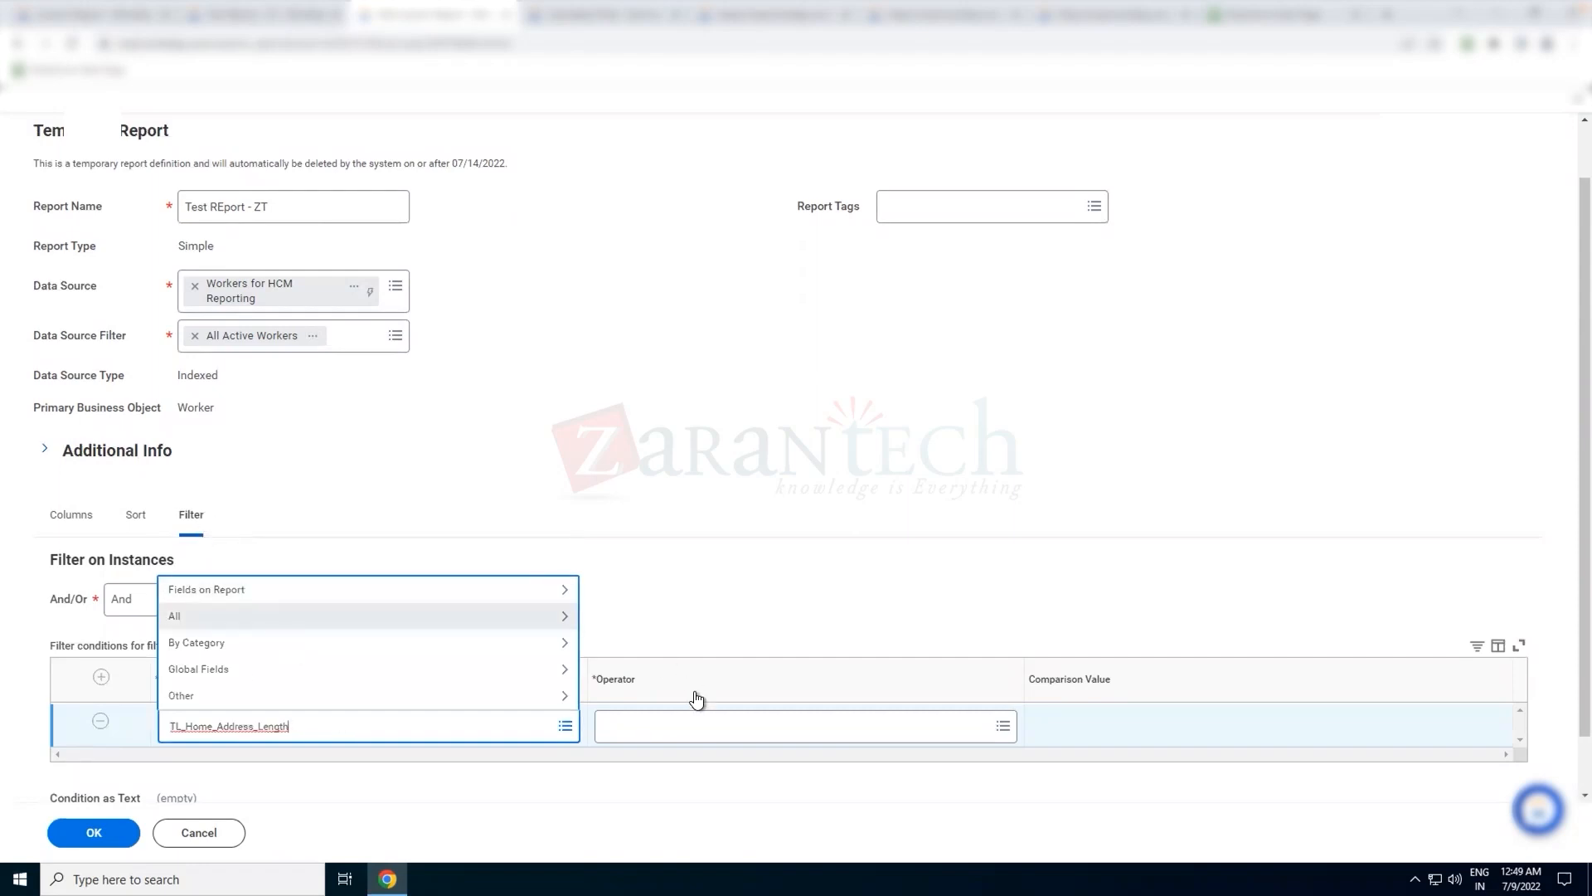
Check the frequently used operators offered for the empty filter condition and leave the operator unset
left_click(701, 727)
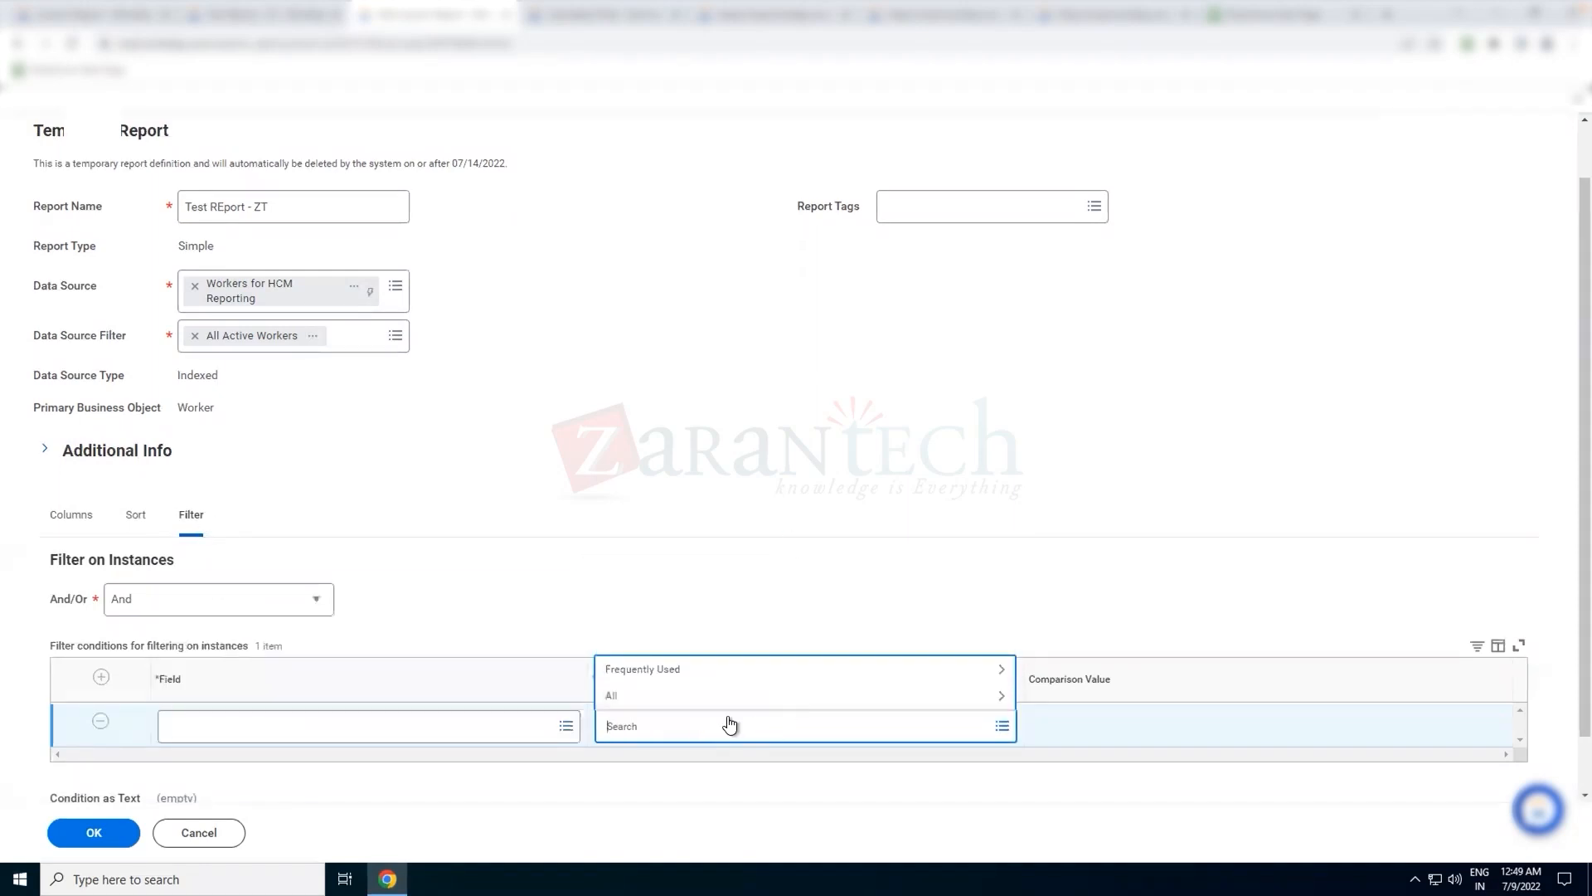
left_click(732, 669)
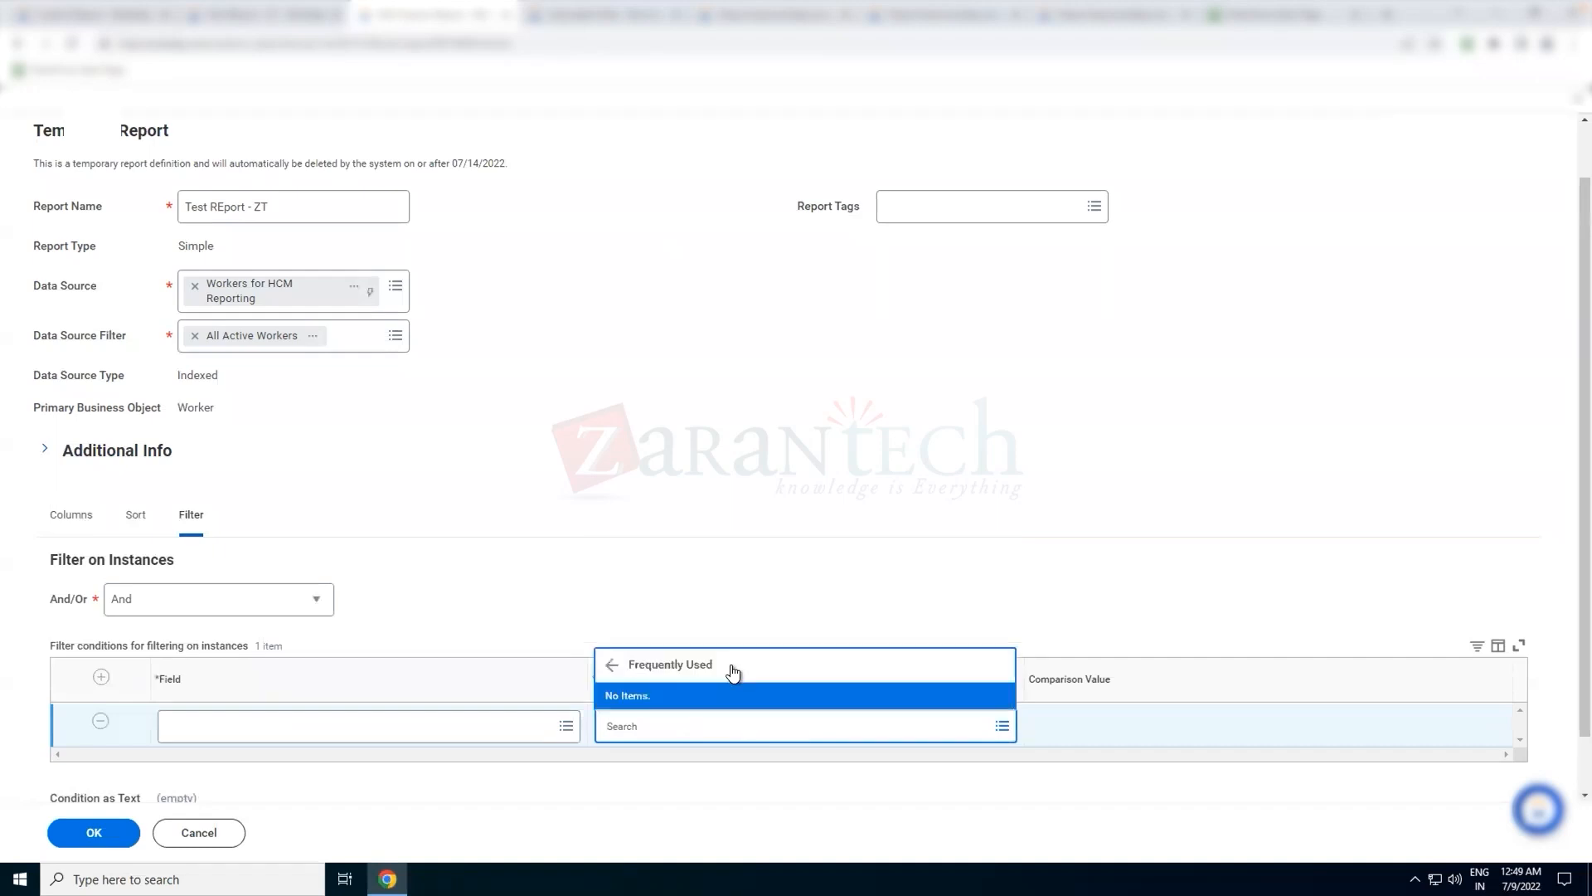
left_click(612, 665)
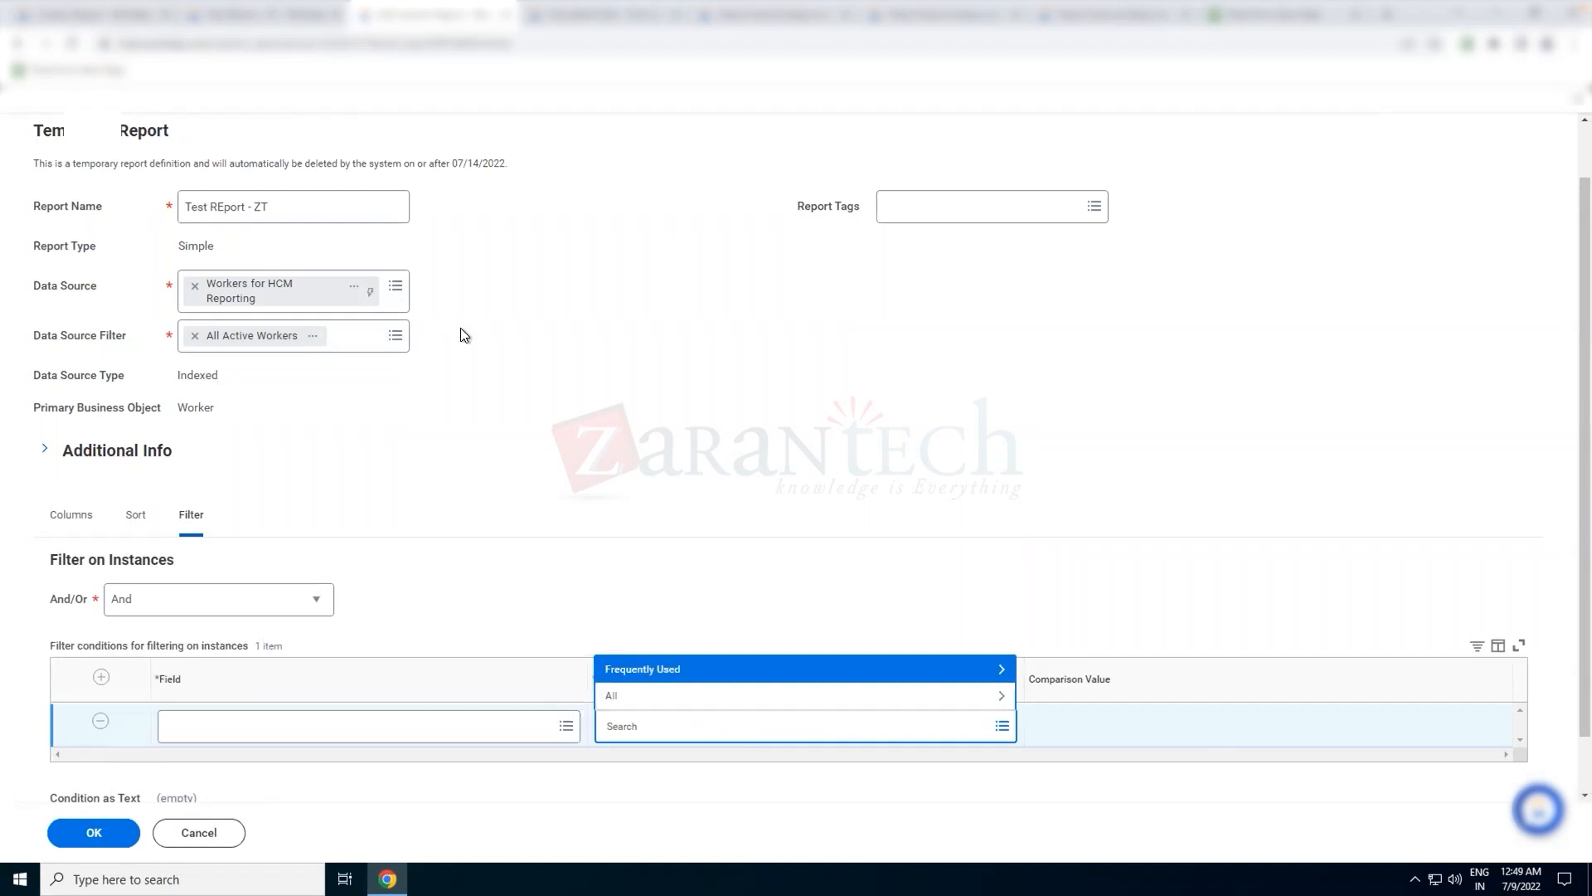
left_click(501, 337)
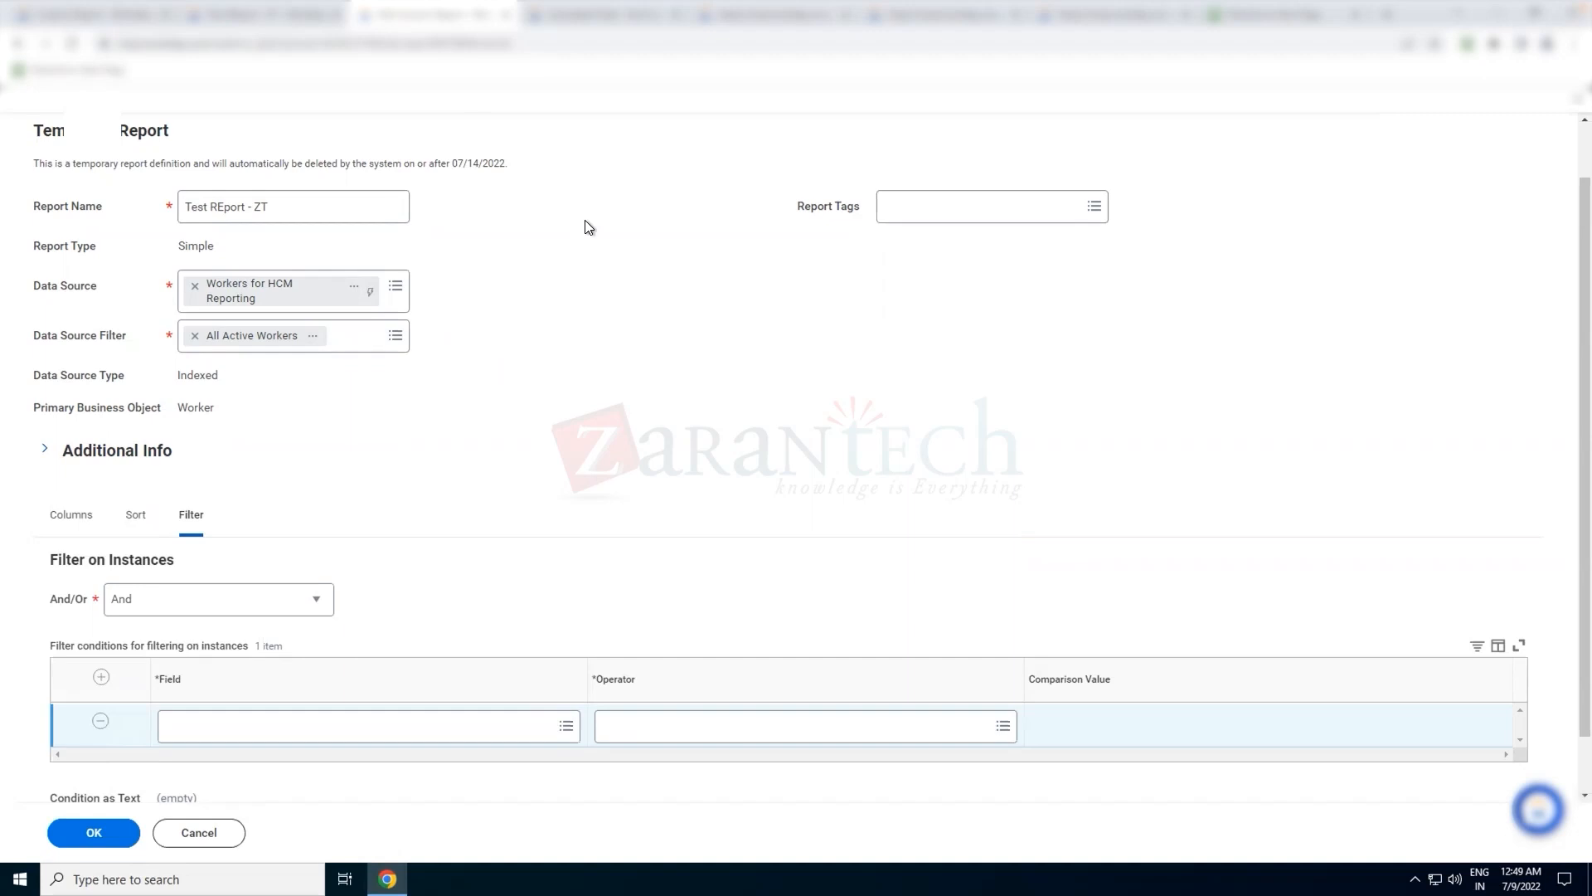
scroll(586, 222, "up", 1)
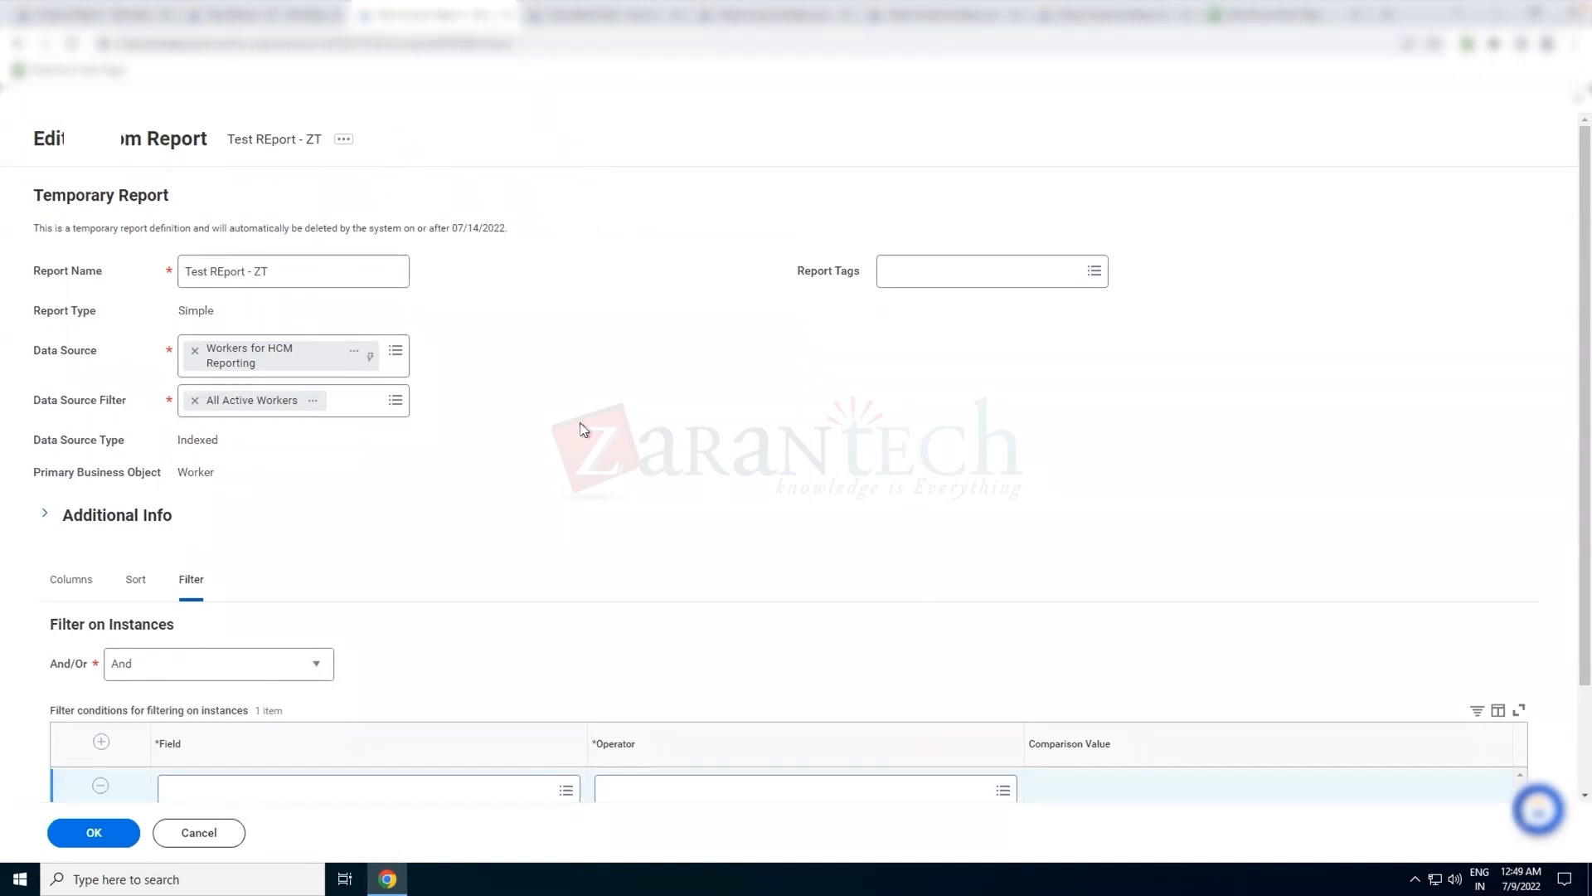
Switch to the Module 3 - Evaluating Conditions presentation in Google Slides, start its slideshow and go back to the title slide
key("ctrl+Left")
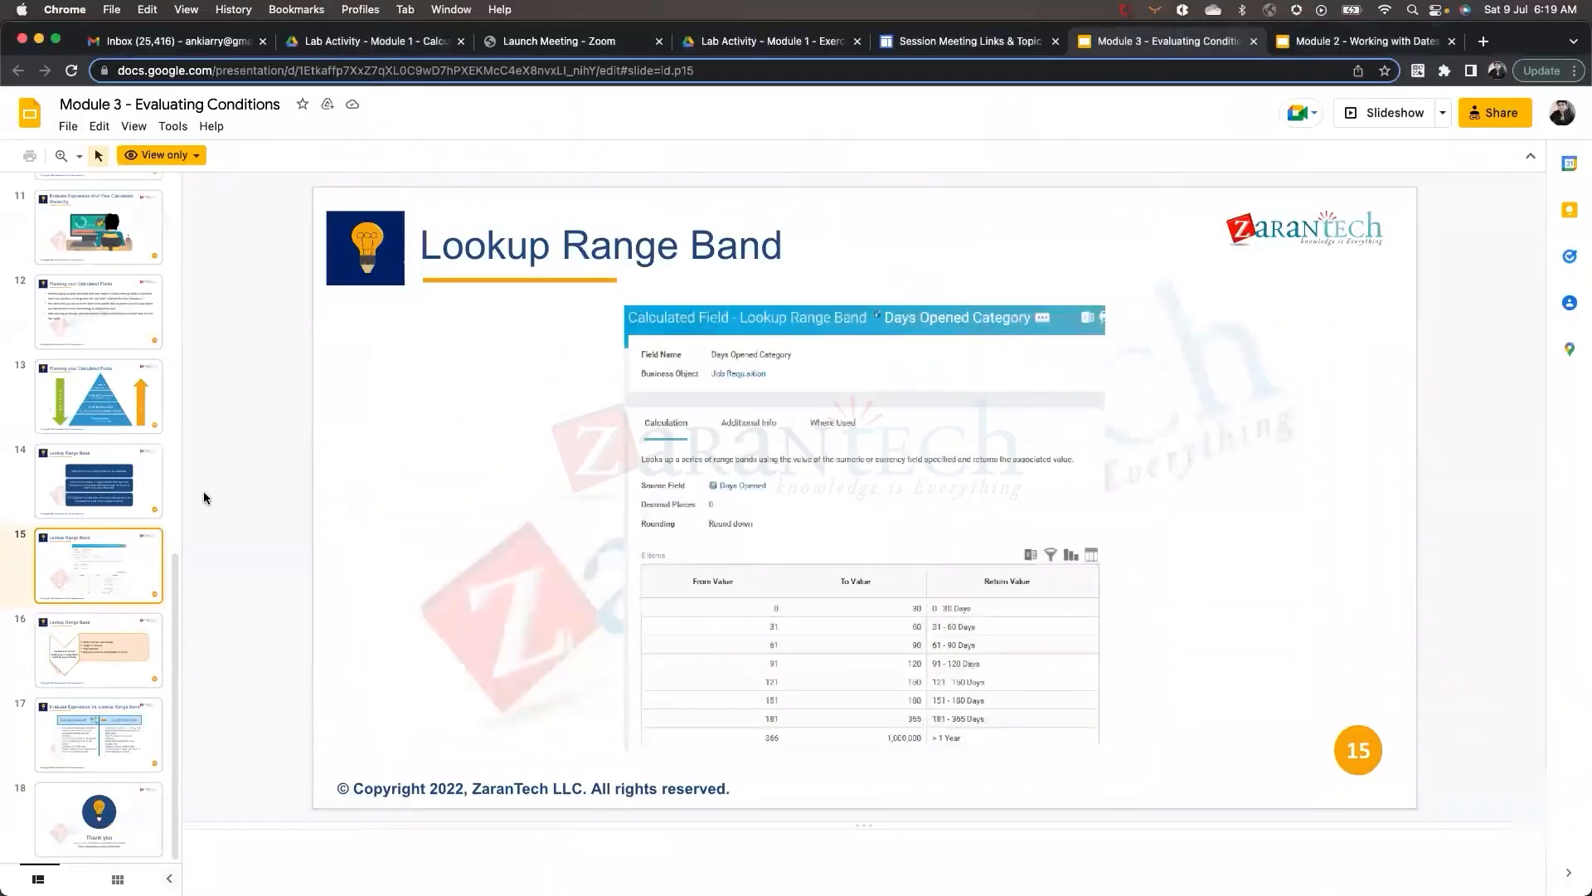
scroll(74, 569, "up", 10)
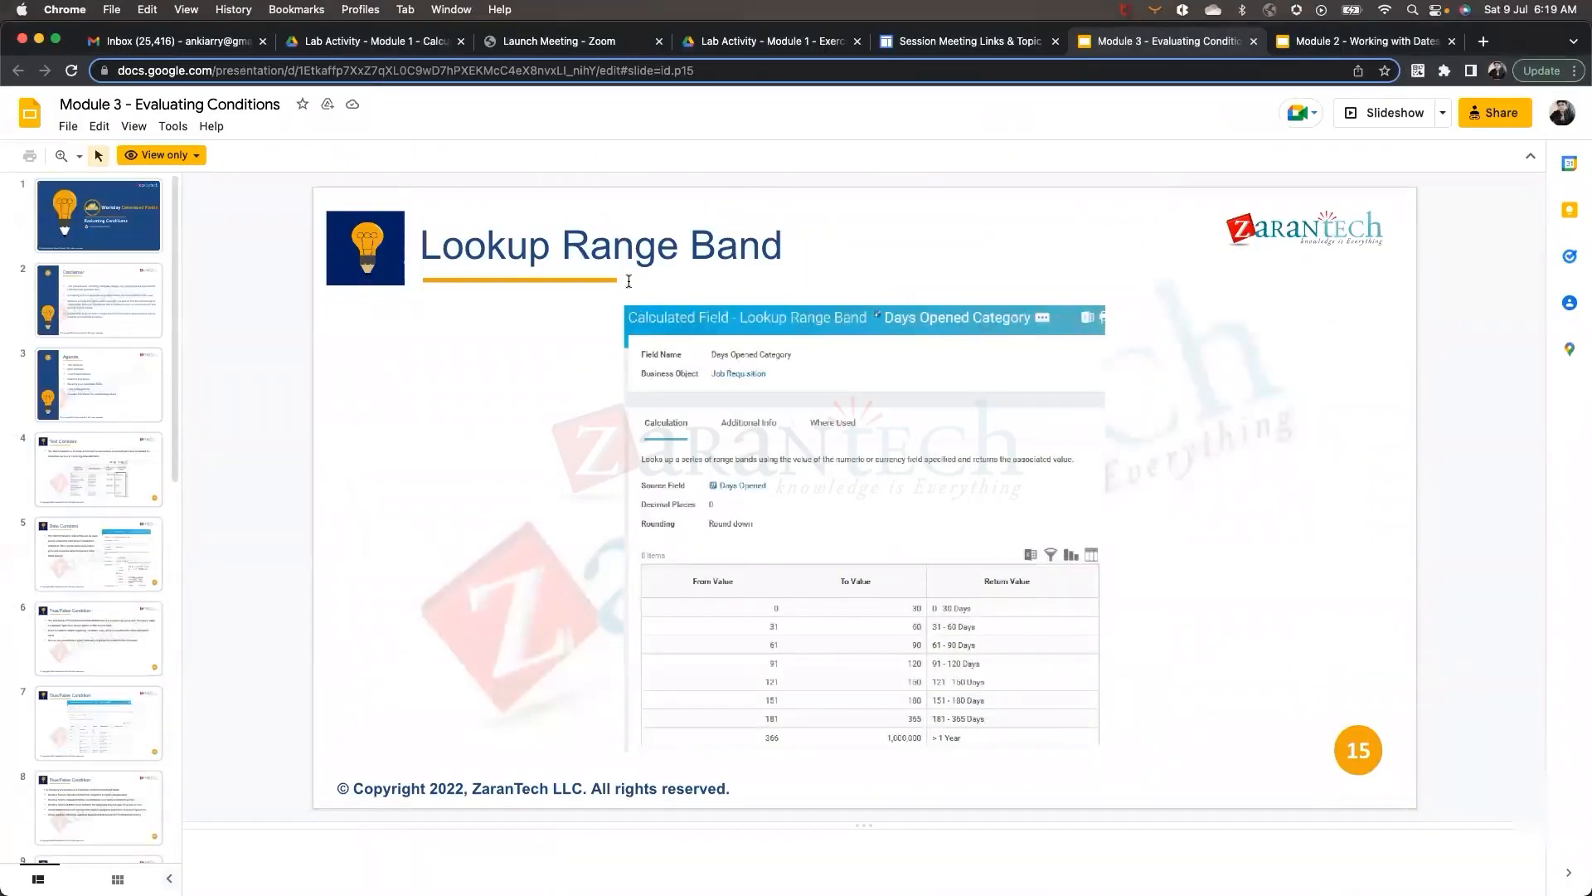
left_click(1387, 113)
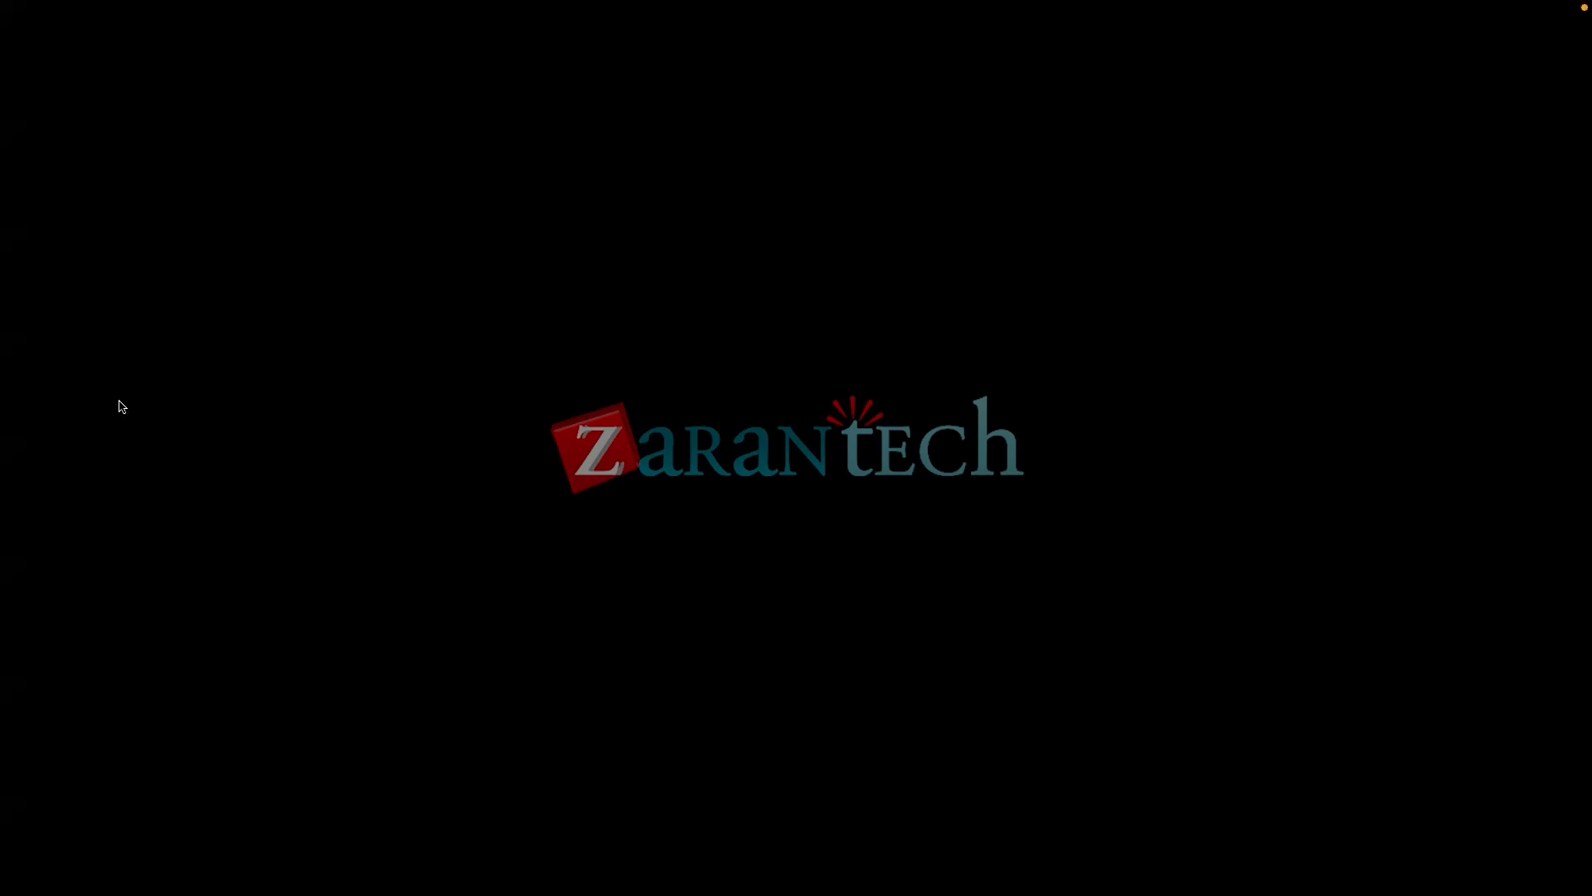
key("Left")
key("Left")
key("Left")
key("Left")
key("Left")
key("Left")
key("Left")
key("Left")
key("Left")
key("Left")
key("Left")
key("Left")
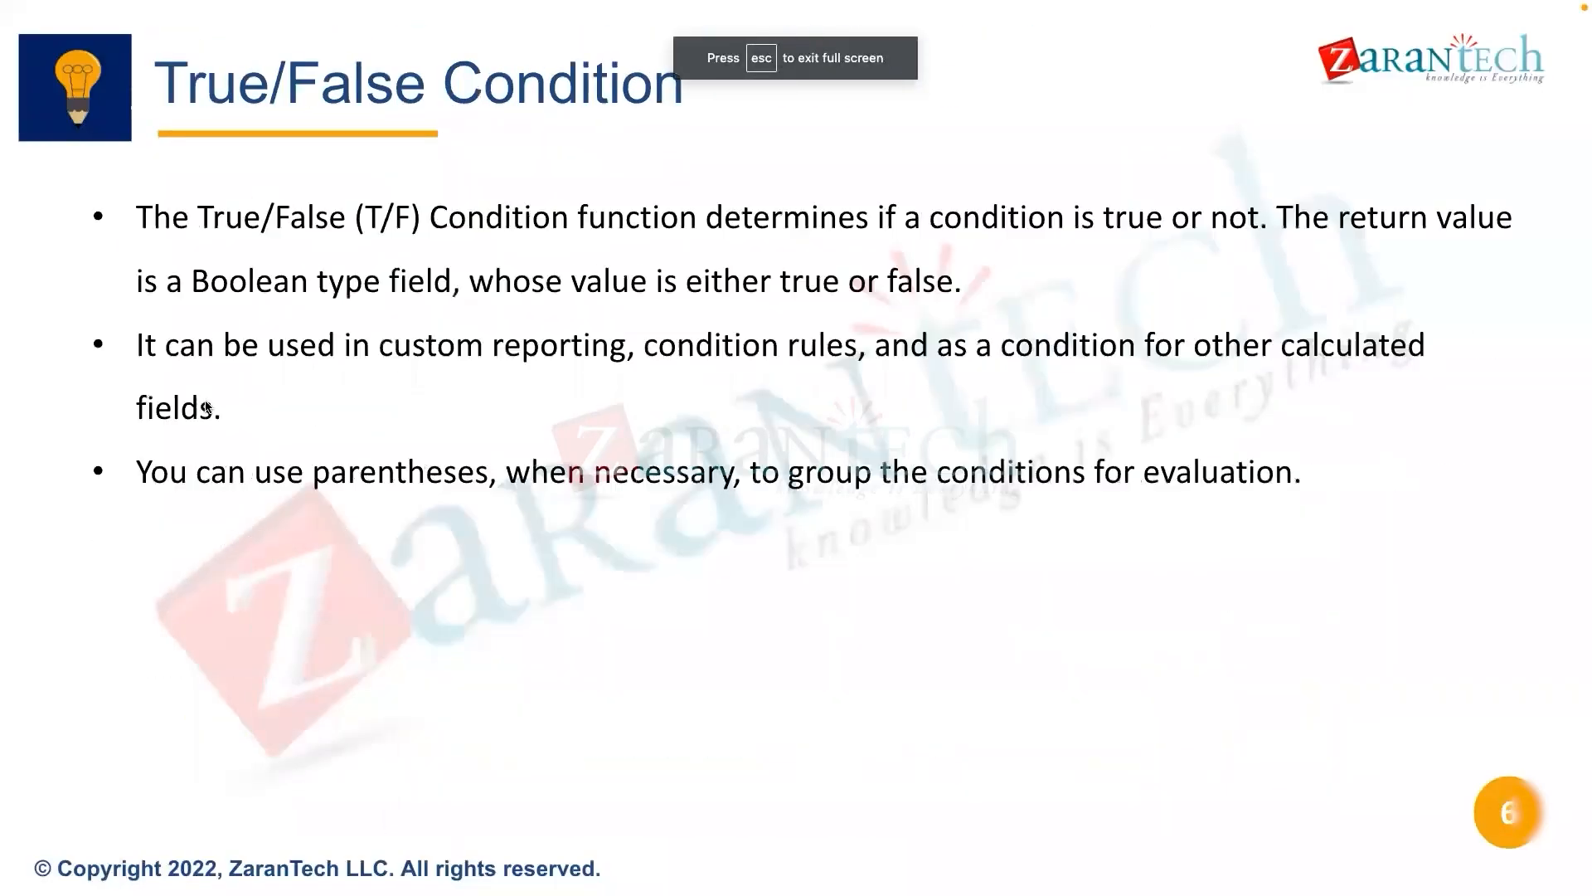
key("Left")
key("Left")
key("Right")
key("Left")
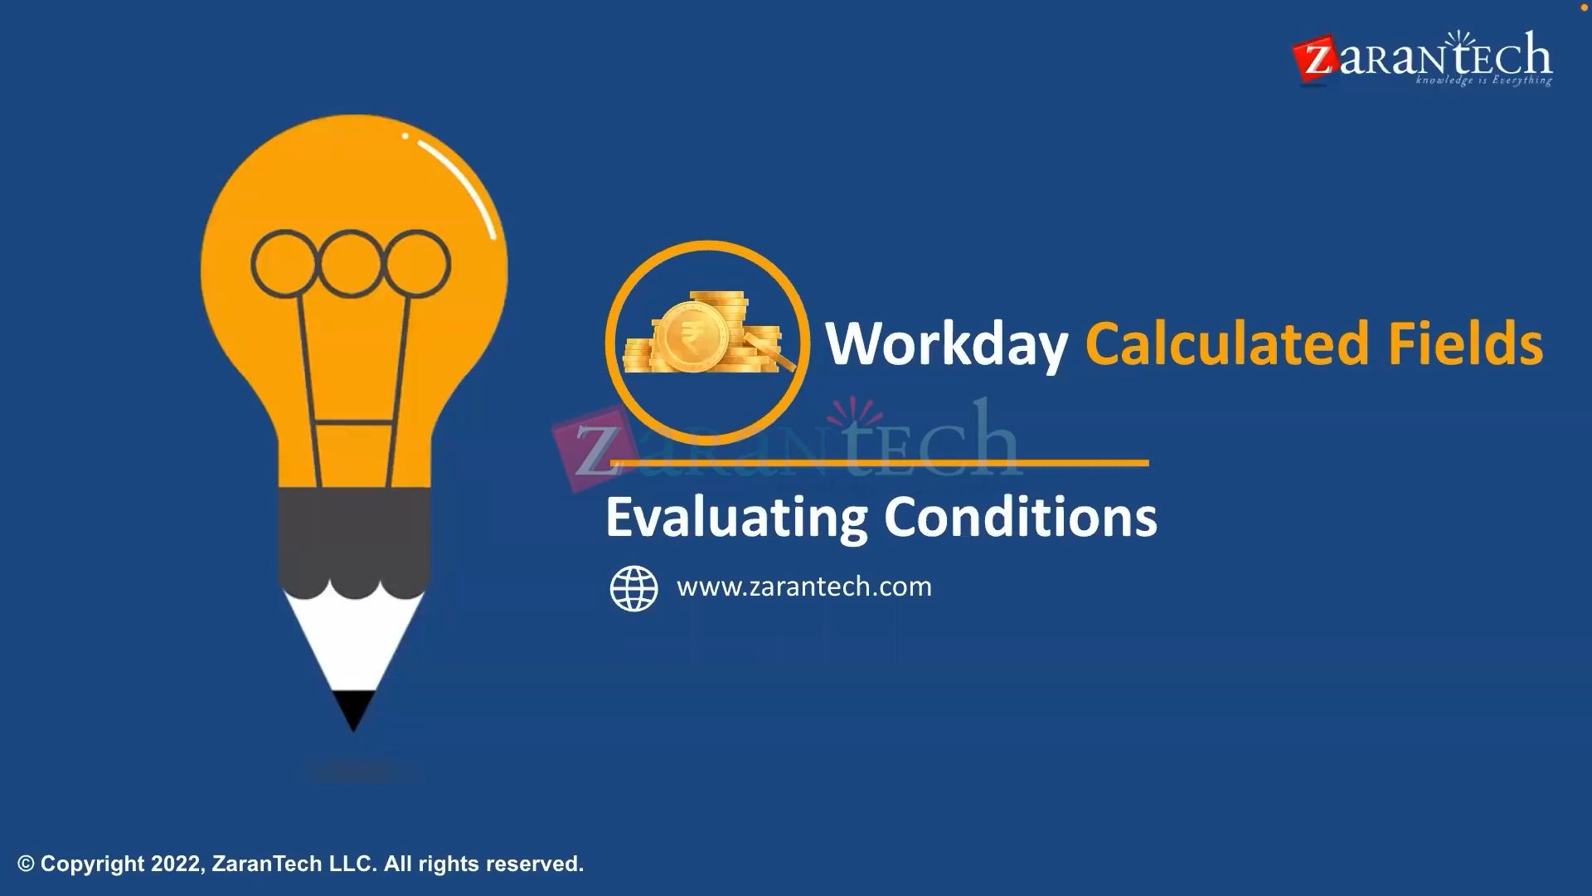